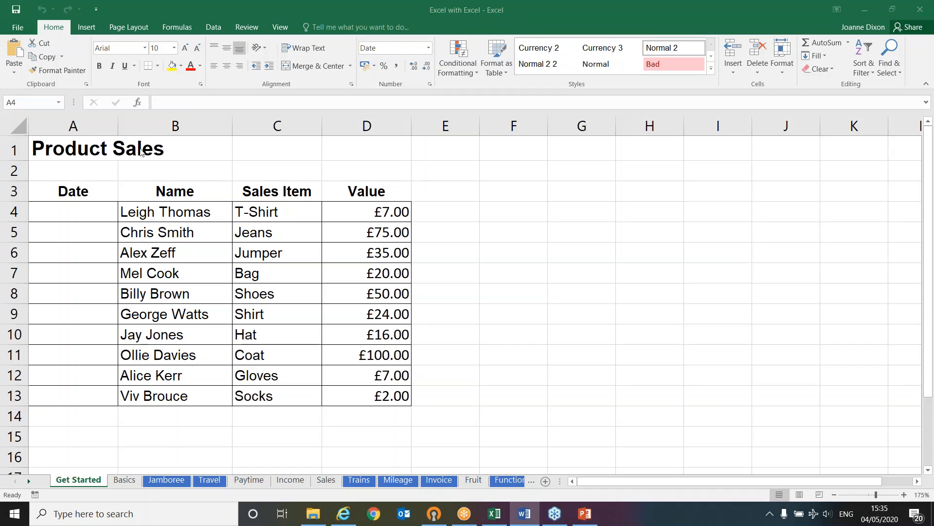
{"action": "left_click", "coordinate": [72, 155]}
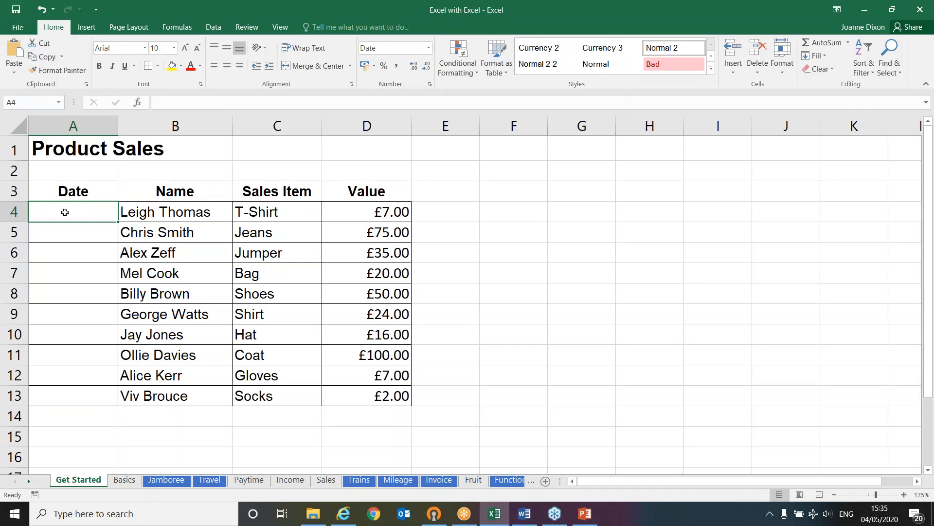
{"action": "left_click", "coordinate": [168, 213]}
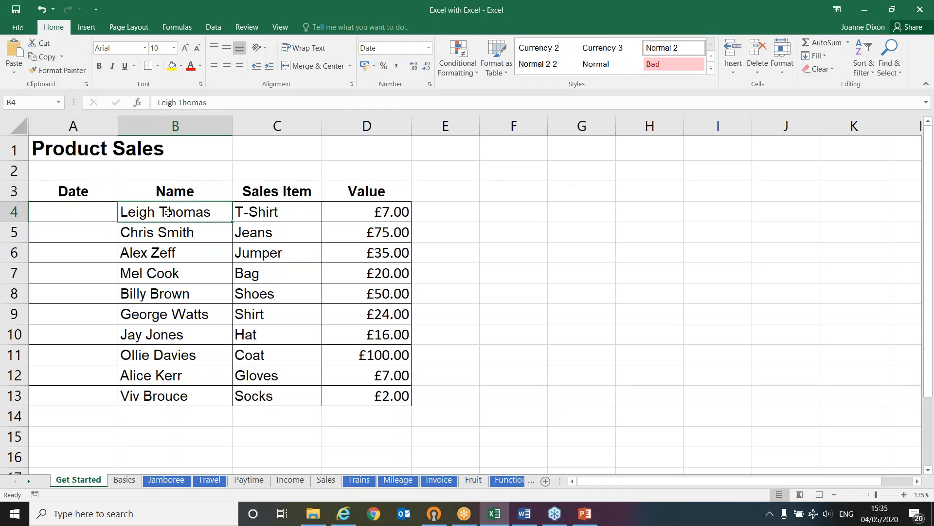
{"action": "left_click", "coordinate": [274, 212]}
{"action": "left_click", "coordinate": [354, 214]}
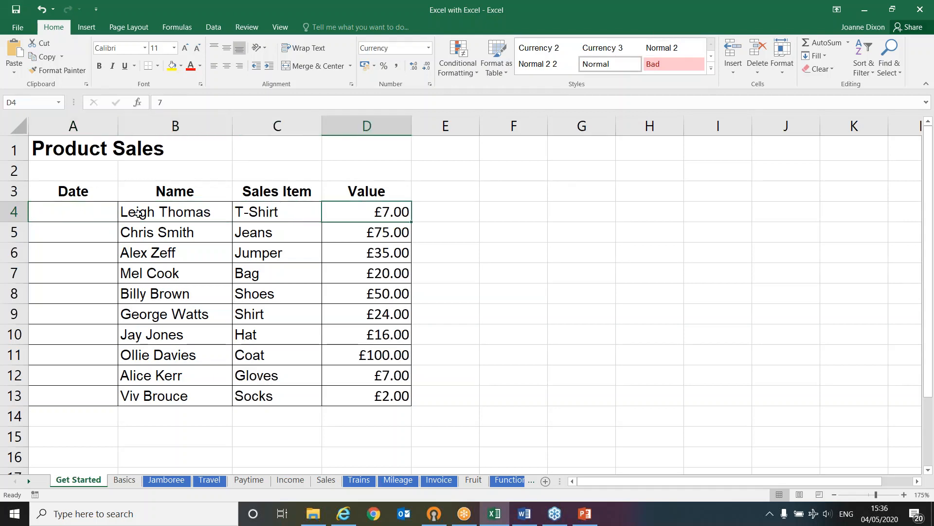
Enter today's date, 04/05/2020, in cell A4 of the Date column and reselect that cell
{"action": "left_click", "coordinate": [82, 212]}
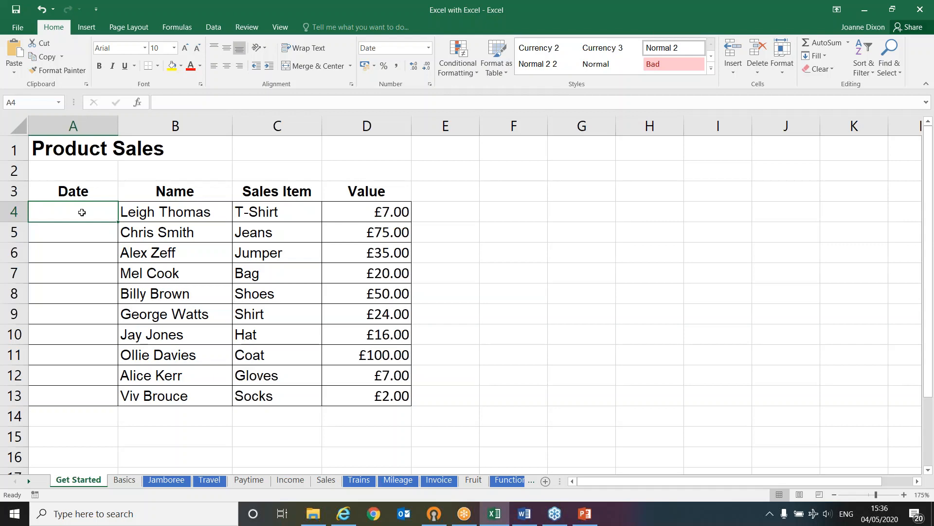
{"action": "key", "text": "ctrl+semicolon"}
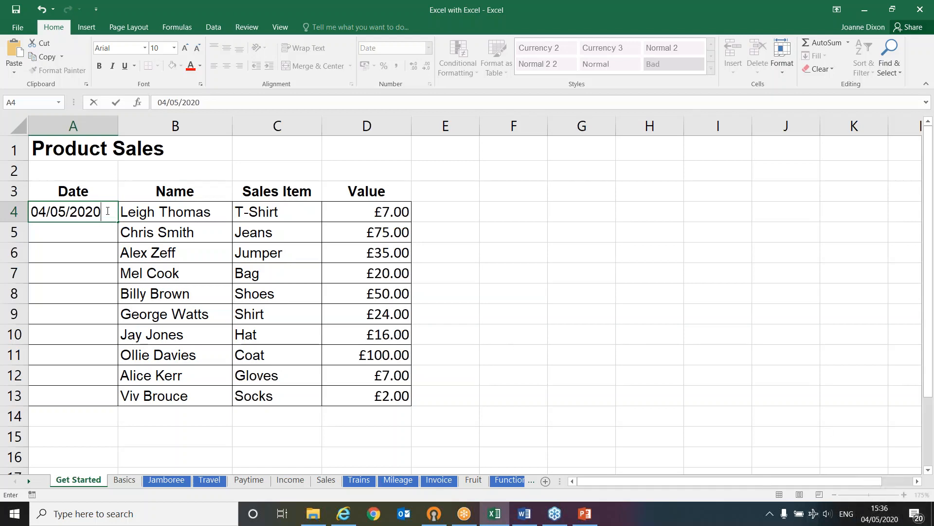
{"action": "key", "text": "Return"}
{"action": "key", "text": "Up"}
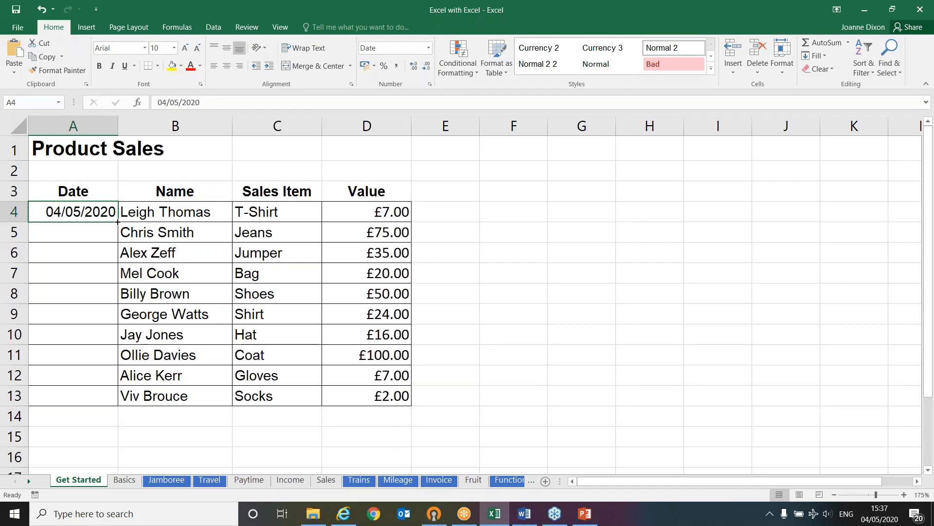
Try filling the date in A4 down to A13 by hand, and undo the fill
{"action": "left_click_drag", "start_coordinate": [117, 222], "coordinate": [110, 399]}
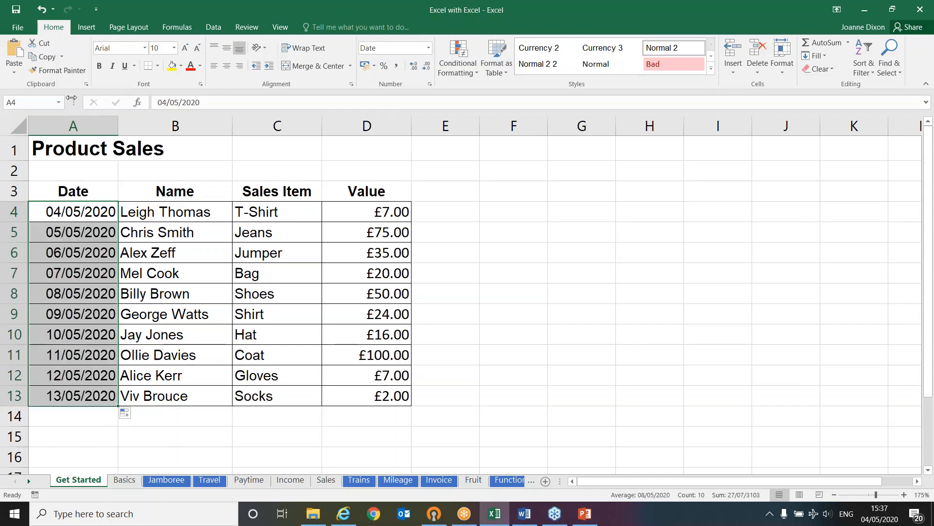
{"action": "left_click", "coordinate": [41, 9]}
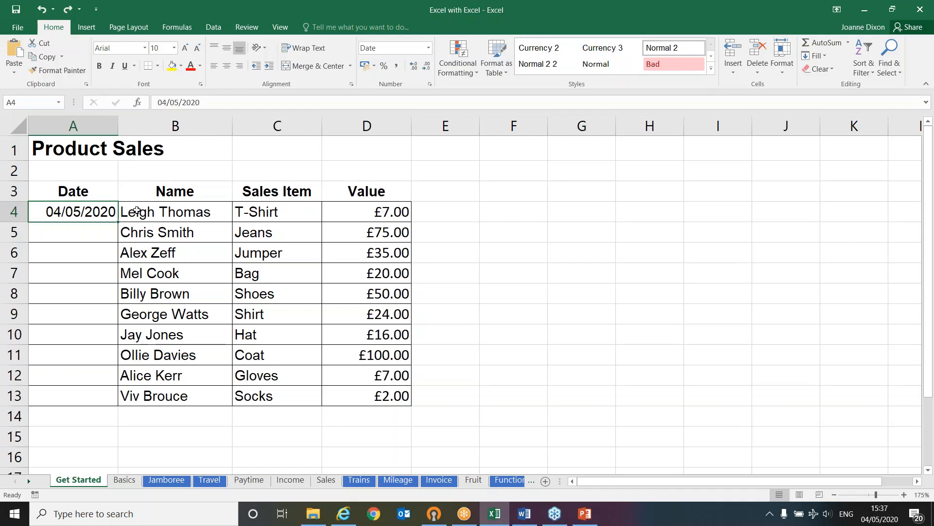
Auto-fill the date in A4 down to A13 as a daily series, matching the length of the Name column
{"action": "left_click_drag", "start_coordinate": [136, 211], "coordinate": [126, 398]}
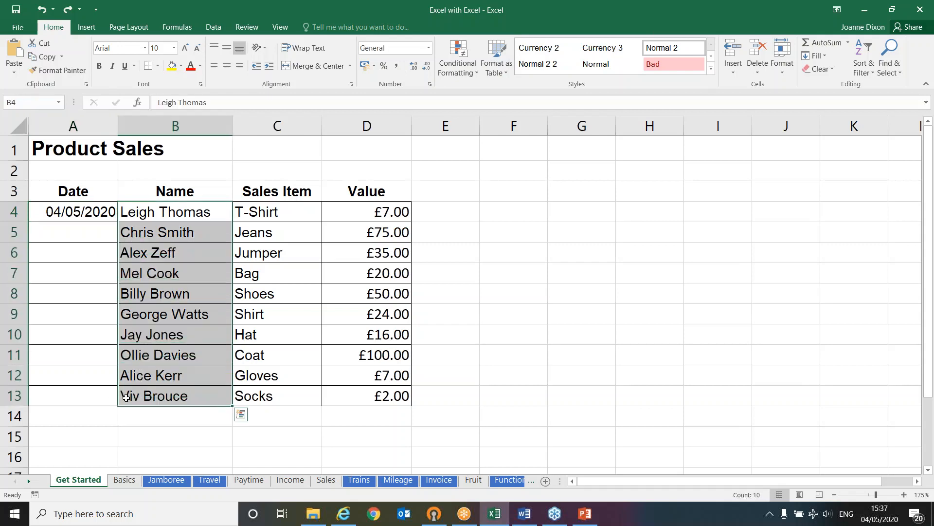
{"action": "left_click", "coordinate": [126, 398]}
{"action": "left_click", "coordinate": [77, 213]}
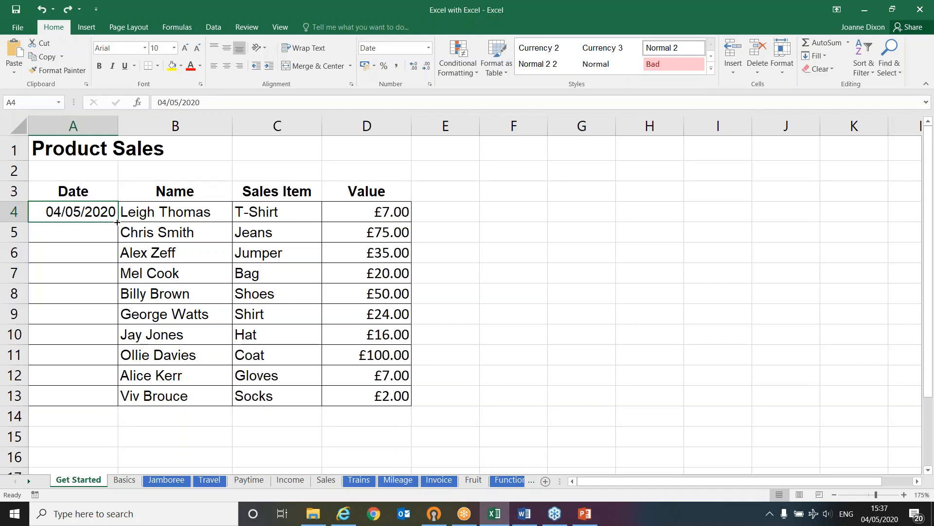
{"action": "double_click", "coordinate": [117, 222]}
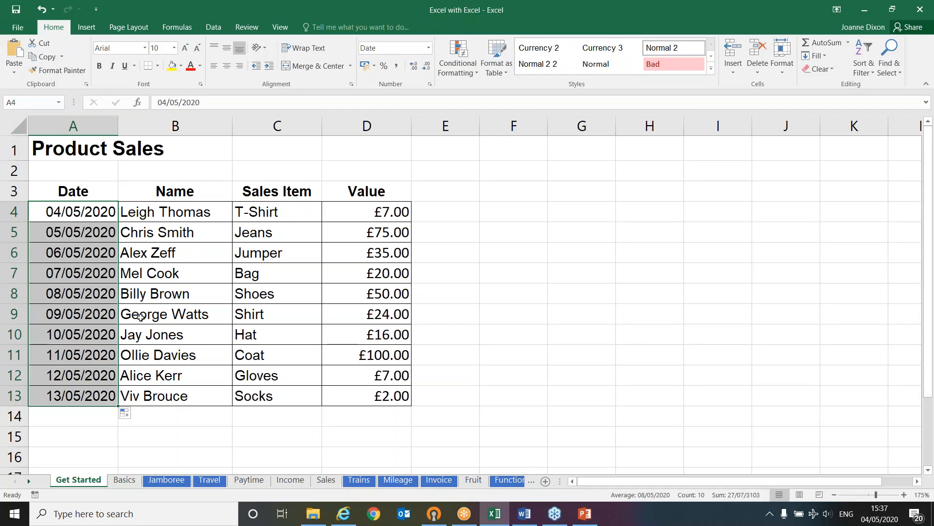
{"action": "left_click", "coordinate": [141, 393]}
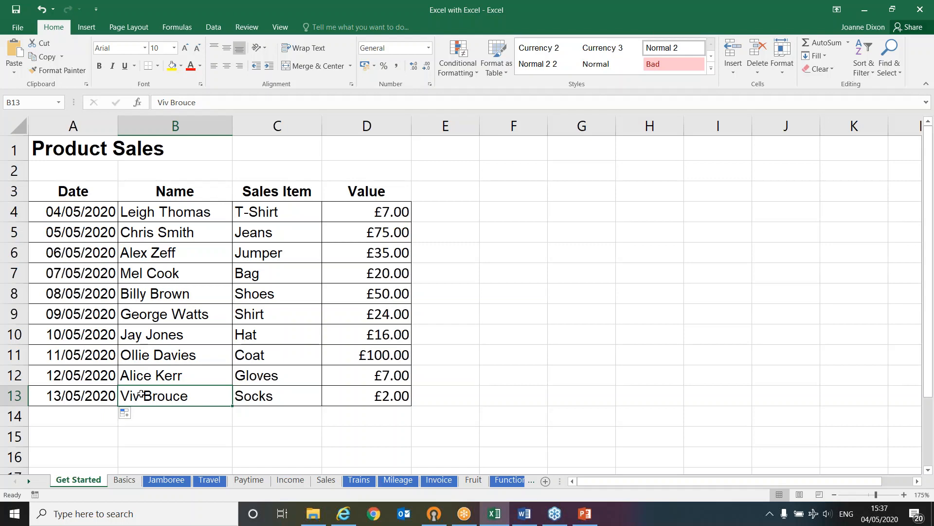
{"action": "left_click", "coordinate": [77, 211]}
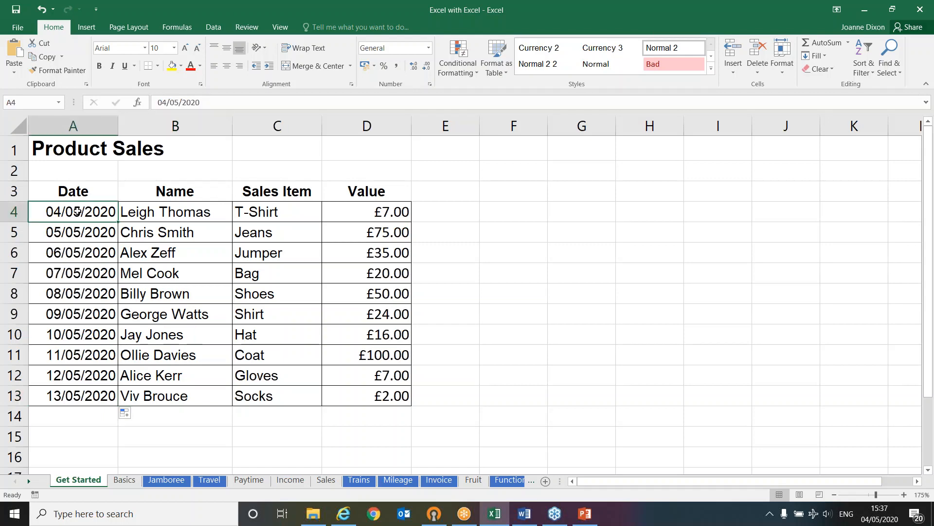
{"action": "left_click", "coordinate": [72, 232]}
{"action": "left_click", "coordinate": [73, 214]}
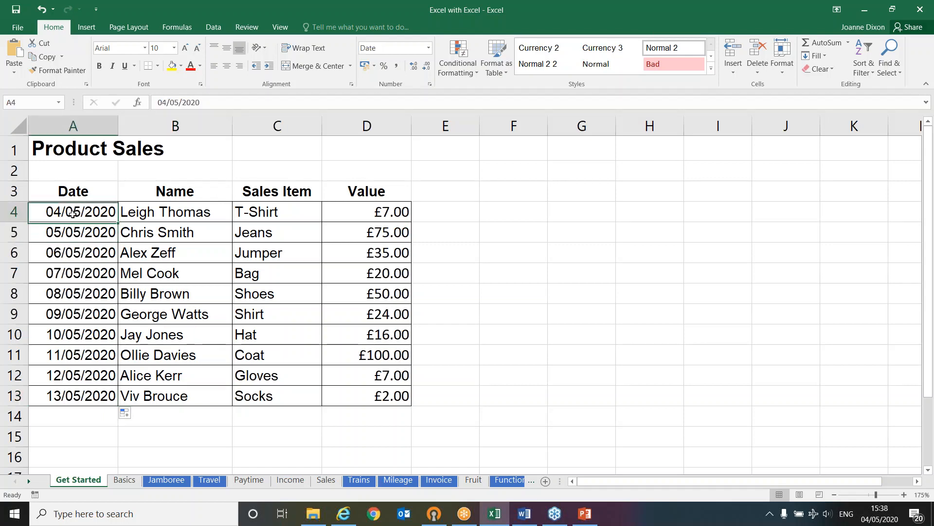
{"action": "left_click", "coordinate": [66, 231]}
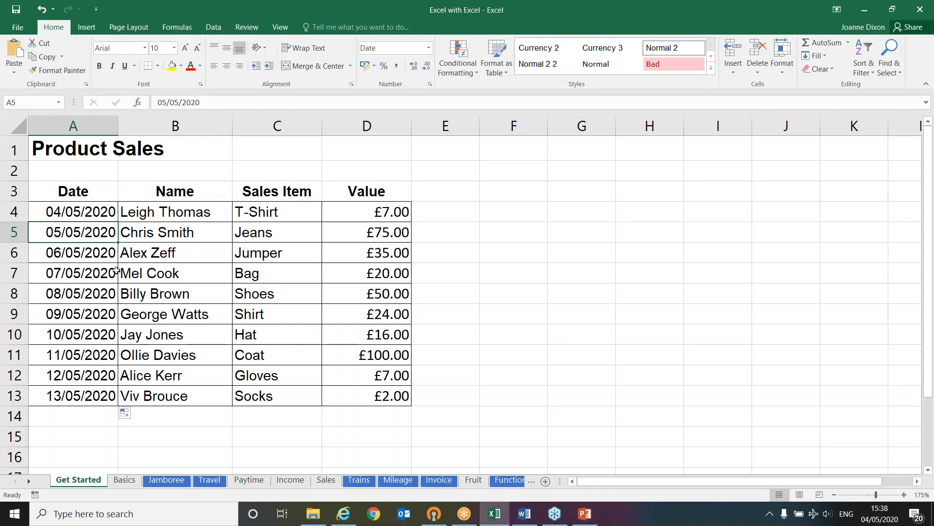
Switch the Date column's auto fill to Fill Weekdays and check the dates on either side of the weekend
{"action": "left_click", "coordinate": [131, 422]}
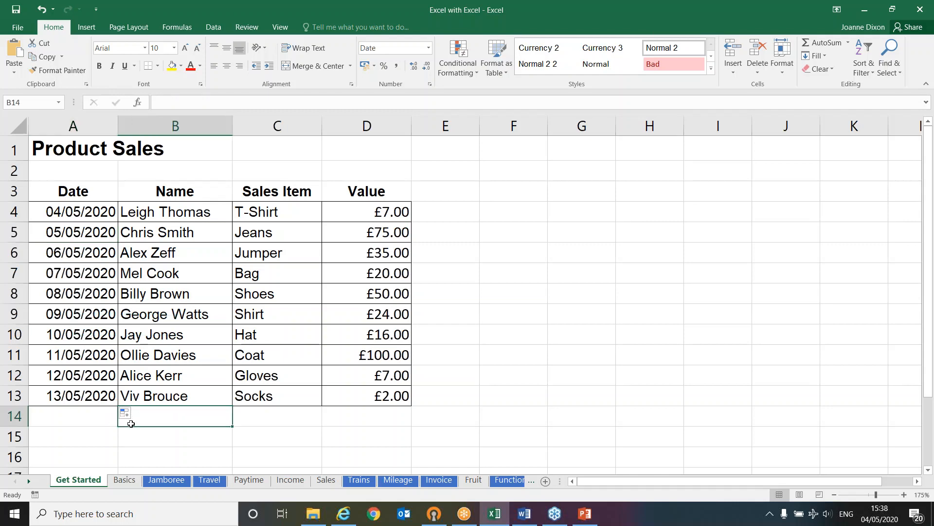
{"action": "left_click", "coordinate": [94, 401]}
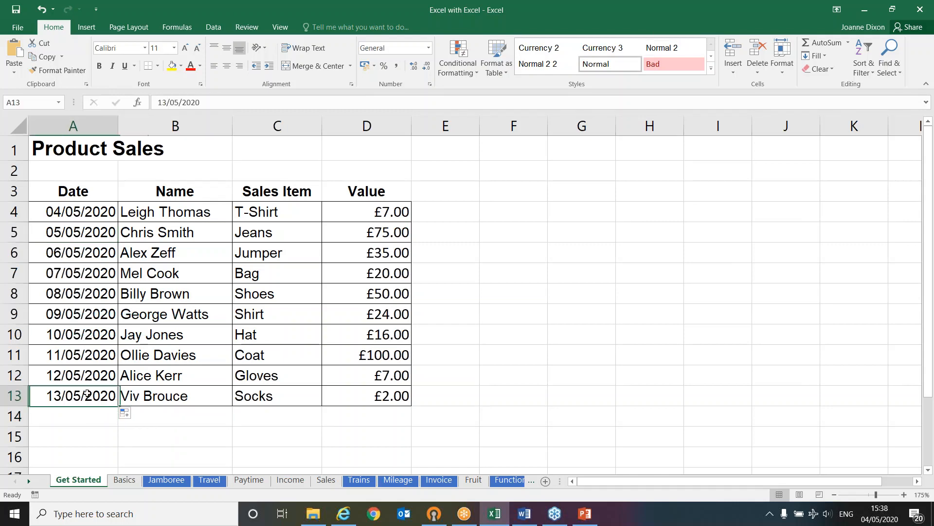
{"action": "left_click", "coordinate": [134, 414]}
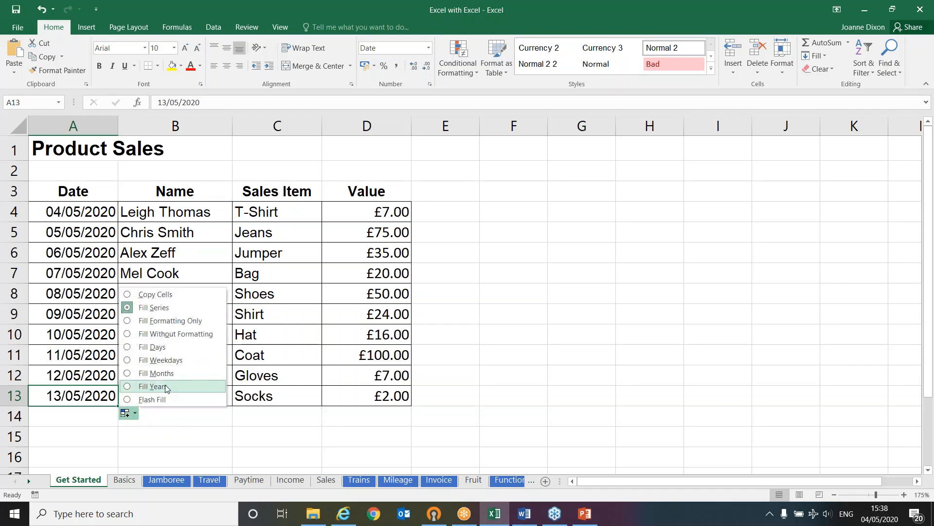
{"action": "left_click", "coordinate": [164, 361]}
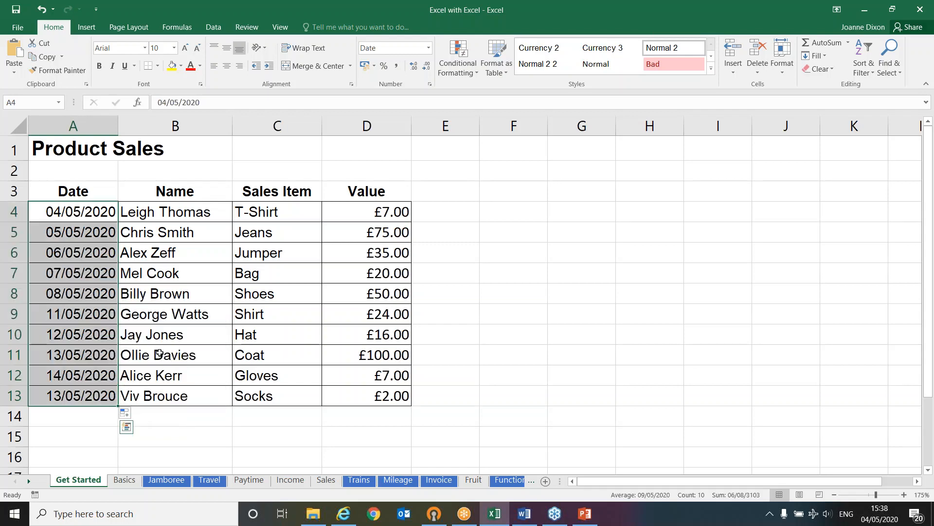
{"action": "left_click", "coordinate": [74, 297]}
{"action": "left_click_drag", "start_coordinate": [74, 297], "coordinate": [75, 316]}
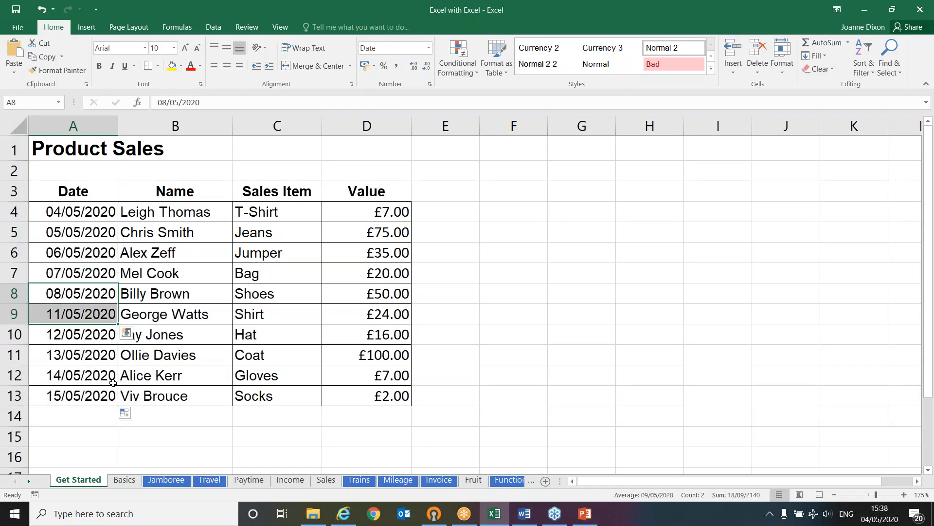
Switch the Date column's auto fill to Copy Cells so A4 to A13 all contain 04/05/2020
{"action": "left_click", "coordinate": [125, 413]}
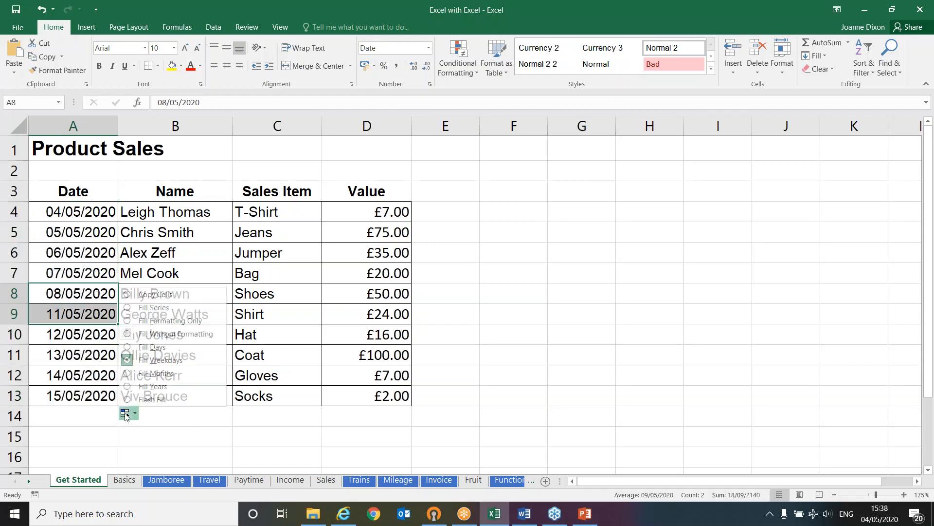
{"action": "left_click", "coordinate": [179, 299]}
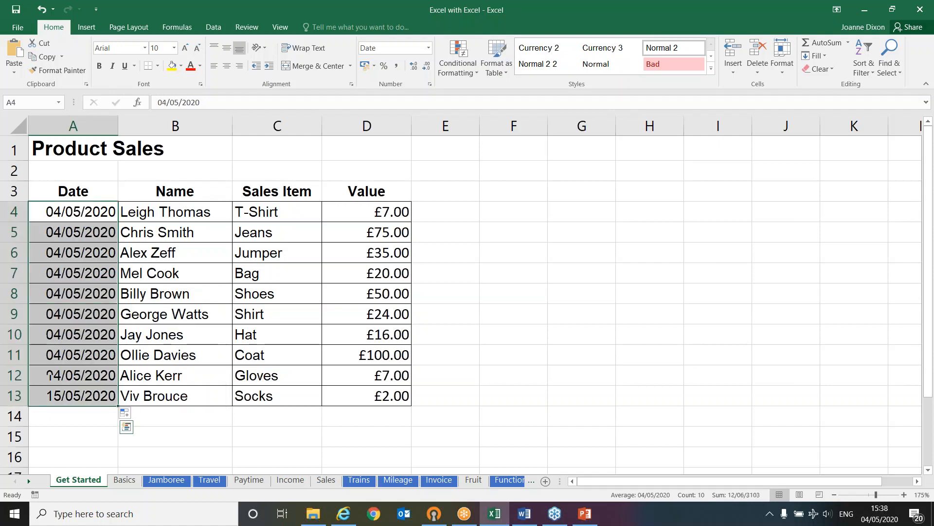
{"action": "left_click", "coordinate": [94, 255]}
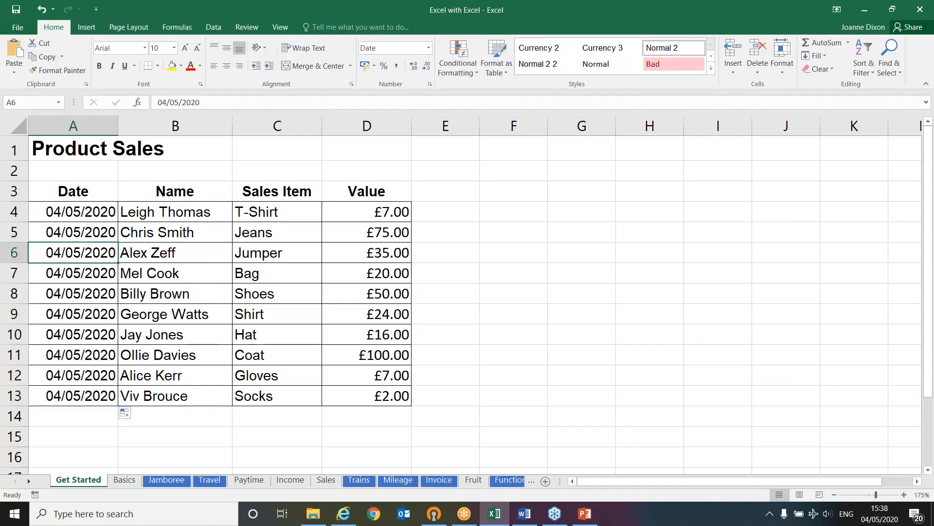
{"action": "left_click", "coordinate": [70, 217]}
{"action": "left_click", "coordinate": [64, 230]}
{"action": "left_click", "coordinate": [67, 251]}
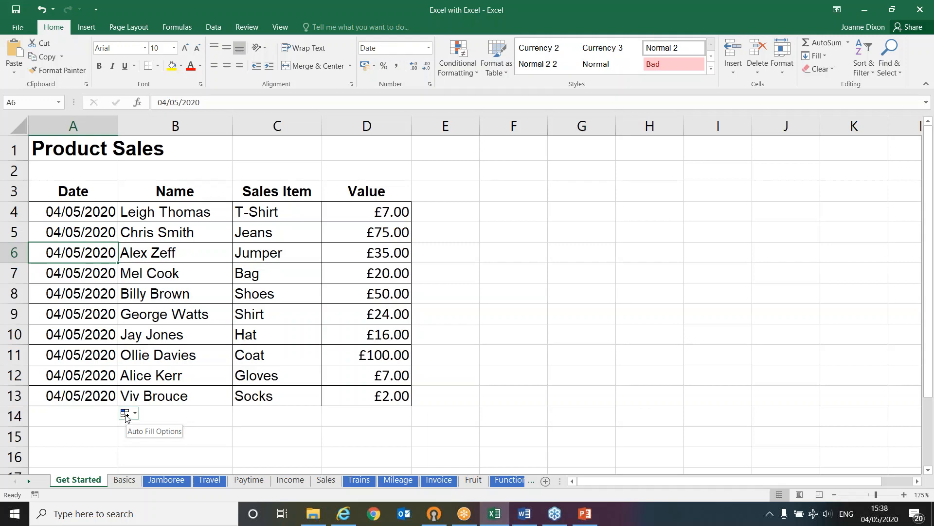
Change the font colour of the Product Sales title in A1 to red
{"action": "left_click", "coordinate": [66, 149]}
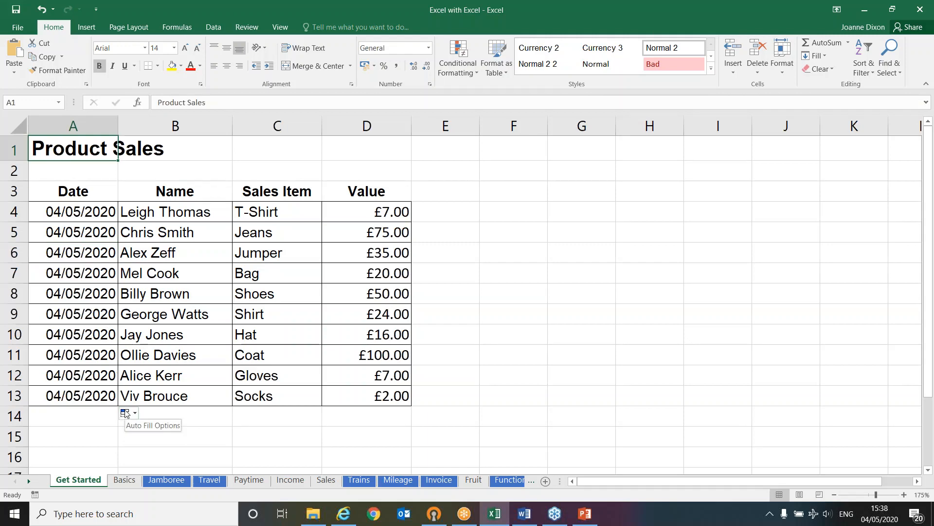
{"action": "left_click", "coordinate": [191, 69]}
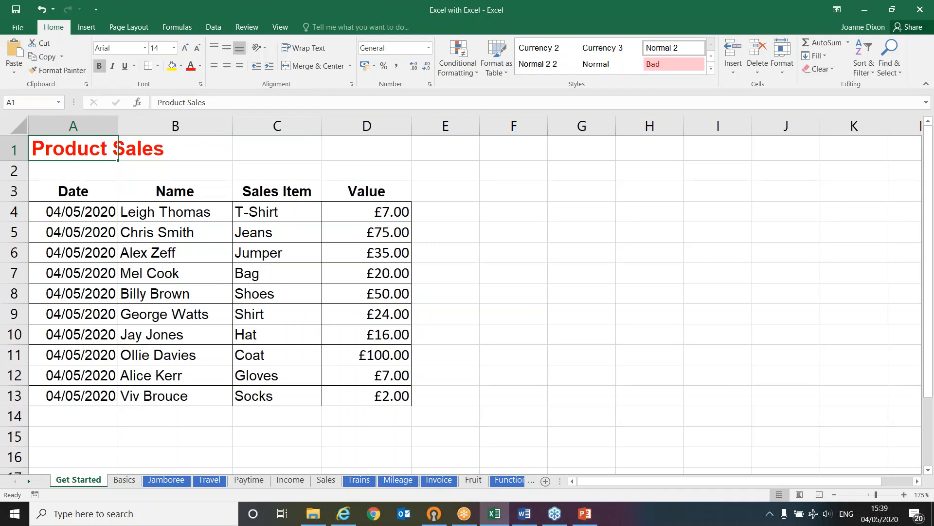
Switch to the PowerPoint slide show and reveal the AutoFill handle arrow and AutoFill Options point on the Shortcuts slide
{"action": "key", "text": "alt+Tab"}
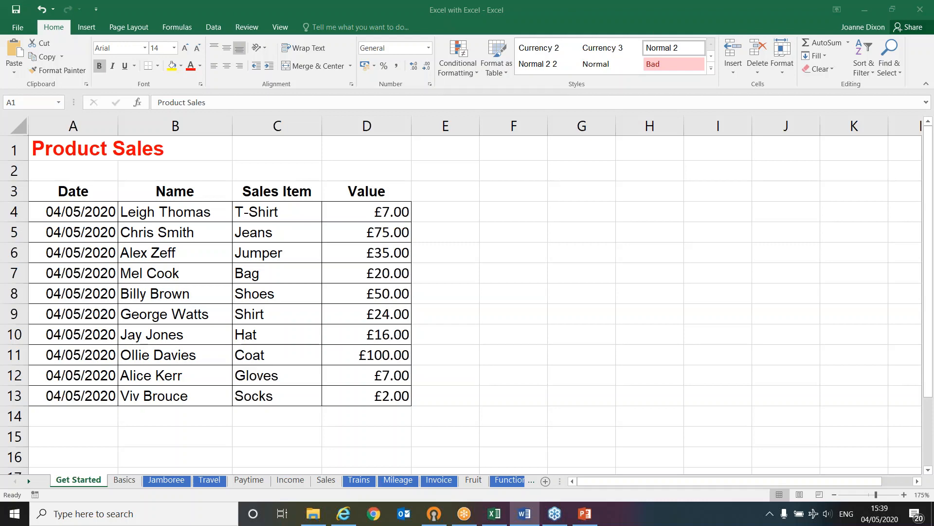
{"action": "left_click", "coordinate": [587, 520]}
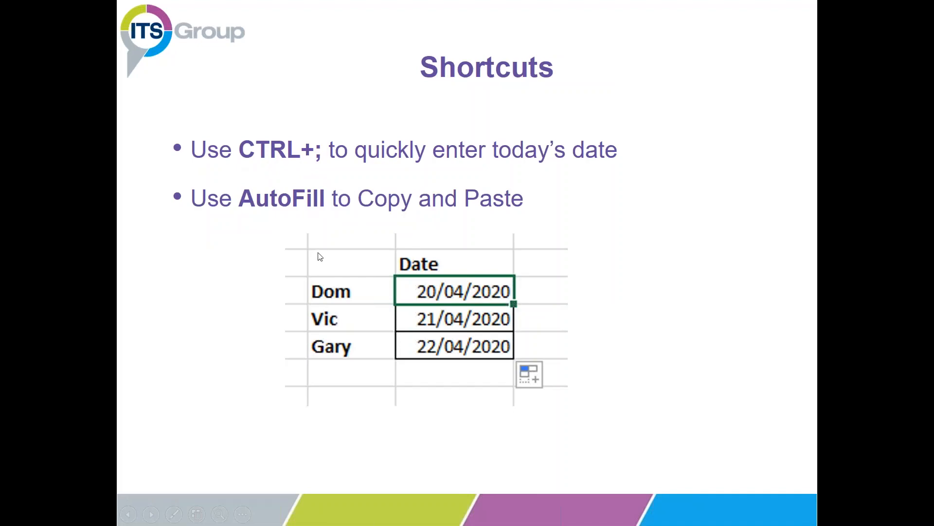
{"action": "left_click", "coordinate": [233, 248]}
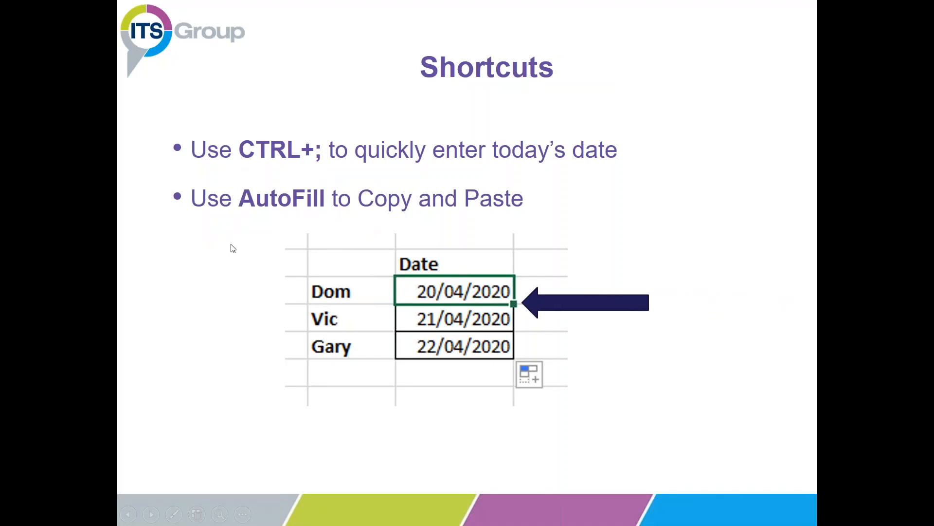
{"action": "left_click", "coordinate": [232, 248]}
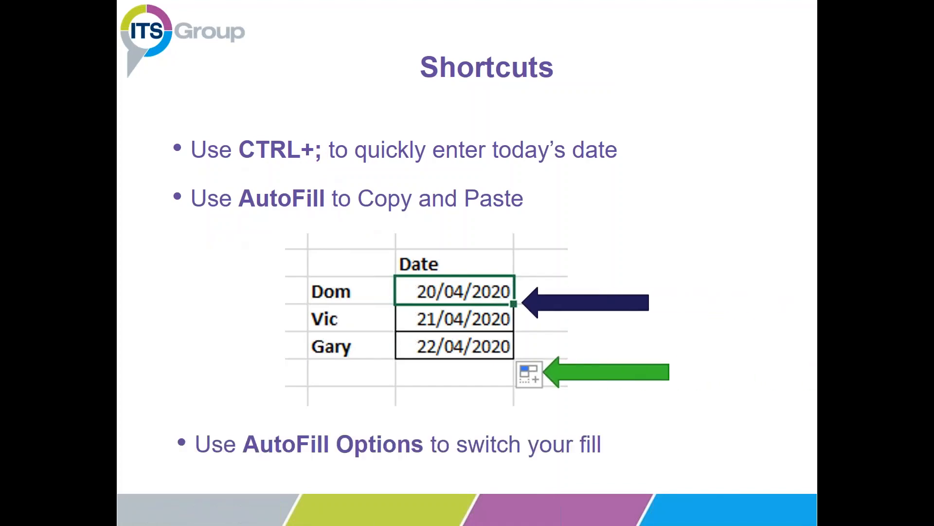
Switch back to the Excel workbook and look over the first three entries in the Name column
{"action": "key", "text": "alt+Tab"}
{"action": "key", "text": "alt+Tab"}
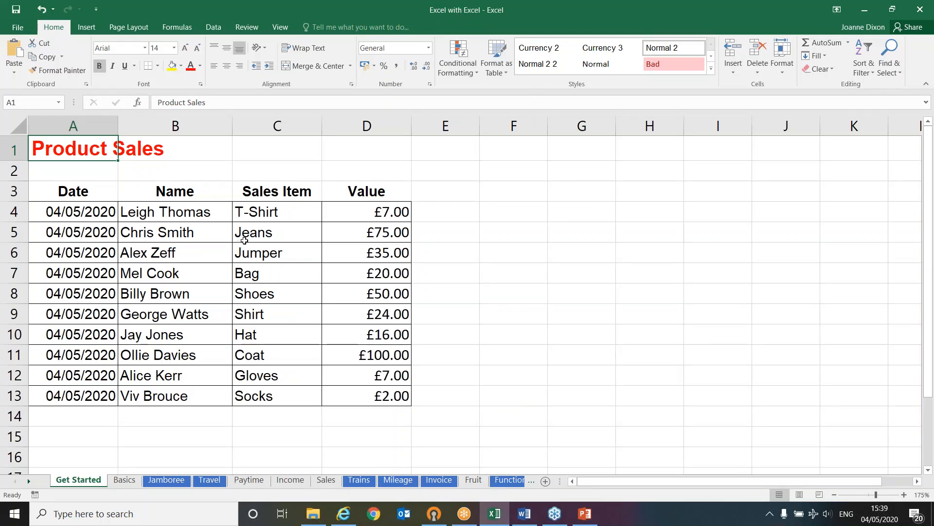
{"action": "key", "text": "alt+Tab"}
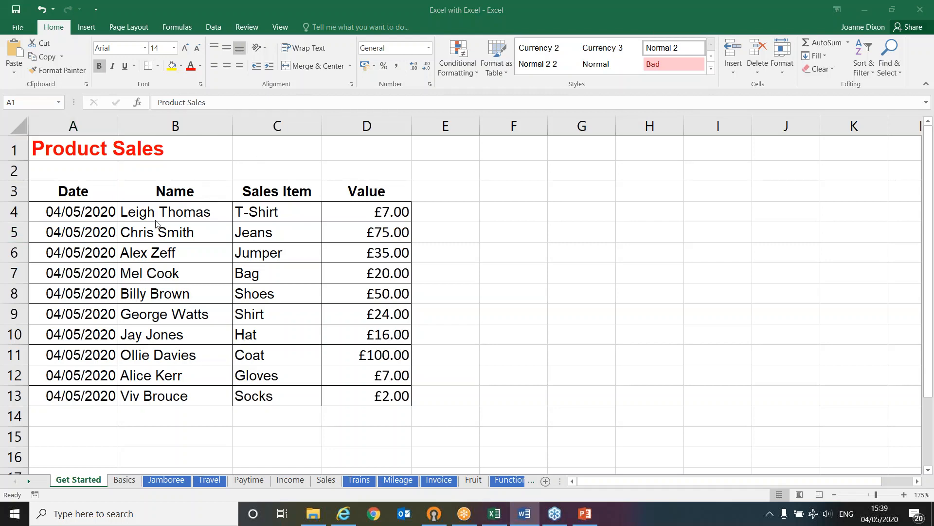
{"action": "left_click", "coordinate": [171, 213]}
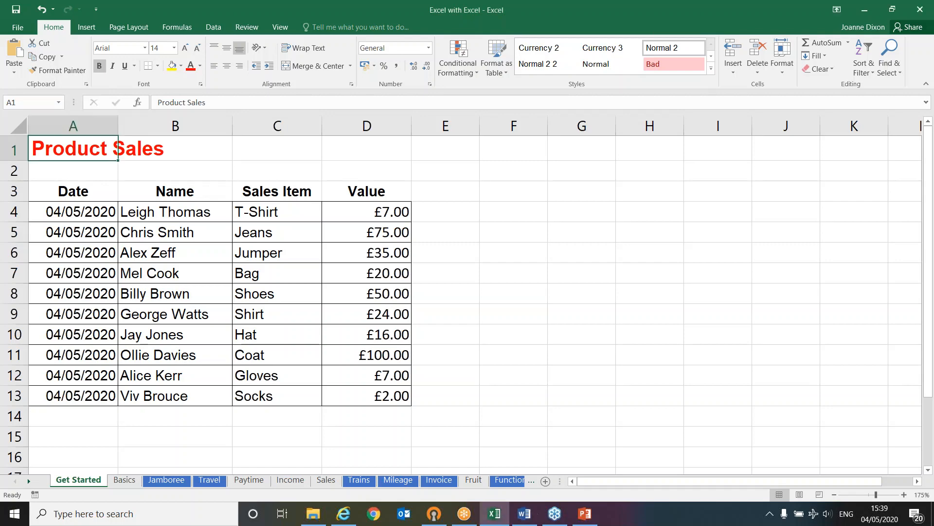
{"action": "left_click", "coordinate": [174, 232]}
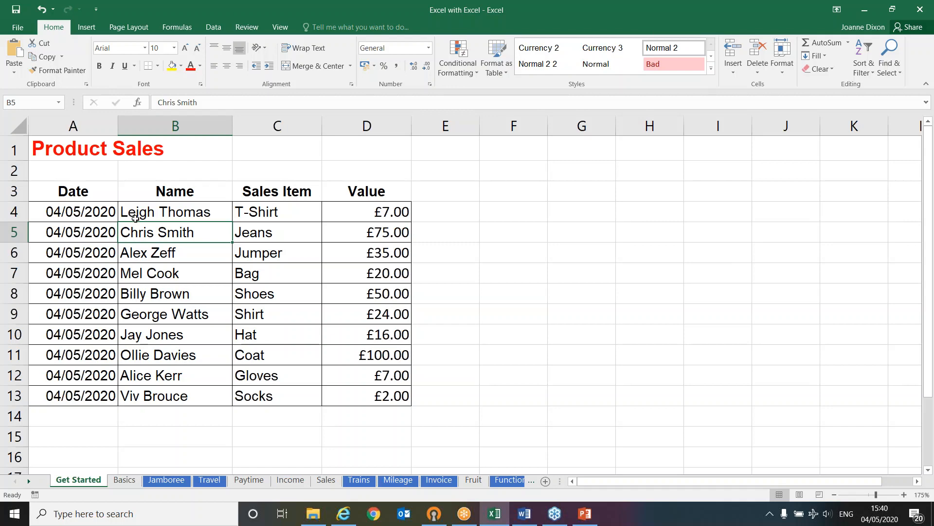
{"action": "left_click", "coordinate": [147, 247]}
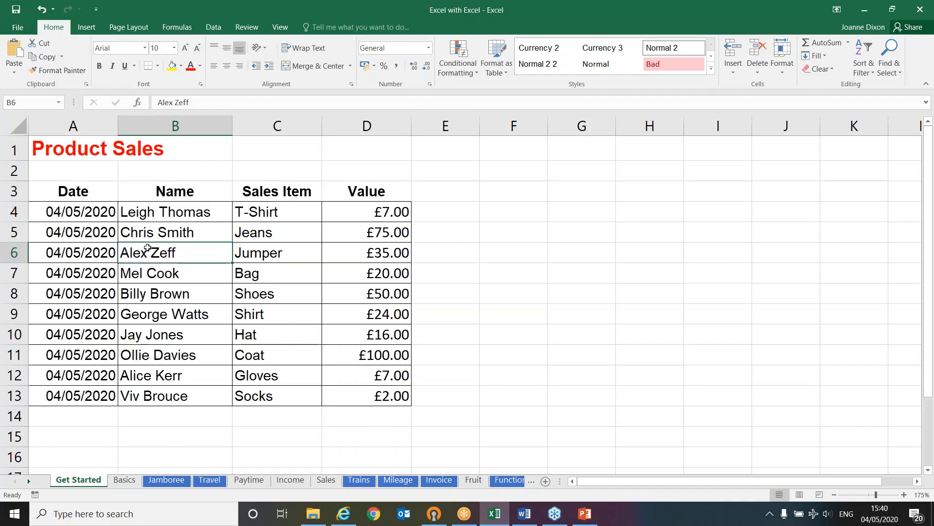
Insert a new column before the Sales Item column and enter the heading Surname in C3
{"action": "left_click", "coordinate": [166, 375]}
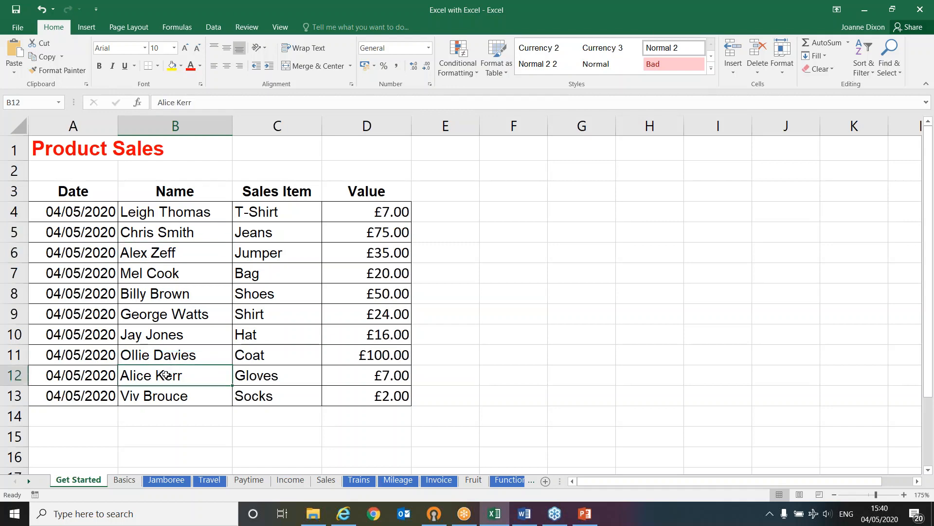
{"action": "right_click", "coordinate": [271, 126]}
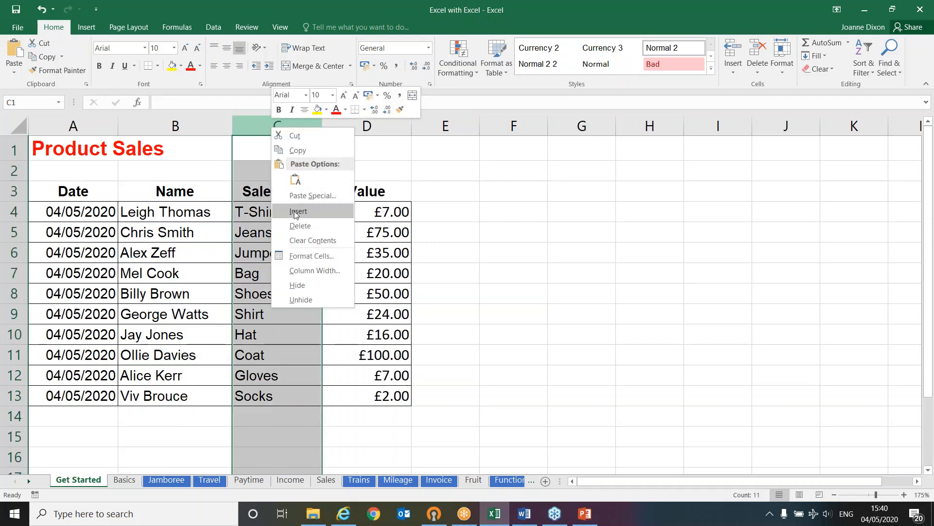
{"action": "left_click", "coordinate": [297, 212]}
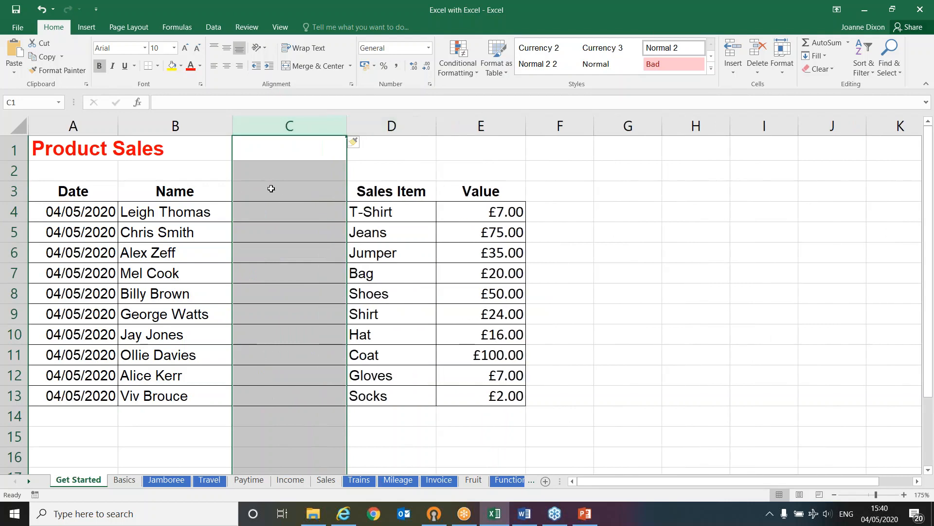
{"action": "left_click", "coordinate": [271, 189]}
{"action": "type", "text": "Surname"}
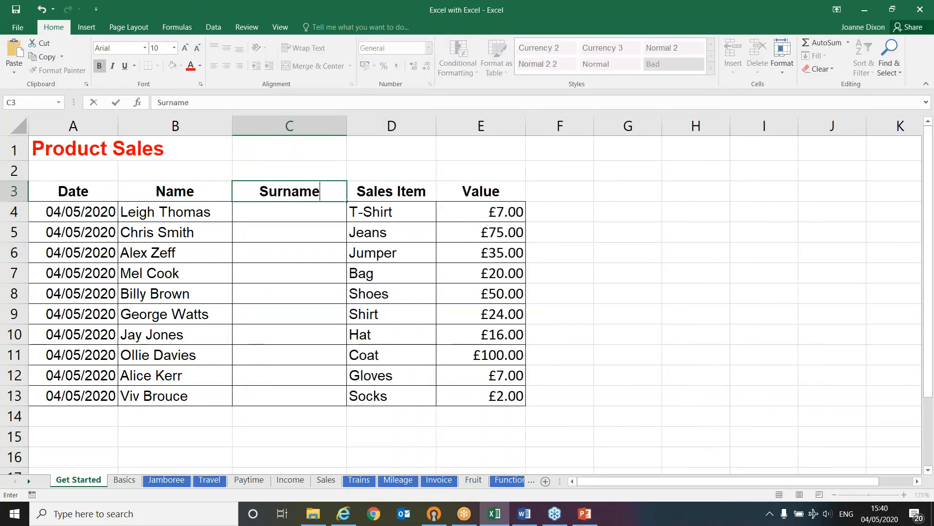
Enter the first person's surname in C4, auto-fill it down to C13 and switch the fill to Flash Fill
{"action": "left_click", "coordinate": [284, 214]}
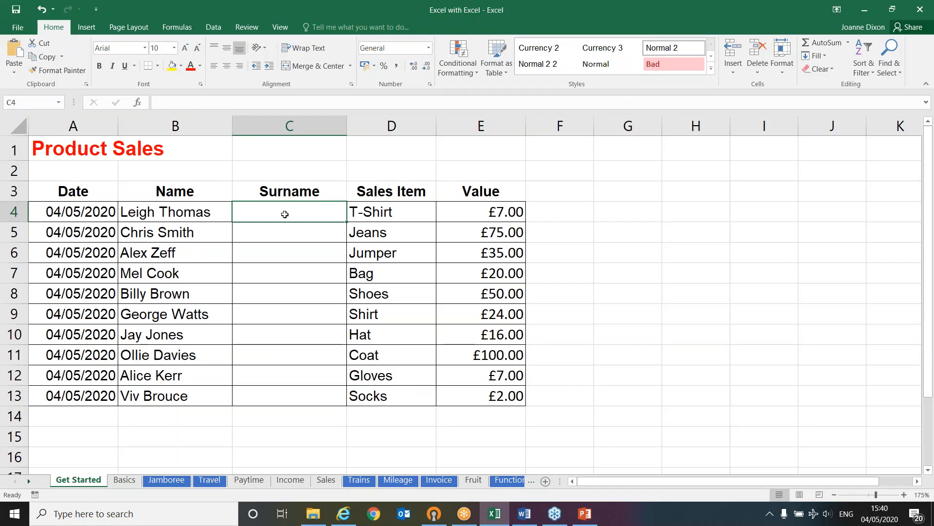
{"action": "type", "text": "Thomas"}
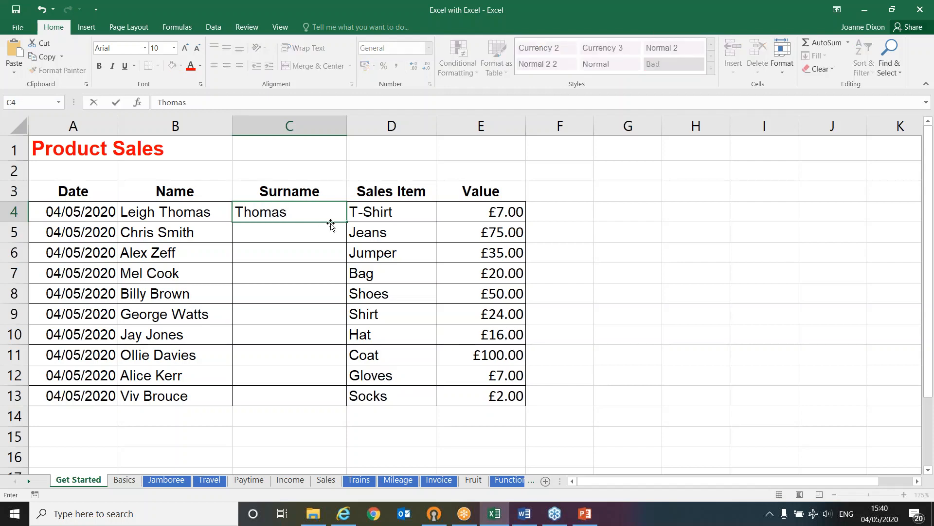
{"action": "left_click_drag", "start_coordinate": [350, 222], "coordinate": [339, 403]}
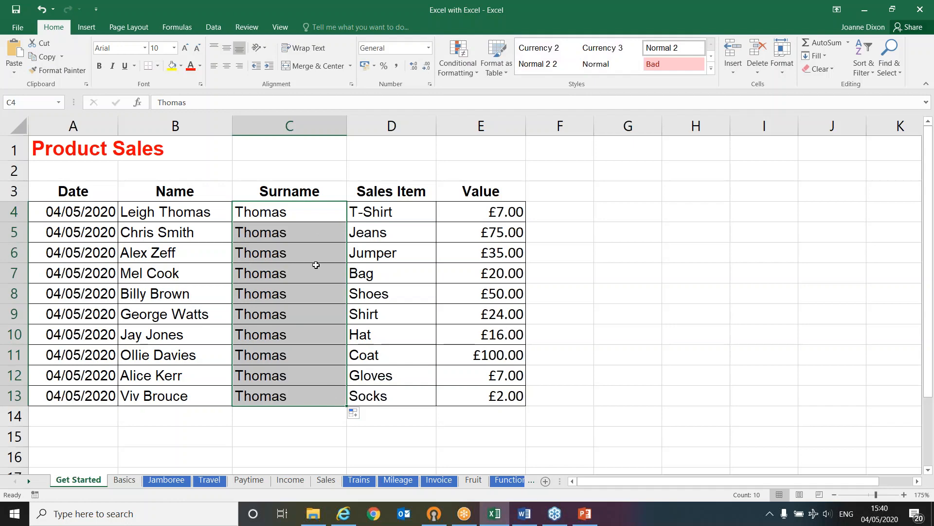
{"action": "left_click", "coordinate": [353, 413]}
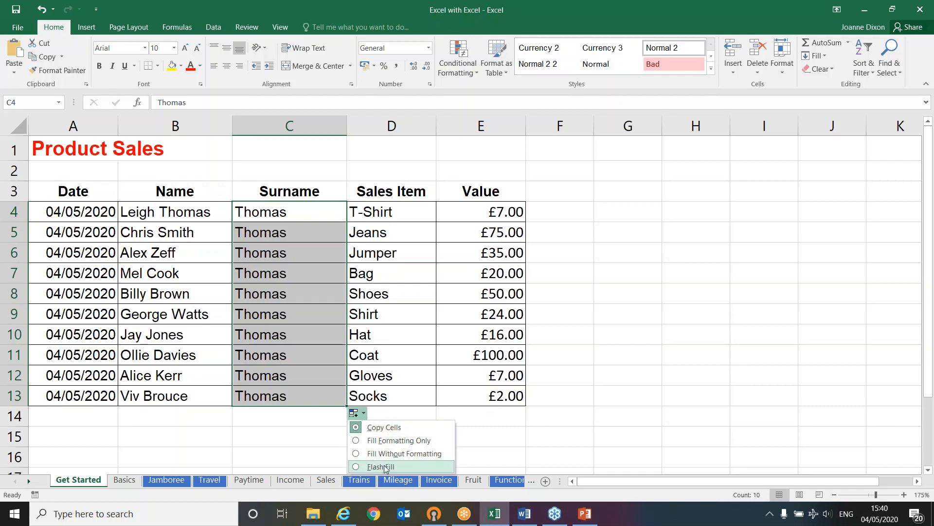
{"action": "left_click", "coordinate": [382, 466]}
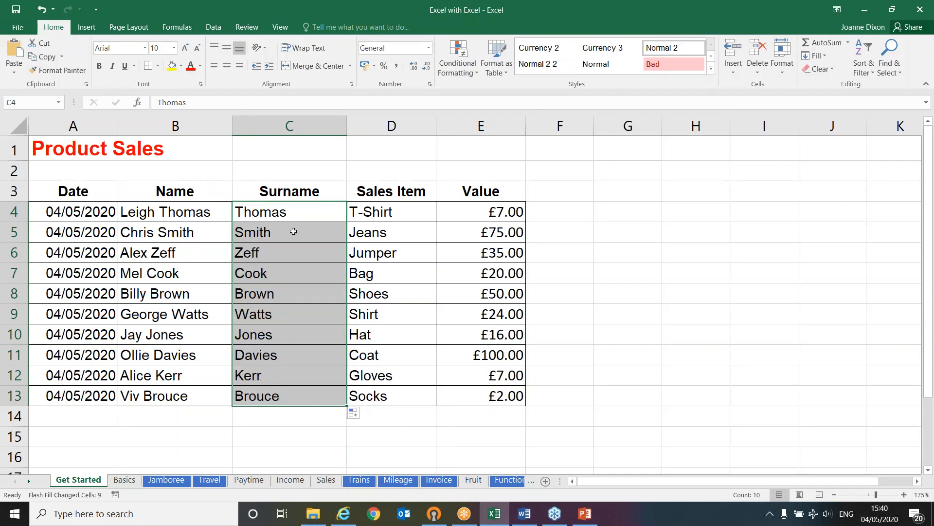
Compare the first entries of the Name and Surname columns and clear the surnames from C4 to C13
{"action": "left_click", "coordinate": [201, 214]}
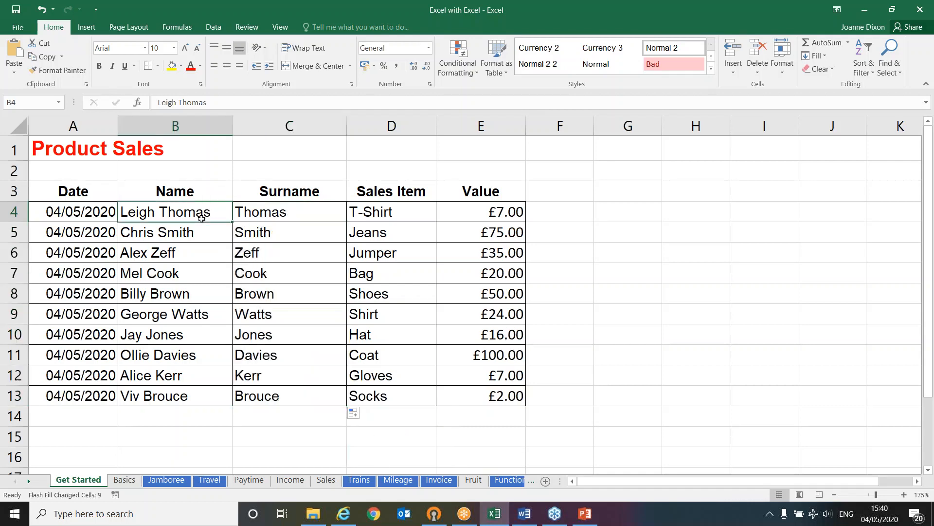
{"action": "left_click", "coordinate": [201, 235]}
{"action": "key", "text": "Down"}
{"action": "left_click", "coordinate": [282, 218]}
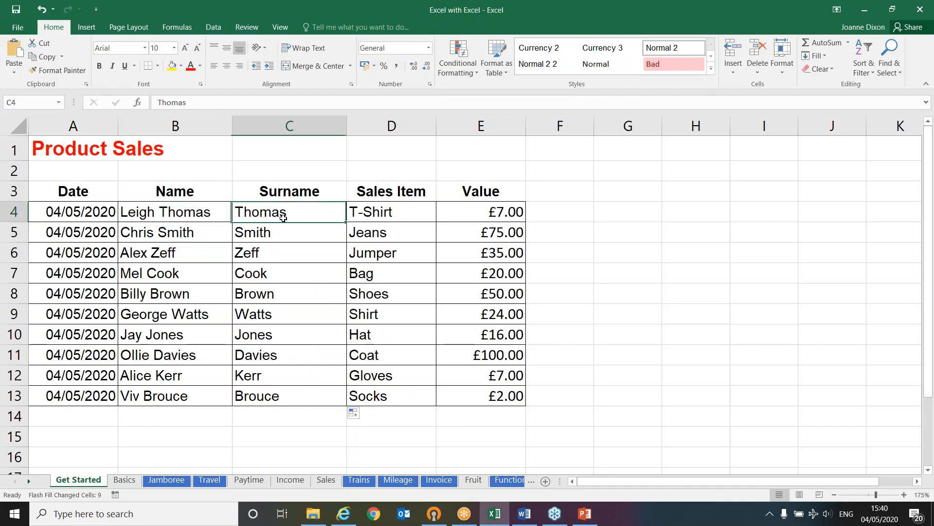
{"action": "left_click", "coordinate": [281, 232]}
{"action": "left_click", "coordinate": [279, 251]}
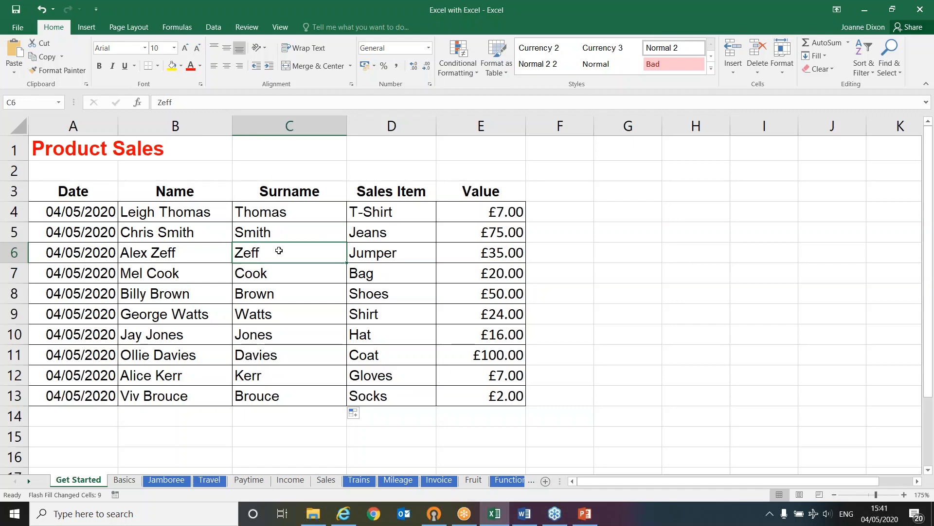
{"action": "left_click_drag", "start_coordinate": [292, 210], "coordinate": [286, 392]}
{"action": "key", "text": "Delete"}
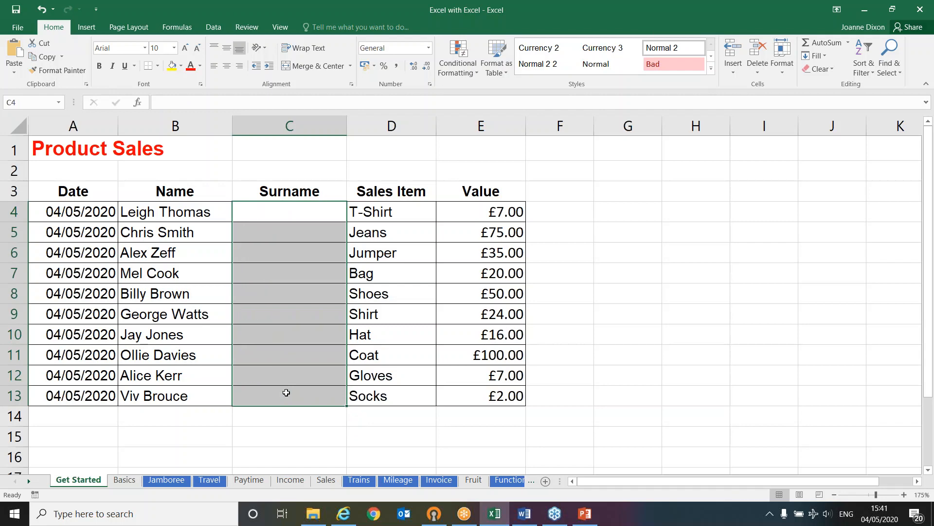
Enter the first surname in C4, start the second in C5 and accept the Flash Fill suggestion down to C13
{"action": "left_click", "coordinate": [281, 213]}
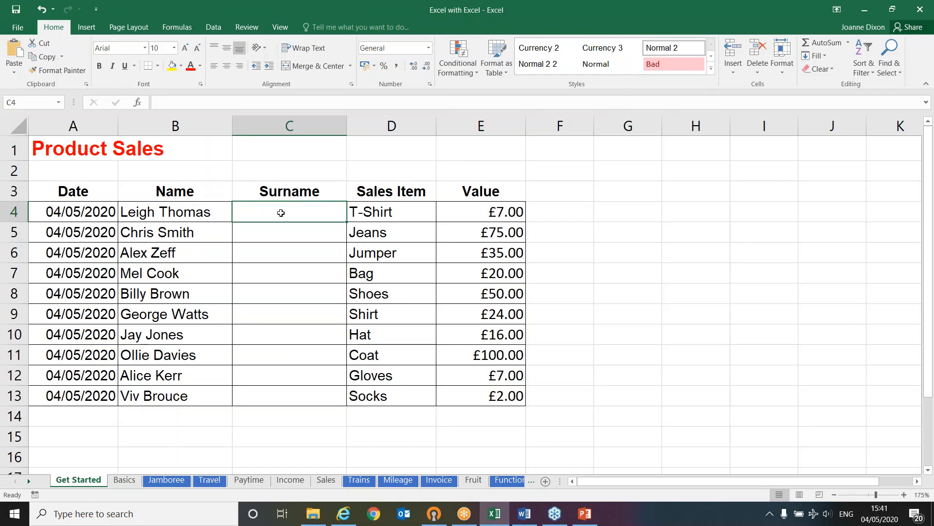
{"action": "type", "text": "Thoma"}
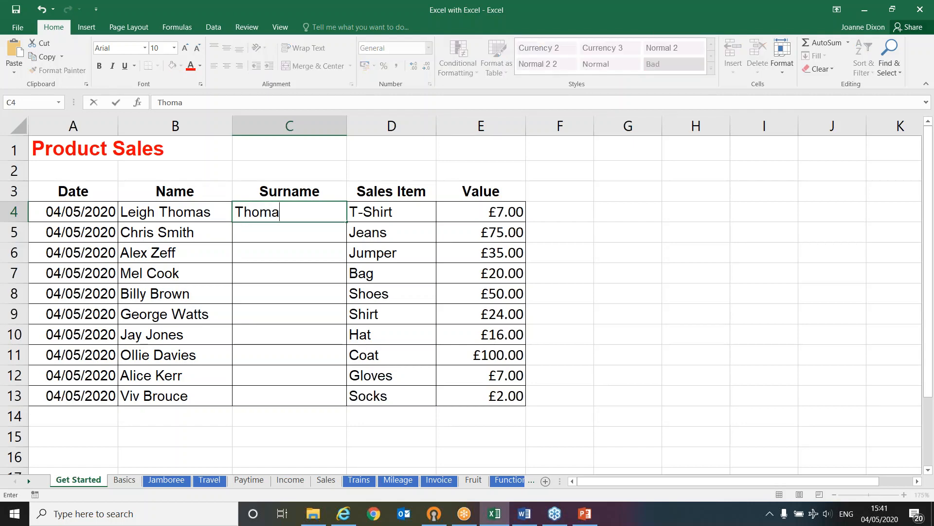
{"action": "type", "text": "s"}
{"action": "key", "text": "Return"}
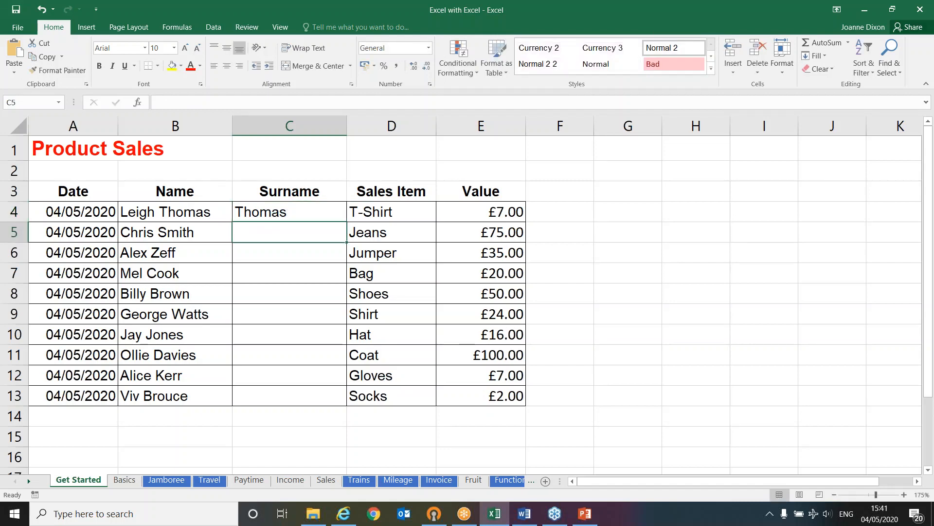
{"action": "type", "text": "Smith"}
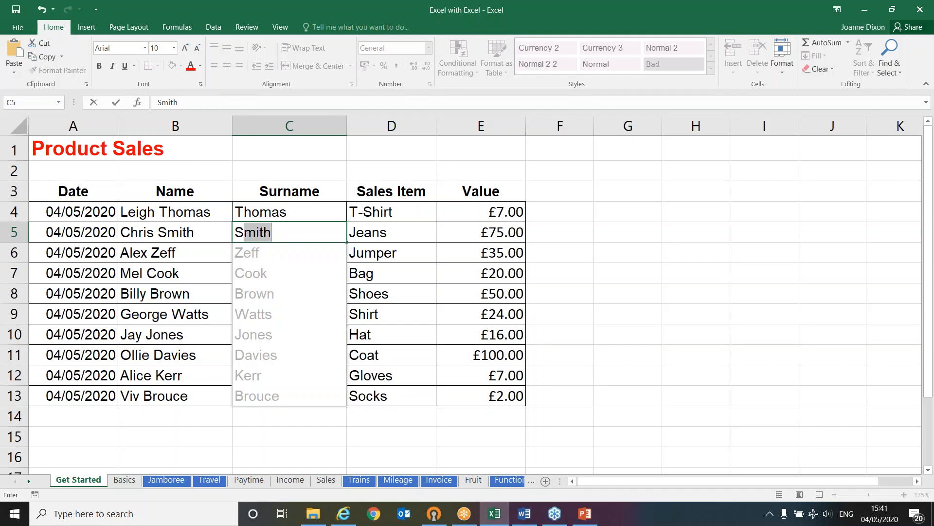
{"action": "key", "text": "Return"}
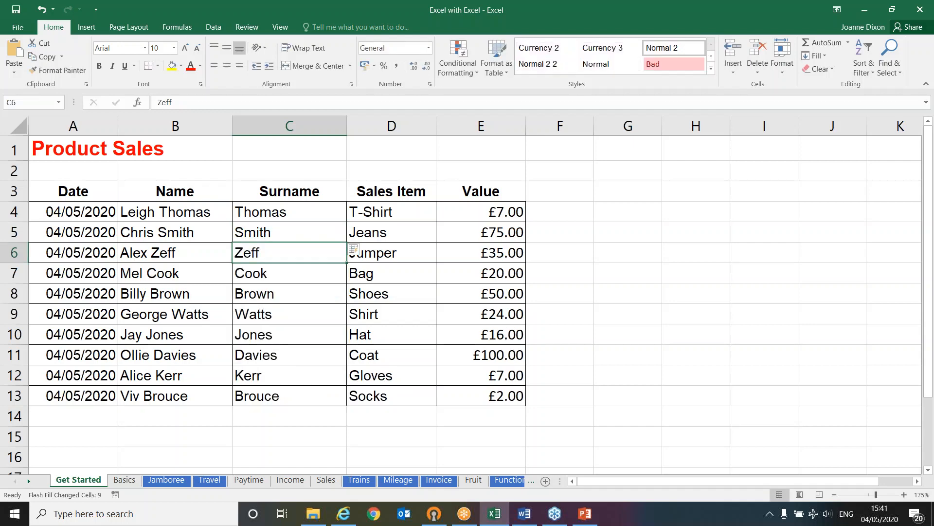
{"action": "left_click", "coordinate": [281, 291]}
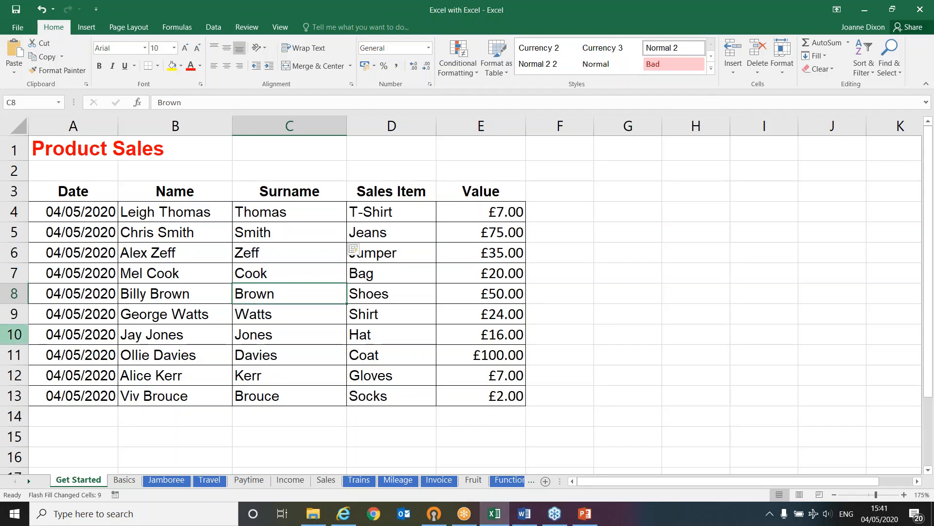
Switch to the PowerPoint slide show and advance to the Flash Fill point on the next Shortcuts slide
{"action": "key", "text": "alt+Tab"}
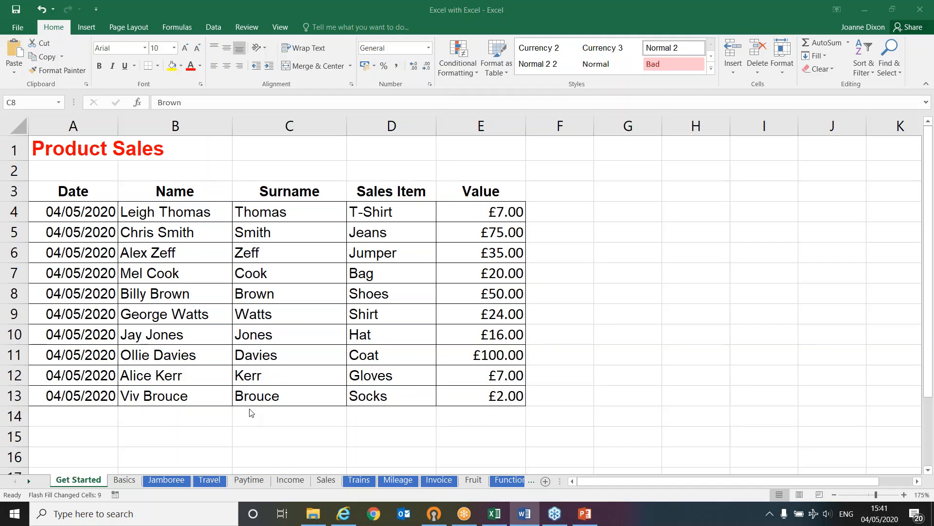
{"action": "left_click", "coordinate": [580, 517]}
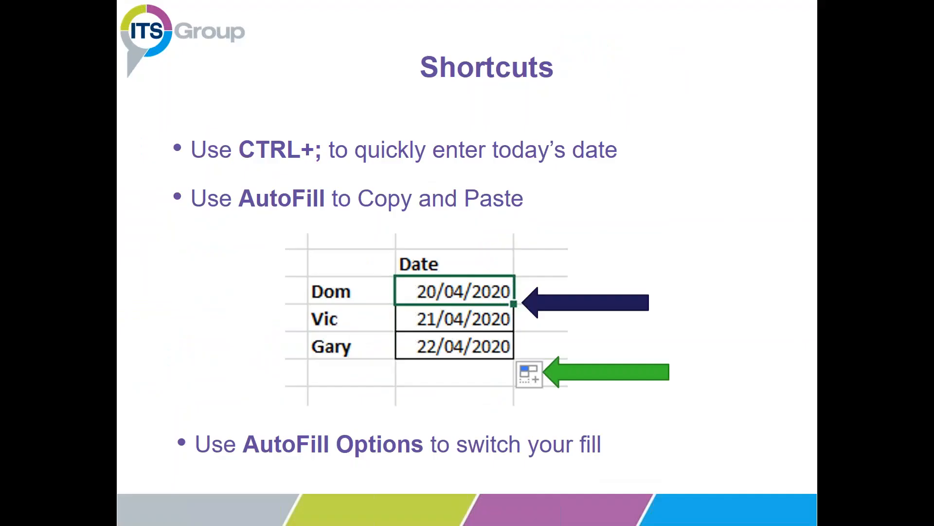
{"action": "left_click", "coordinate": [349, 269]}
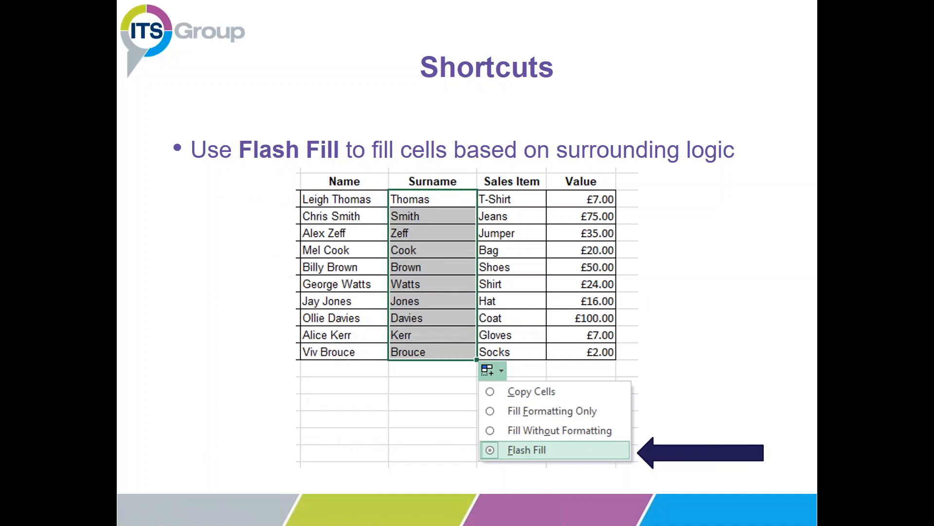
Switch back to the Excel workbook and look over the entries in the Value column
{"action": "key", "text": "alt+Tab"}
{"action": "key", "text": "alt+Tab"}
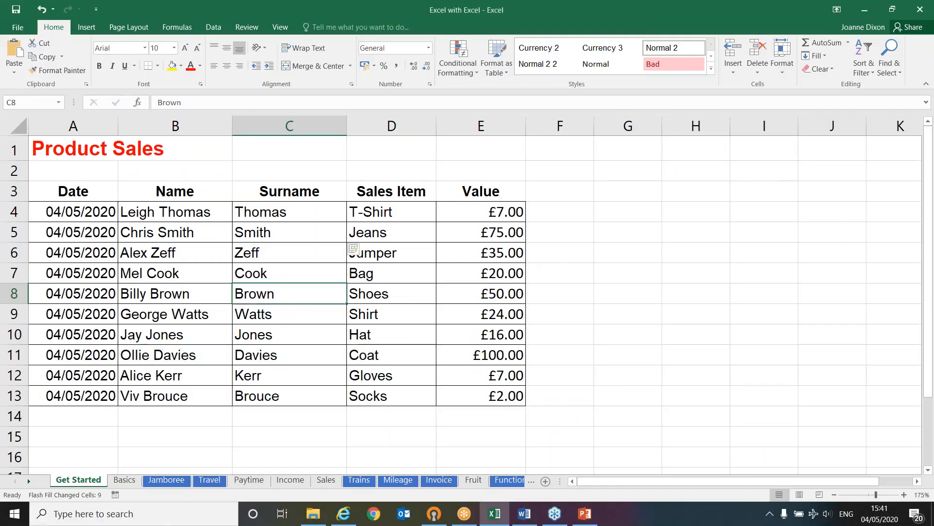
{"action": "key", "text": "alt+Tab"}
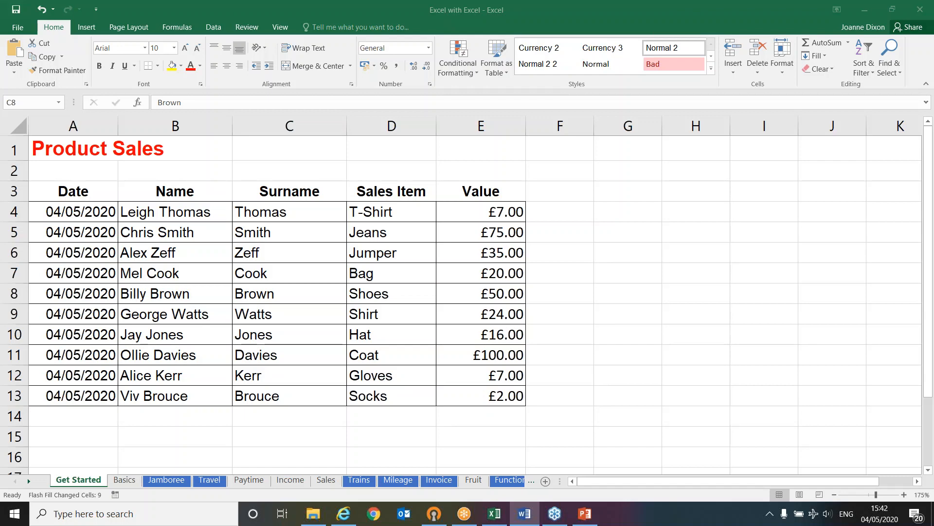
{"action": "left_click", "coordinate": [458, 213]}
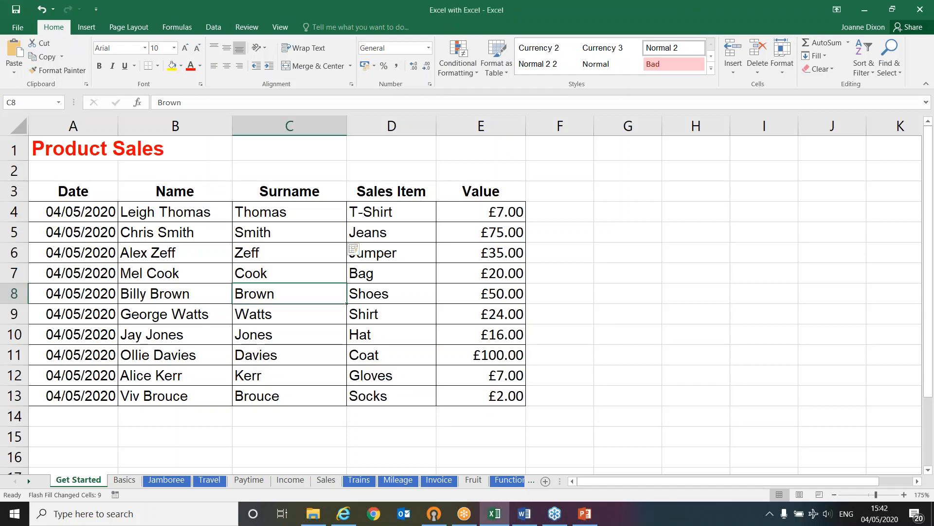
{"action": "left_click", "coordinate": [458, 213]}
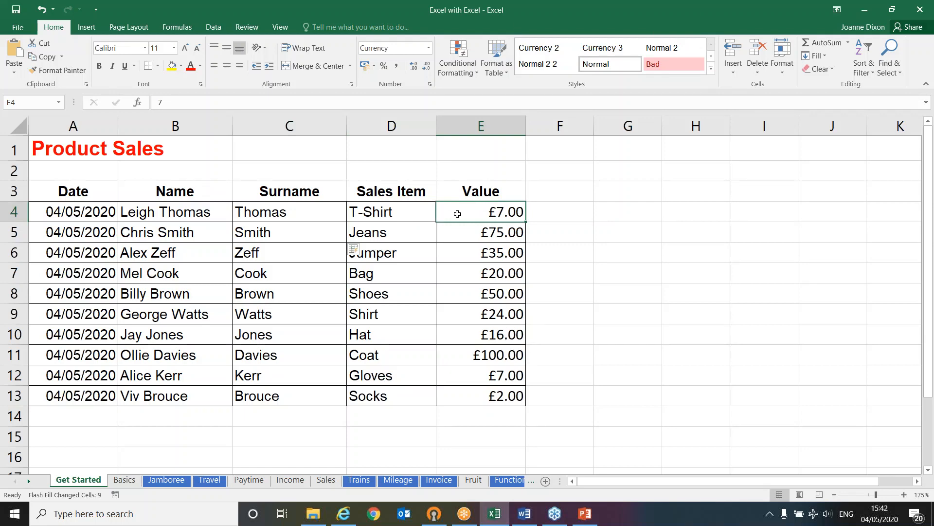
{"action": "left_click", "coordinate": [443, 350]}
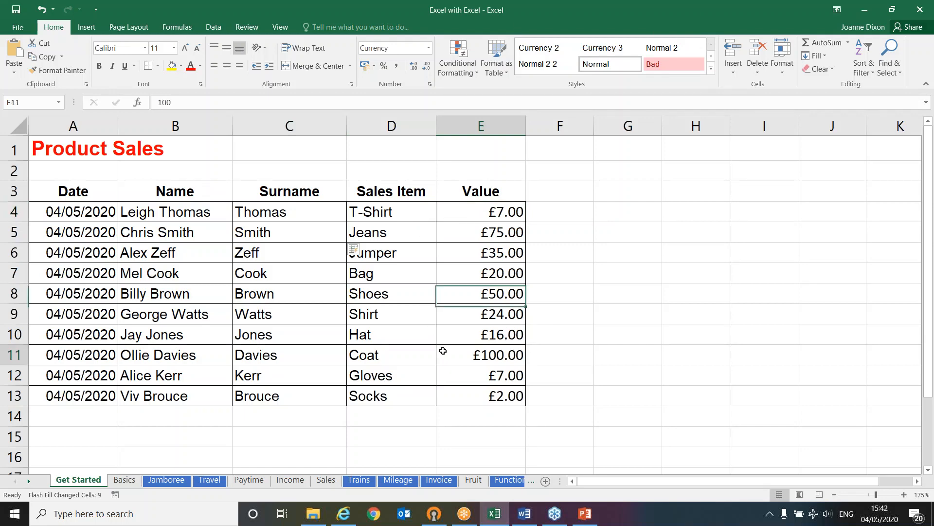
{"action": "left_click", "coordinate": [451, 393]}
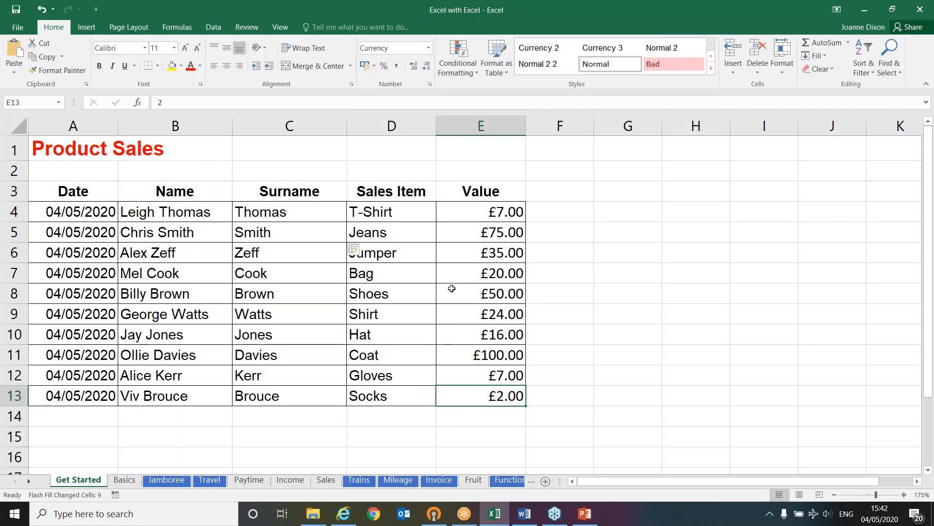
Apply Data Bars formatting to the values in E4 to E13 with Quick Analysis
{"action": "left_click_drag", "start_coordinate": [466, 211], "coordinate": [471, 390]}
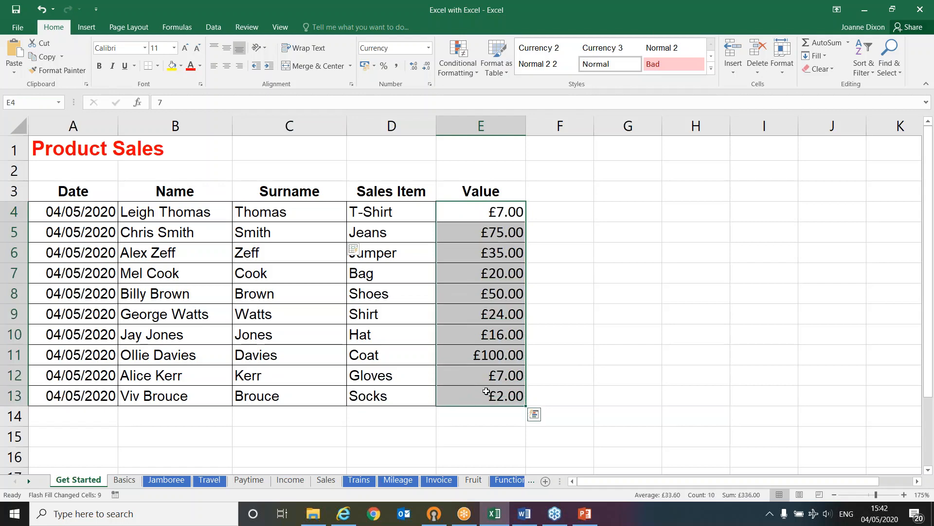
{"action": "left_click", "coordinate": [533, 415]}
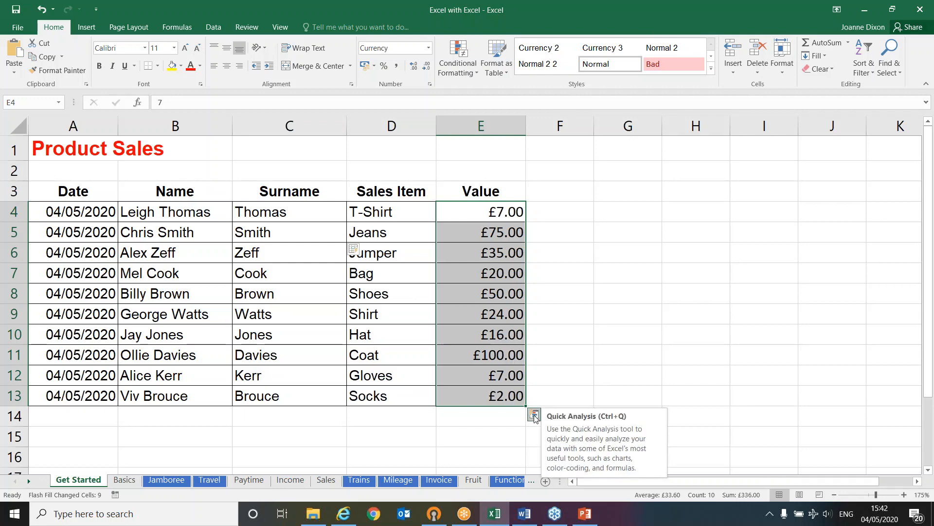
{"action": "left_click", "coordinate": [534, 416]}
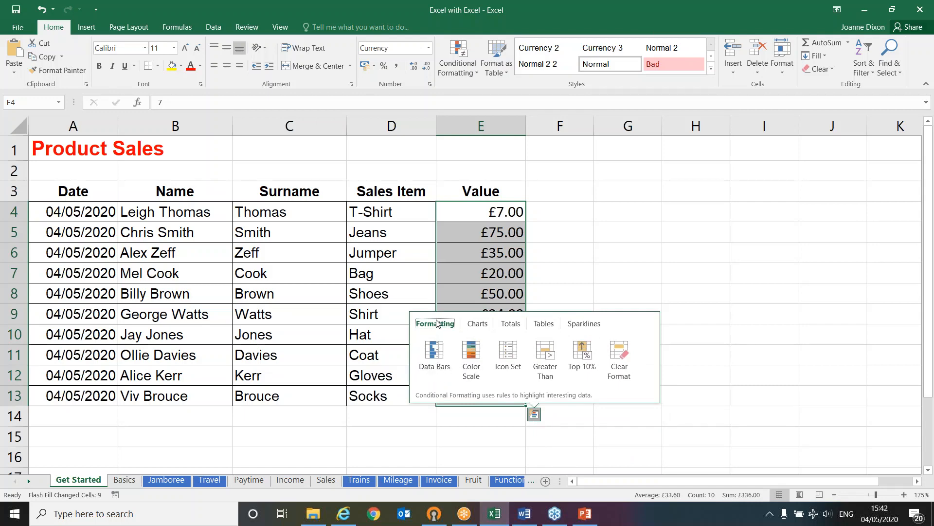
{"action": "left_click", "coordinate": [435, 351]}
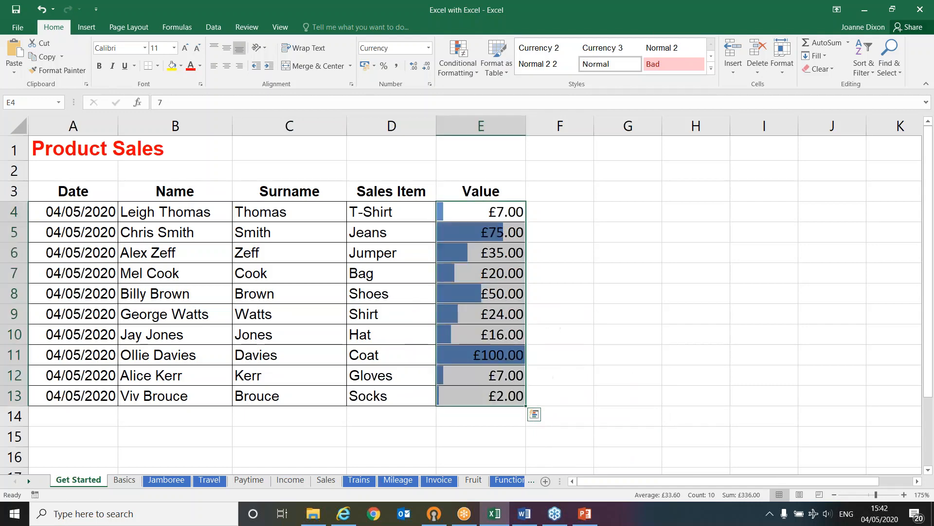
{"action": "left_click", "coordinate": [503, 335]}
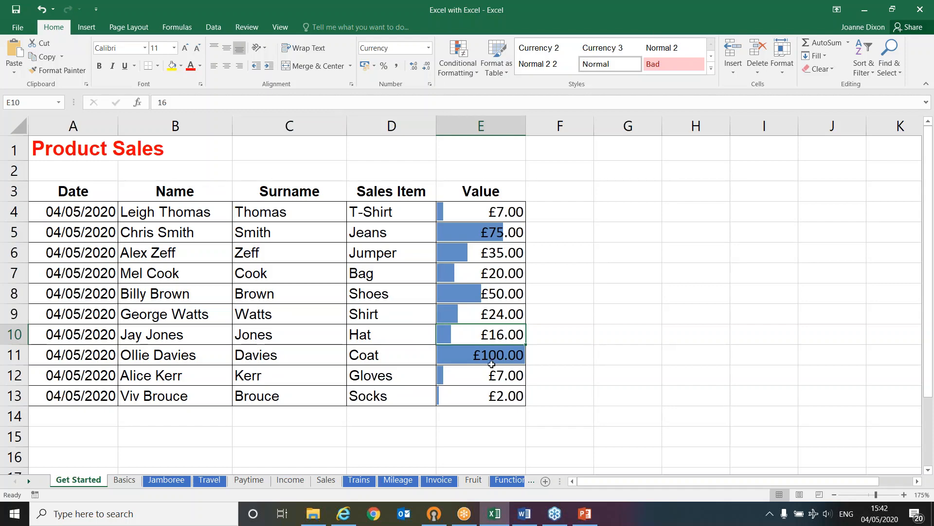
Change the Socks value in E13 to 25
{"action": "left_click", "coordinate": [446, 400]}
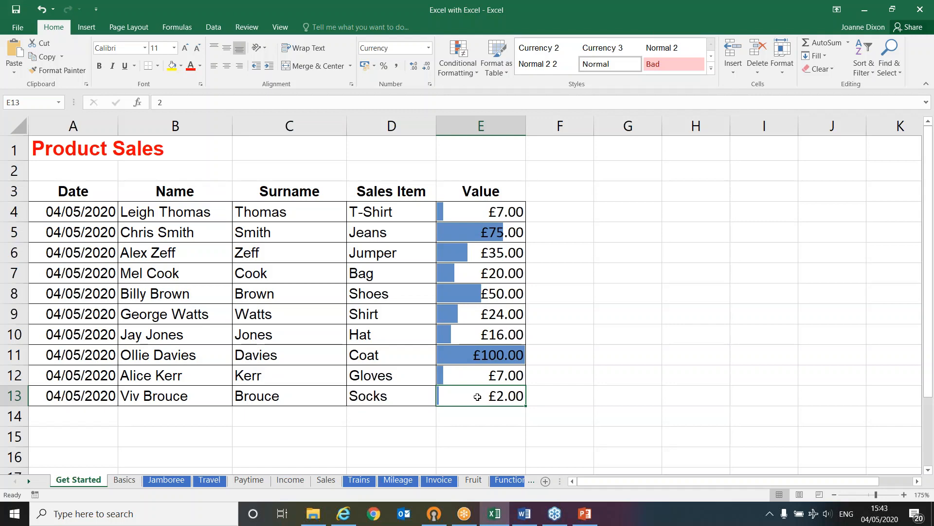
{"action": "type", "text": "25"}
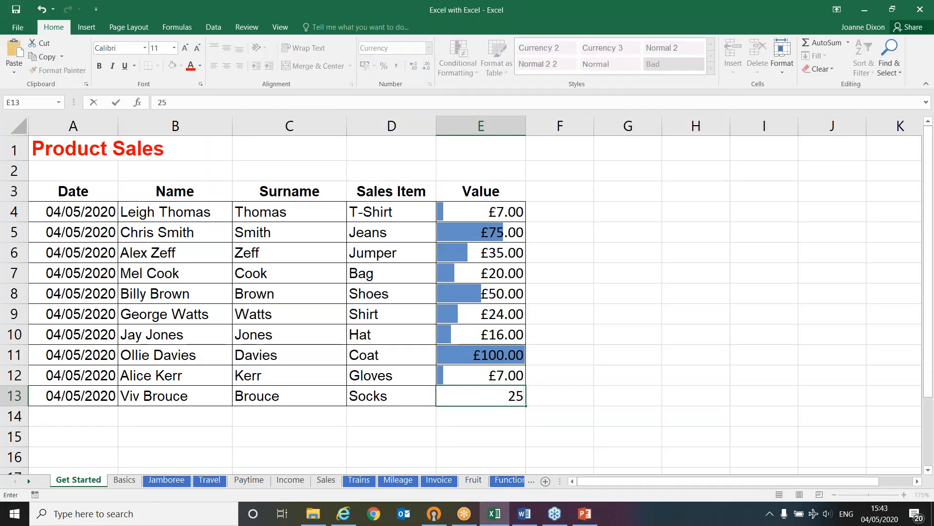
{"action": "key", "text": "Return"}
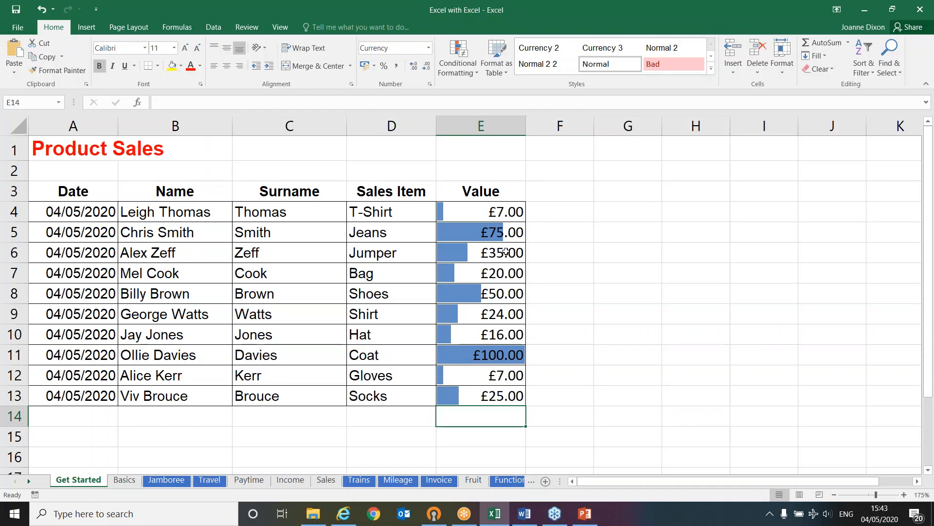
Add an Average total of the values in E4 to E13 with Quick Analysis and check the formula in E14
{"action": "left_click_drag", "start_coordinate": [489, 215], "coordinate": [479, 394]}
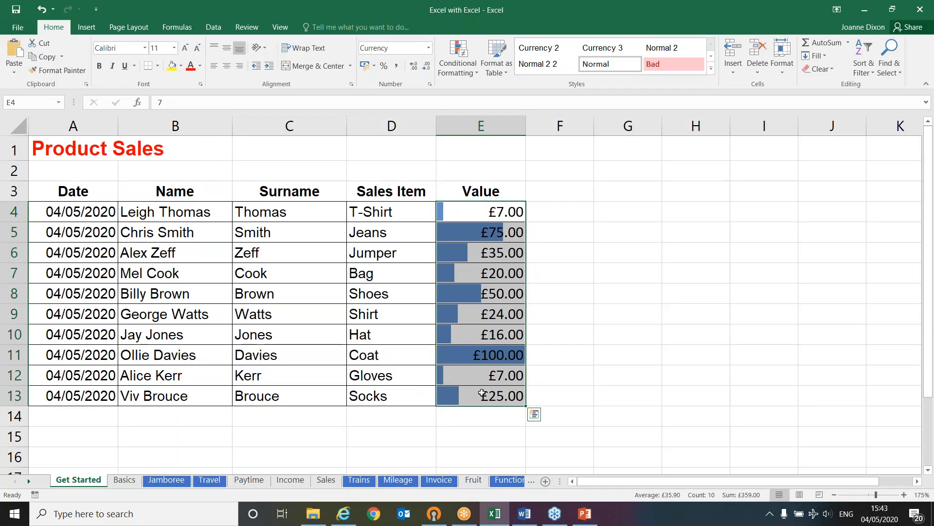
{"action": "left_click", "coordinate": [535, 415]}
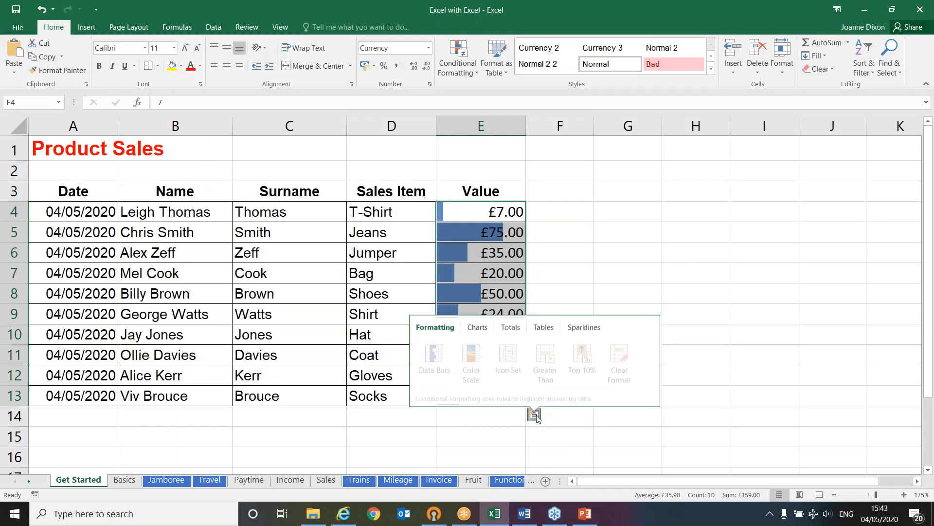
{"action": "left_click", "coordinate": [511, 325]}
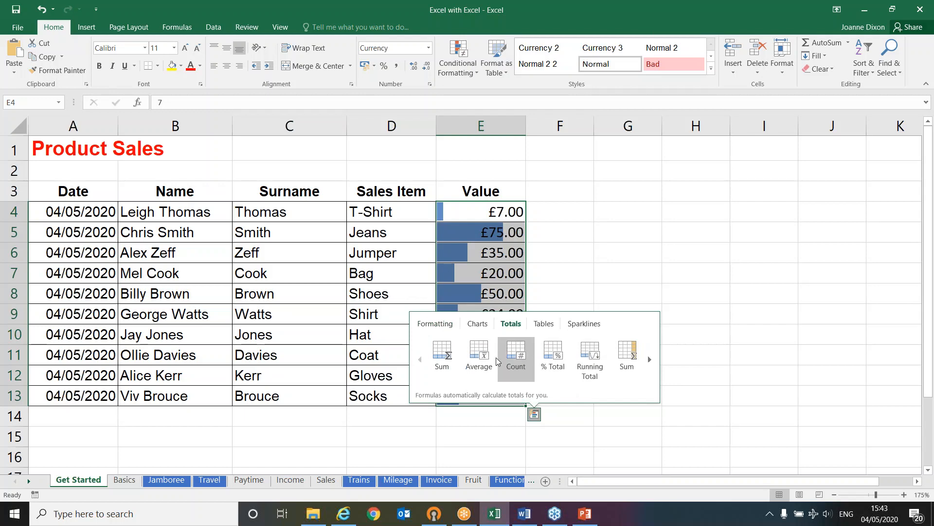
{"action": "left_click", "coordinate": [481, 352]}
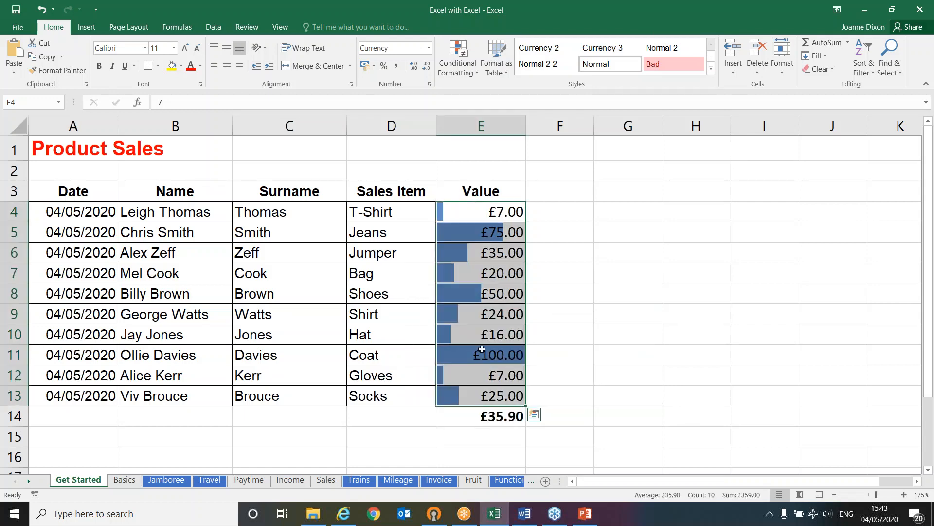
{"action": "left_click", "coordinate": [475, 417]}
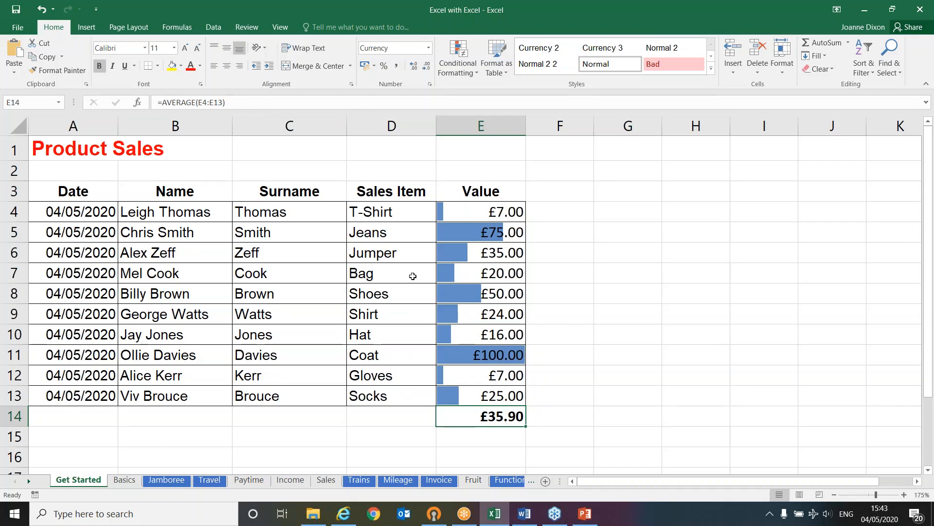
Insert a Clustered Column chart of the Sales Item and Value data in D3 to E13 with Quick Analysis
{"action": "left_click_drag", "start_coordinate": [400, 191], "coordinate": [510, 392]}
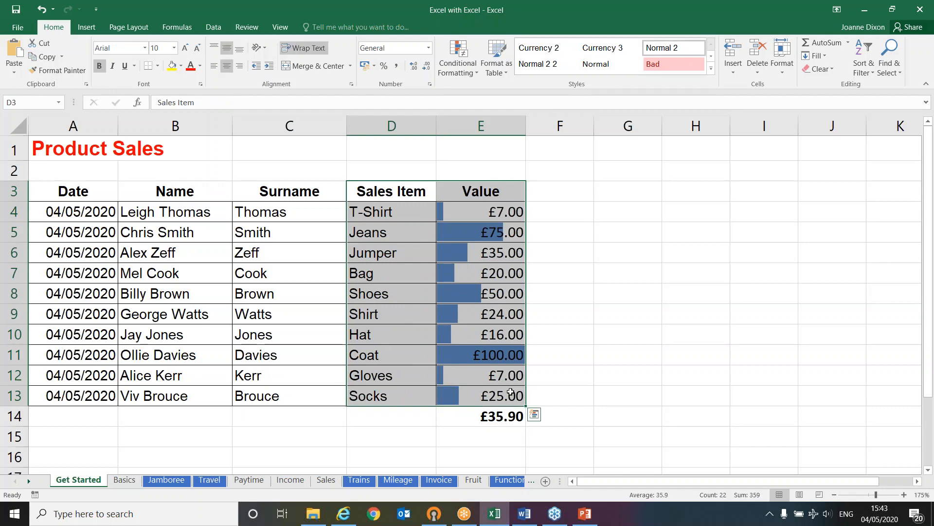
{"action": "left_click", "coordinate": [535, 417]}
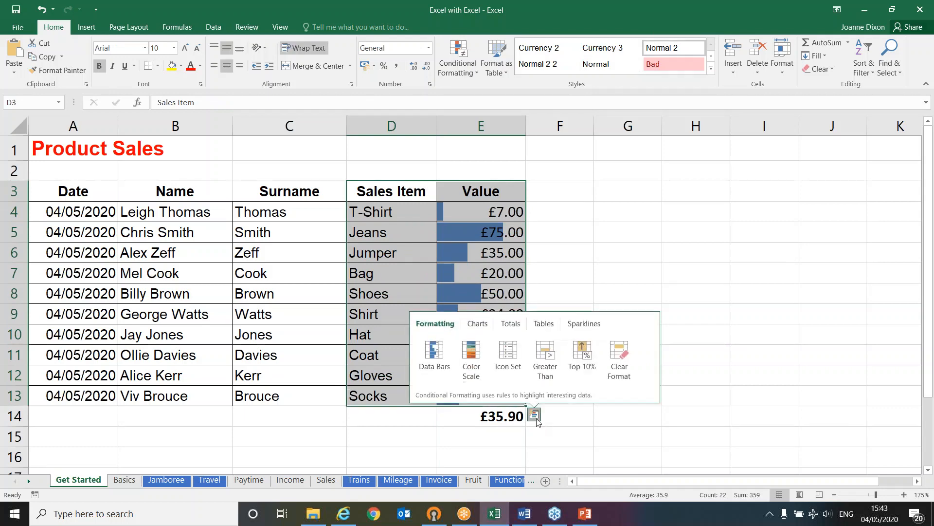
{"action": "left_click", "coordinate": [473, 324]}
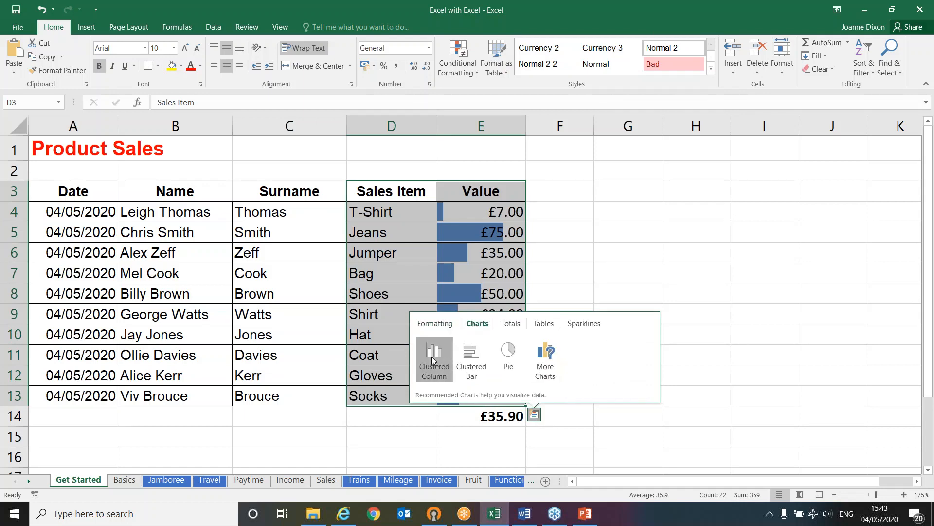
{"action": "left_click", "coordinate": [437, 355]}
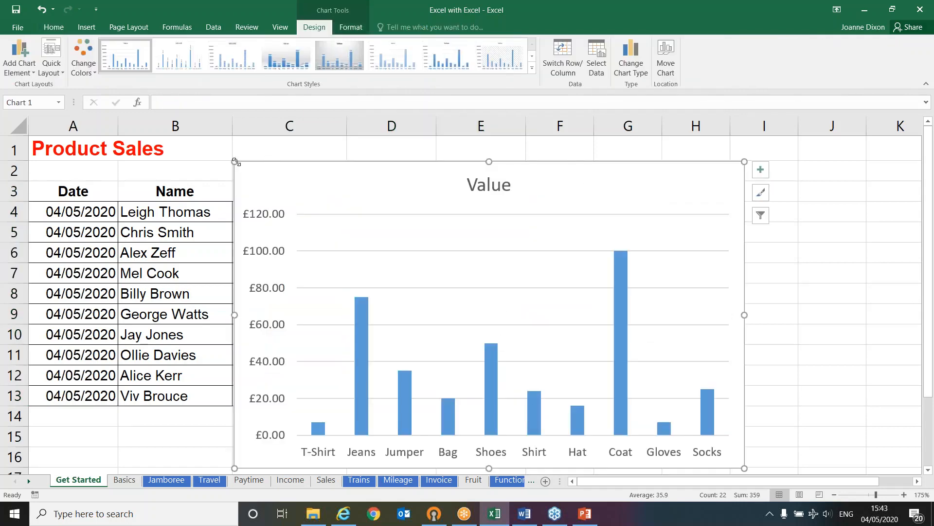
Resize the column chart and place it beside the Value column, spanning about columns F to K and rows 2 to 12
{"action": "left_click_drag", "start_coordinate": [235, 162], "coordinate": [538, 344]}
{"action": "left_click_drag", "start_coordinate": [671, 359], "coordinate": [670, 178]}
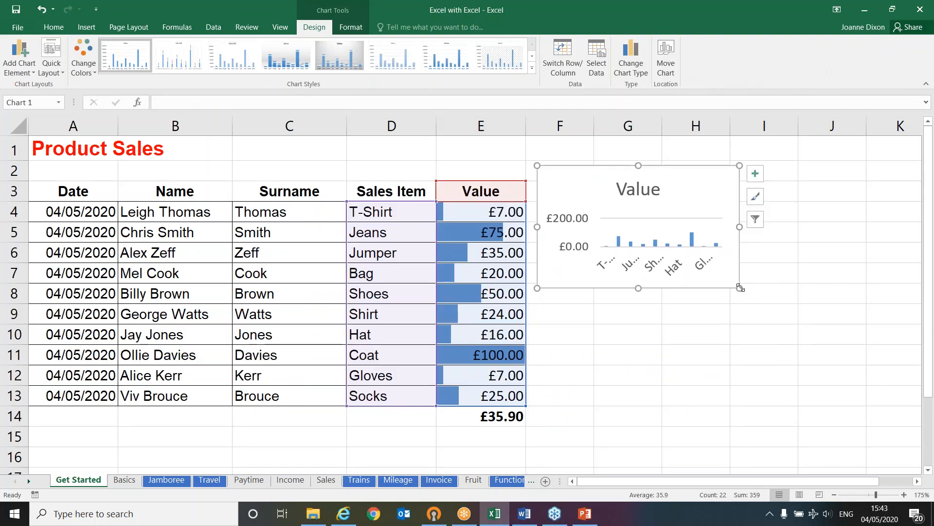
{"action": "left_click_drag", "start_coordinate": [740, 288], "coordinate": [840, 382]}
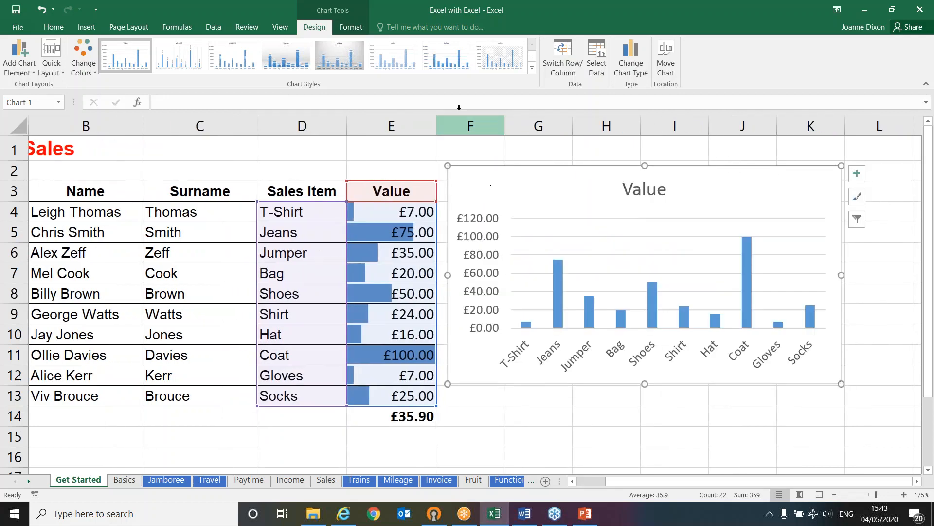
Apply the chart style with outlined, semi-transparent columns and recolour the chart with the third Colorful palette, which starts with orange
{"action": "left_click", "coordinate": [387, 53]}
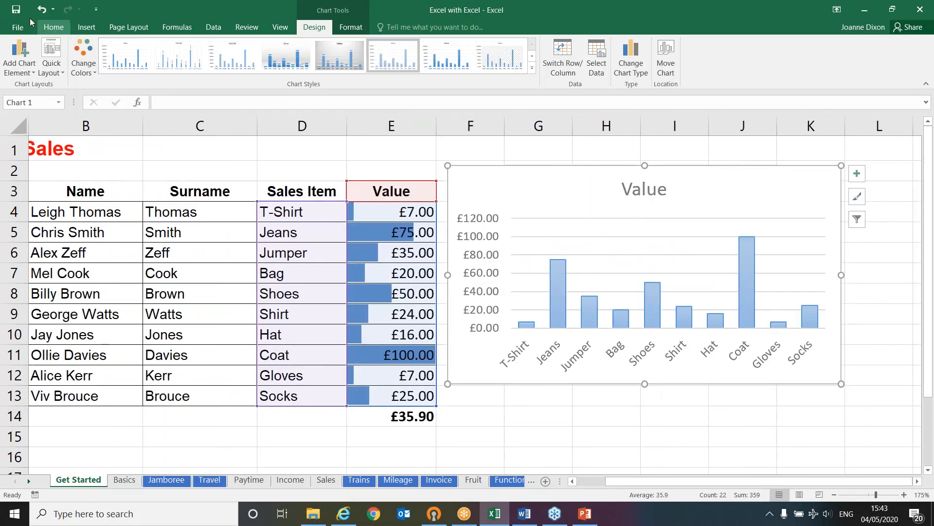
{"action": "left_click", "coordinate": [83, 56]}
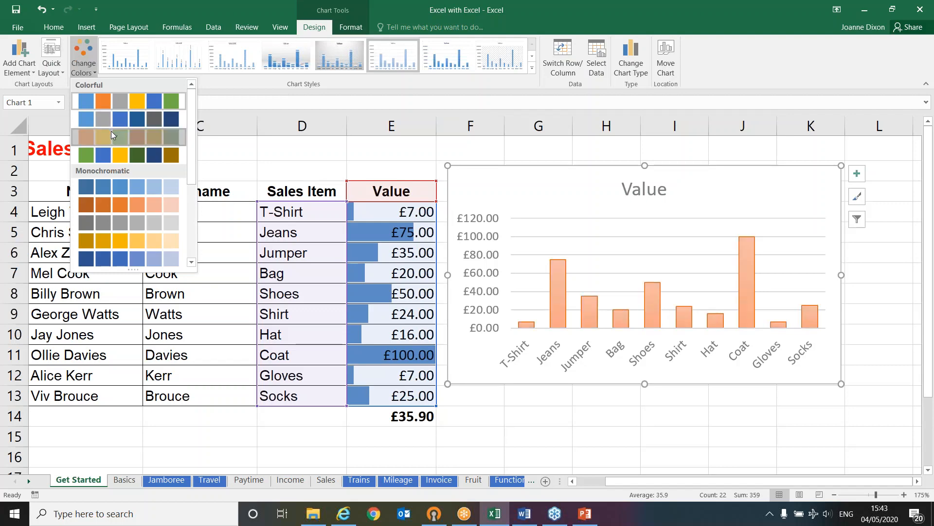
{"action": "left_click", "coordinate": [111, 135]}
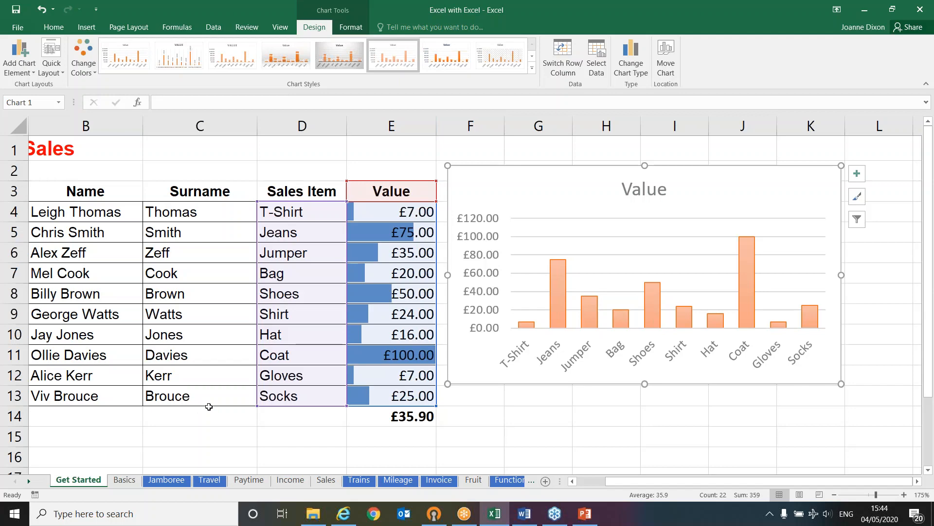
Switch to the PowerPoint slide show and advance to the slide on the add, subtract, multiply and divide symbols
{"action": "left_click", "coordinate": [585, 519]}
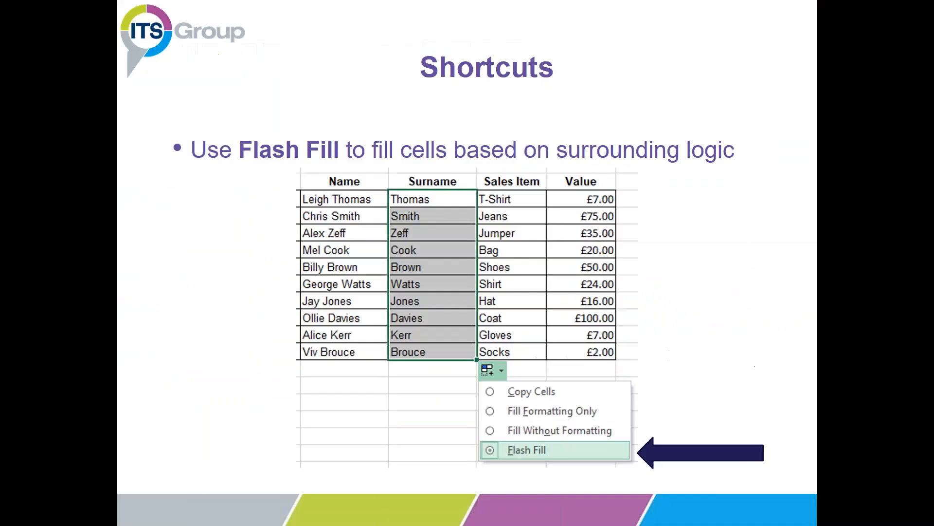
{"action": "left_click", "coordinate": [371, 326]}
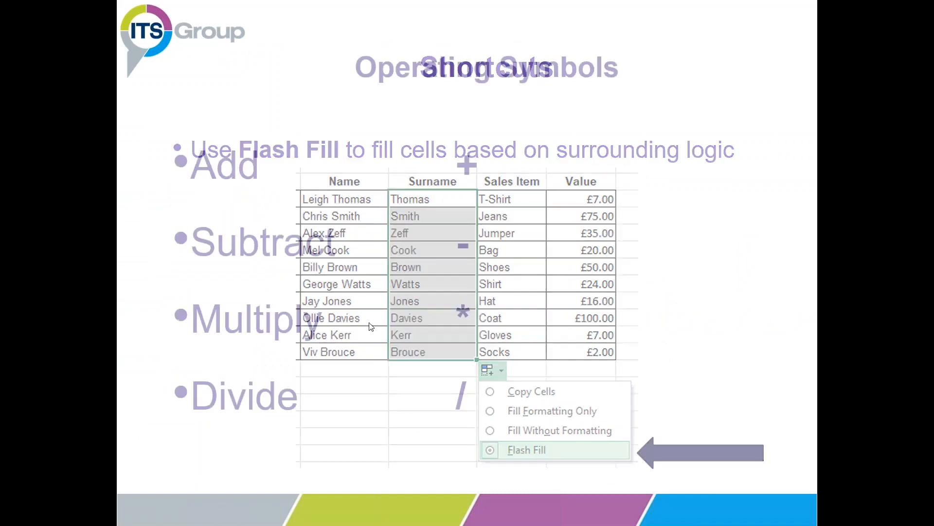
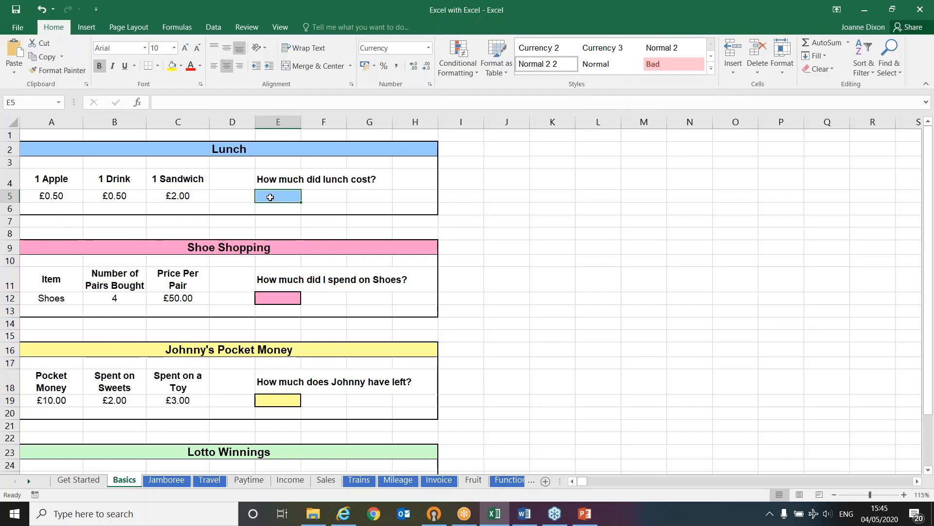
Calculate the lunch cost in E5 by adding the apple, drink and sandwich prices as plain numbers with =.5+0.5+2
{"action": "left_click", "coordinate": [70, 193]}
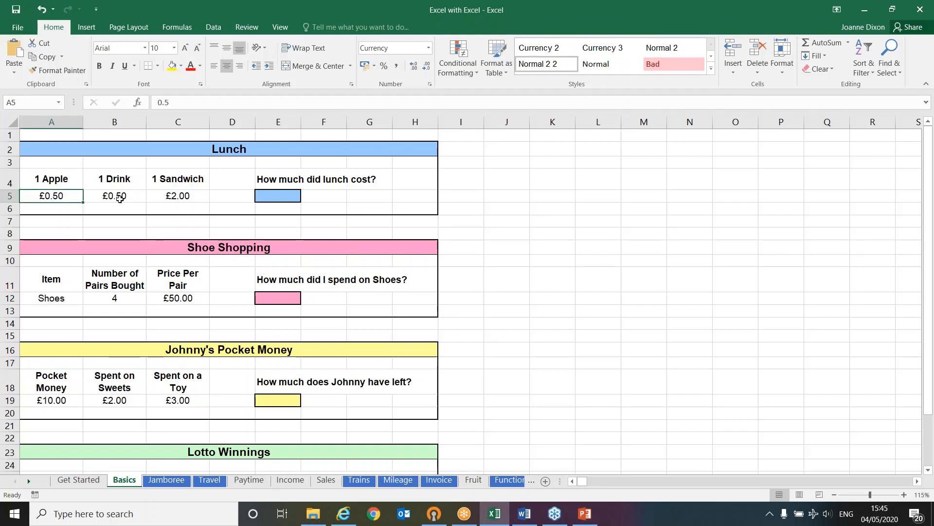
{"action": "left_click", "coordinate": [141, 197]}
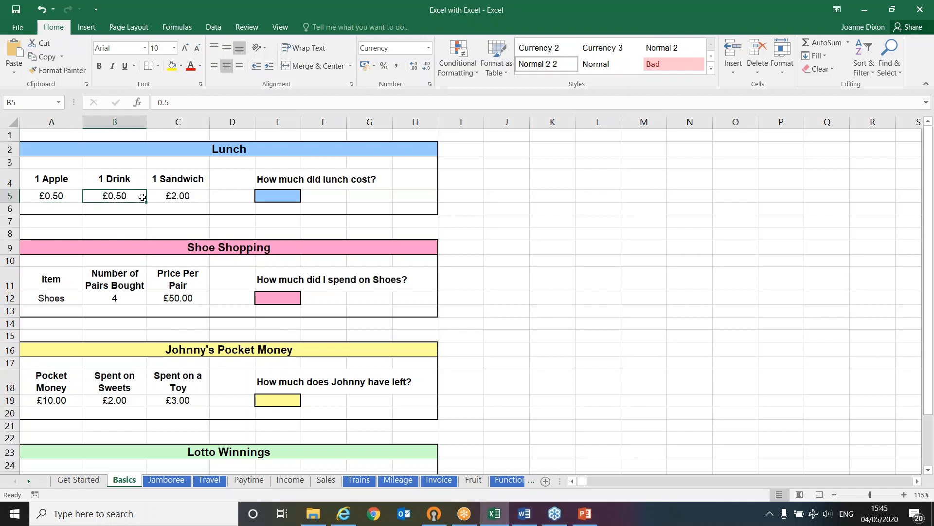
{"action": "left_click", "coordinate": [202, 196]}
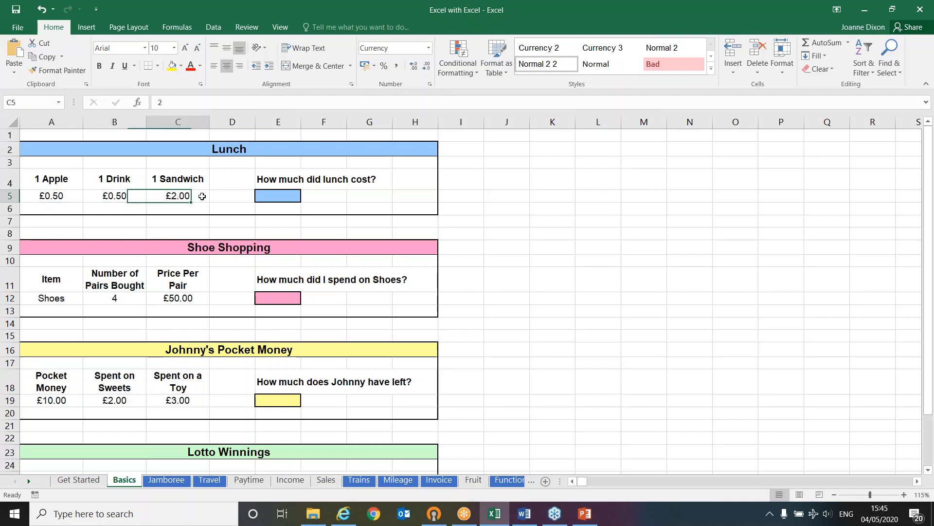
{"action": "left_click", "coordinate": [261, 194]}
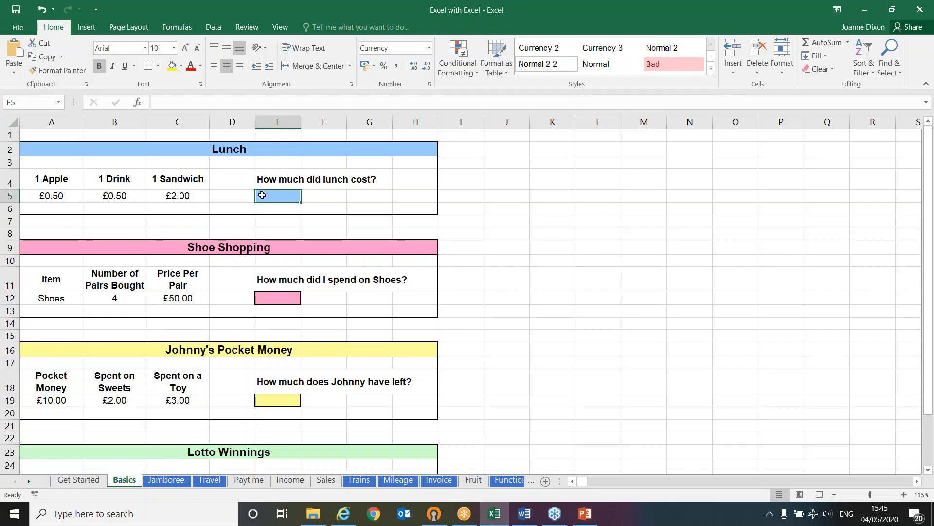
{"action": "type", "text": "="}
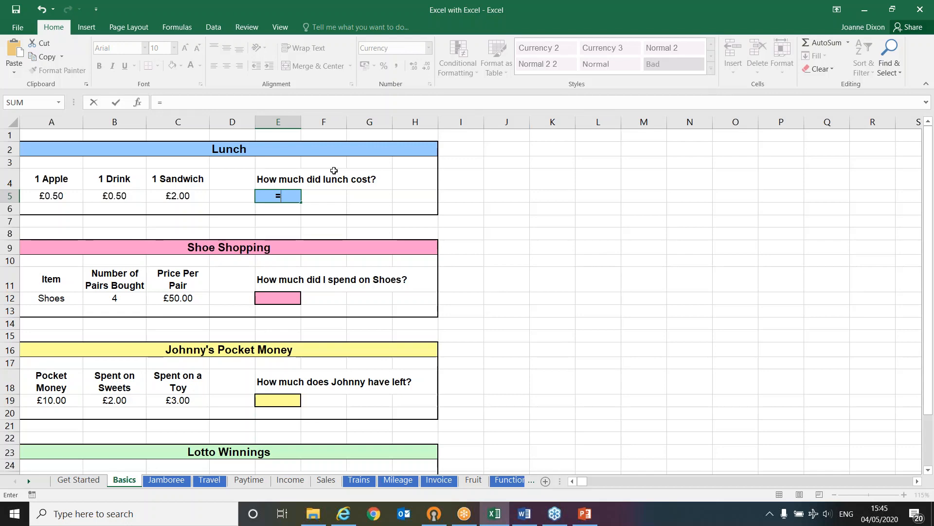
{"action": "type", "text": ".5+0.5+2"}
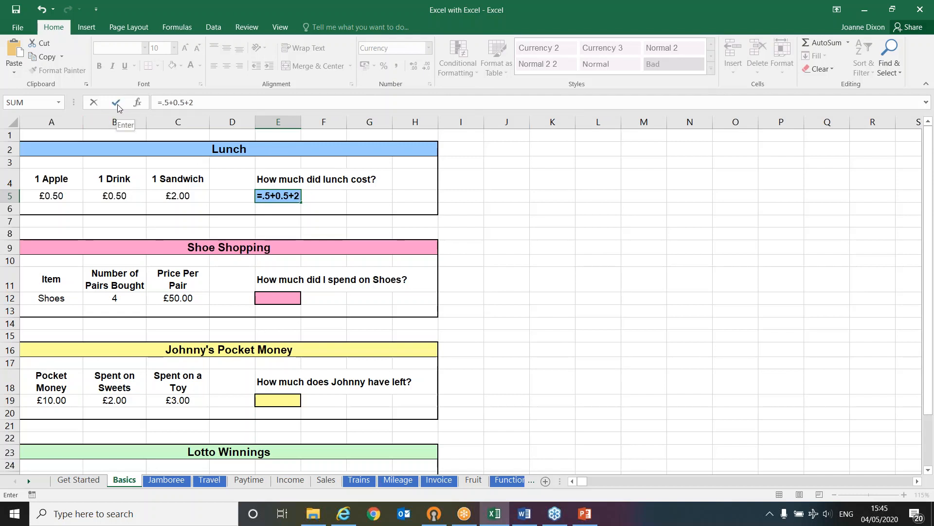
{"action": "key", "text": "Return"}
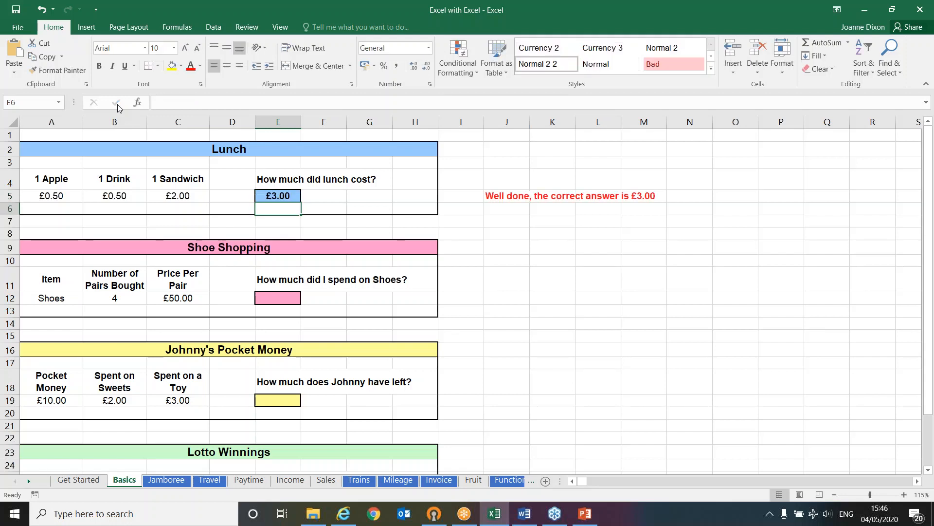
Check the lunch cost formula in E5 and set the sandwich price in C5 to £3.00
{"action": "left_click", "coordinate": [281, 192]}
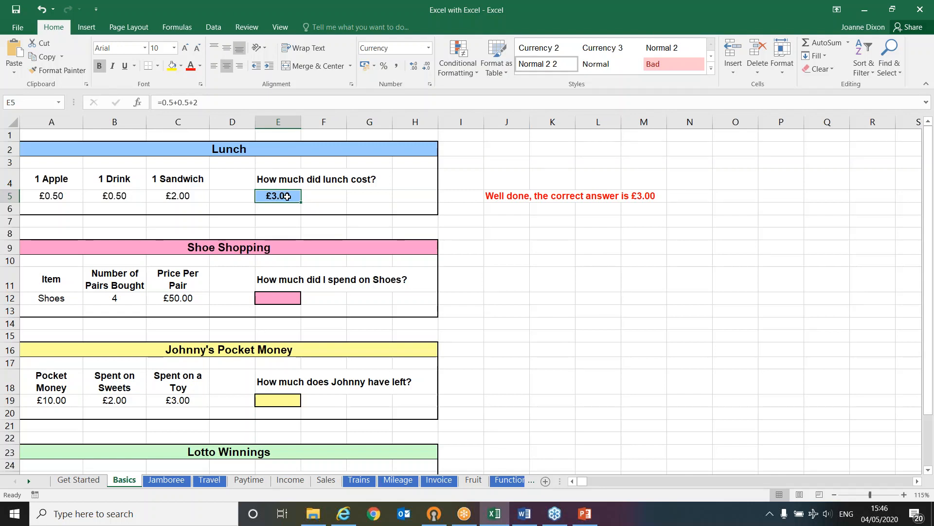
{"action": "left_click", "coordinate": [185, 196]}
{"action": "key", "text": "F2"}
{"action": "key", "text": "BackSpace"}
{"action": "type", "text": "3"}
{"action": "key", "text": "Return"}
{"action": "key", "text": "Up"}
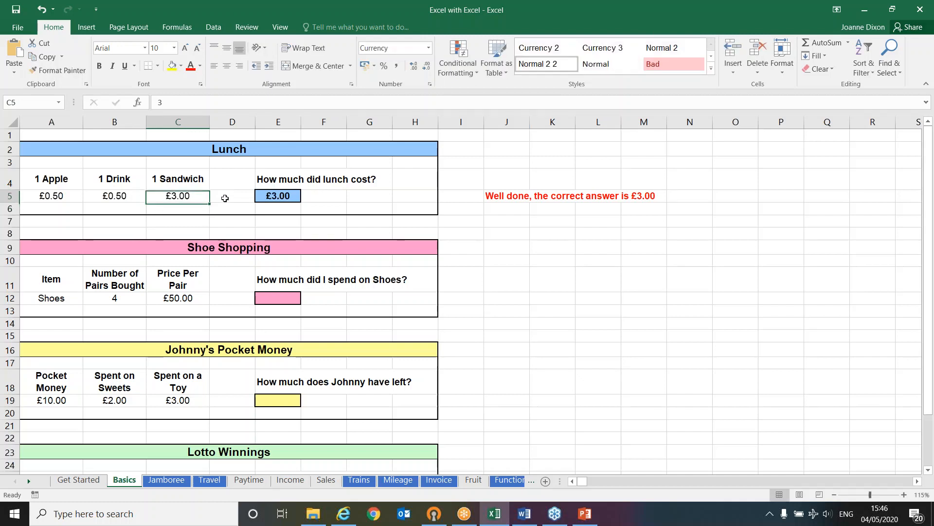
Edit the lunch cost formula in E5 to =0.5+0.5+3
{"action": "key", "text": "Right"}
{"action": "key", "text": "Right"}
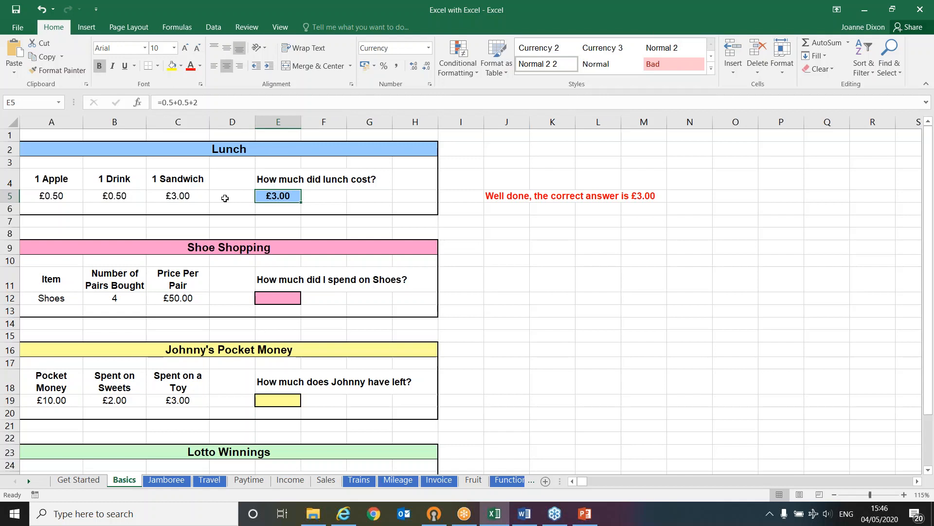
{"action": "left_click", "coordinate": [207, 102]}
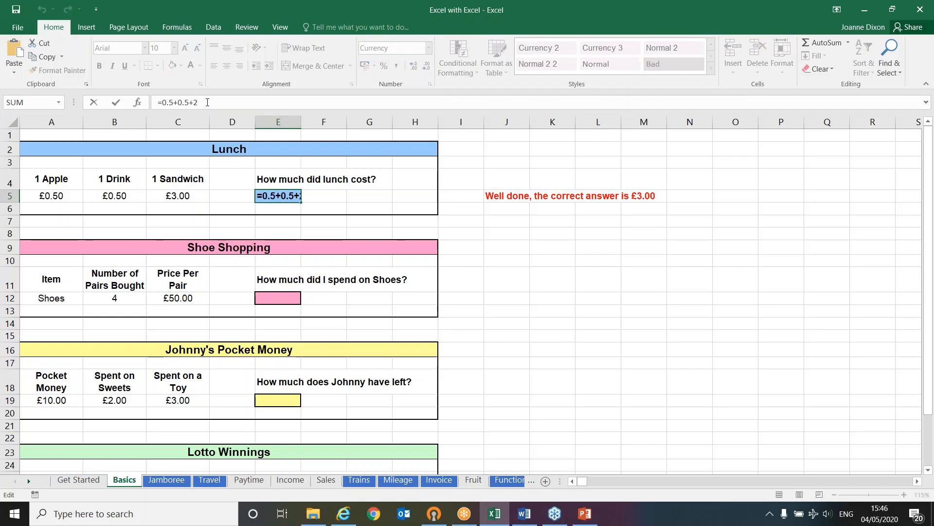
{"action": "key", "text": "BackSpace"}
{"action": "type", "text": "3"}
{"action": "key", "text": "Return"}
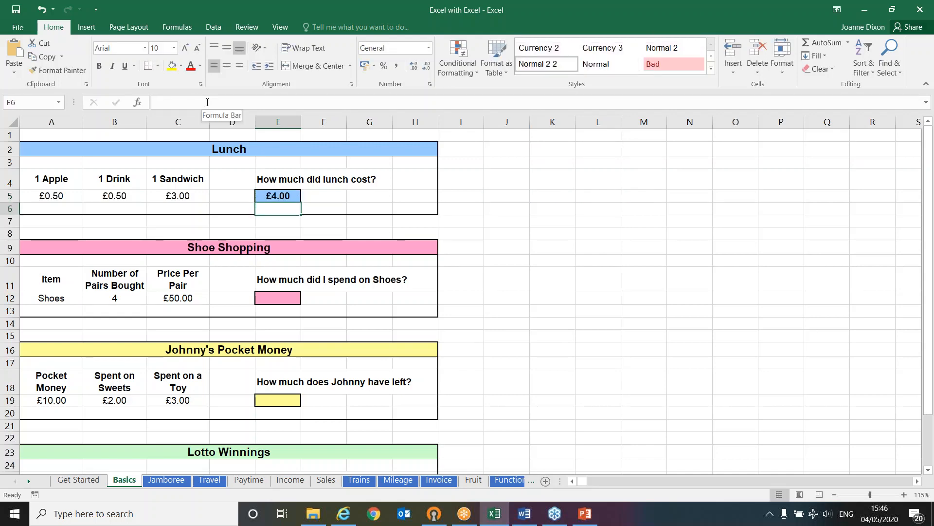
Set the drink price in B5 to £0.75 and check the lunch cost formula in E5
{"action": "left_click", "coordinate": [289, 199]}
{"action": "left_click", "coordinate": [135, 199]}
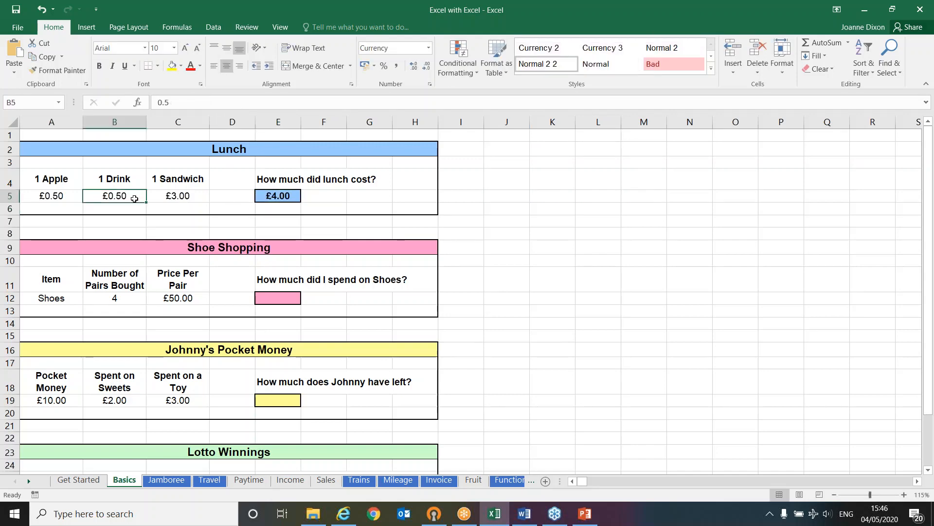
{"action": "key", "text": "BackSpace"}
{"action": "type", "text": "0.75"}
{"action": "key", "text": "Return"}
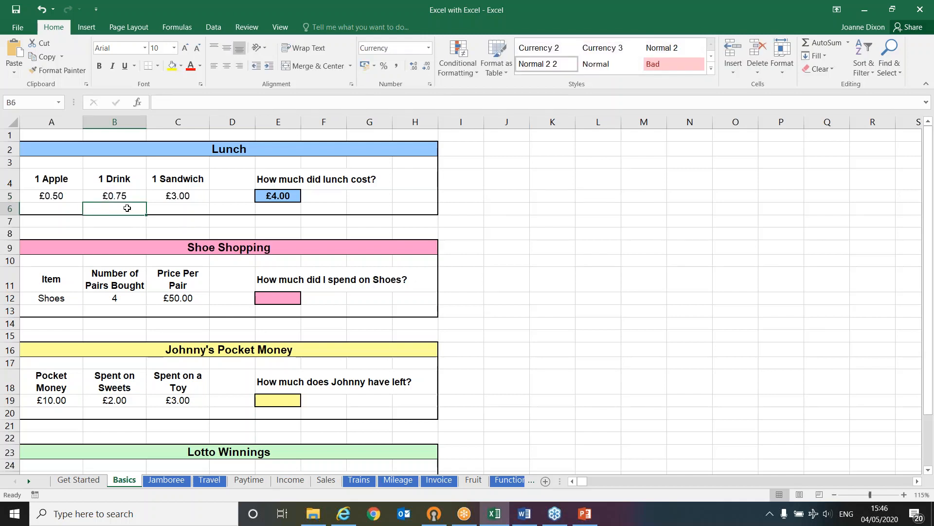
{"action": "left_click", "coordinate": [298, 195]}
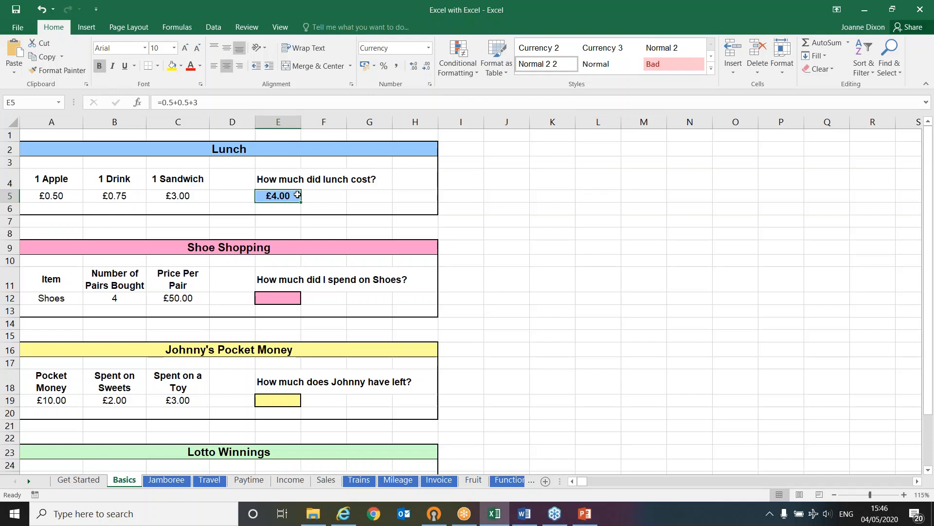
{"action": "scroll", "coordinate": [298, 194], "scroll_direction": "down", "scroll_amount": 1}
{"action": "left_click", "coordinate": [281, 258]}
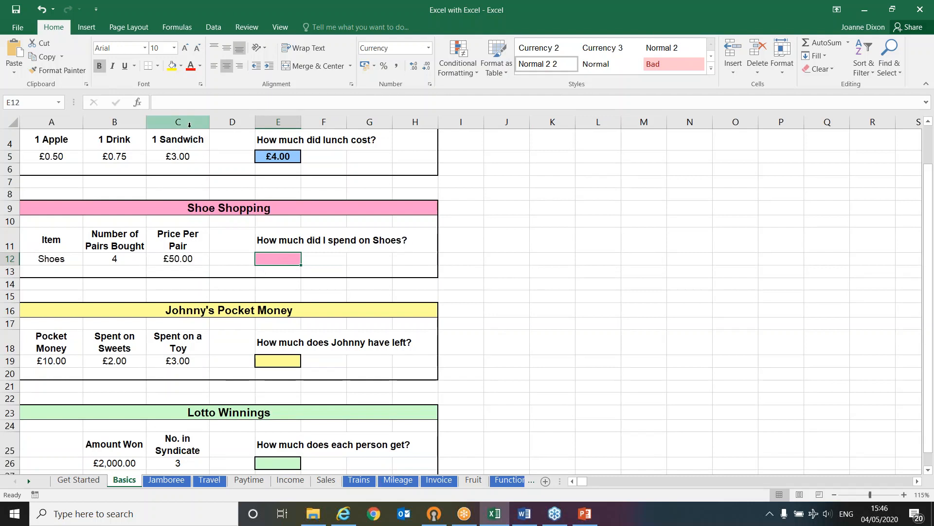
{"action": "left_click_drag", "start_coordinate": [51, 121], "coordinate": [167, 121]}
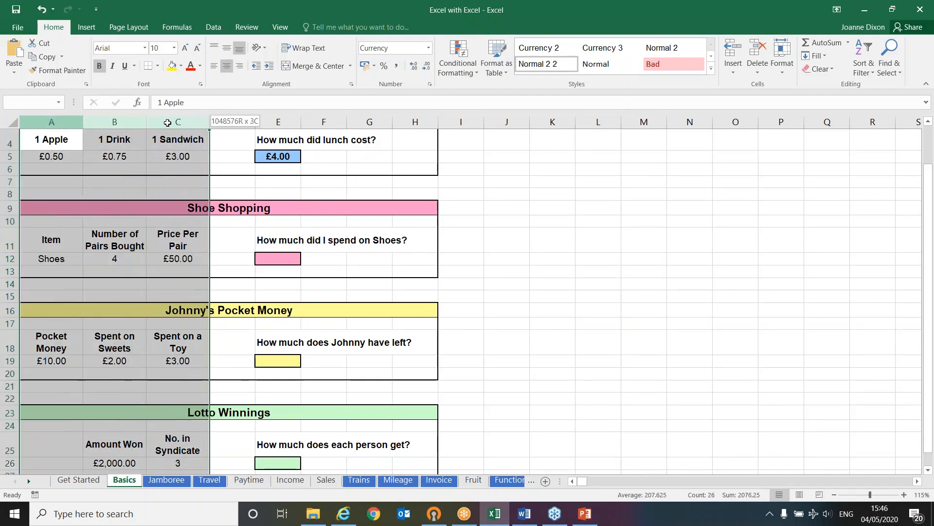
{"action": "left_click", "coordinate": [10, 187]}
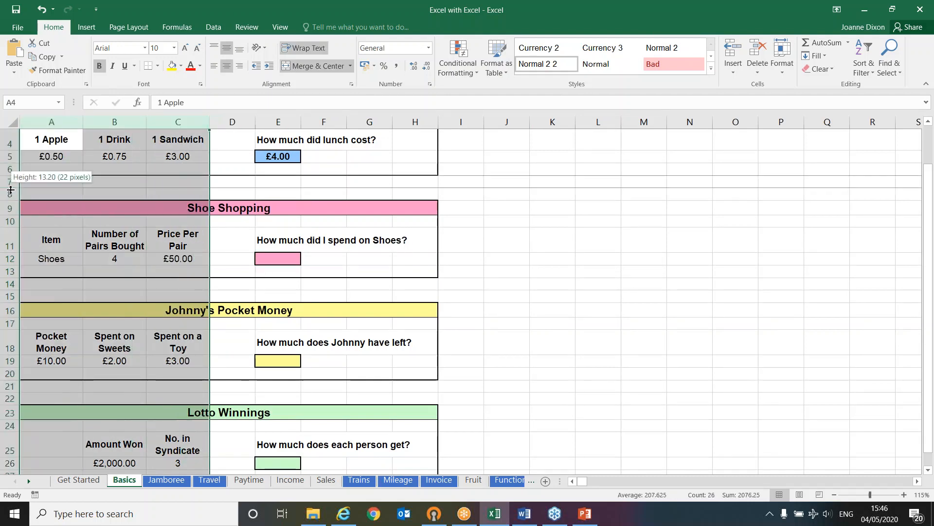
{"action": "left_click_drag", "start_coordinate": [11, 186], "coordinate": [19, 224]}
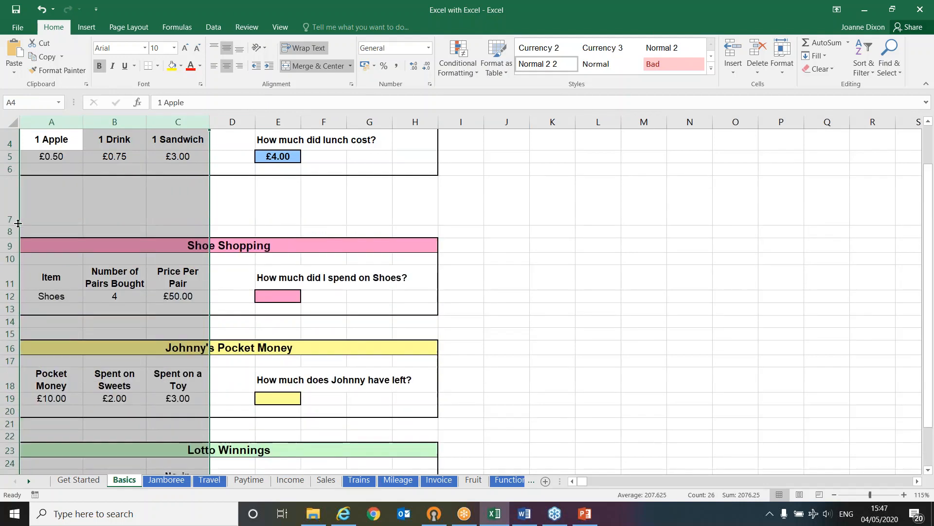
{"action": "key", "text": "ctrl+z"}
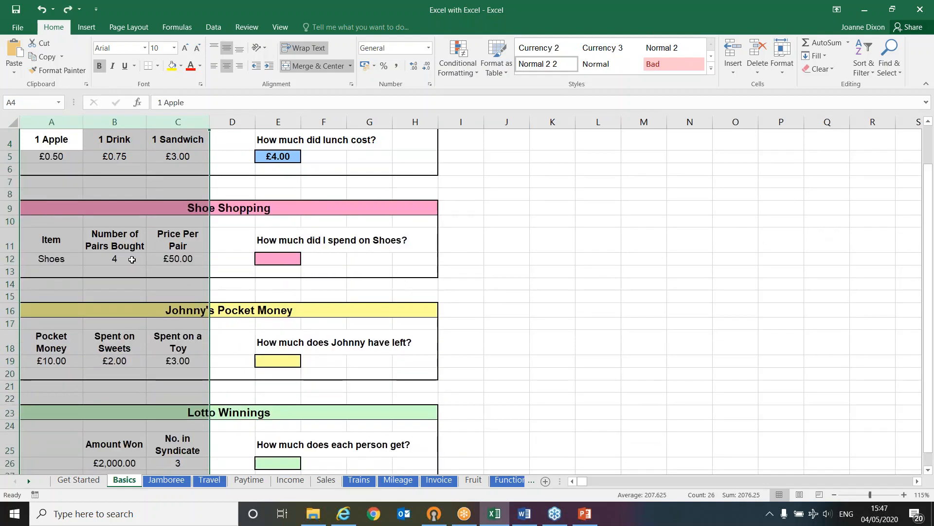
Calculate the shoe spending in E12 by multiplying the pairs bought by the price per pair with =B12*C12
{"action": "left_click", "coordinate": [131, 259]}
{"action": "left_click", "coordinate": [234, 208]}
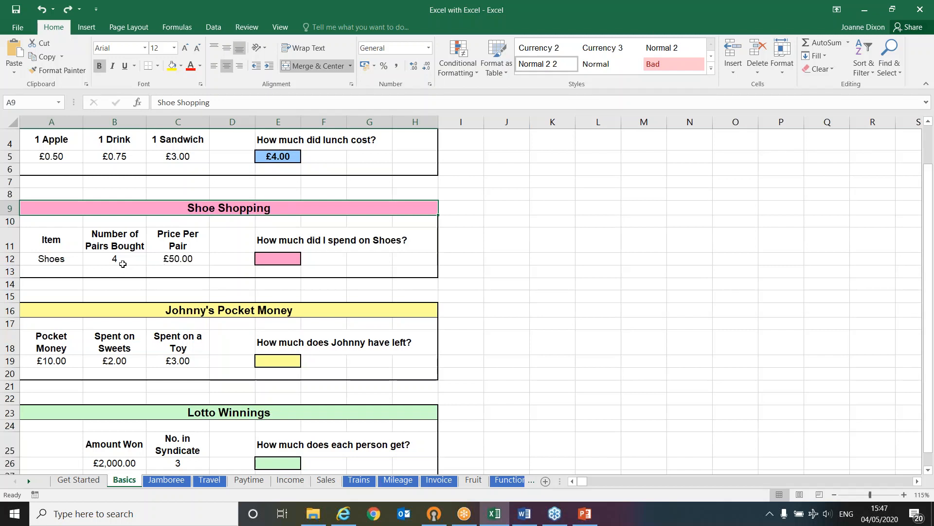
{"action": "left_click", "coordinate": [122, 261]}
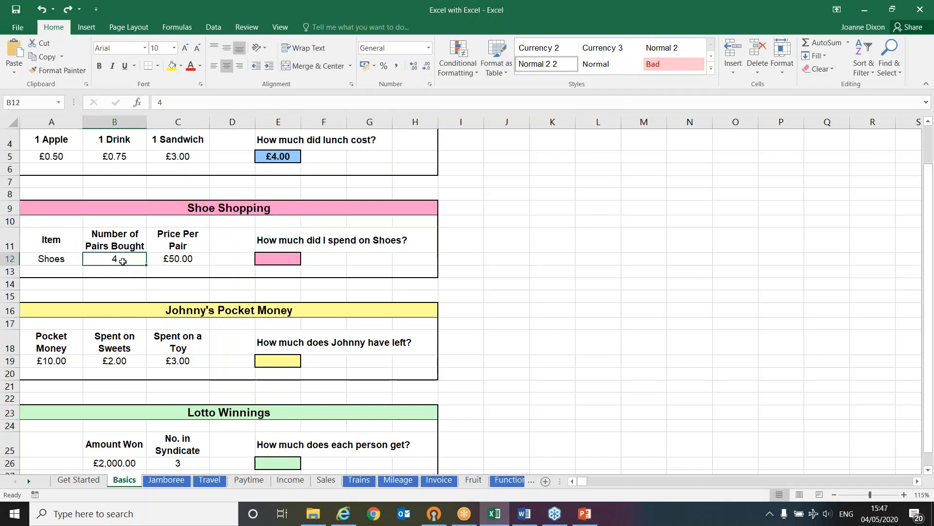
{"action": "left_click", "coordinate": [196, 259]}
{"action": "left_click", "coordinate": [280, 261]}
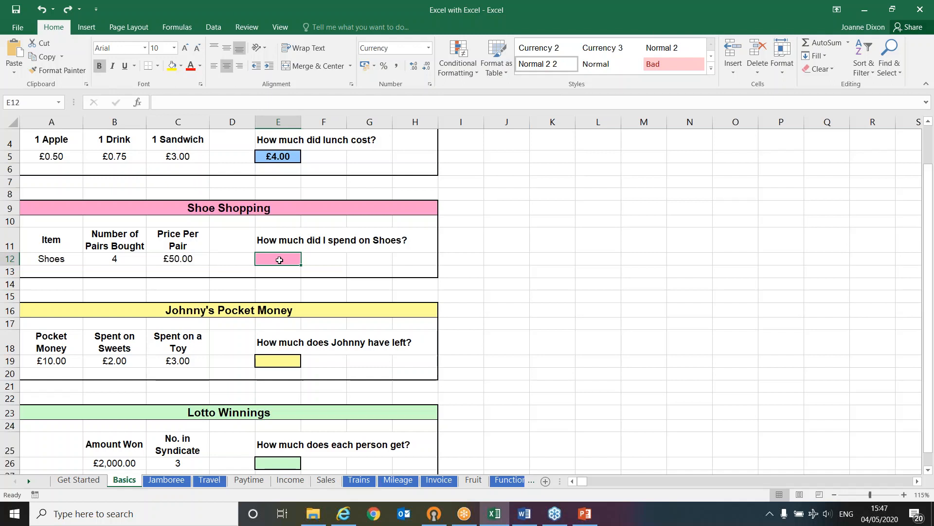
{"action": "type", "text": "="}
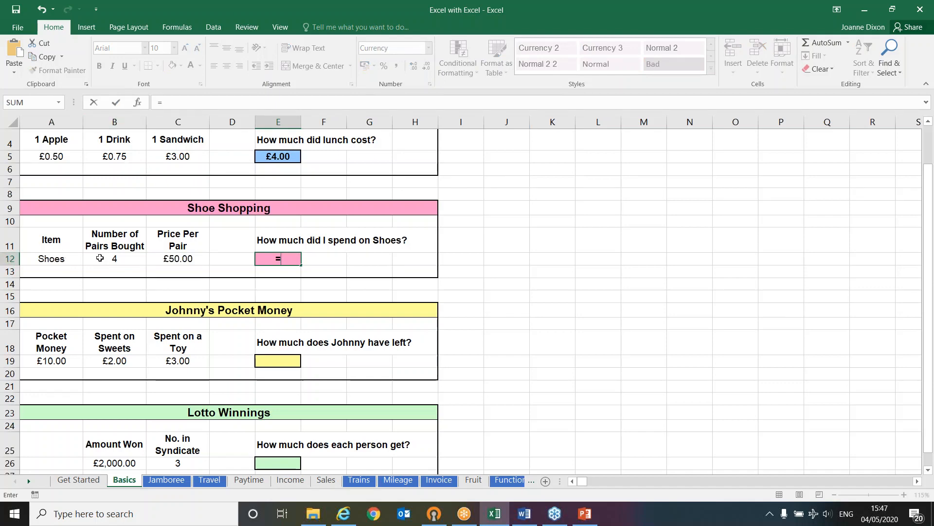
{"action": "type", "text": "b12"}
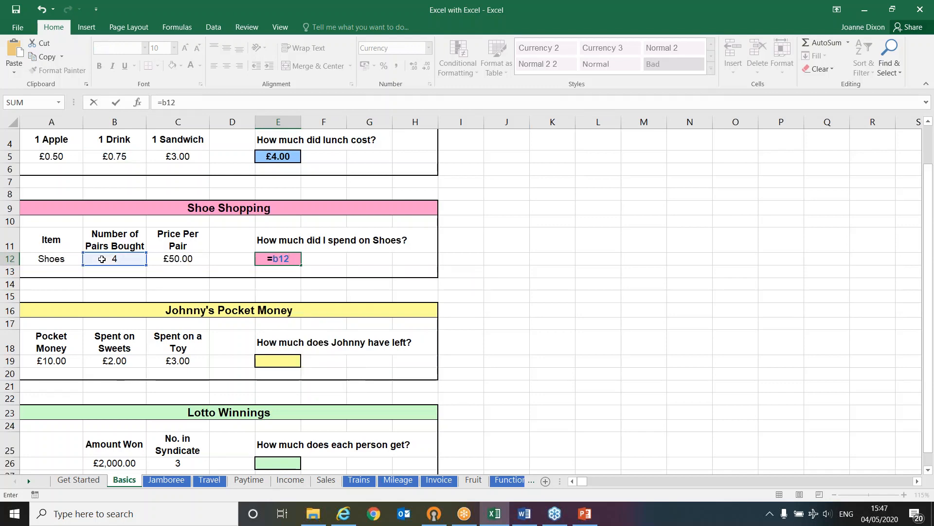
{"action": "type", "text": "*c12"}
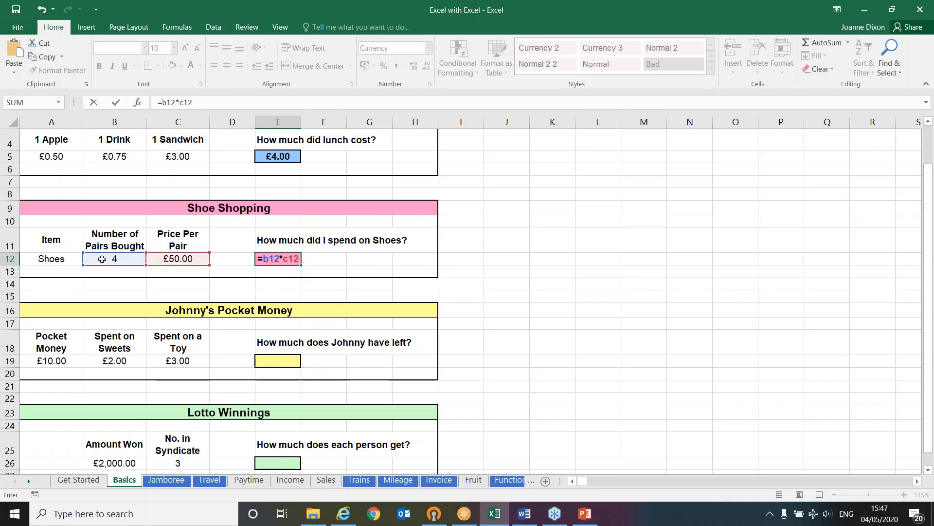
{"action": "key", "text": "Return"}
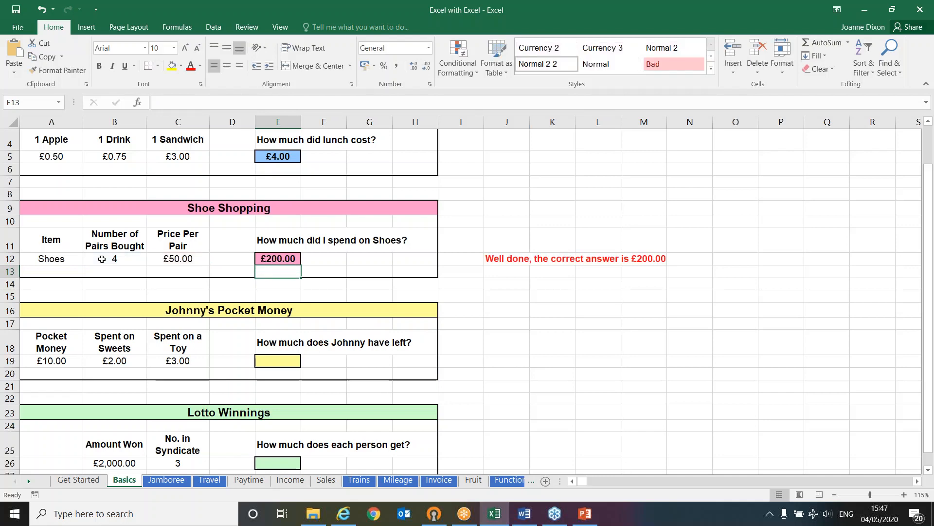
Set the number of pairs bought in B12 to 5 and check the shoe spending formula in E12
{"action": "left_click", "coordinate": [288, 256]}
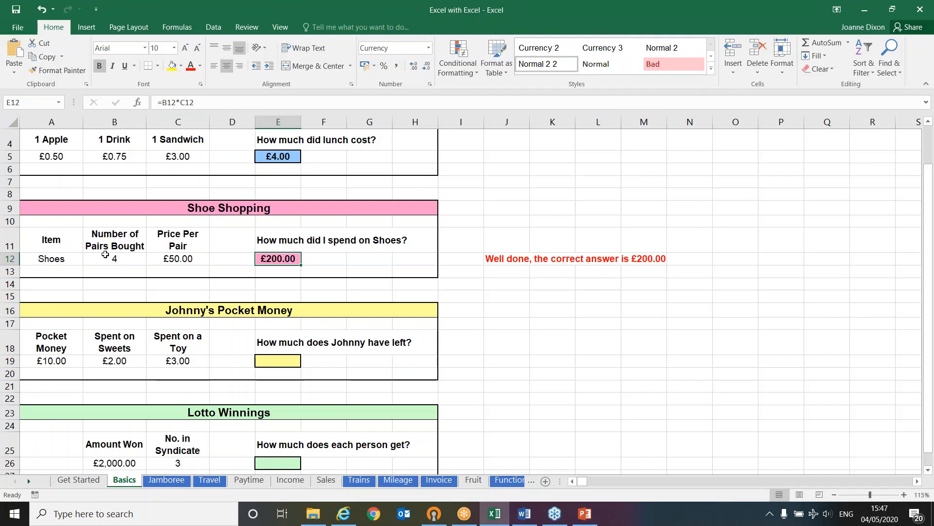
{"action": "left_click", "coordinate": [105, 254]}
{"action": "type", "text": "5"}
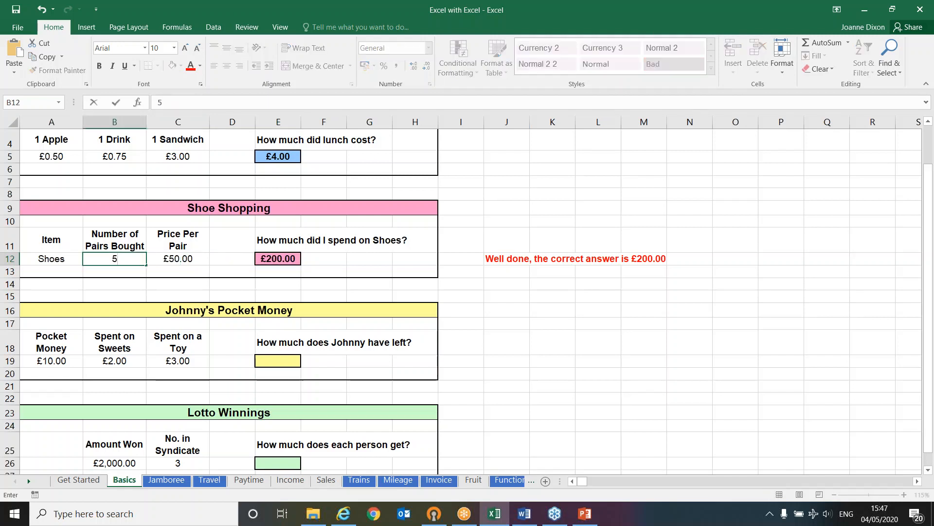
{"action": "key", "text": "Return"}
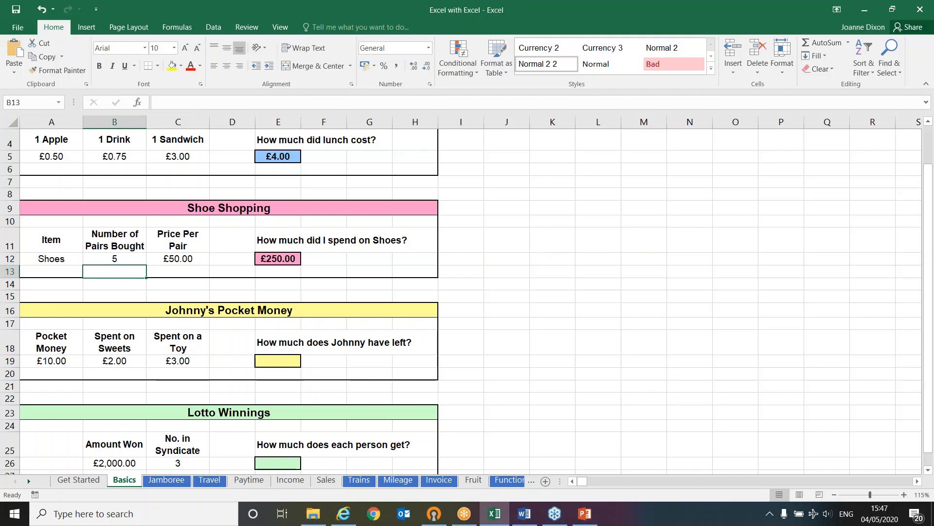
{"action": "left_click", "coordinate": [106, 255]}
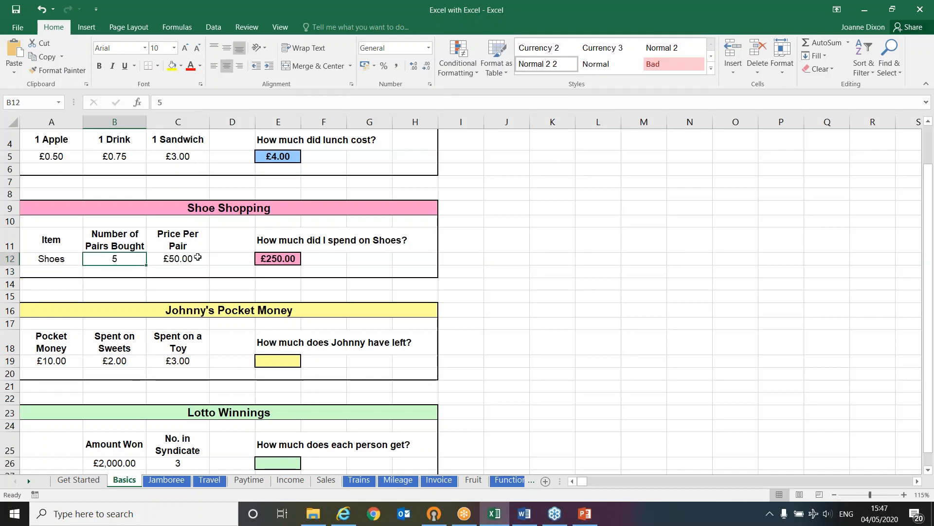
{"action": "left_click", "coordinate": [197, 256]}
{"action": "left_click", "coordinate": [294, 260]}
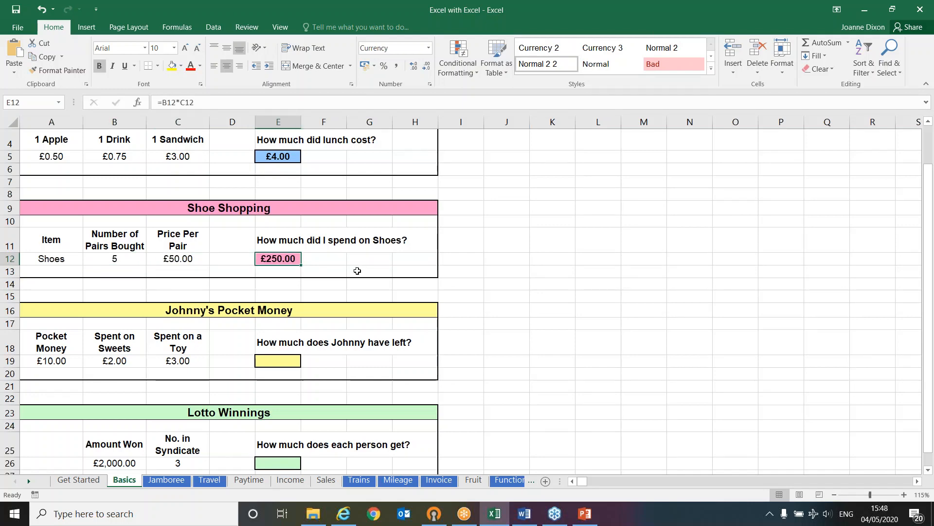
Calculate Johnny's remaining pocket money in E19 by subtracting the sweets and toy spending with =A19-B19-C19
{"action": "scroll", "coordinate": [358, 271], "scroll_direction": "down", "scroll_amount": 1}
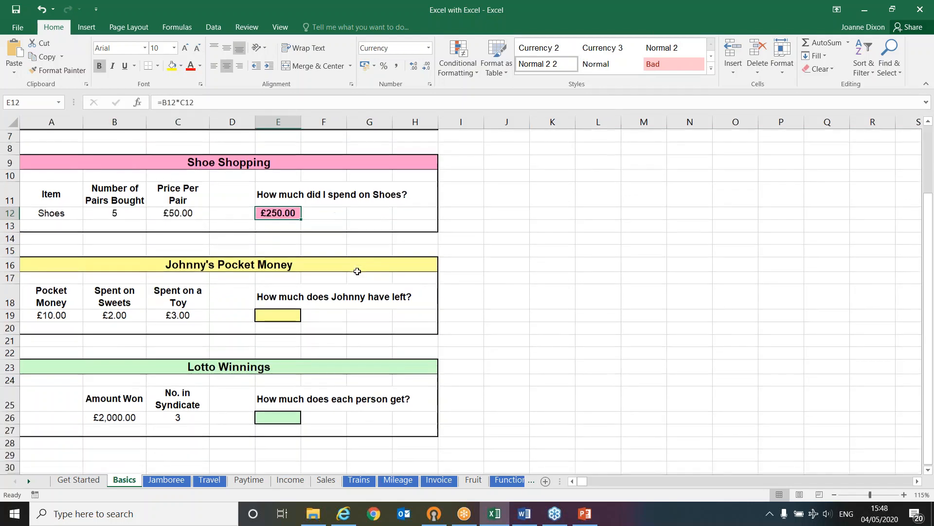
{"action": "left_click", "coordinate": [281, 315]}
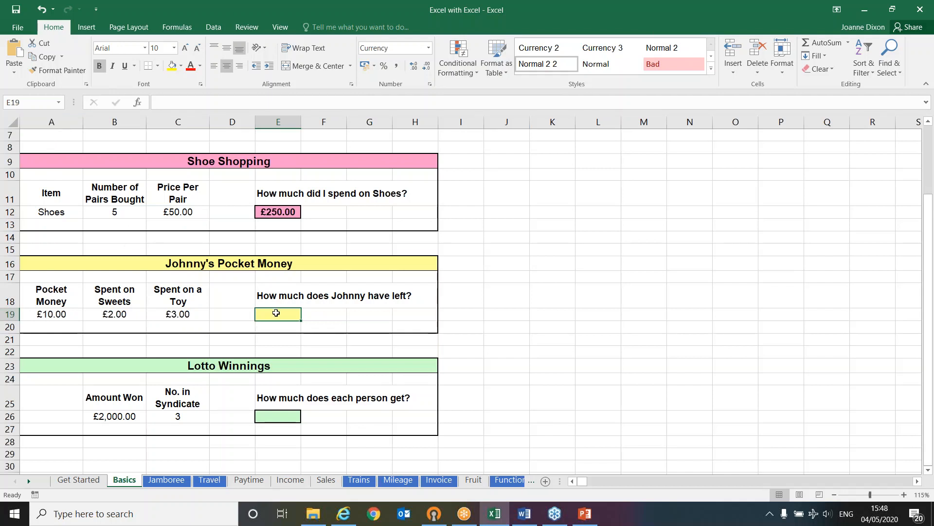
{"action": "type", "text": "="}
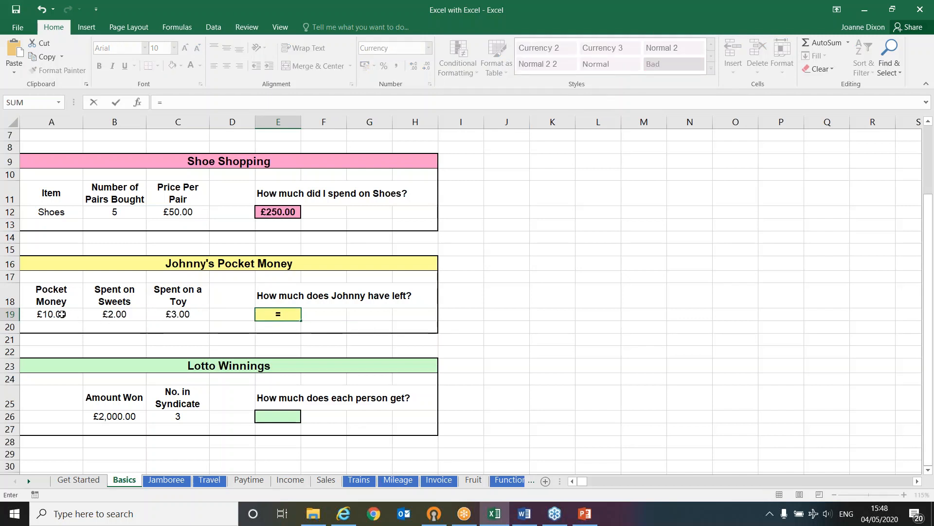
{"action": "left_click", "coordinate": [61, 313]}
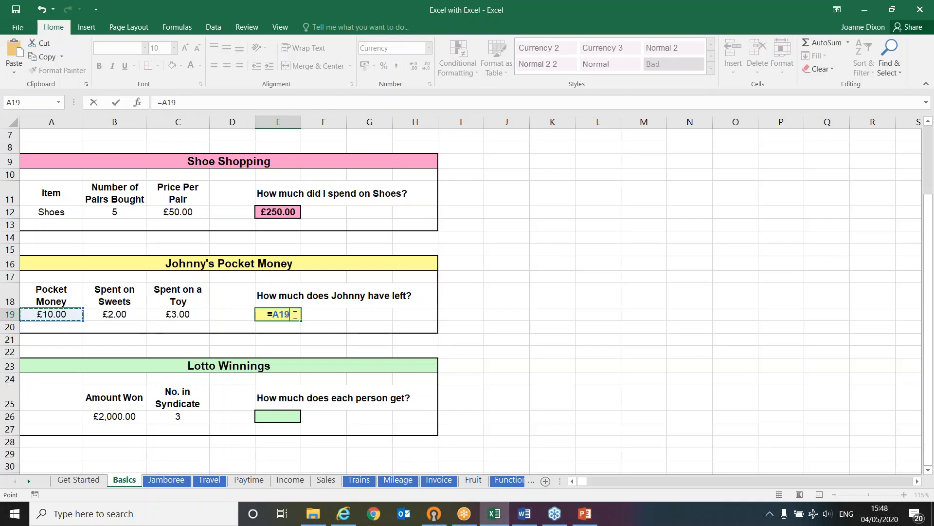
{"action": "type", "text": "-"}
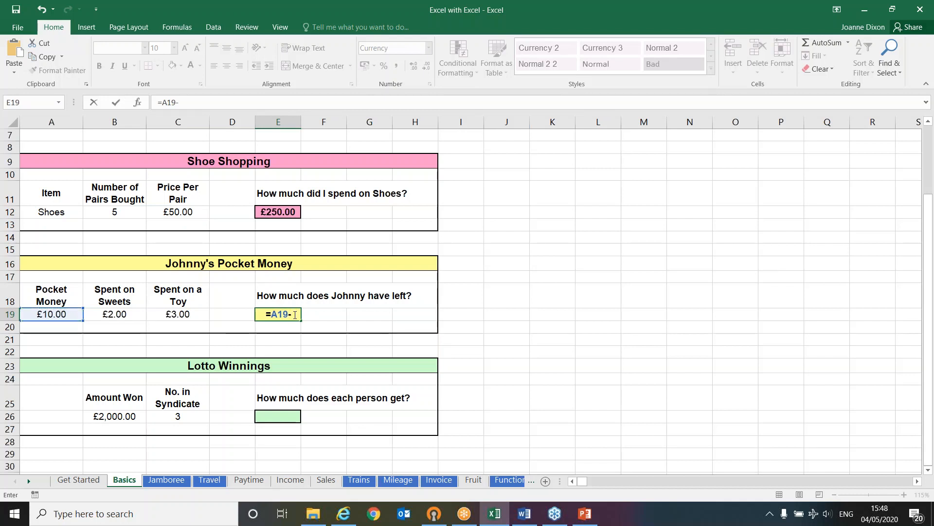
{"action": "left_click", "coordinate": [130, 314]}
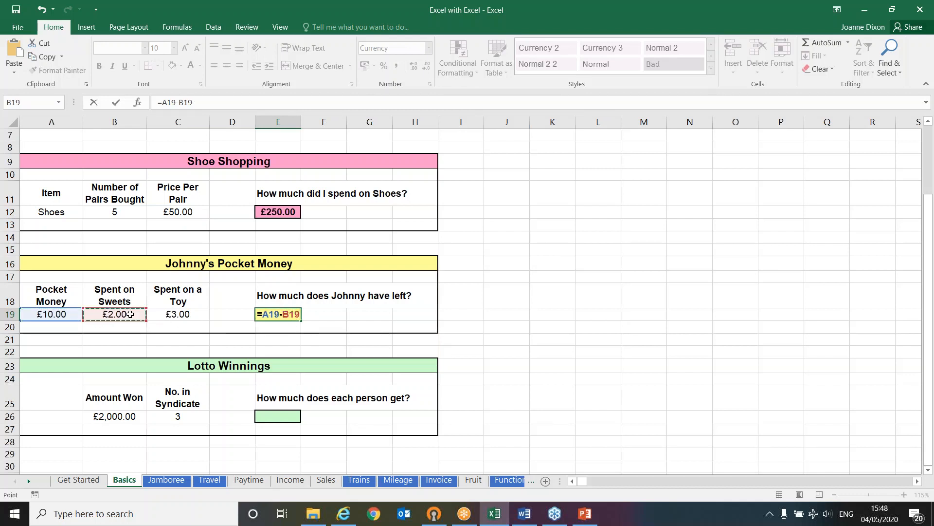
{"action": "type", "text": "-"}
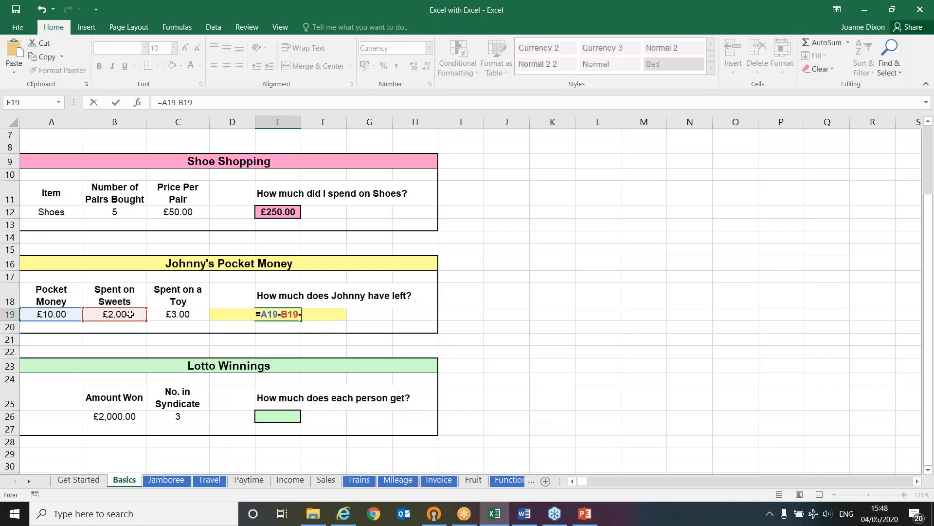
{"action": "left_click", "coordinate": [178, 312]}
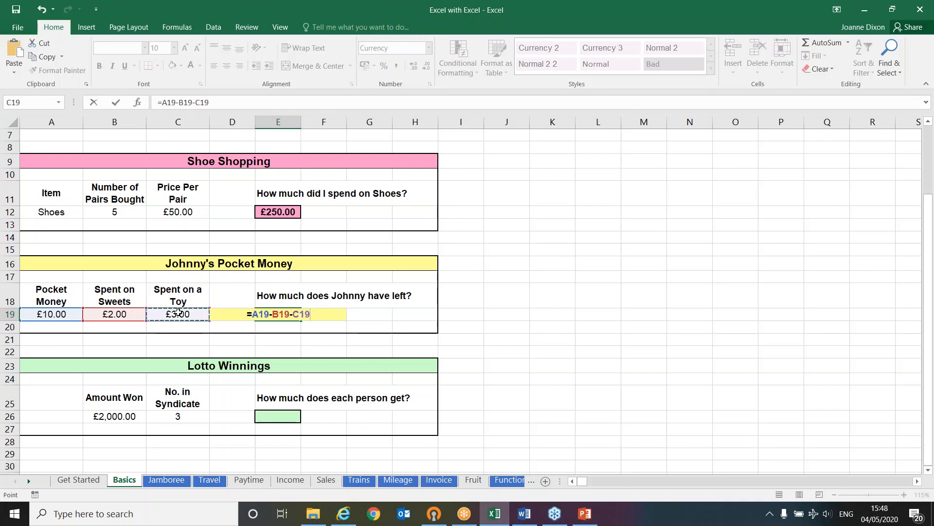
{"action": "key", "text": "Return"}
{"action": "left_click", "coordinate": [276, 313]}
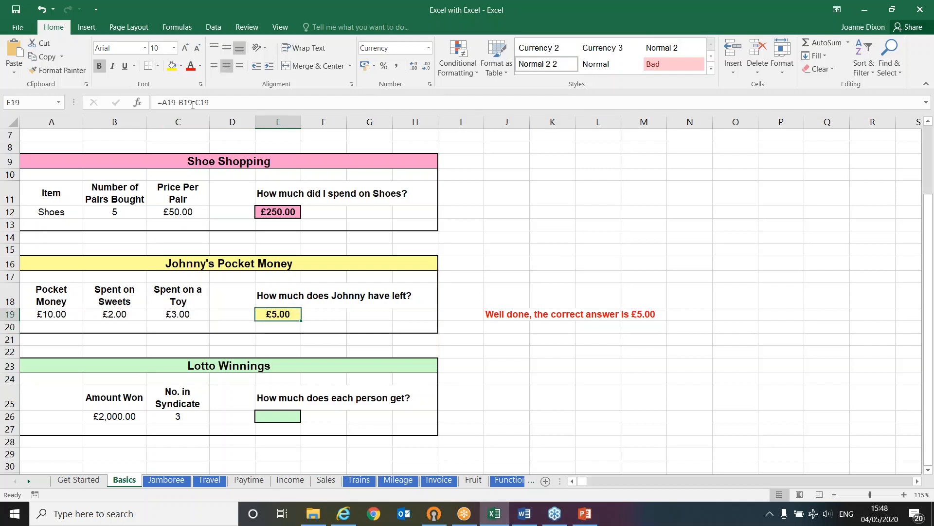
Set Johnny's pocket money in A19 to £15.00
{"action": "left_click", "coordinate": [68, 314]}
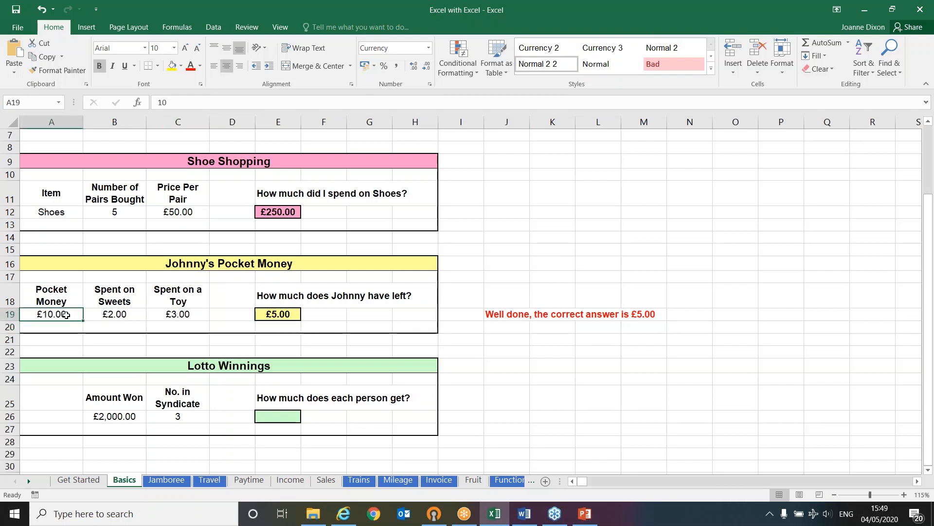
{"action": "type", "text": "15"}
{"action": "key", "text": "Return"}
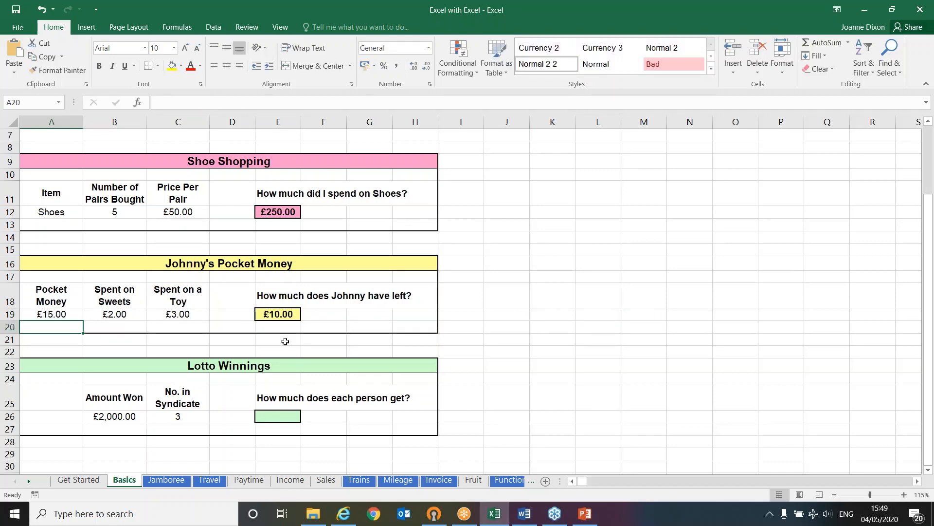
Calculate each person's lotto share in E26 by dividing the amount won by the number in the syndicate with =B26/C26
{"action": "left_click", "coordinate": [275, 418]}
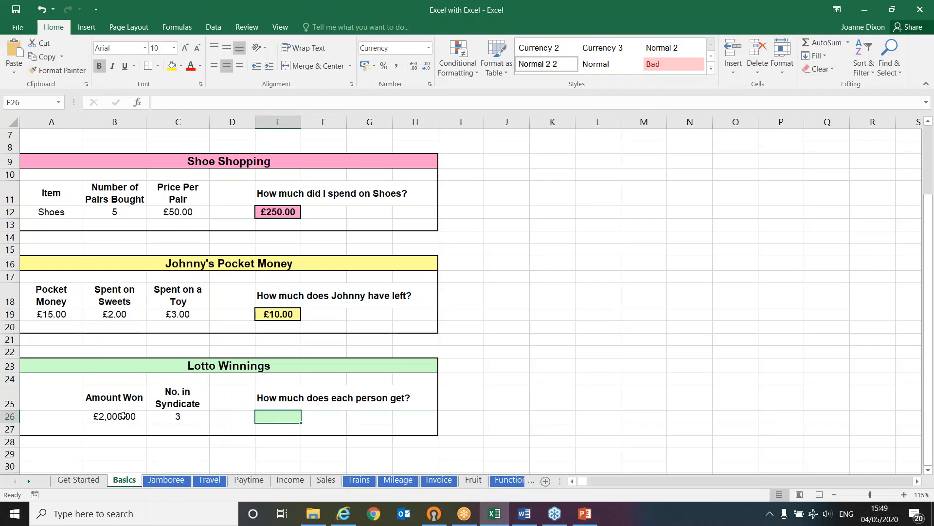
{"action": "left_click", "coordinate": [123, 416]}
{"action": "left_click", "coordinate": [274, 413]}
{"action": "left_click", "coordinate": [183, 416]}
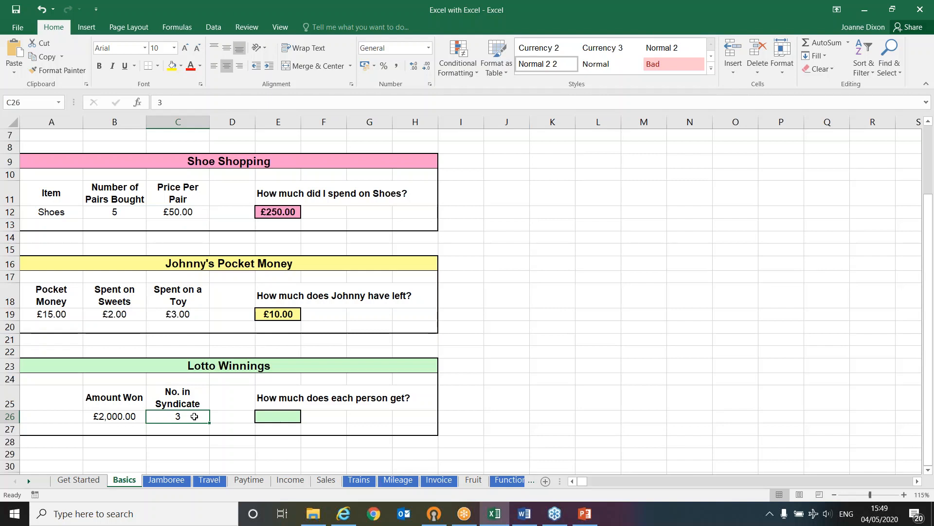
{"action": "key", "text": "Left"}
{"action": "key", "text": "Right"}
{"action": "key", "text": "Right"}
{"action": "key", "text": "Right"}
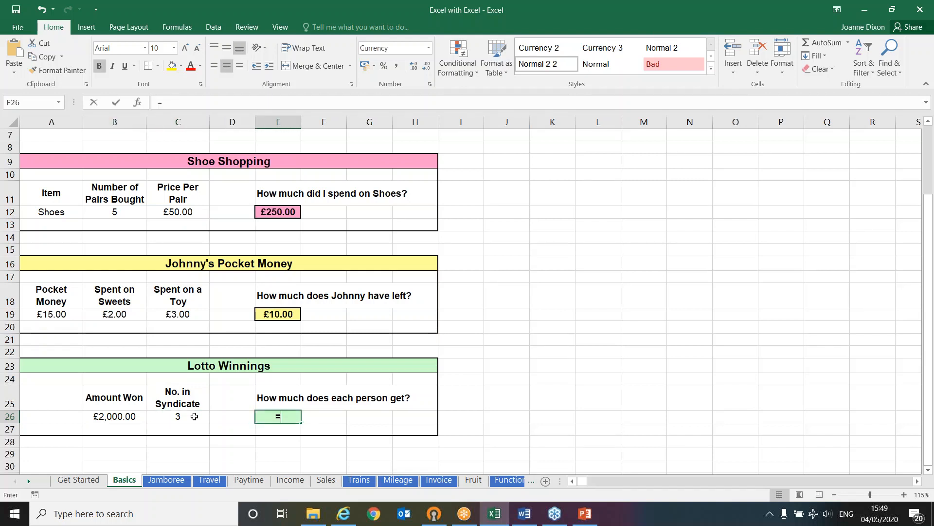
{"action": "type", "text": "="}
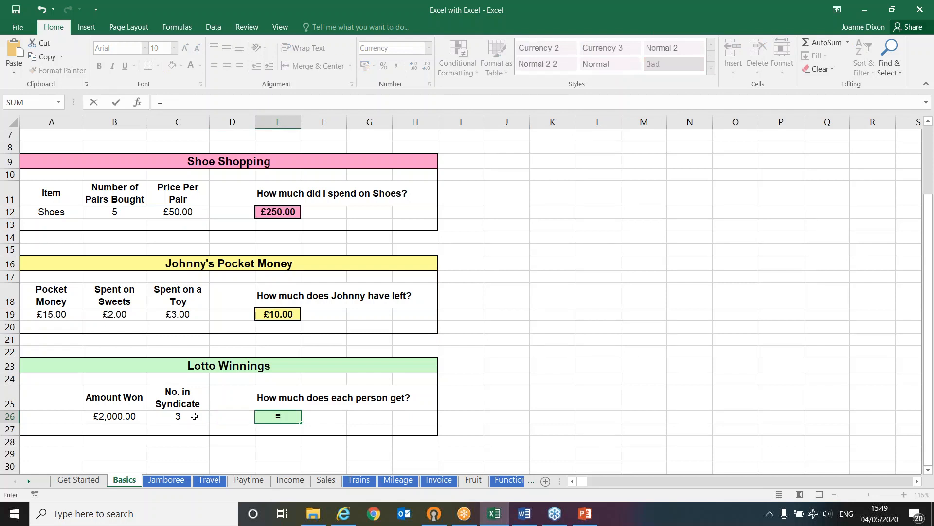
{"action": "key", "text": "Up"}
{"action": "key", "text": "Right"}
{"action": "key", "text": "Up"}
{"action": "key", "text": "Left"}
{"action": "key", "text": "Left"}
{"action": "key", "text": "Left"}
{"action": "key", "text": "Left"}
{"action": "key", "text": "Down"}
{"action": "key", "text": "Left"}
{"action": "key", "text": "Down"}
{"action": "key", "text": "Right"}
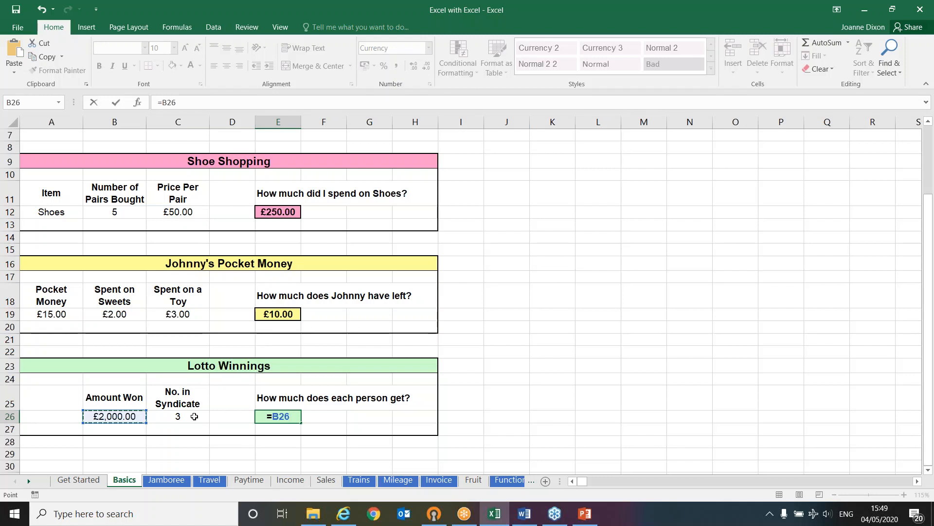
{"action": "type", "text": "/"}
{"action": "key", "text": "Up"}
{"action": "key", "text": "Up"}
{"action": "key", "text": "Left"}
{"action": "key", "text": "Left"}
{"action": "key", "text": "Down"}
{"action": "key", "text": "Down"}
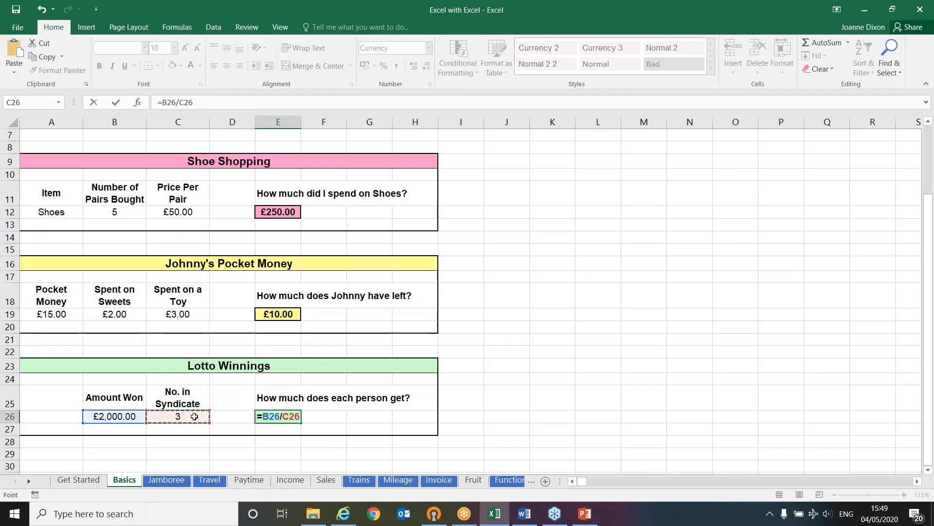
{"action": "key", "text": "Return"}
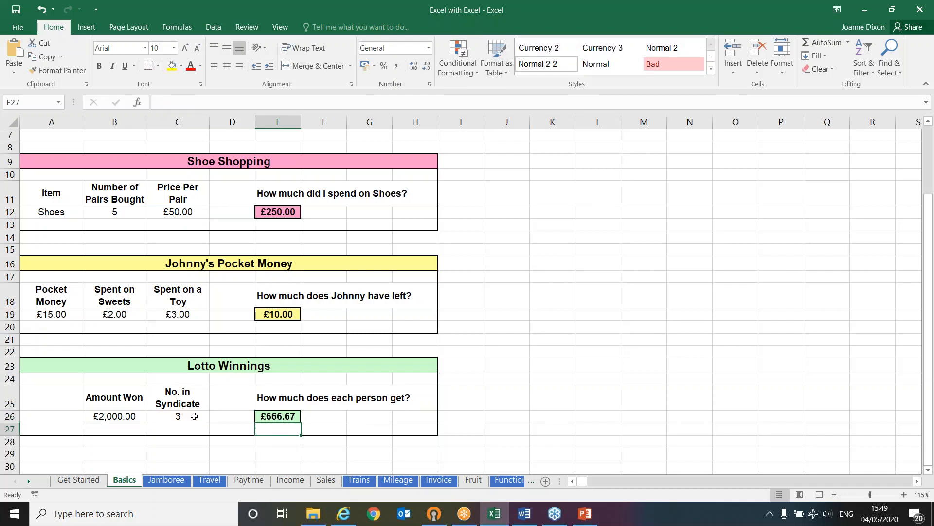
Look briefly at the Jamboree and Travel sheets and open the Paytime sheet
{"action": "left_click", "coordinate": [169, 481]}
{"action": "left_click", "coordinate": [206, 481]}
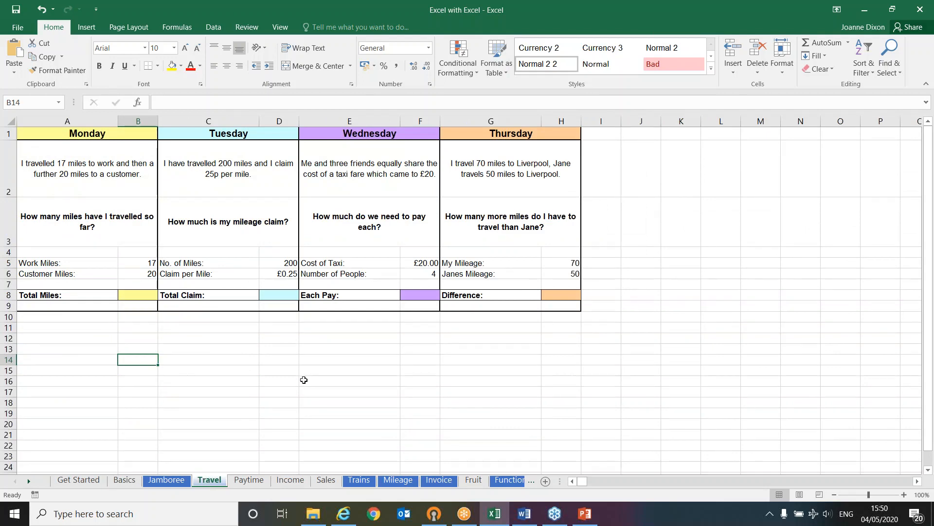
{"action": "left_click", "coordinate": [250, 480]}
{"action": "scroll", "coordinate": [285, 328], "scroll_direction": "up", "scroll_amount": 6, "text": "ctrl"}
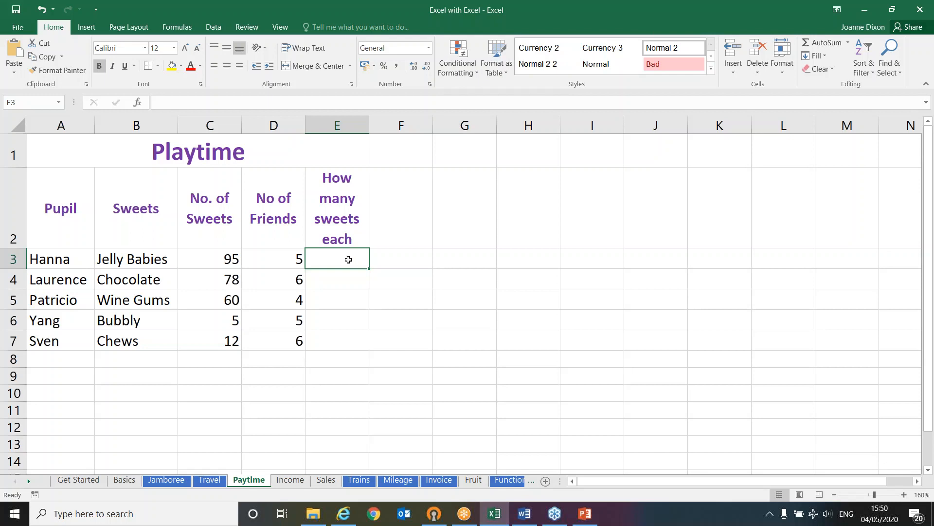
Examine the first pupil's number of sweets and friends in row 3 and the empty sweets-each cells E3:E7
{"action": "left_click_drag", "start_coordinate": [344, 258], "coordinate": [341, 349]}
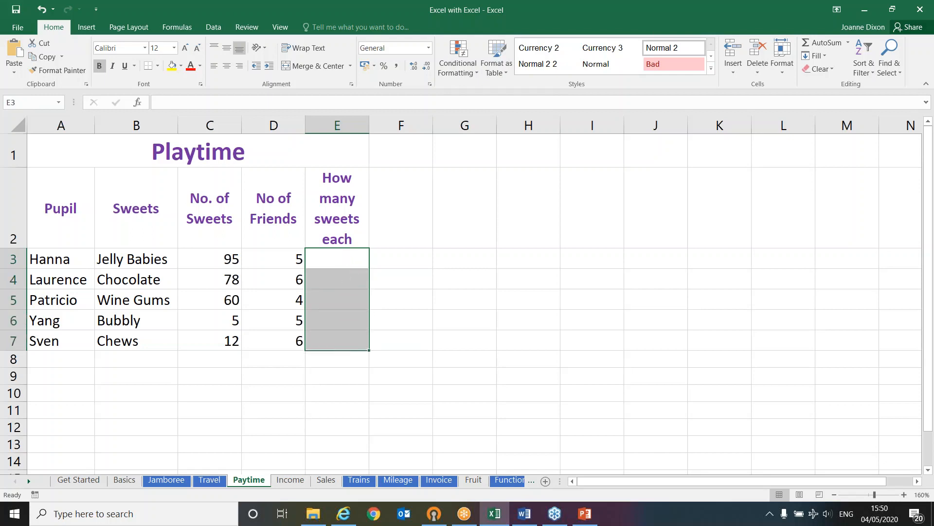
{"action": "left_click", "coordinate": [338, 258]}
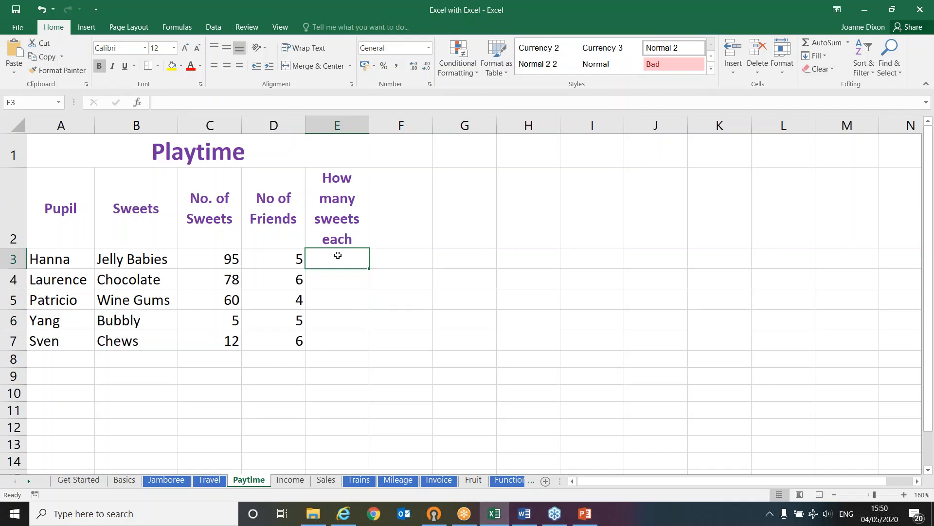
{"action": "left_click", "coordinate": [221, 257]}
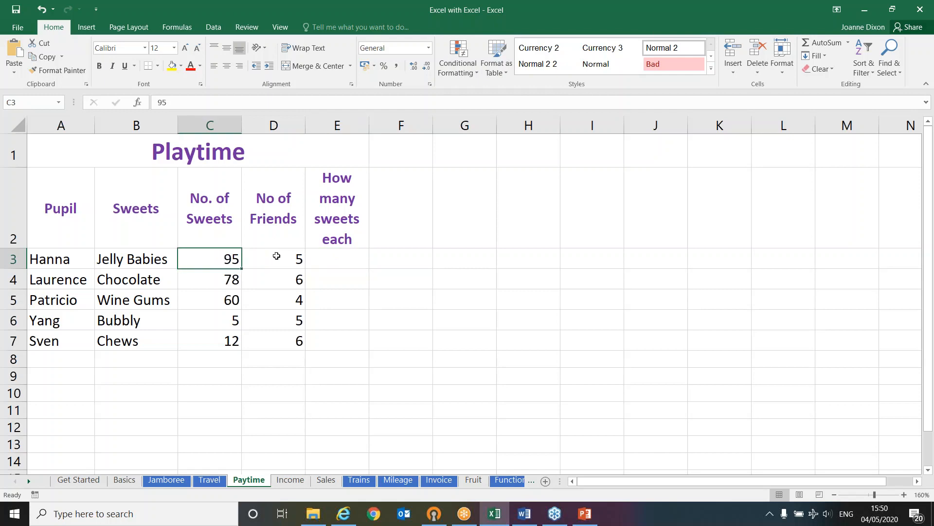
{"action": "left_click", "coordinate": [275, 256]}
{"action": "left_click", "coordinate": [347, 259]}
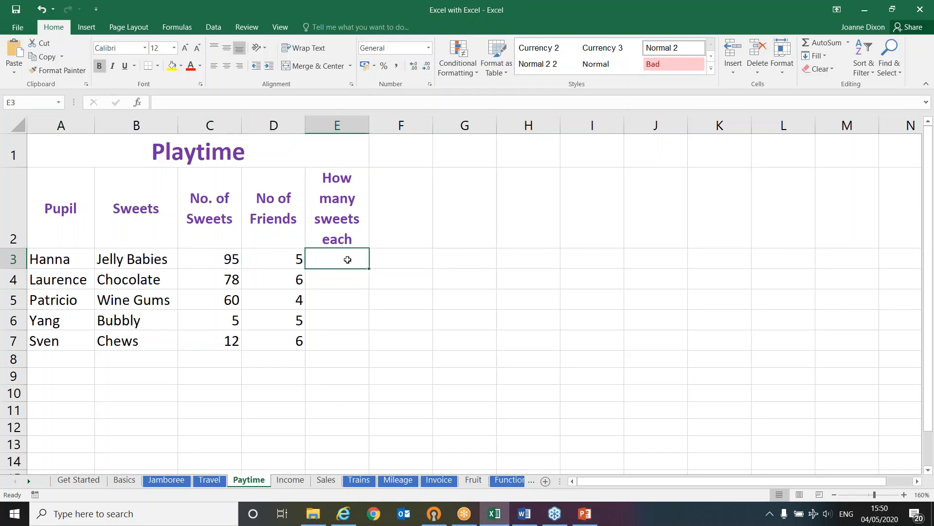
{"action": "left_click", "coordinate": [83, 255]}
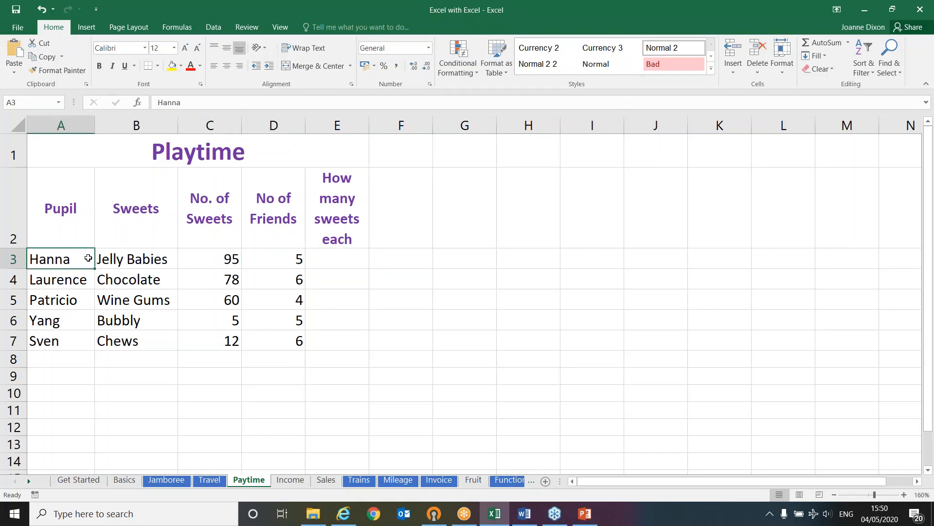
{"action": "left_click", "coordinate": [199, 260]}
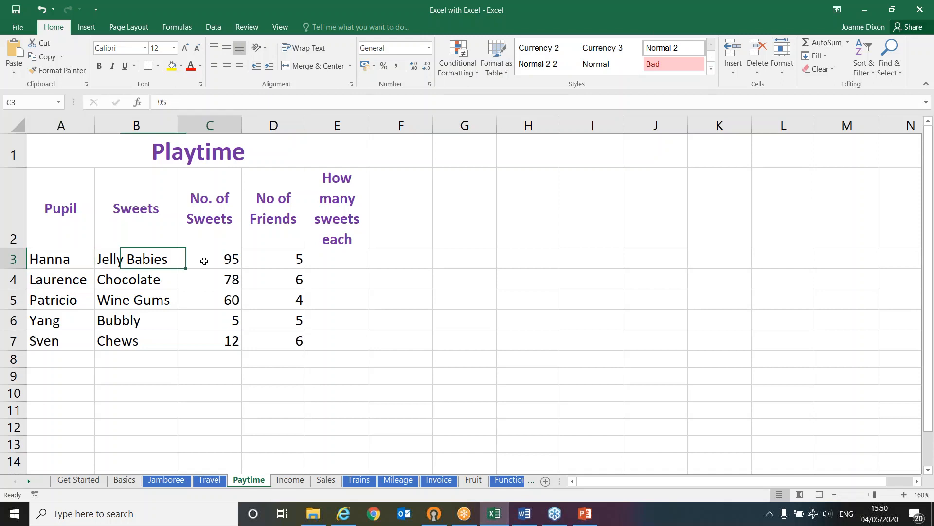
{"action": "left_click", "coordinate": [131, 259]}
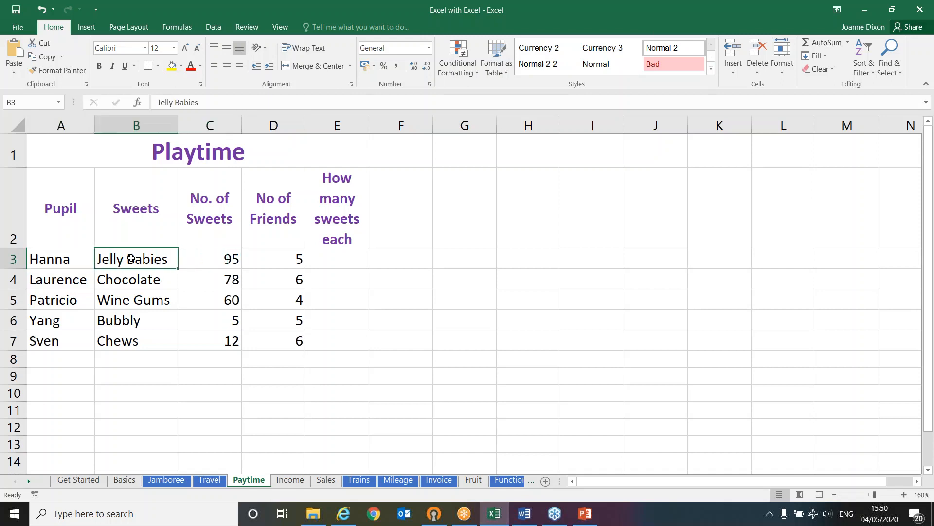
{"action": "left_click", "coordinate": [273, 257]}
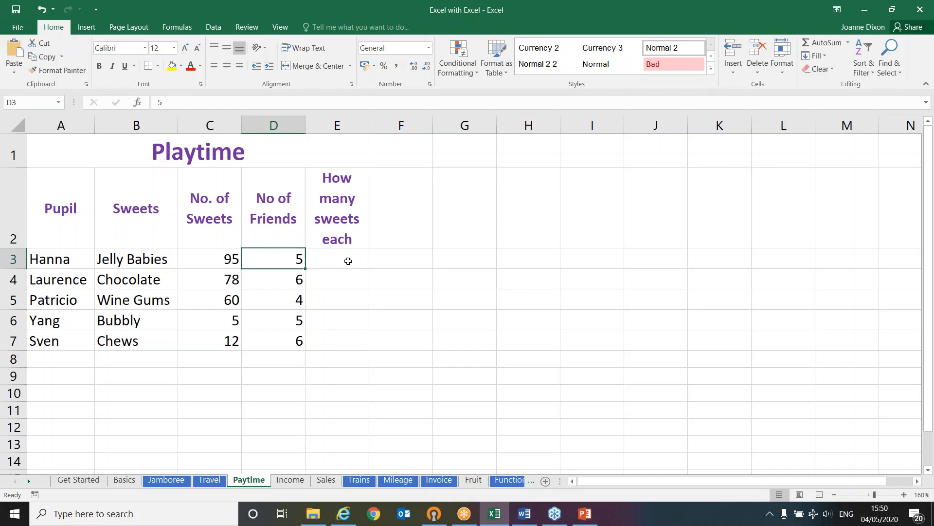
Calculate the sweets each for the first pupil in E3 with =C3/D3 and check the formula against its source cell
{"action": "left_click", "coordinate": [348, 260]}
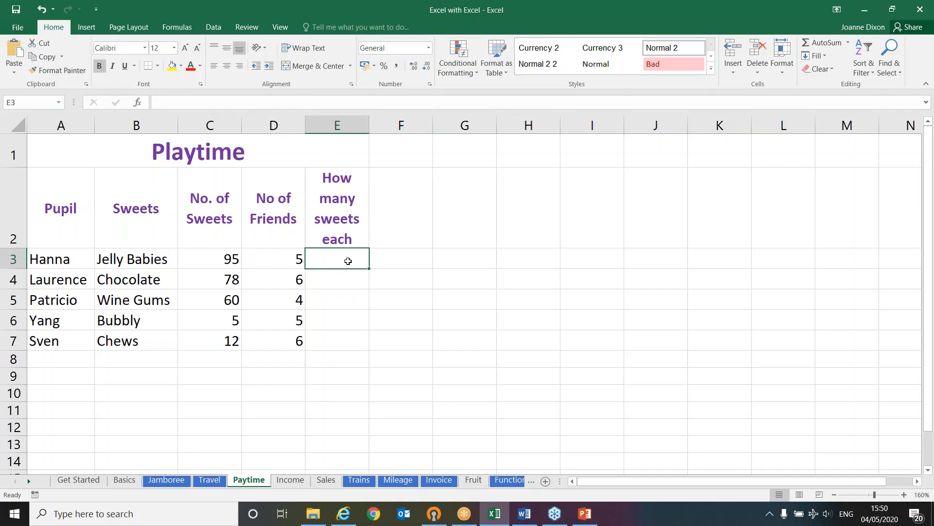
{"action": "type", "text": "="}
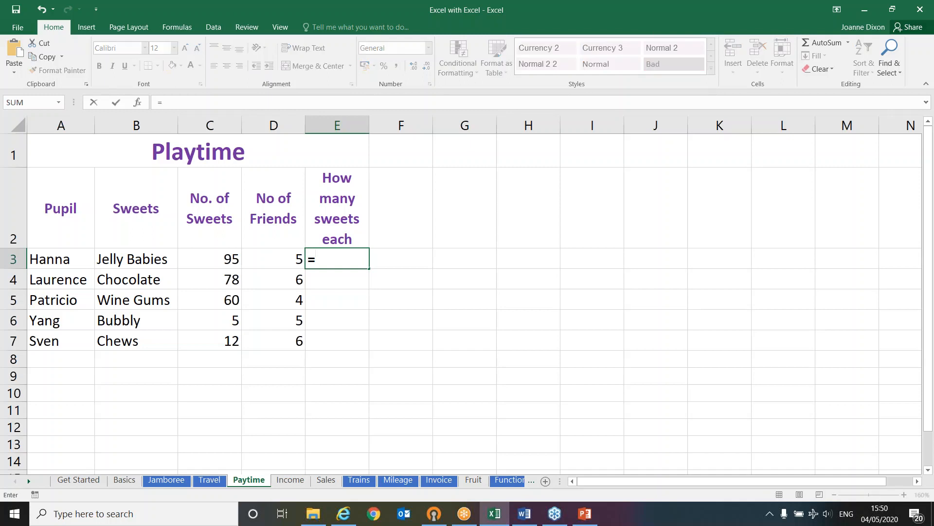
{"action": "left_click", "coordinate": [207, 261]}
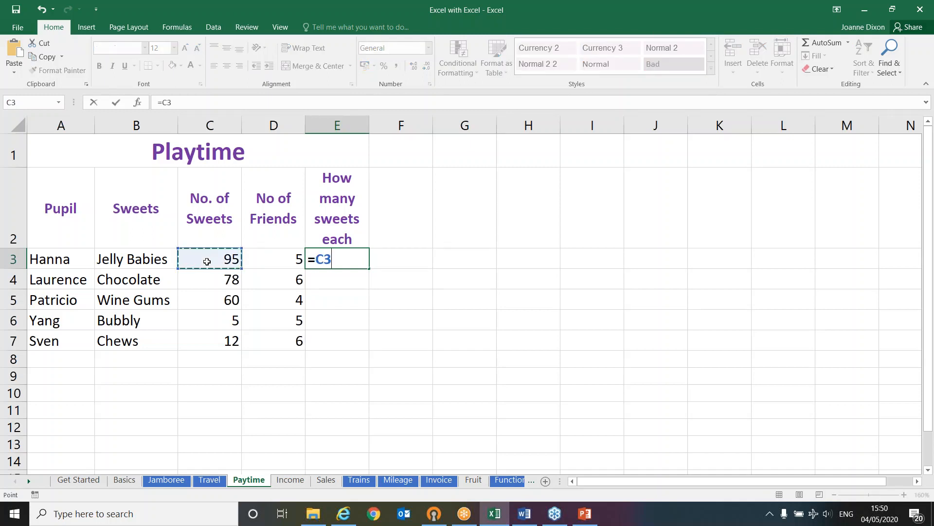
{"action": "type", "text": "/"}
{"action": "left_click", "coordinate": [270, 263]}
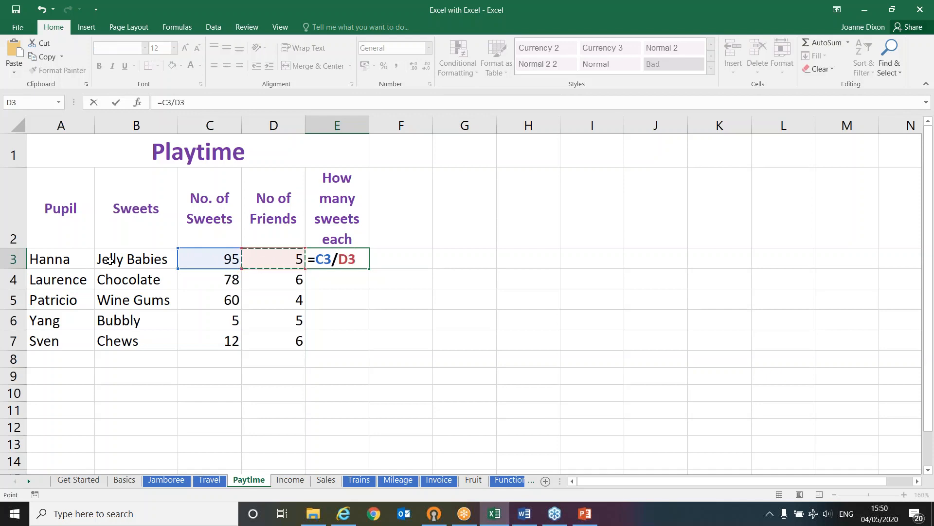
{"action": "scroll", "coordinate": [467, 301], "scroll_direction": "down", "scroll_amount": 1}
{"action": "scroll", "coordinate": [466, 300], "scroll_direction": "up", "scroll_amount": 1}
{"action": "key", "text": "Return"}
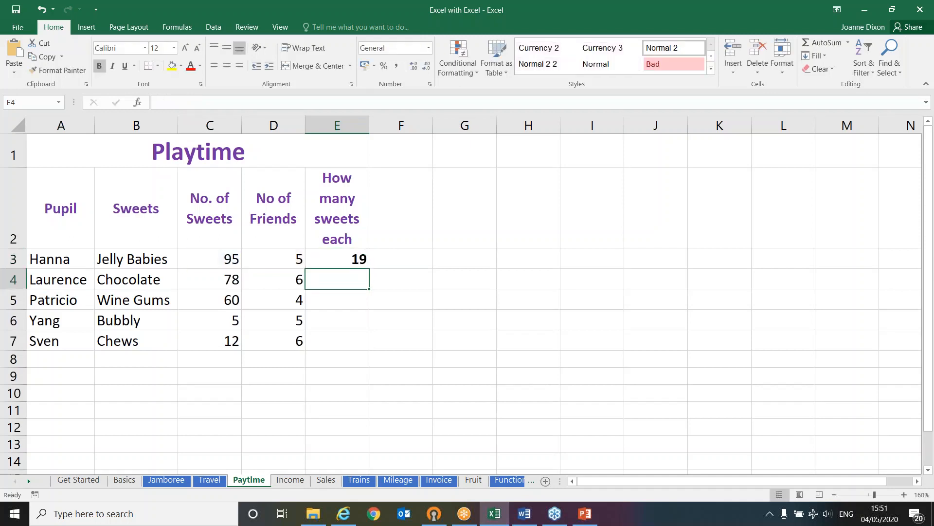
{"action": "left_click", "coordinate": [338, 259]}
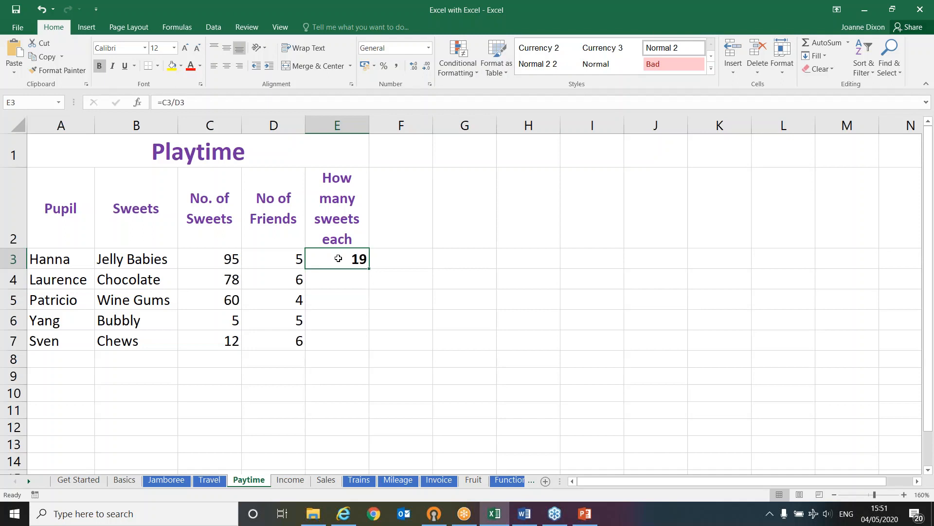
{"action": "left_click", "coordinate": [189, 255]}
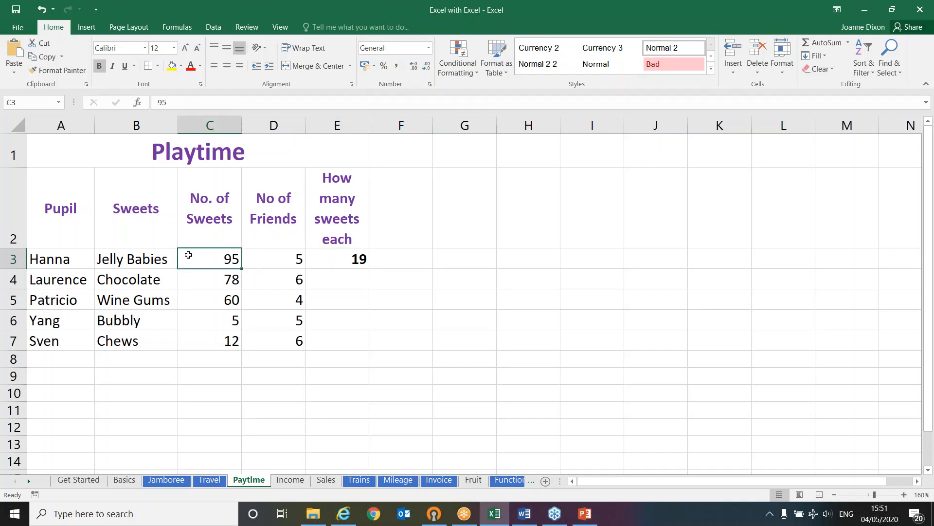
Examine the number of sweets and friends in rows 3 to 5 and the division formula in E3
{"action": "left_click", "coordinate": [257, 258]}
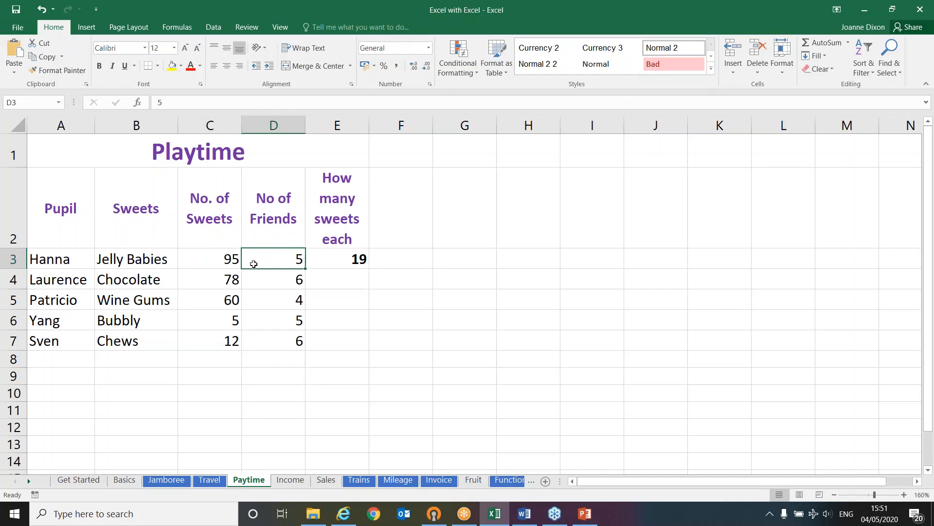
{"action": "left_click", "coordinate": [201, 280]}
{"action": "left_click", "coordinate": [254, 276]}
{"action": "left_click", "coordinate": [214, 292]}
{"action": "left_click", "coordinate": [278, 296]}
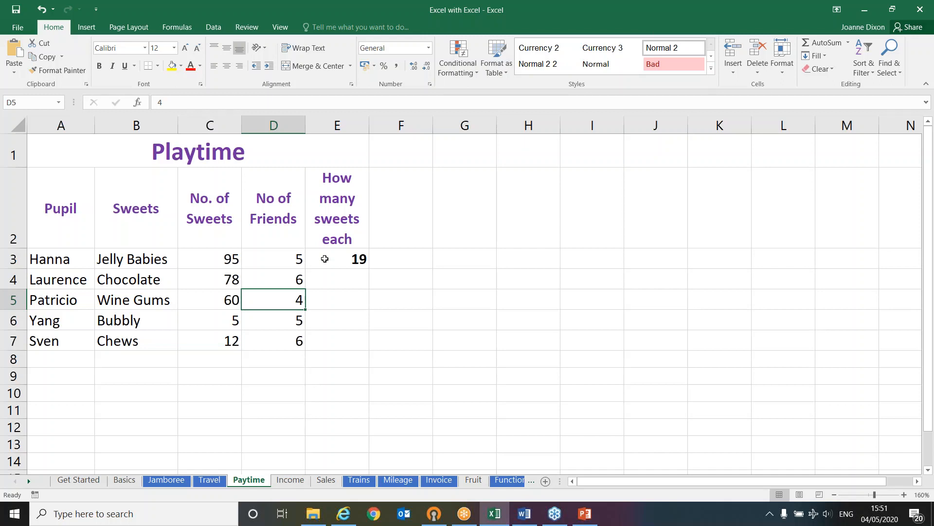
{"action": "left_click", "coordinate": [325, 259]}
{"action": "double_click", "coordinate": [324, 258]}
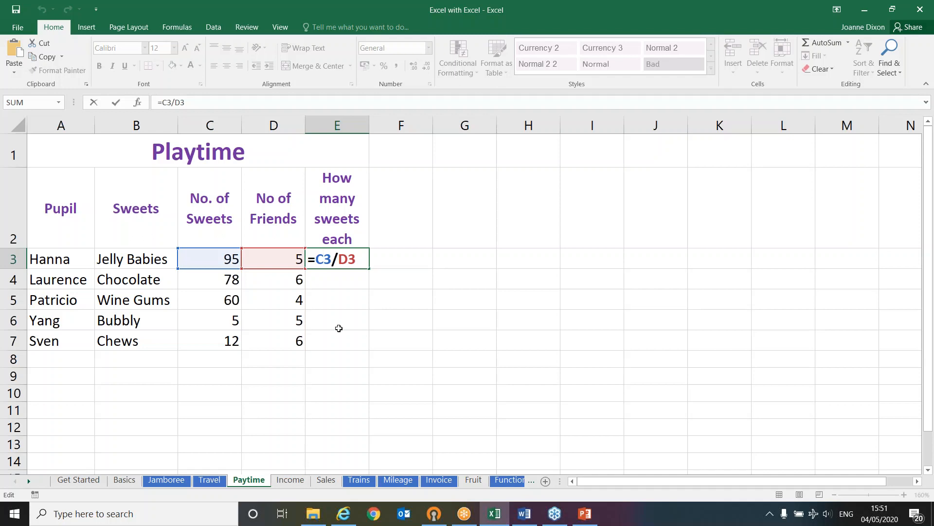
{"action": "key", "text": "ctrl+Return"}
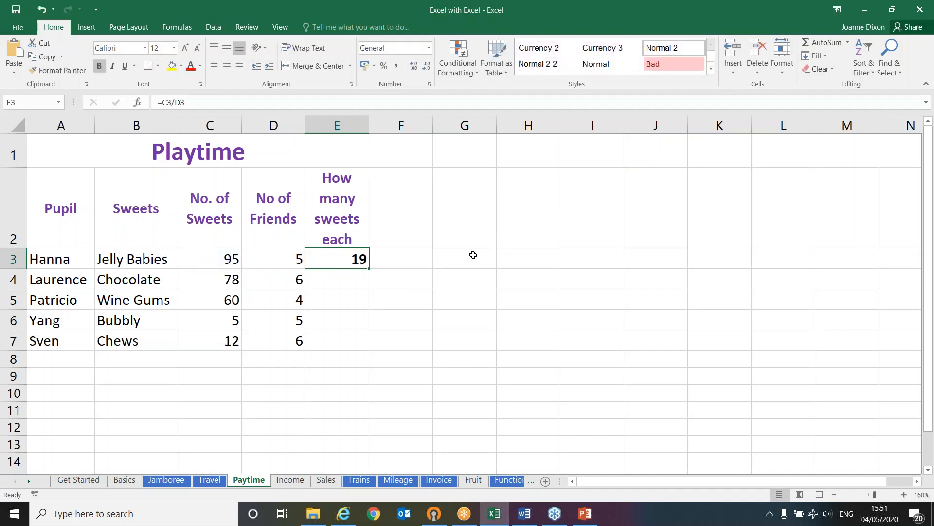
Enter the current date 04/05/2020 in I3 and fill the date series down to I8
{"action": "left_click", "coordinate": [584, 258]}
{"action": "key", "text": "ctrl+semicolon"}
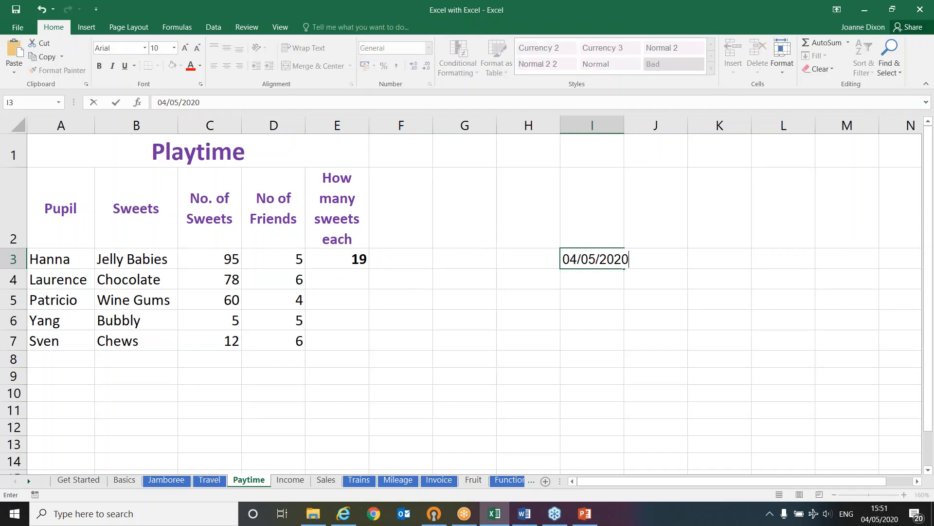
{"action": "key", "text": "Return"}
{"action": "left_click", "coordinate": [610, 263]}
{"action": "left_click_drag", "start_coordinate": [632, 268], "coordinate": [627, 360]}
{"action": "left_click", "coordinate": [596, 264]}
{"action": "left_click", "coordinate": [595, 284]}
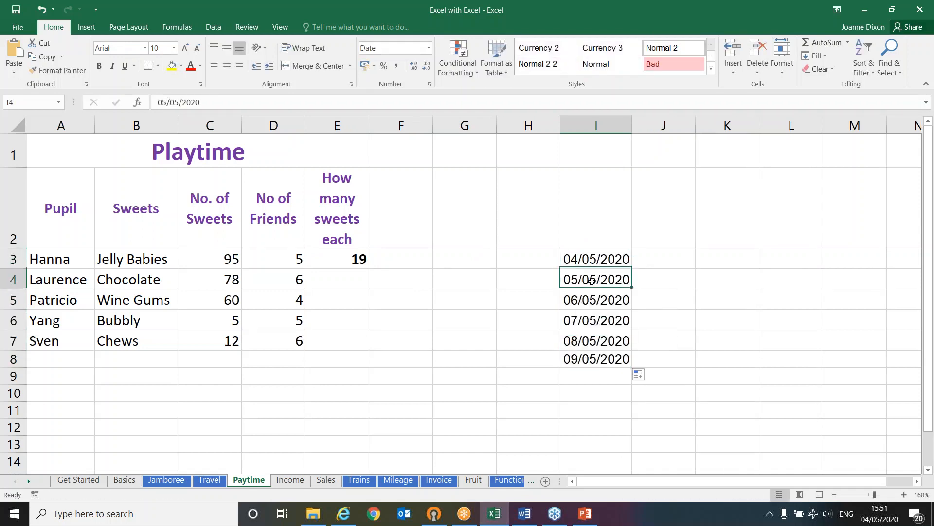
{"action": "left_click", "coordinate": [594, 303]}
{"action": "left_click", "coordinate": [587, 321]}
{"action": "left_click", "coordinate": [587, 342]}
{"action": "left_click", "coordinate": [591, 359]}
Review the cell references in E3's division formula and fill it down to E7
{"action": "left_click", "coordinate": [346, 260]}
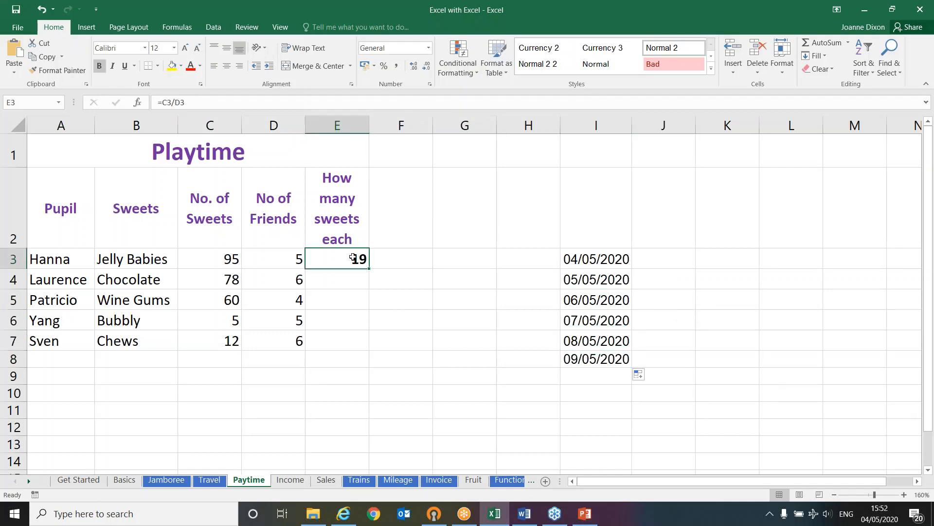
{"action": "double_click", "coordinate": [353, 258]}
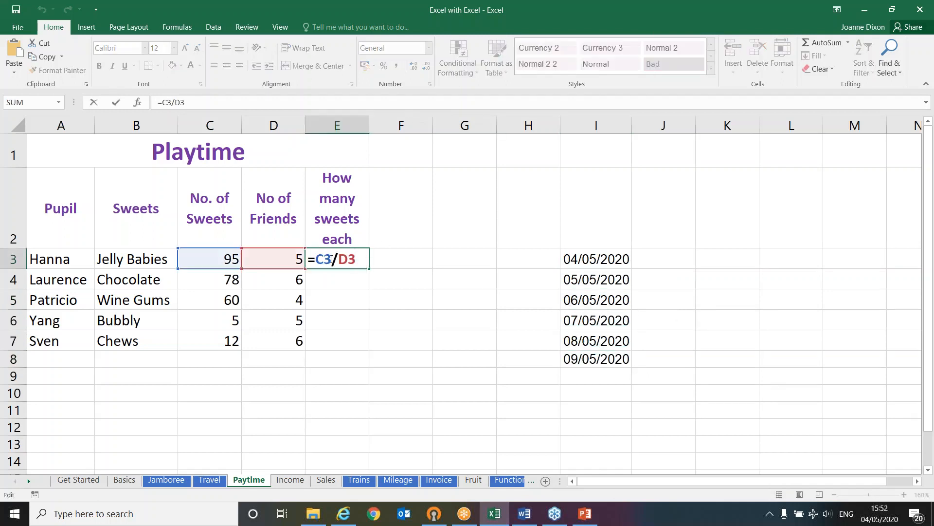
{"action": "left_click_drag", "start_coordinate": [325, 258], "coordinate": [356, 260]}
{"action": "key", "text": "Return"}
{"action": "left_click", "coordinate": [360, 251]}
{"action": "left_click_drag", "start_coordinate": [368, 269], "coordinate": [369, 351]}
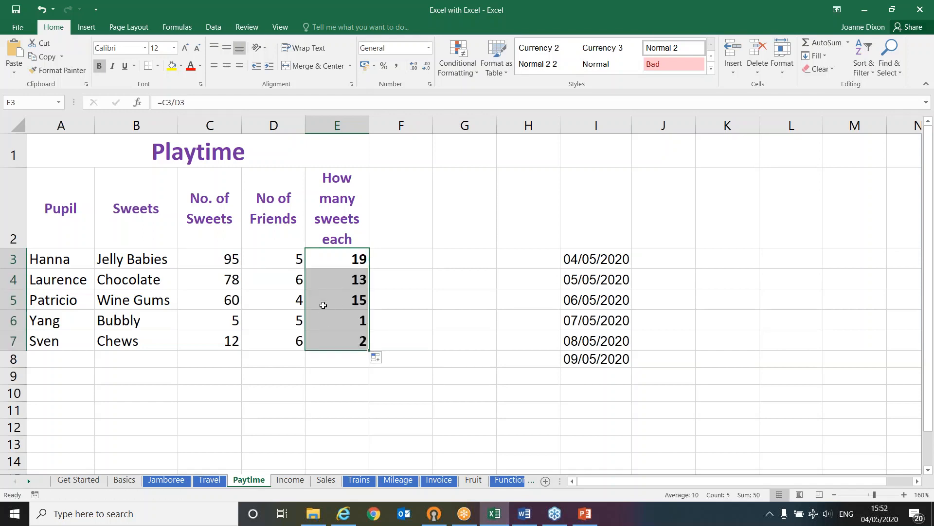
Check the cell references of the copied division formulas in E4 to E7 against the original in E3
{"action": "left_click", "coordinate": [336, 261]}
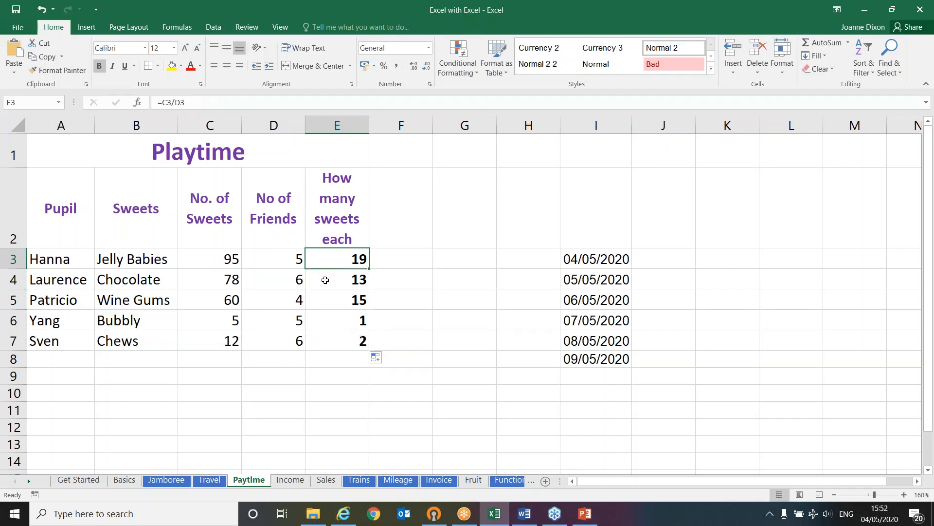
{"action": "double_click", "coordinate": [325, 280]}
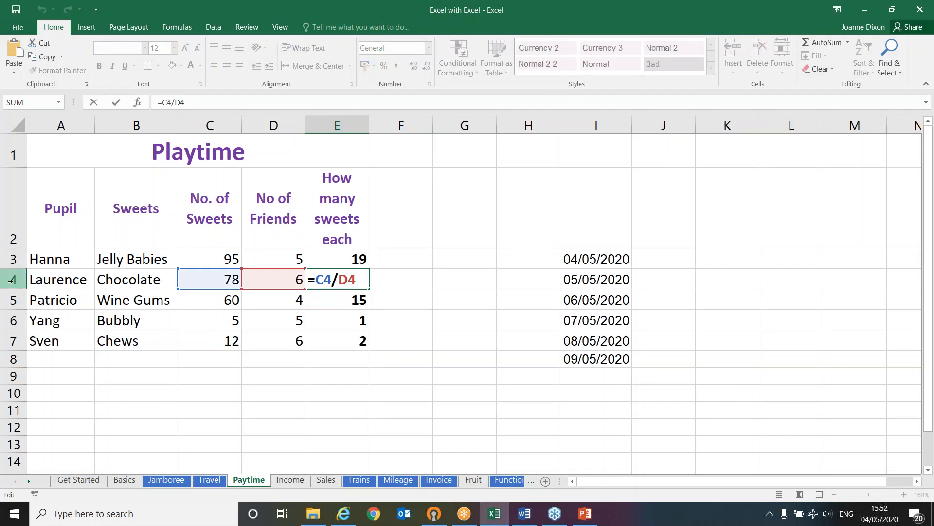
{"action": "key", "text": "Return"}
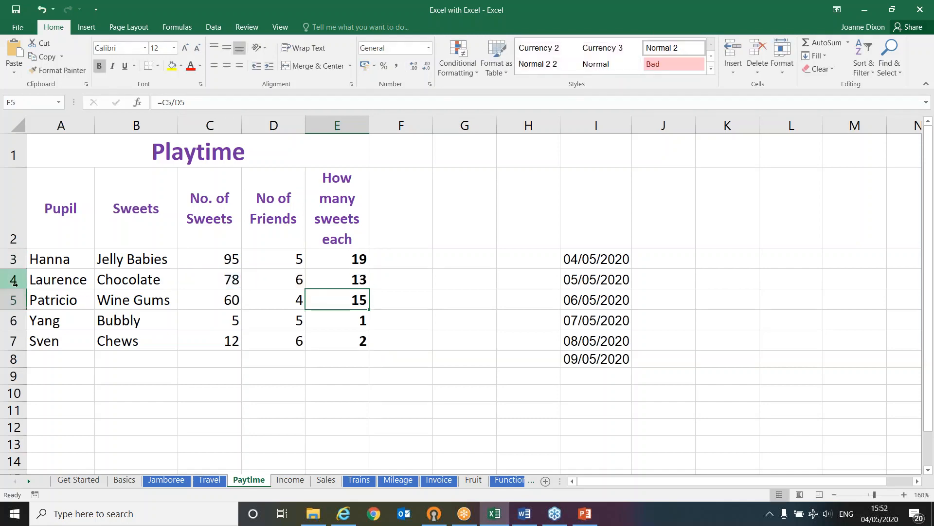
{"action": "key", "text": "F2"}
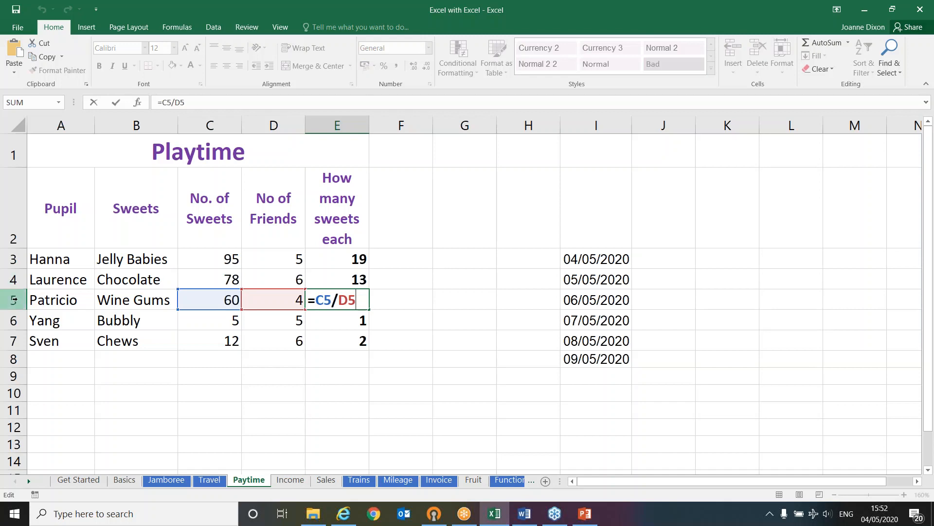
{"action": "key", "text": "Return"}
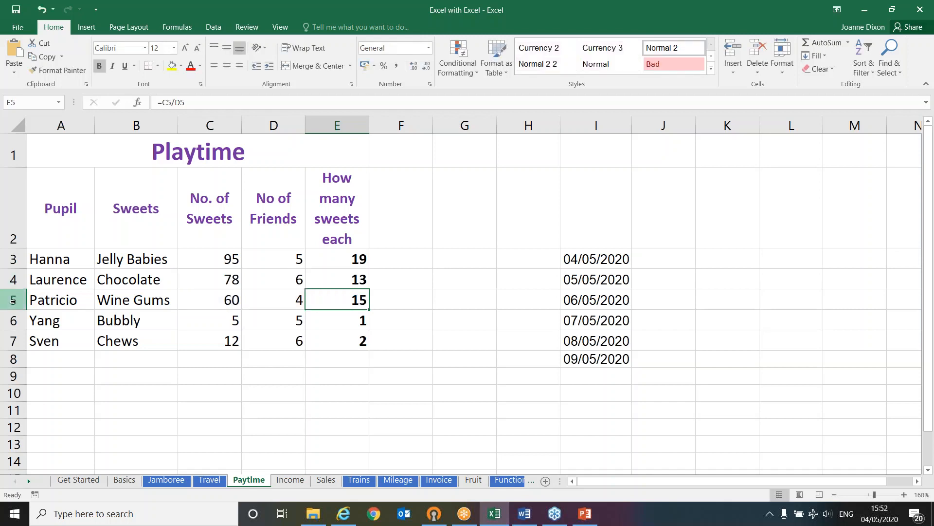
{"action": "key", "text": "F2"}
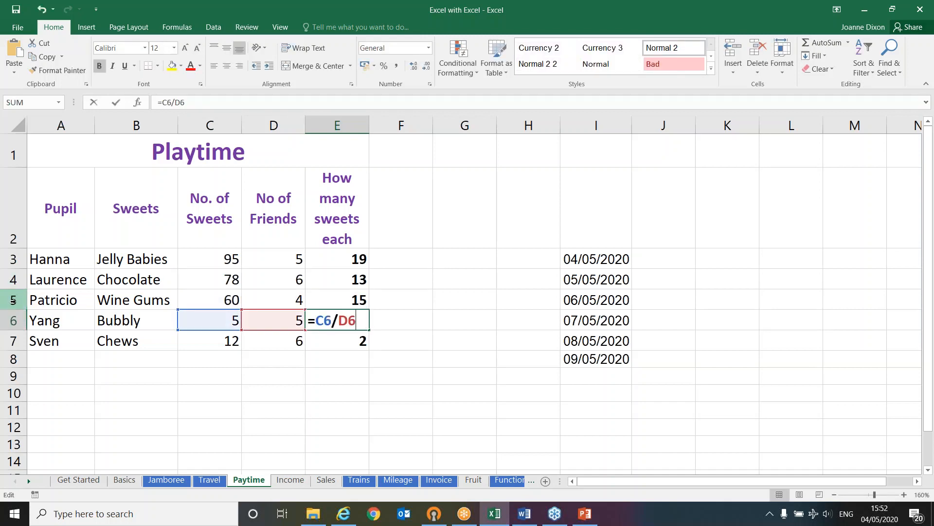
{"action": "key", "text": "Return"}
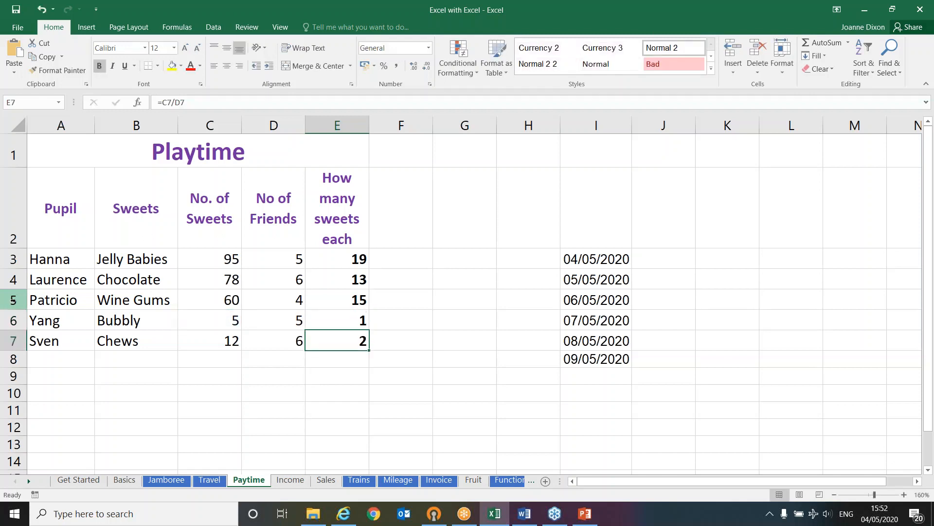
{"action": "key", "text": "F2"}
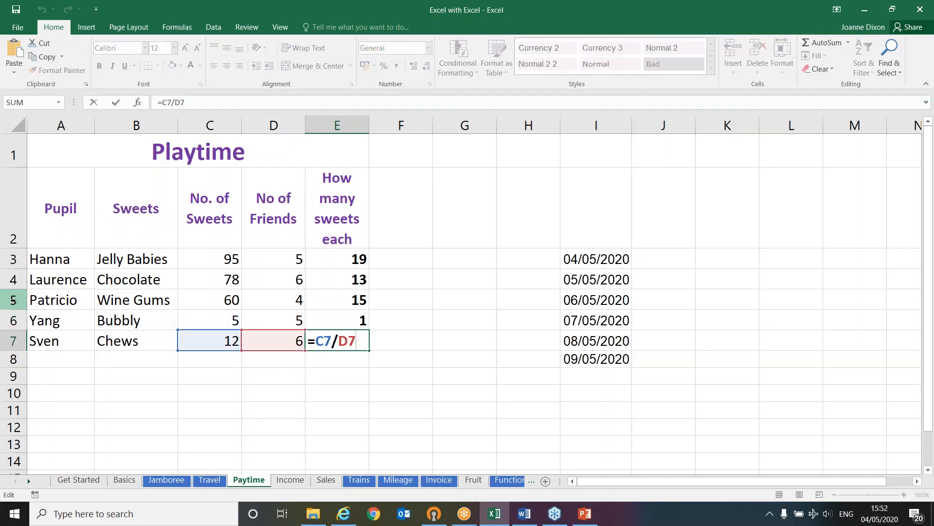
{"action": "key", "text": "ctrl+Return"}
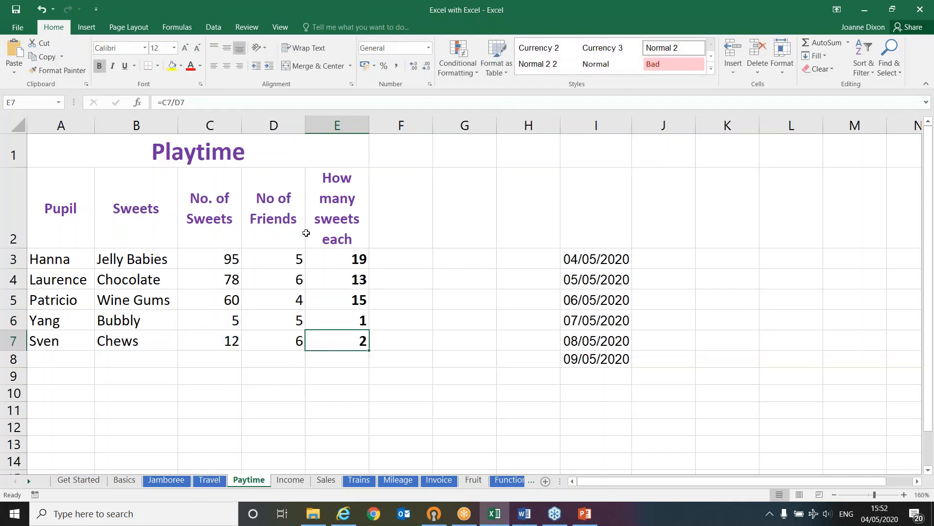
{"action": "left_click", "coordinate": [327, 257]}
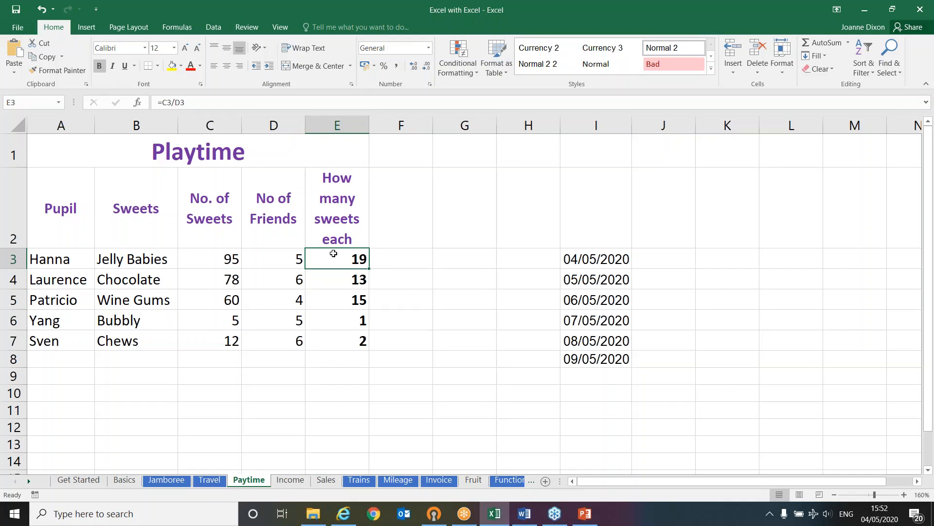
On the Income sheet, calculate the January balance in B10 with =B3-B4-B5-B6-B7-B8-B9
{"action": "left_click", "coordinate": [290, 480]}
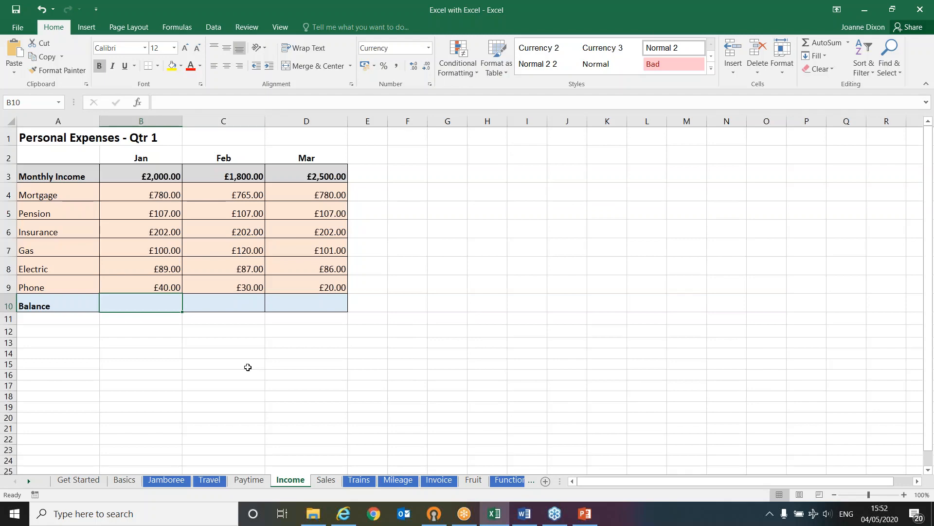
{"action": "scroll", "coordinate": [248, 367], "scroll_direction": "up", "scroll_amount": 3}
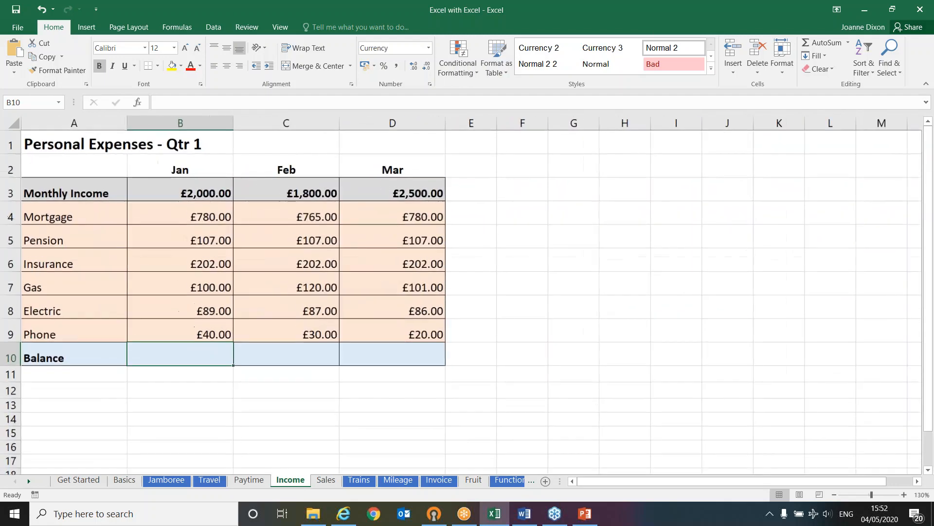
{"action": "scroll", "coordinate": [198, 386], "scroll_direction": "up", "scroll_amount": 1}
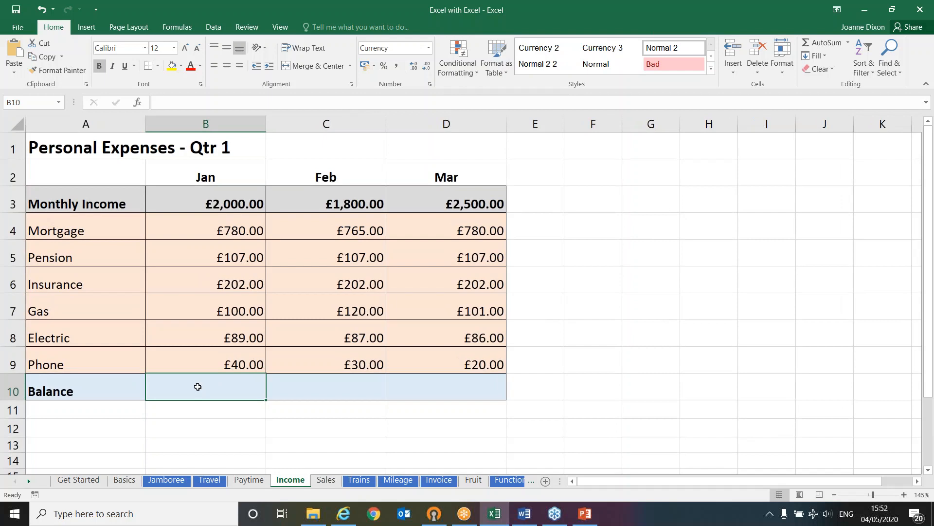
{"action": "type", "text": "="}
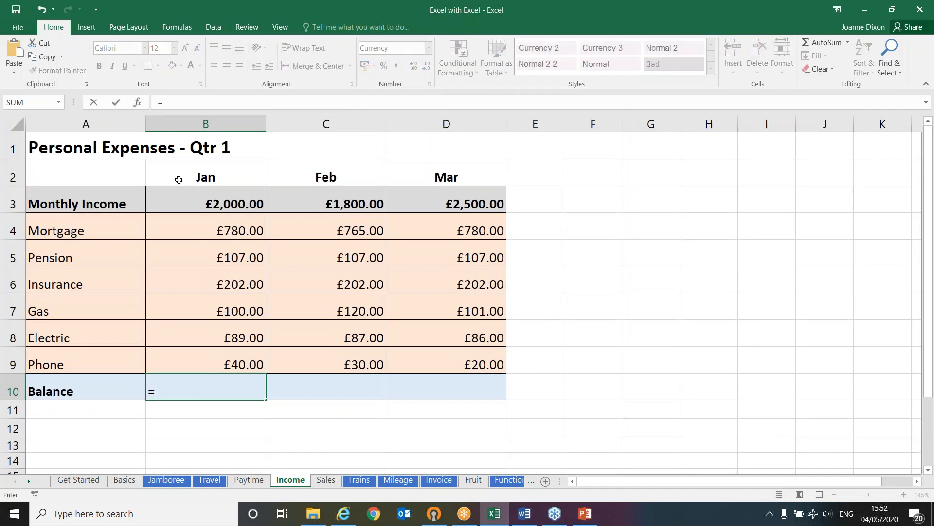
{"action": "left_click", "coordinate": [183, 201]}
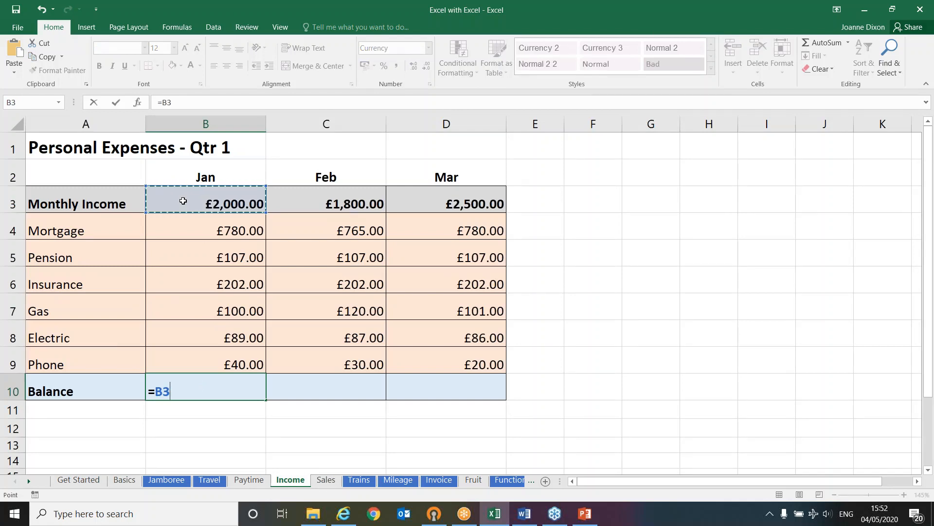
{"action": "type", "text": "-"}
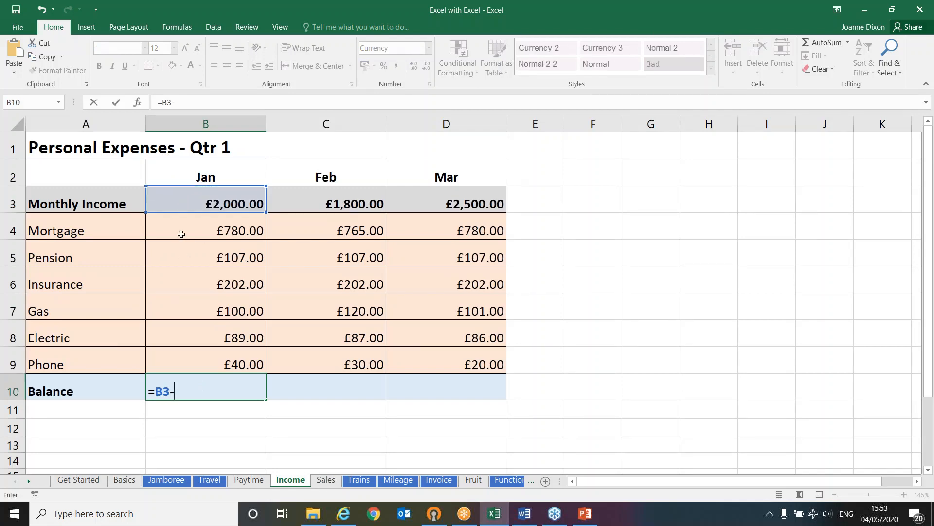
{"action": "left_click", "coordinate": [181, 234]}
{"action": "type", "text": "-"}
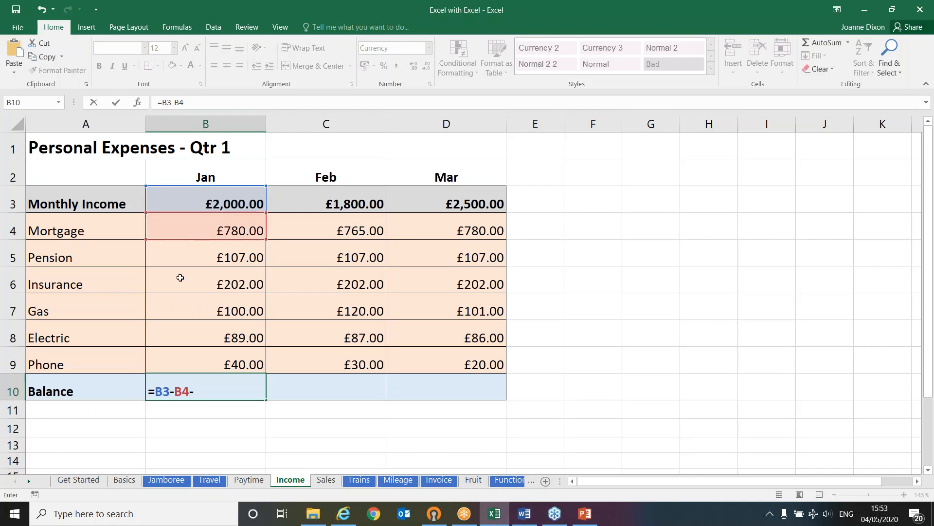
{"action": "left_click", "coordinate": [184, 252]}
{"action": "type", "text": "-"}
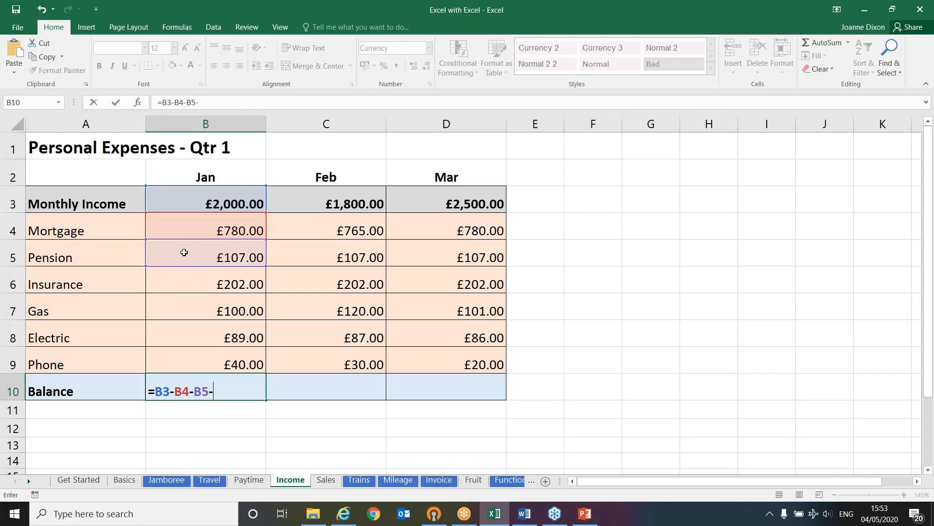
{"action": "left_click", "coordinate": [173, 279]}
{"action": "type", "text": "-"}
{"action": "left_click", "coordinate": [172, 306]}
{"action": "type", "text": "-"}
{"action": "left_click", "coordinate": [186, 334]}
{"action": "type", "text": "-"}
{"action": "left_click", "coordinate": [213, 364]}
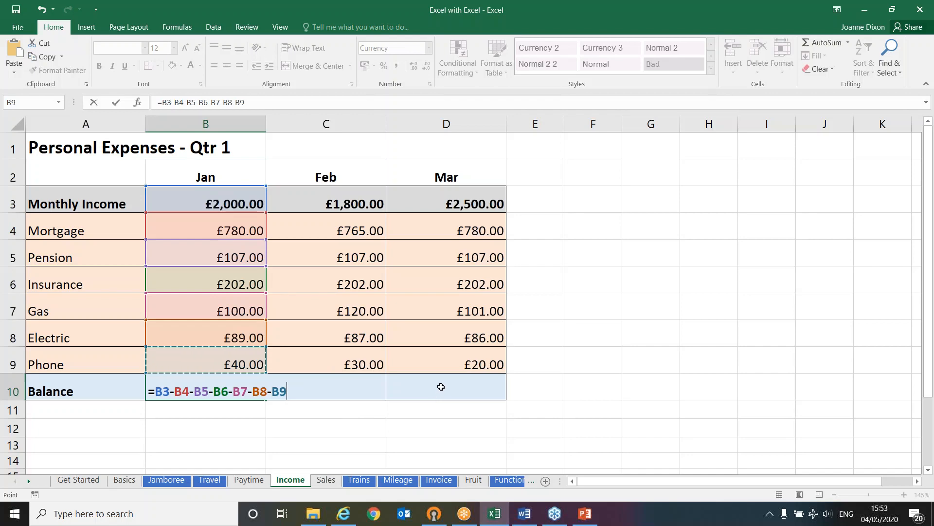
{"action": "key", "text": "Return"}
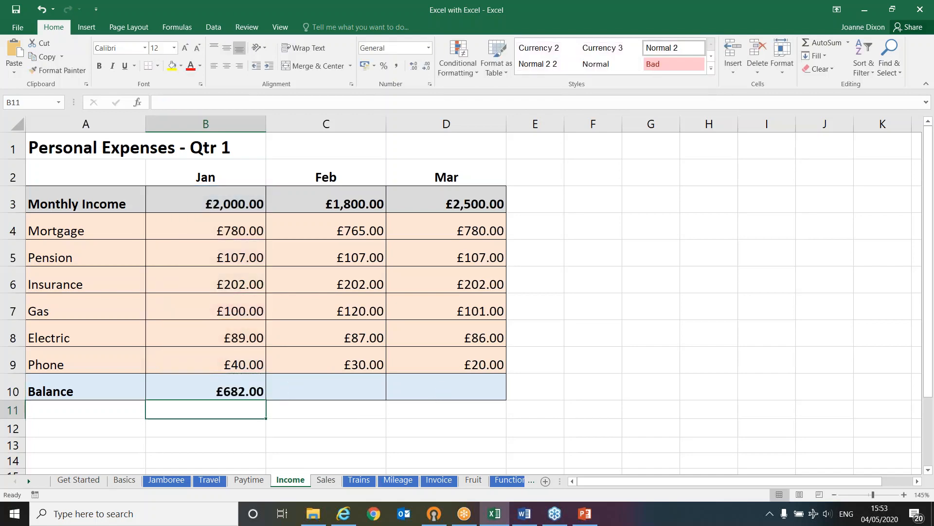
Fill the January balance formula across to C10 and D10 for February and March
{"action": "left_click", "coordinate": [210, 384]}
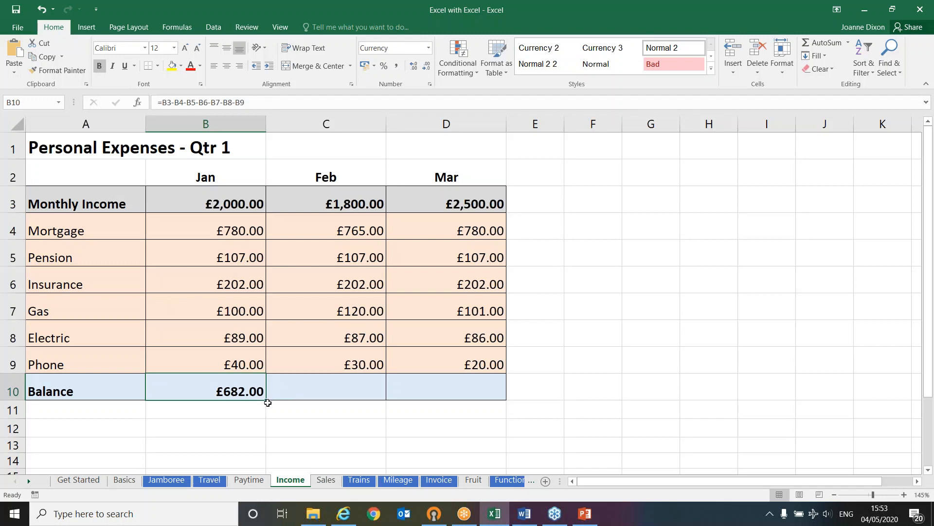
{"action": "left_click_drag", "start_coordinate": [267, 400], "coordinate": [477, 406]}
{"action": "left_click", "coordinate": [462, 380]}
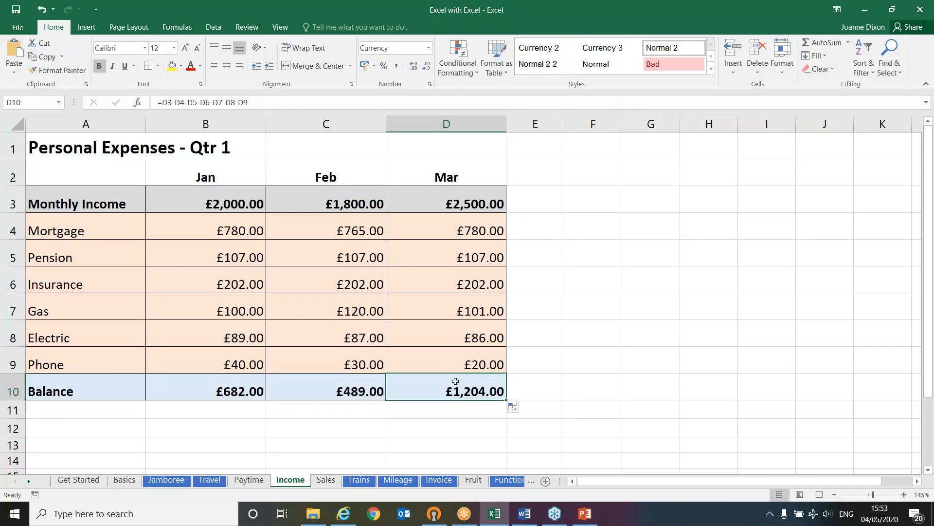
Check the cell references of the copied balance formulas in C10 and D10 against the original in B10
{"action": "left_click", "coordinate": [231, 388]}
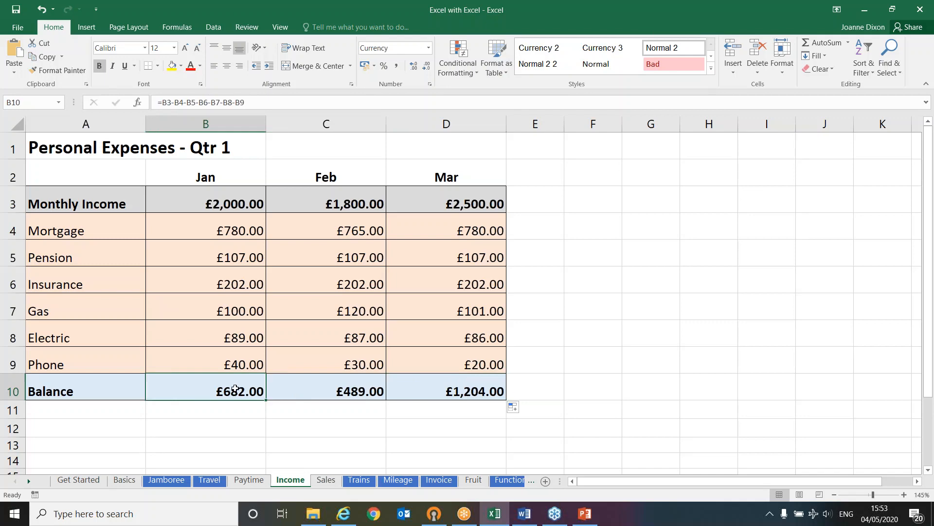
{"action": "double_click", "coordinate": [304, 389]}
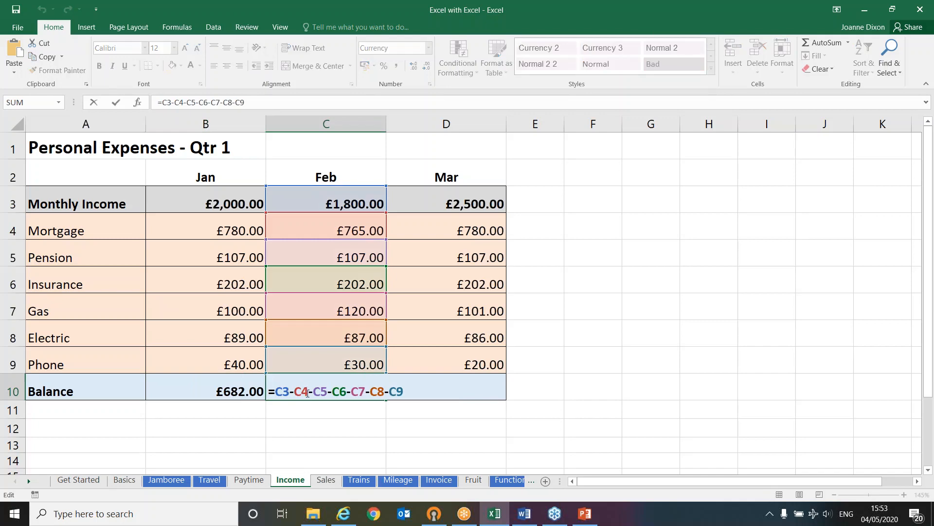
{"action": "key", "text": "Escape"}
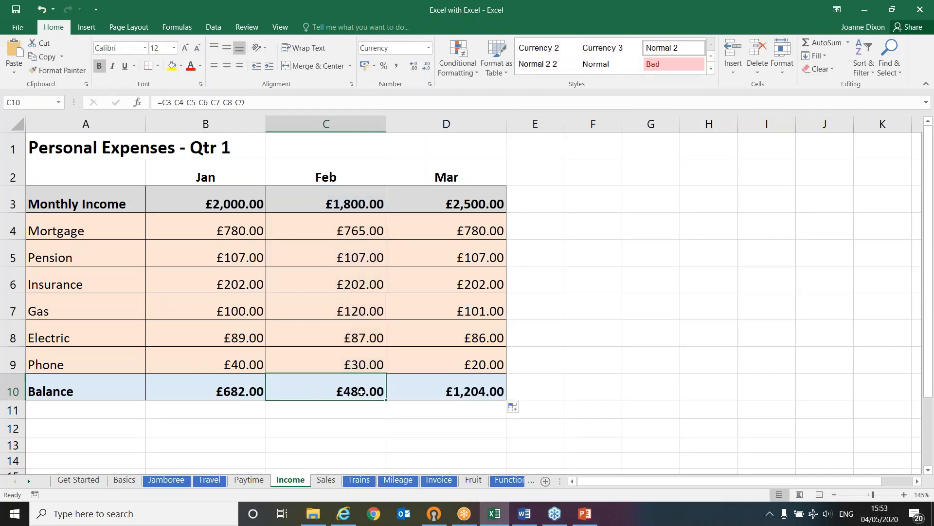
{"action": "double_click", "coordinate": [441, 390]}
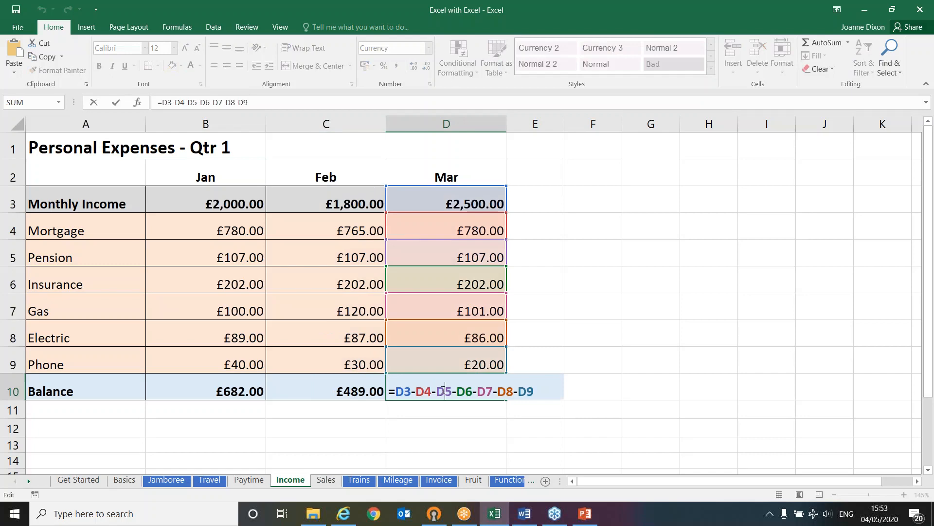
{"action": "key", "text": "Escape"}
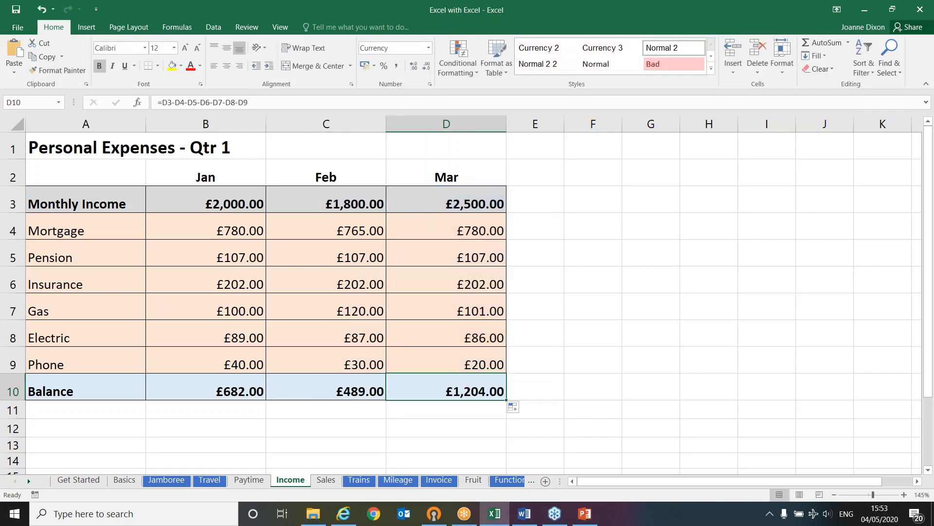
Open the Sales sheet and review the first sale's person, item, unit price, discount and quantity in row 4
{"action": "left_click", "coordinate": [326, 479]}
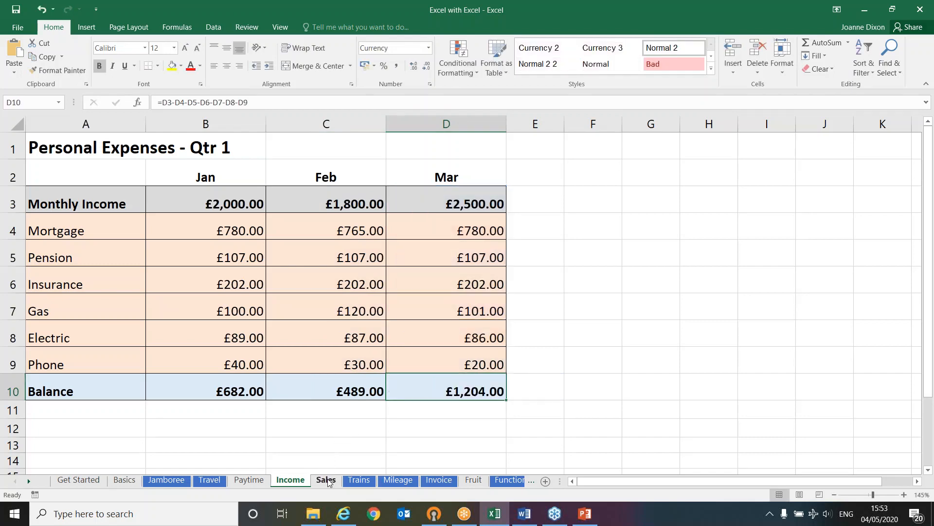
{"action": "scroll", "coordinate": [266, 360], "scroll_direction": "up", "scroll_amount": 3, "text": "ctrl"}
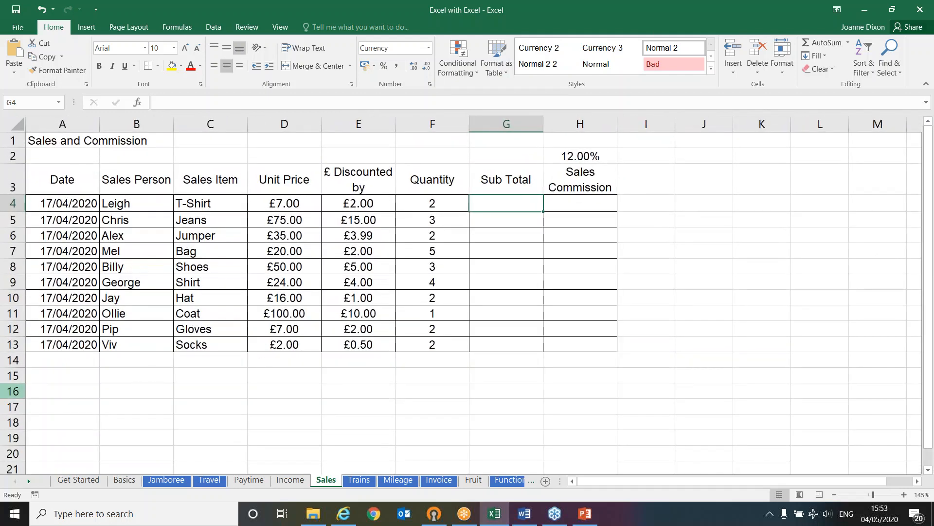
{"action": "key", "text": "alt+Tab"}
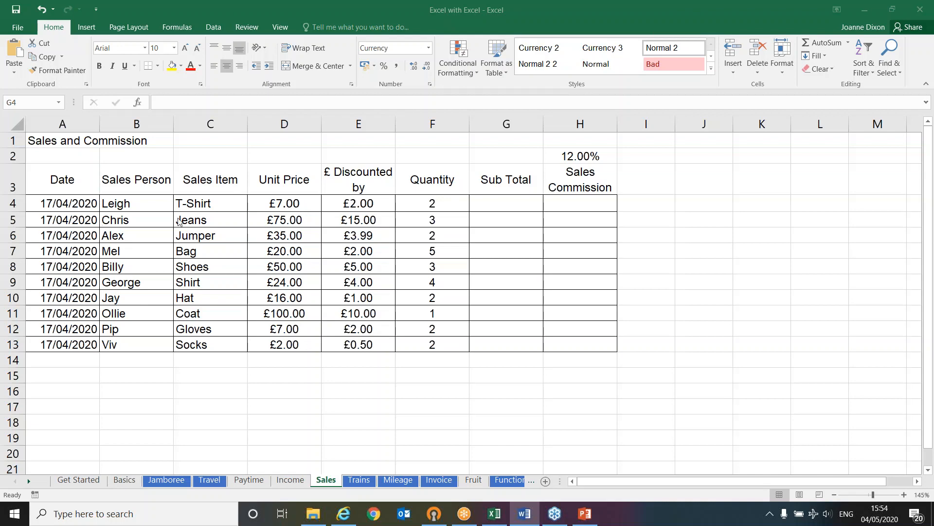
{"action": "left_click", "coordinate": [503, 204]}
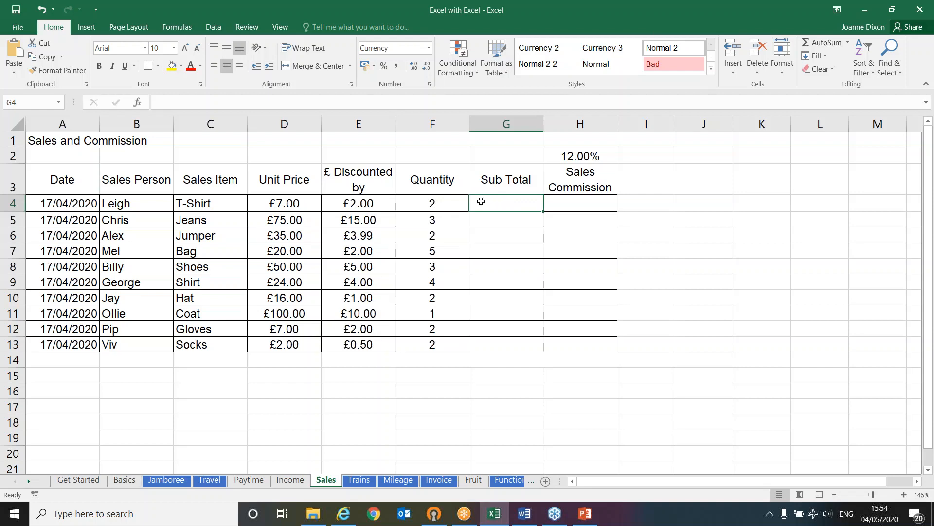
{"action": "left_click", "coordinate": [151, 204]}
{"action": "left_click", "coordinate": [204, 205]}
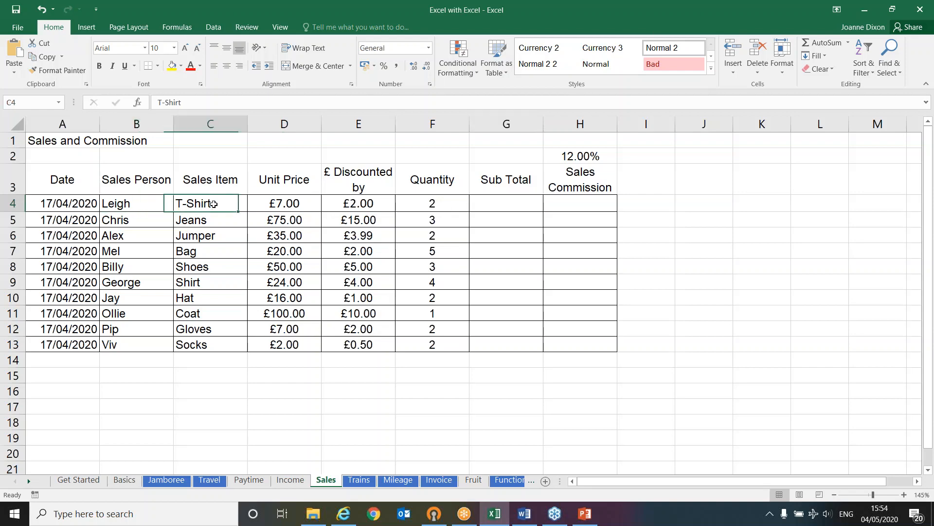
{"action": "left_click", "coordinate": [300, 200]}
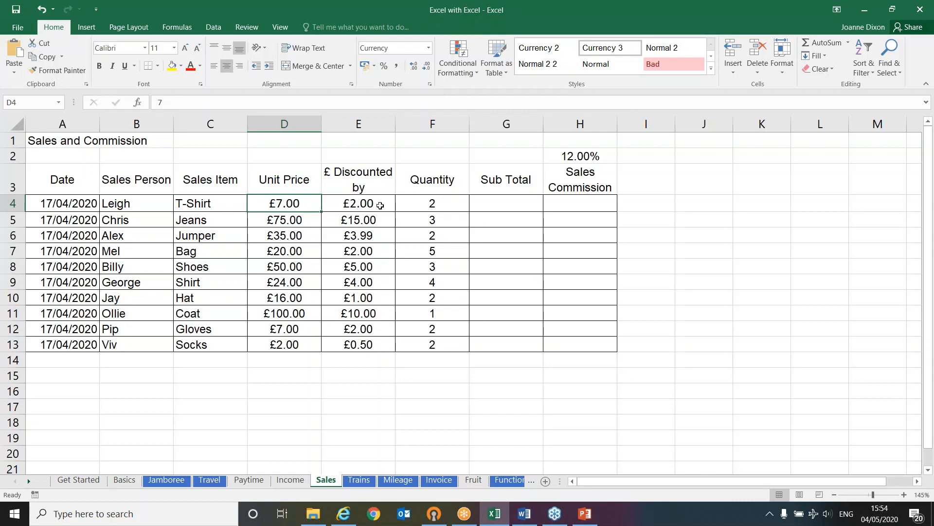
{"action": "left_click", "coordinate": [380, 205]}
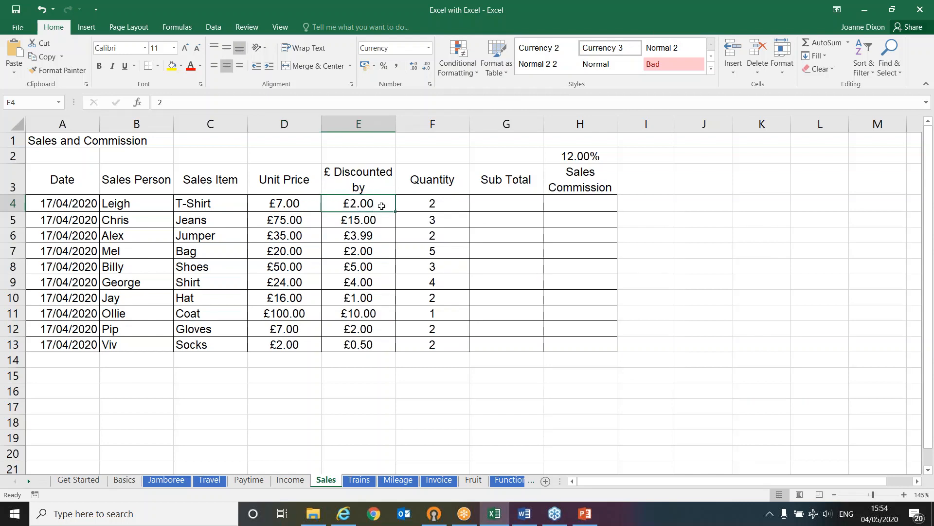
{"action": "left_click", "coordinate": [454, 205]}
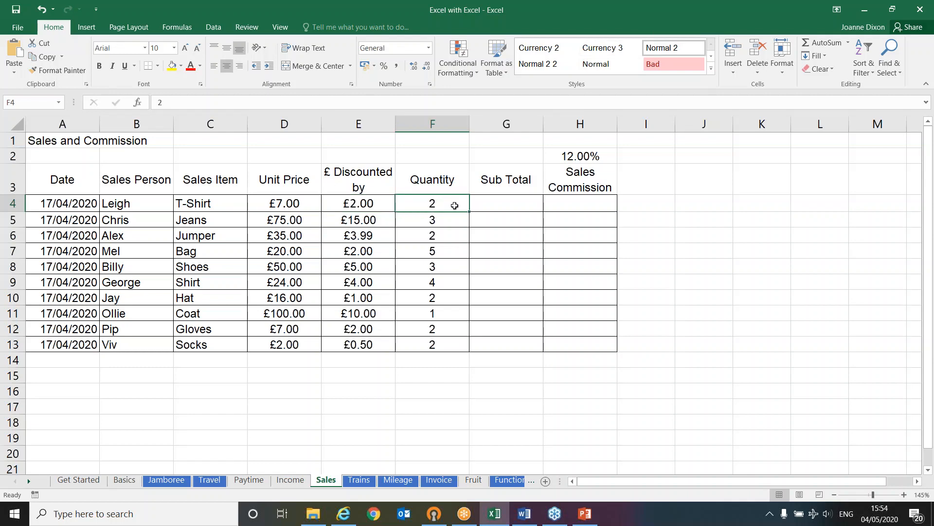
Calculate the first sale's Sub Total in G4 with =D4-E4*F4
{"action": "left_click", "coordinate": [487, 204]}
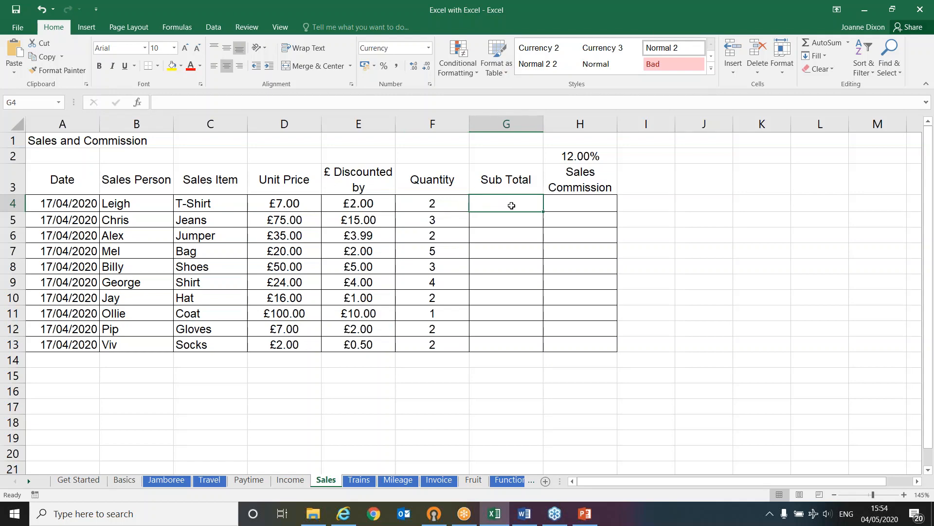
{"action": "type", "text": "="}
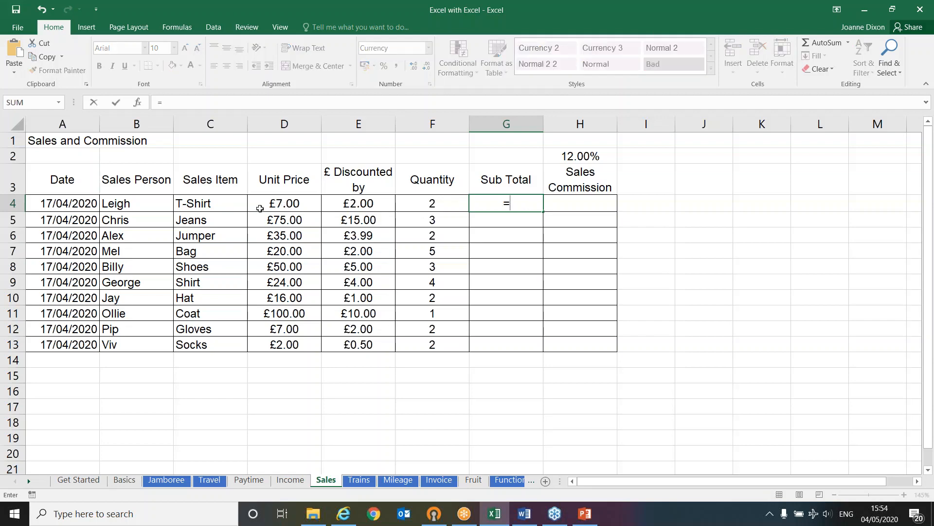
{"action": "left_click", "coordinate": [261, 203]}
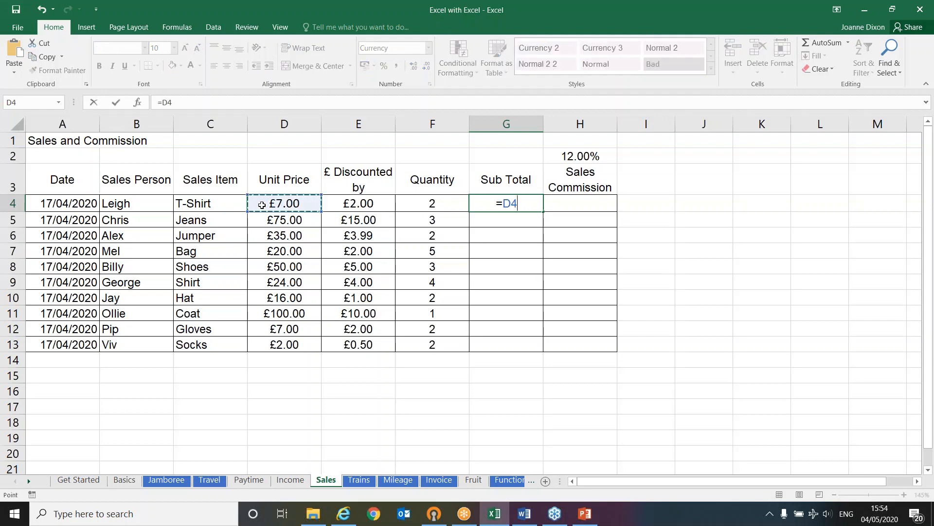
{"action": "type", "text": "-"}
{"action": "left_click", "coordinate": [336, 202]}
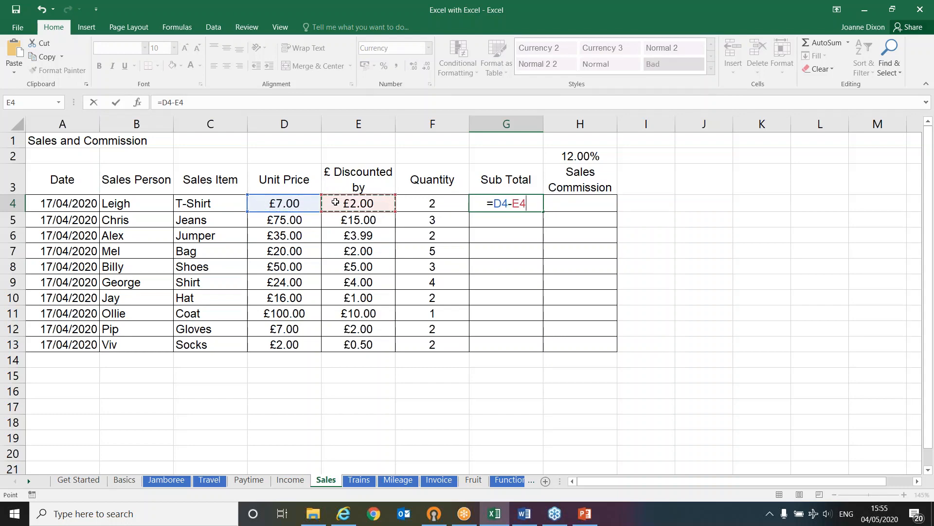
{"action": "type", "text": "*"}
{"action": "left_click", "coordinate": [415, 202]}
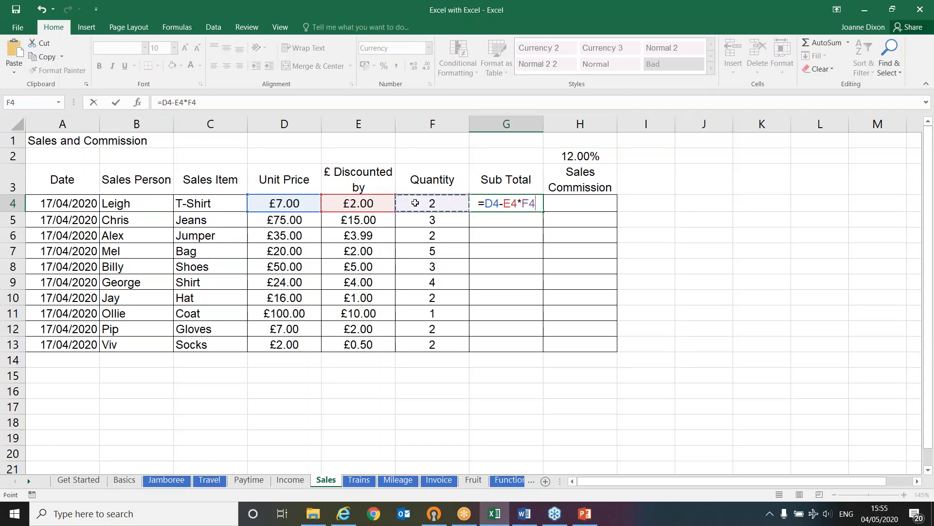
{"action": "key", "text": "Return"}
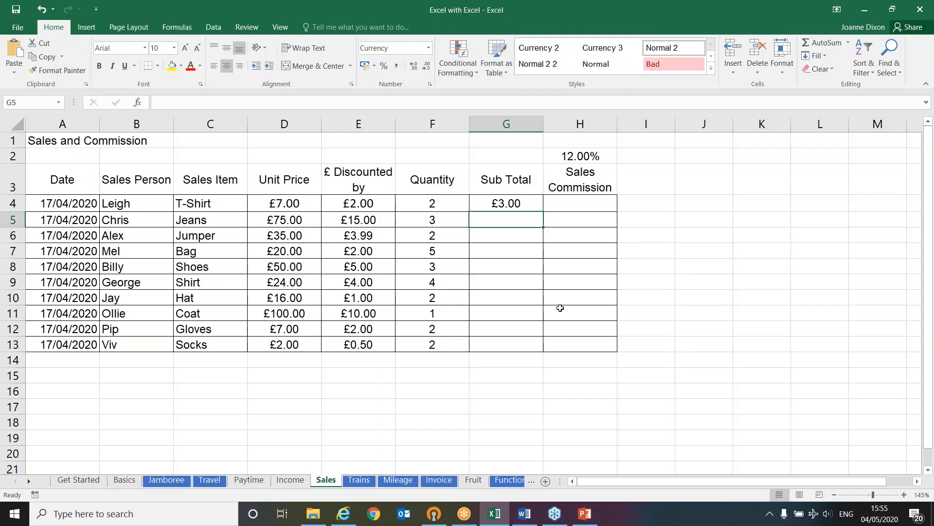
Switch to the PowerPoint slide show and advance to the Multiple Operators slide on BODMAS
{"action": "key", "text": "alt+Tab"}
{"action": "key", "text": "alt+Tab"}
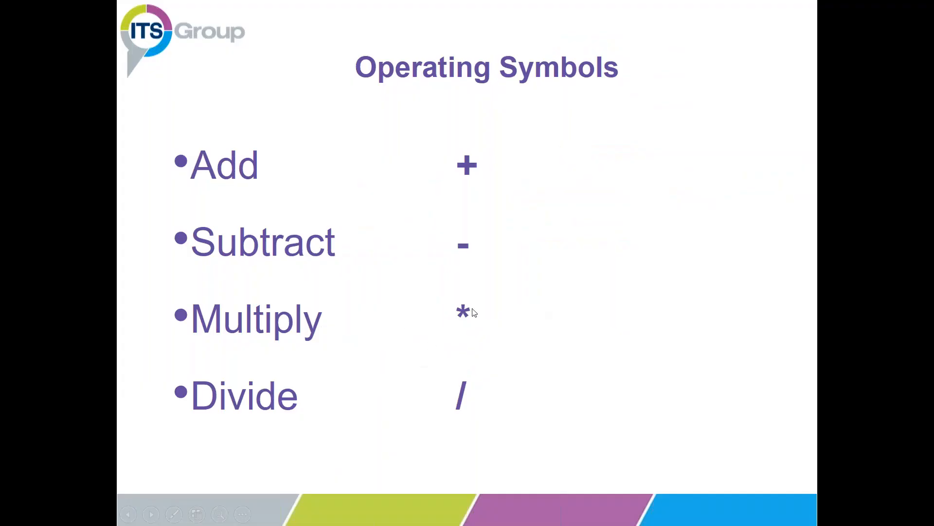
{"action": "left_click", "coordinate": [493, 331]}
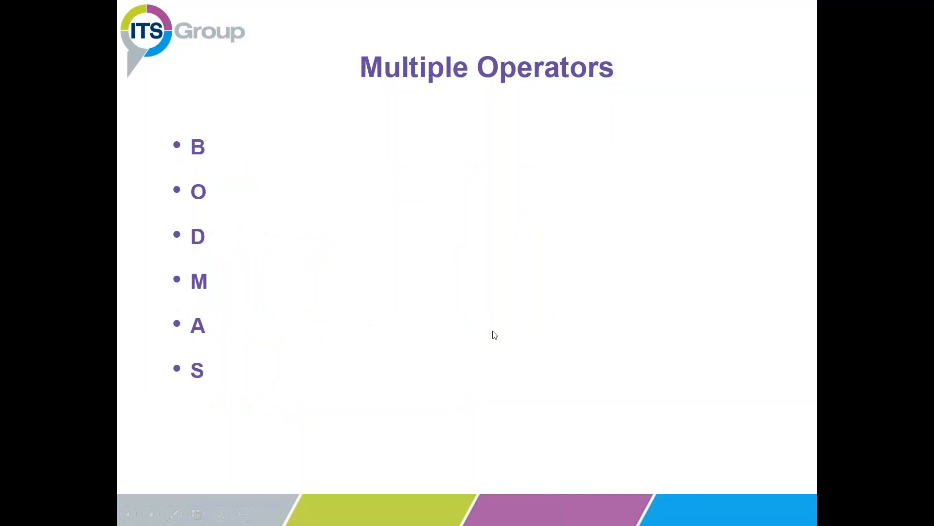
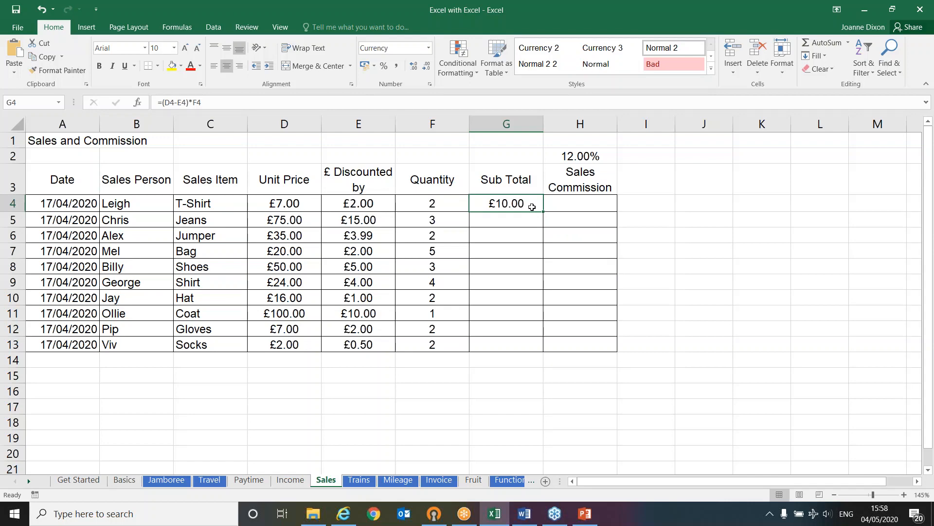
Fill the Sub Total formula =(D4-E4)*F4 from G4 down to G13 and check the copied formula in G9
{"action": "double_click", "coordinate": [478, 199]}
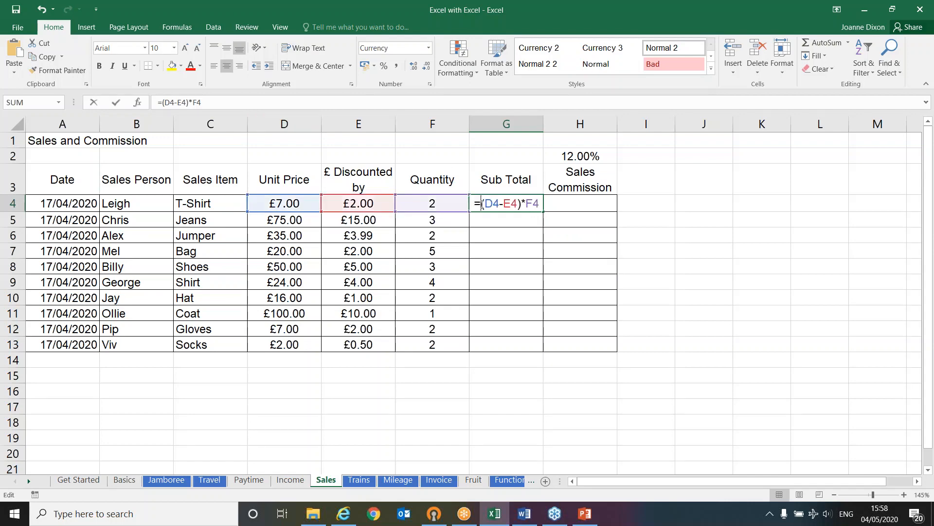
{"action": "key", "text": "Right"}
{"action": "key", "text": "Right"}
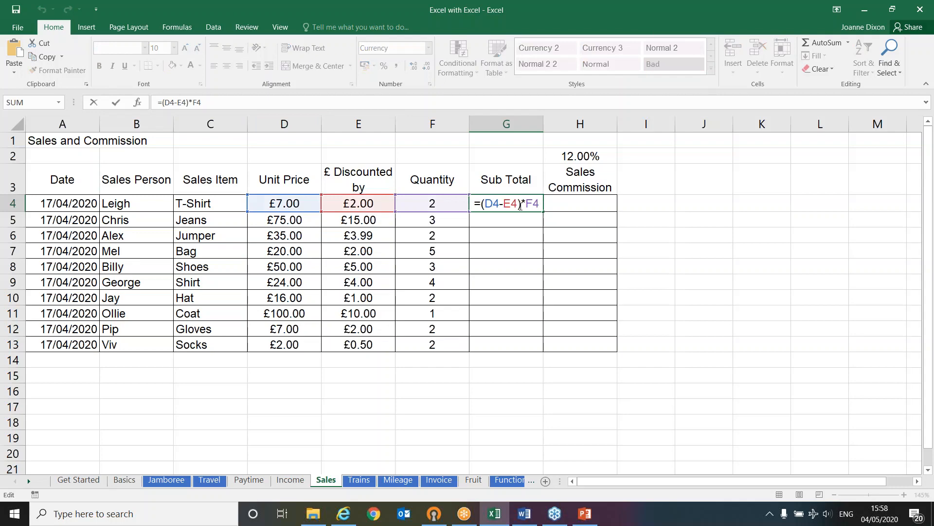
{"action": "key", "text": "ctrl+Return"}
{"action": "left_click_drag", "start_coordinate": [543, 212], "coordinate": [535, 359]}
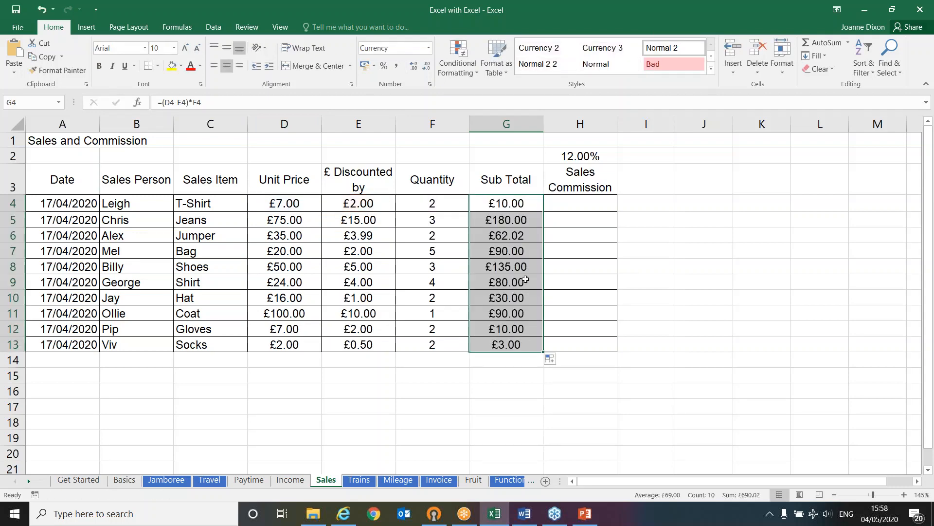
{"action": "double_click", "coordinate": [530, 281]}
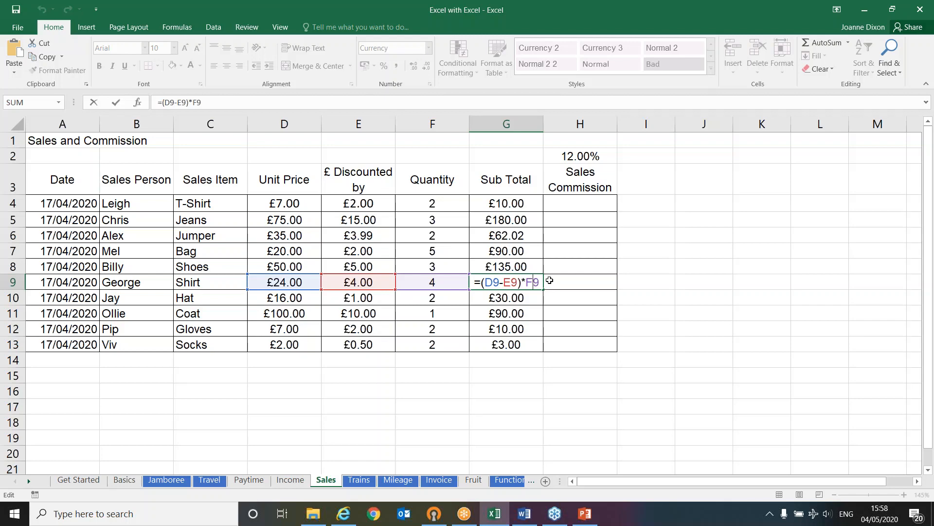
{"action": "key", "text": "Return"}
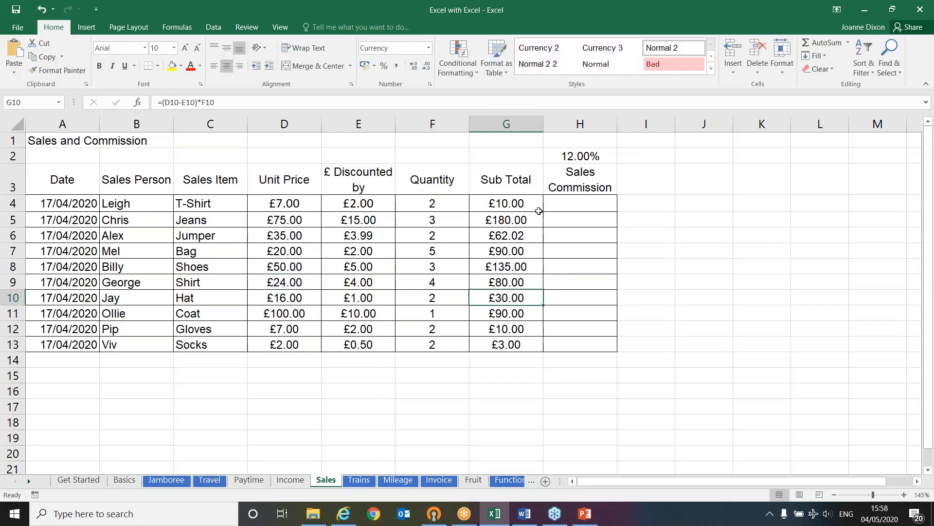
Calculate the first sale's commission in H4 with =G4*H2
{"action": "left_click", "coordinate": [571, 201]}
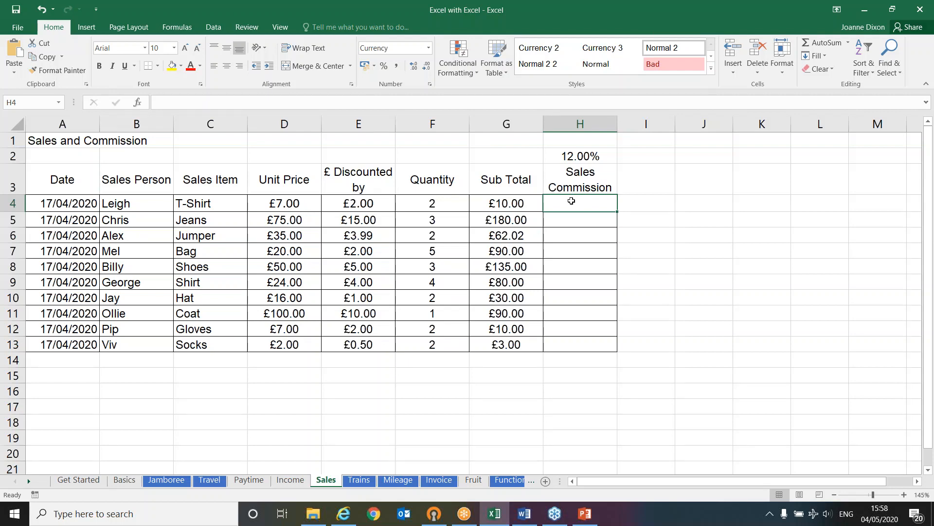
{"action": "type", "text": "="}
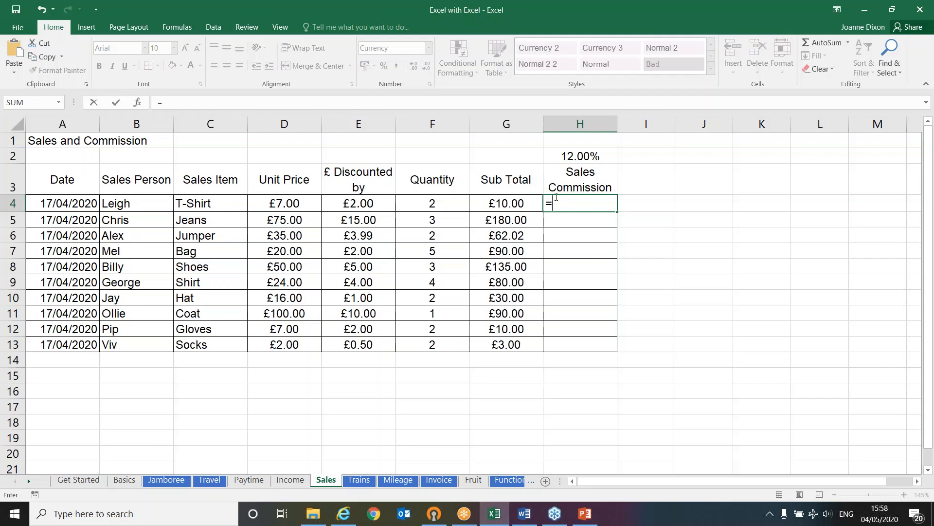
{"action": "left_click", "coordinate": [481, 204]}
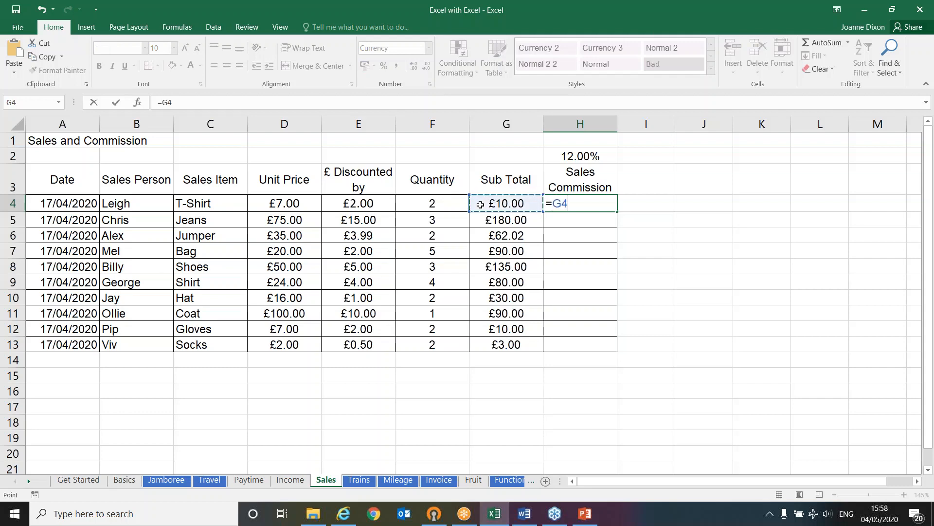
{"action": "type", "text": "*"}
{"action": "left_click", "coordinate": [609, 154]}
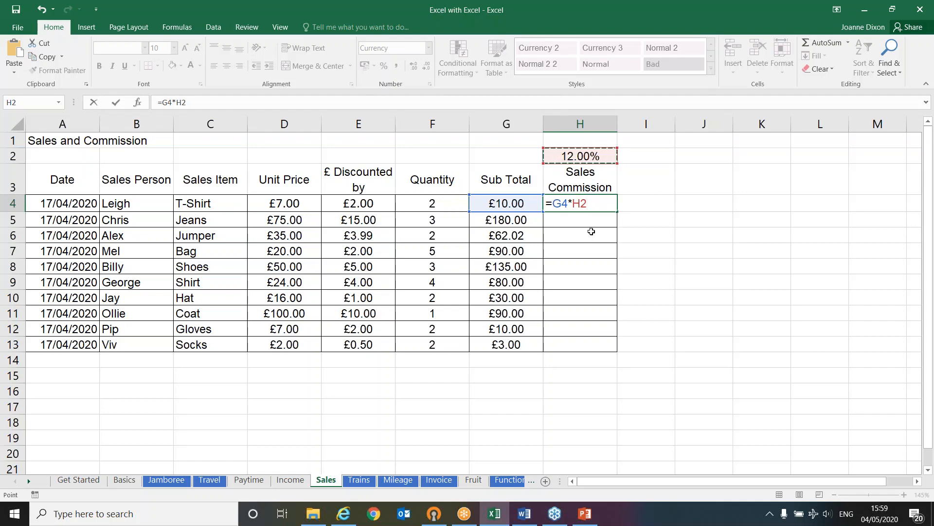
{"action": "key", "text": "Return"}
Try filling the commission formula from H4 down to H13, inspect the results in rows 10 and 13, and undo the fill
{"action": "left_click", "coordinate": [598, 202]}
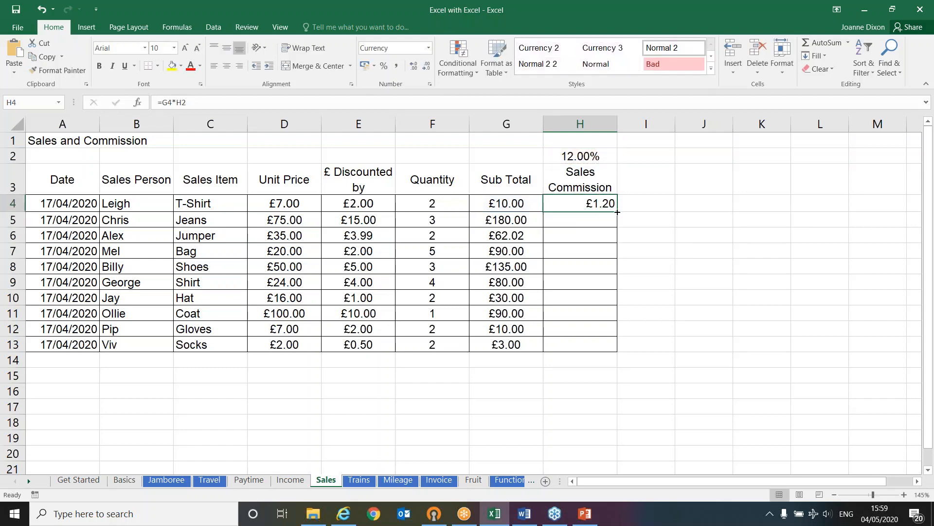
{"action": "left_click_drag", "start_coordinate": [617, 212], "coordinate": [589, 341]}
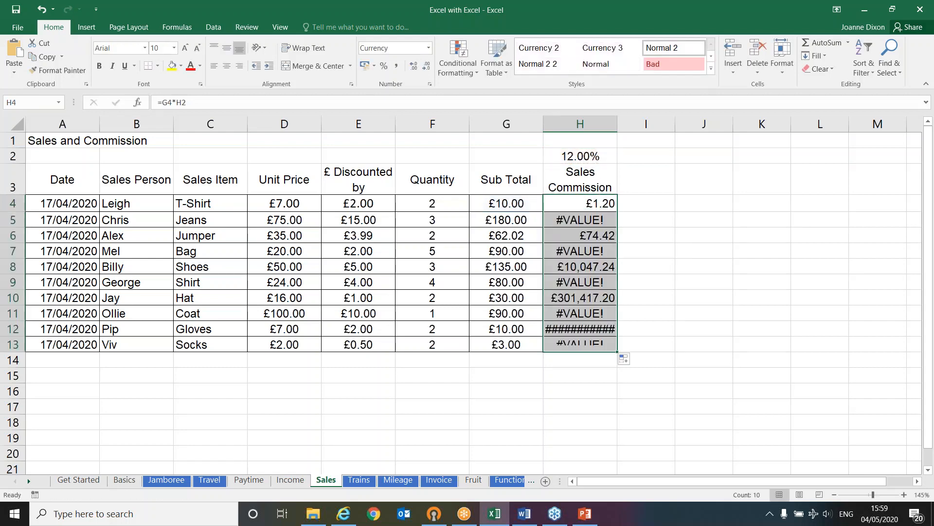
{"action": "left_click", "coordinate": [589, 342]}
{"action": "left_click", "coordinate": [588, 298]}
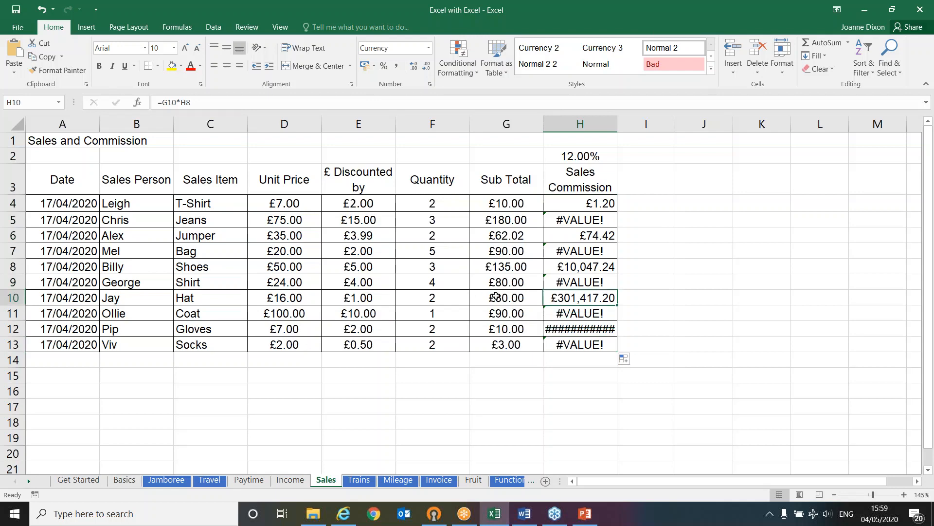
{"action": "left_click", "coordinate": [496, 296]}
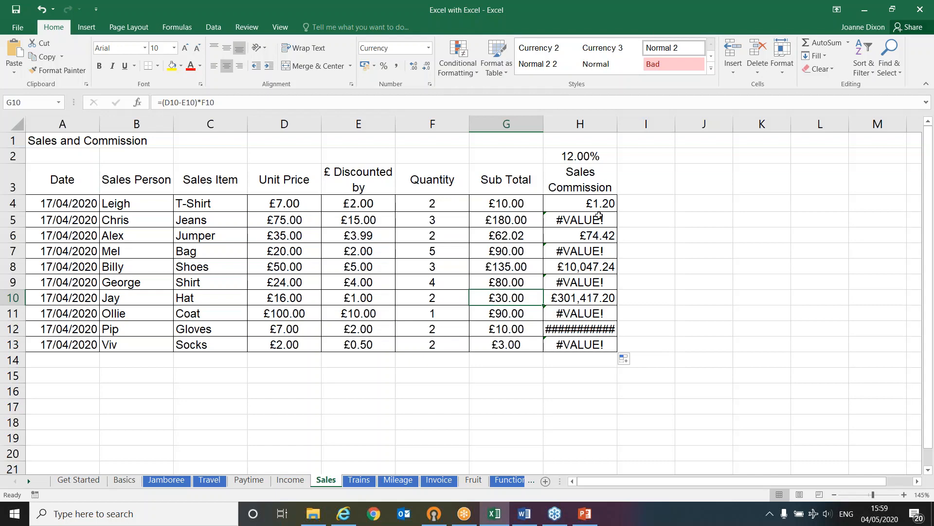
{"action": "left_click", "coordinate": [42, 10]}
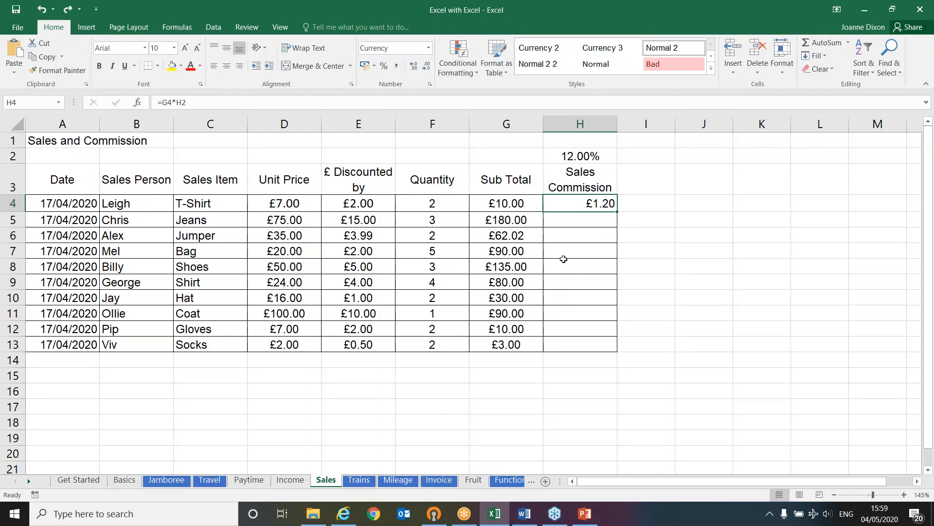
Switch to the PowerPoint slide show, advance to the Relative and Absolute slide, and return to the Sales sheet in Excel
{"action": "left_click", "coordinate": [584, 512]}
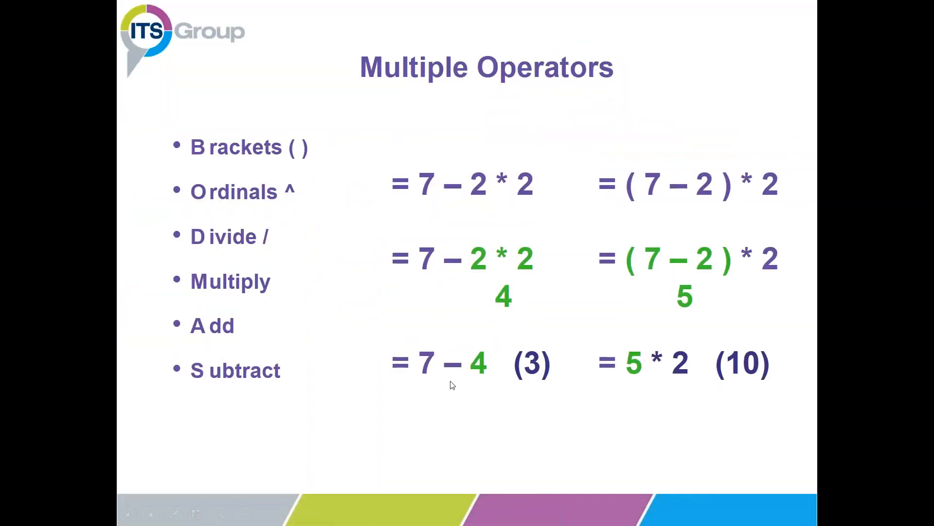
{"action": "left_click", "coordinate": [451, 384]}
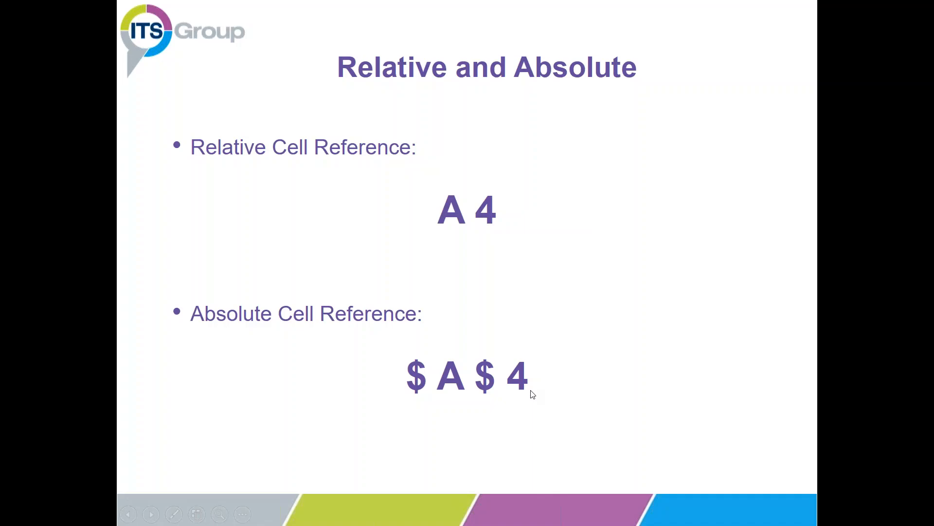
{"action": "key", "text": "alt+Tab"}
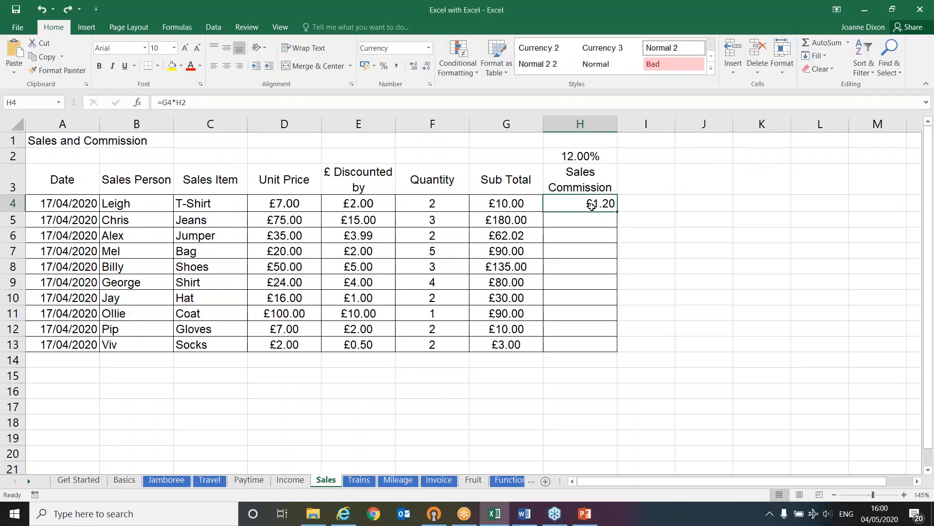
Try adding dollar signs by hand to the H2 reference in H4's commission formula and remove them again
{"action": "double_click", "coordinate": [615, 204]}
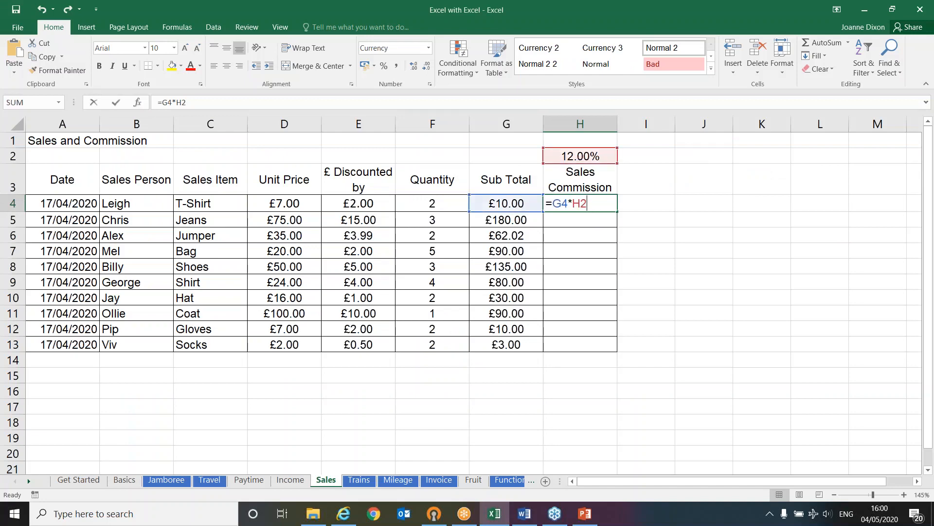
{"action": "left_click", "coordinate": [574, 203]}
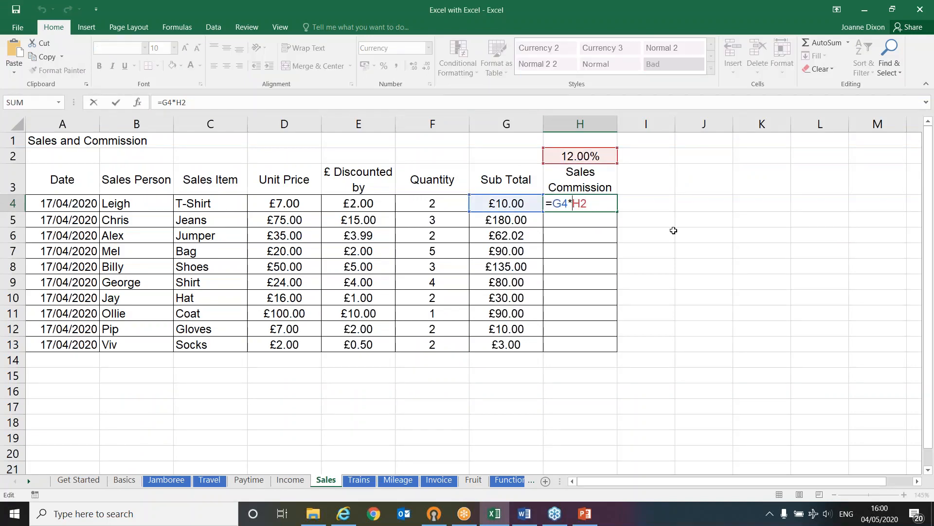
{"action": "type", "text": "$H"}
{"action": "type", "text": "$"}
{"action": "key", "text": "Left"}
{"action": "key", "text": "BackSpace"}
{"action": "key", "text": "Right"}
{"action": "key", "text": "Right"}
{"action": "type", "text": "$"}
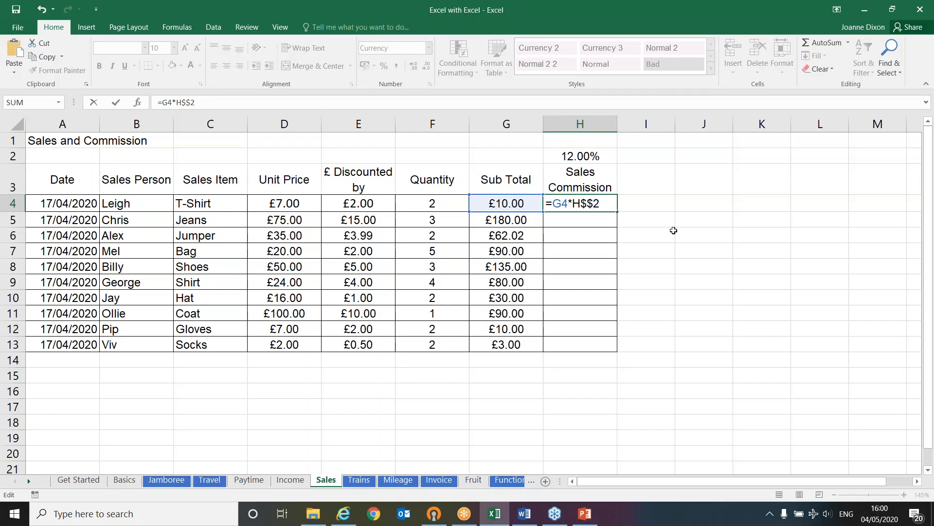
{"action": "key", "text": "BackSpace"}
{"action": "key", "text": "BackSpace"}
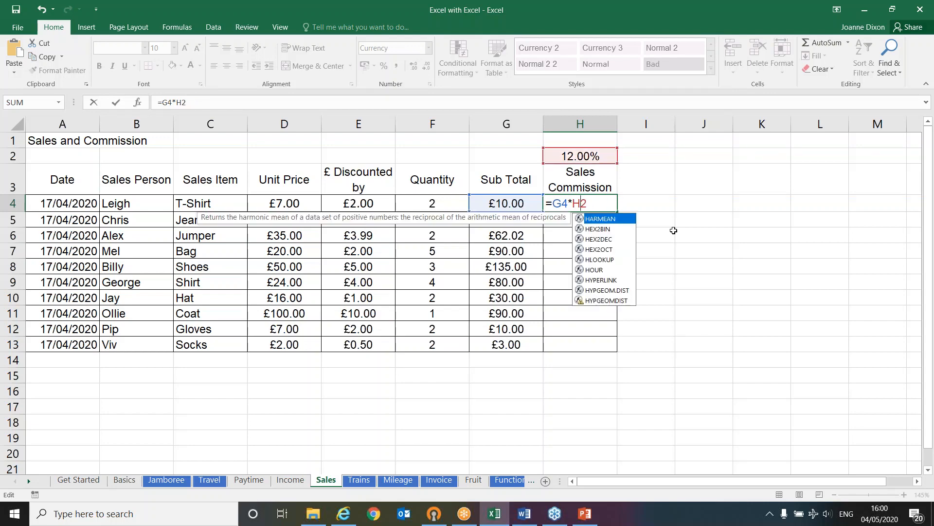
{"action": "key", "text": "Escape"}
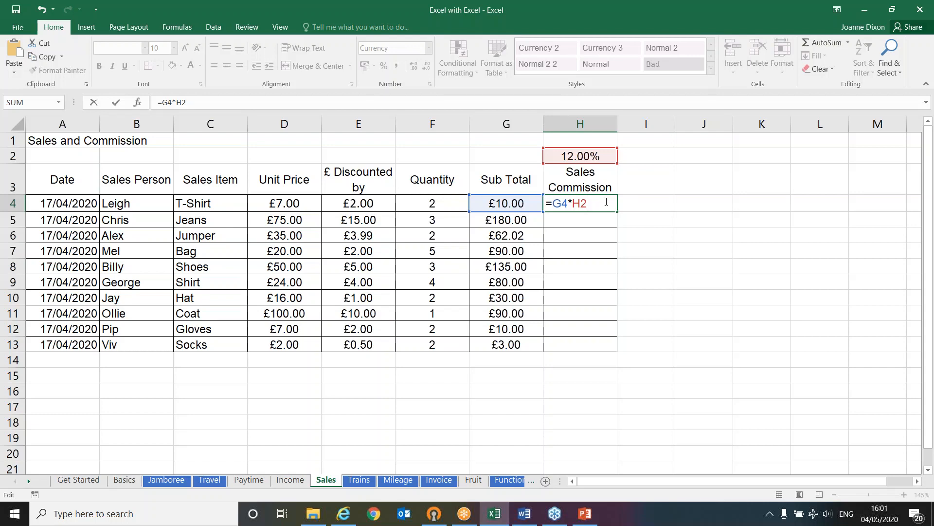
Make the H2 reference in H4's commission formula absolute as $H$2 and fill the formula down to H13
{"action": "key", "text": "F4"}
{"action": "key", "text": "Return"}
{"action": "left_click", "coordinate": [610, 203]}
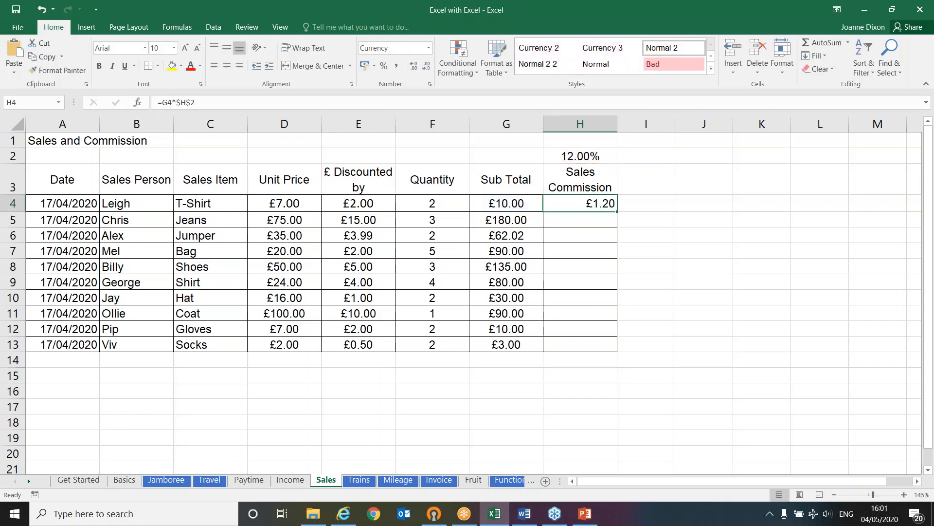
{"action": "left_click_drag", "start_coordinate": [612, 203], "coordinate": [604, 346]}
Check the cell references of the copied commission formulas in H6, H9 and H12
{"action": "double_click", "coordinate": [574, 235]}
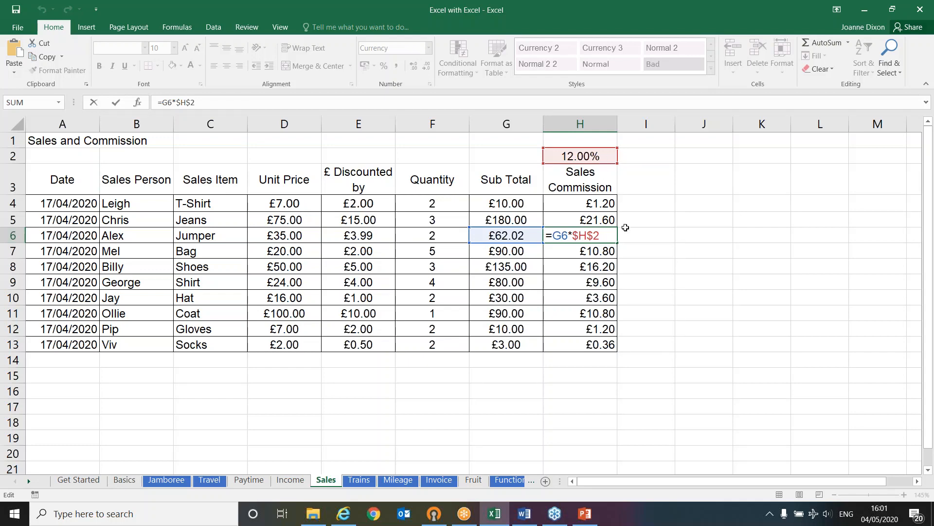
{"action": "key", "text": "Escape"}
{"action": "double_click", "coordinate": [610, 282]}
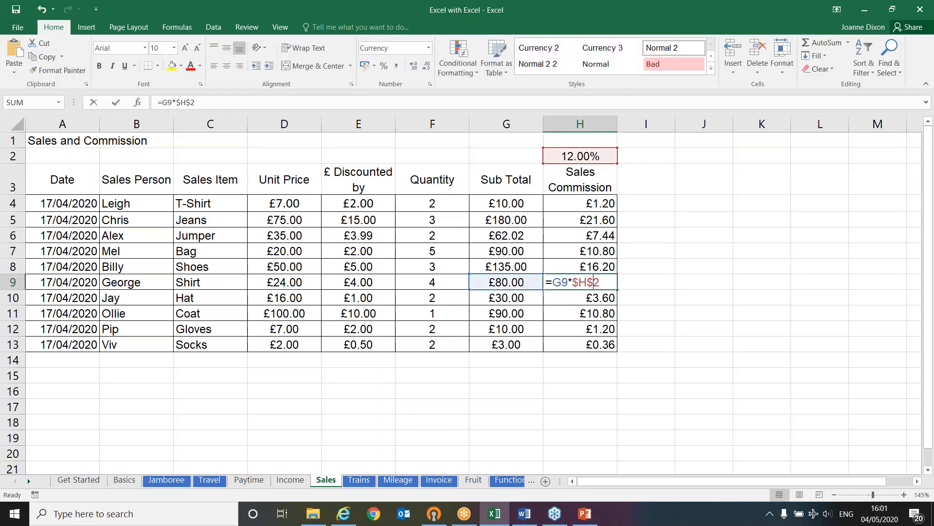
{"action": "key", "text": "Escape"}
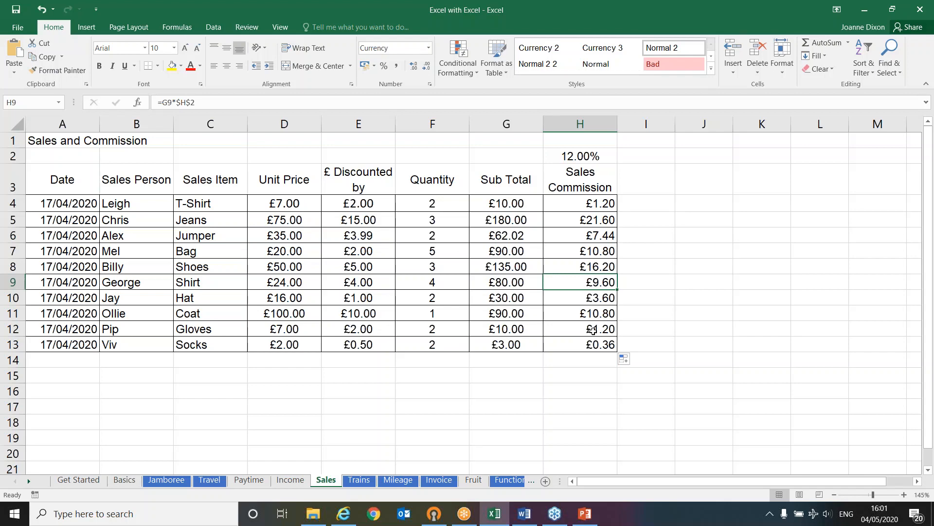
{"action": "double_click", "coordinate": [610, 328]}
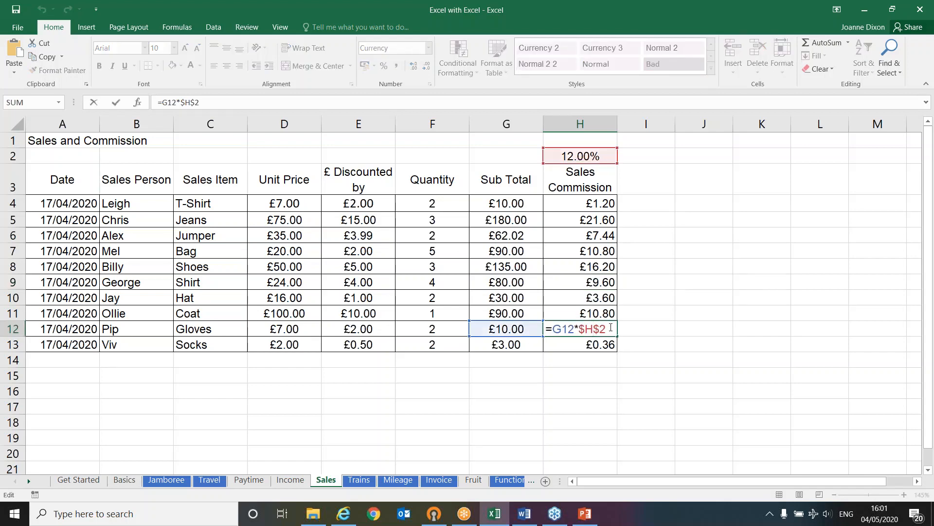
{"action": "key", "text": "Escape"}
Set the sales commission rate in H2 to 20%
{"action": "left_click", "coordinate": [573, 155]}
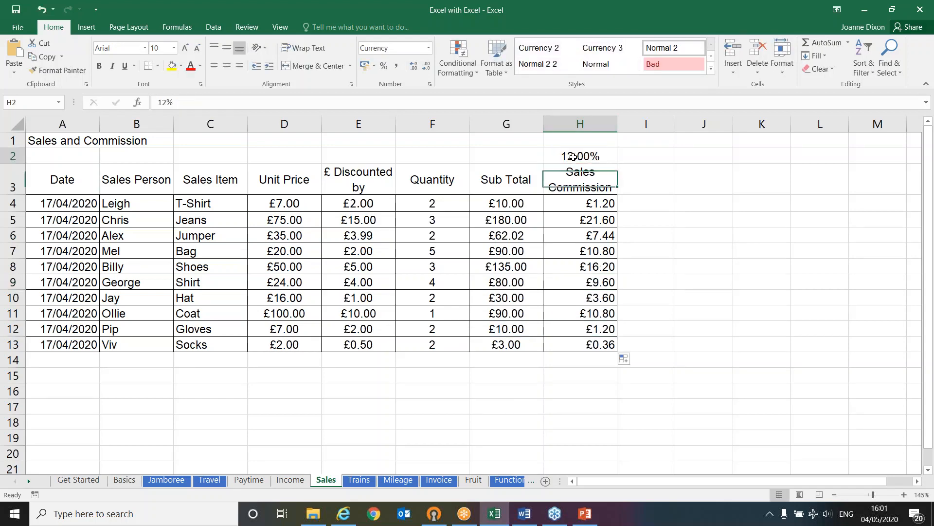
{"action": "type", "text": "20"}
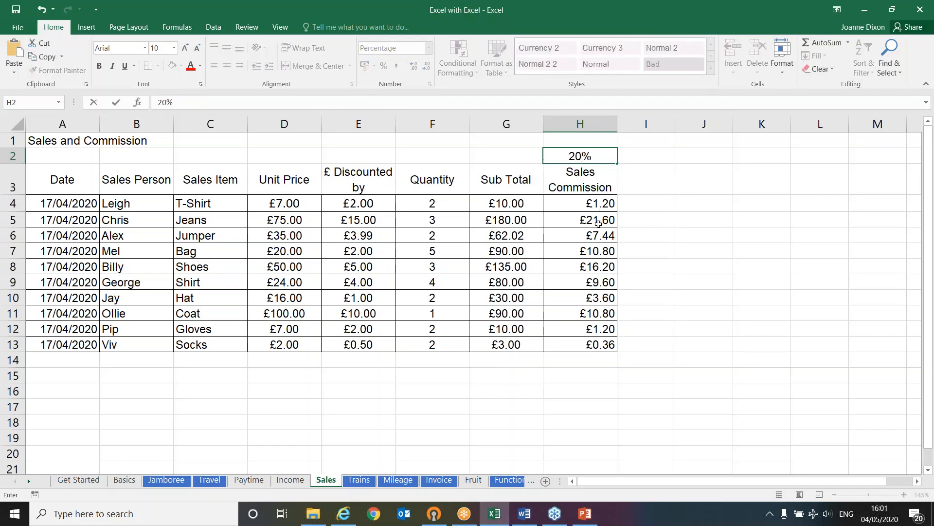
{"action": "key", "text": "Return"}
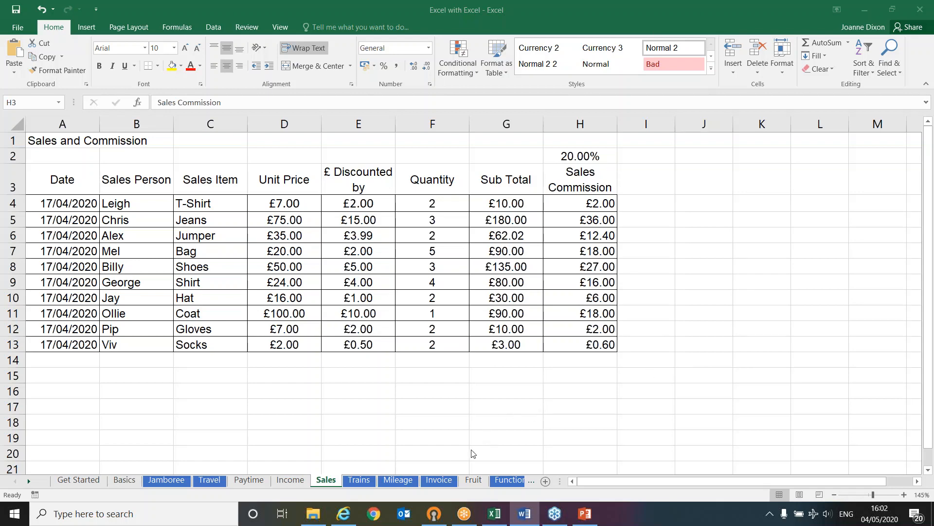
Go to the Fruit sheet and start inserting a function in cell K5
{"action": "left_click", "coordinate": [475, 482]}
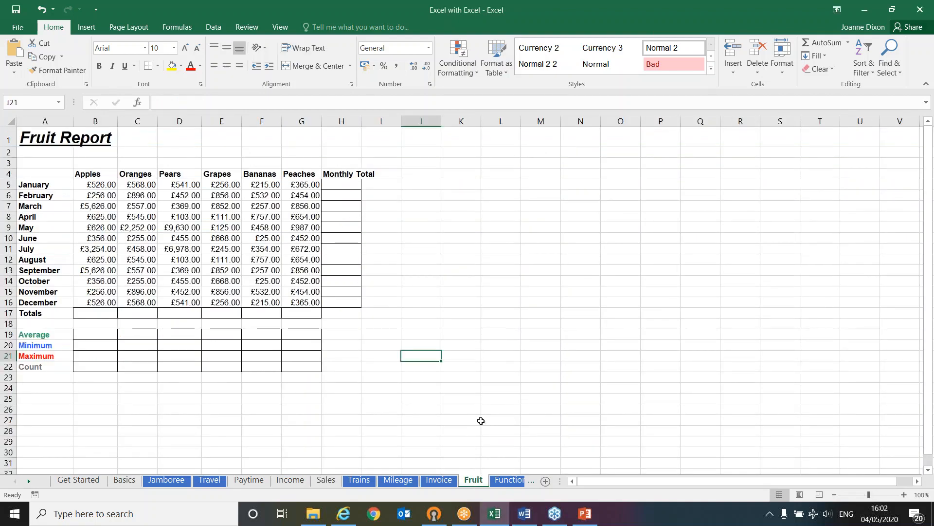
{"action": "scroll", "coordinate": [479, 422], "scroll_direction": "up", "scroll_amount": 2, "text": "ctrl"}
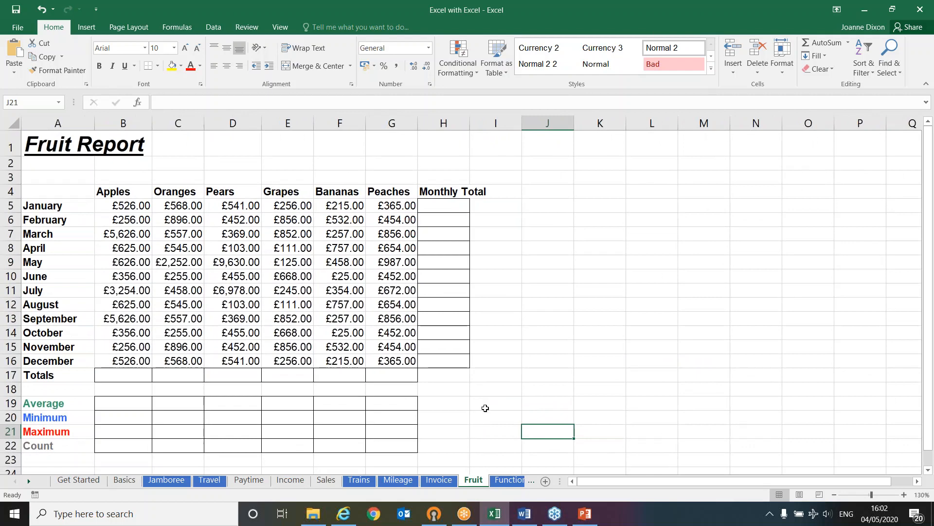
{"action": "left_click", "coordinate": [606, 209]}
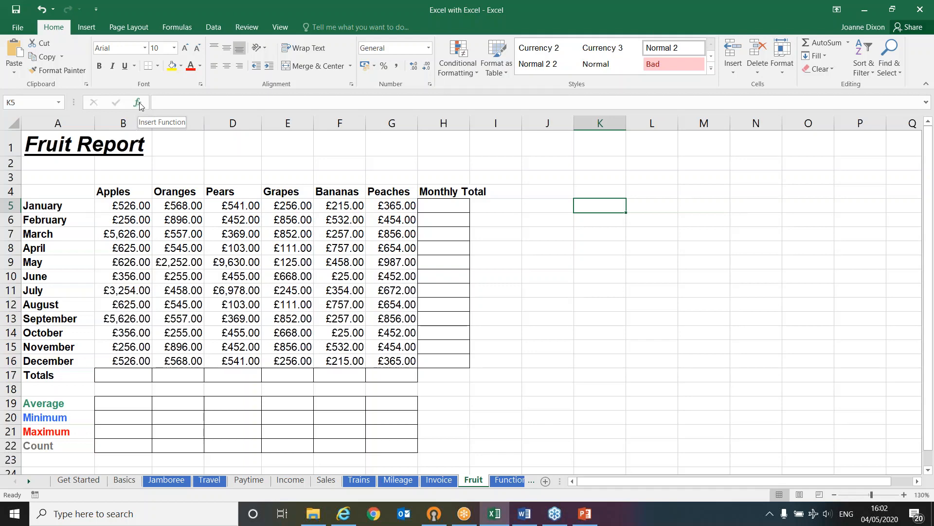
{"action": "left_click", "coordinate": [139, 102]}
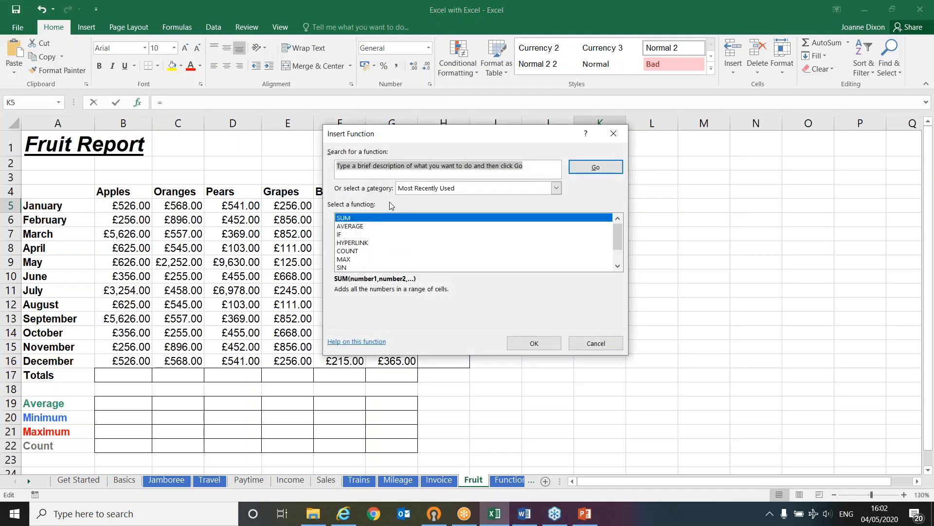
Browse the available functions in the Most Recently Used, Lookup & Reference and All categories, including the description of ACOSH
{"action": "left_click", "coordinate": [481, 189]}
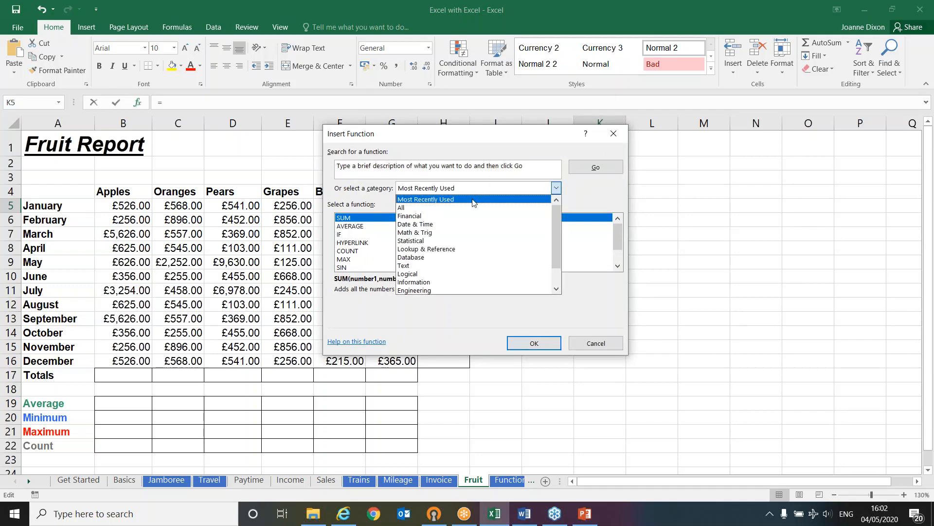
{"action": "left_click", "coordinate": [473, 201]}
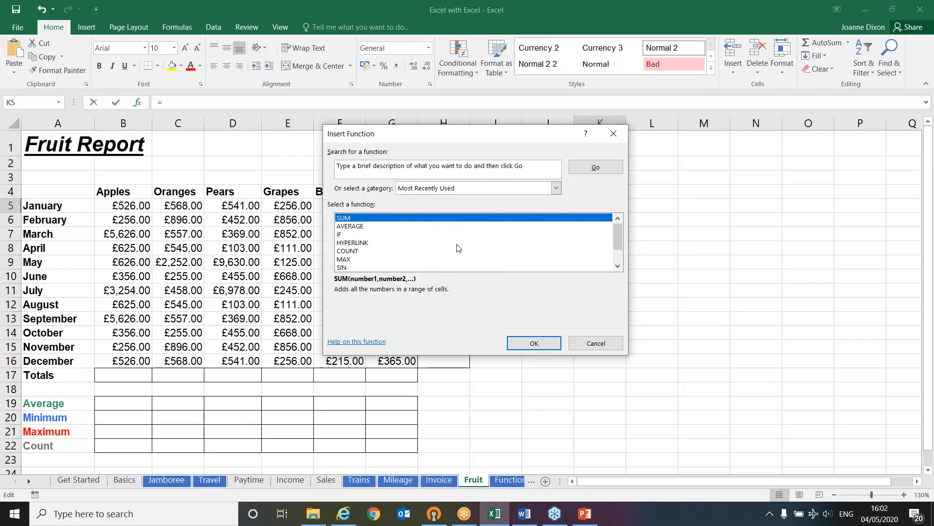
{"action": "left_click", "coordinate": [556, 188]}
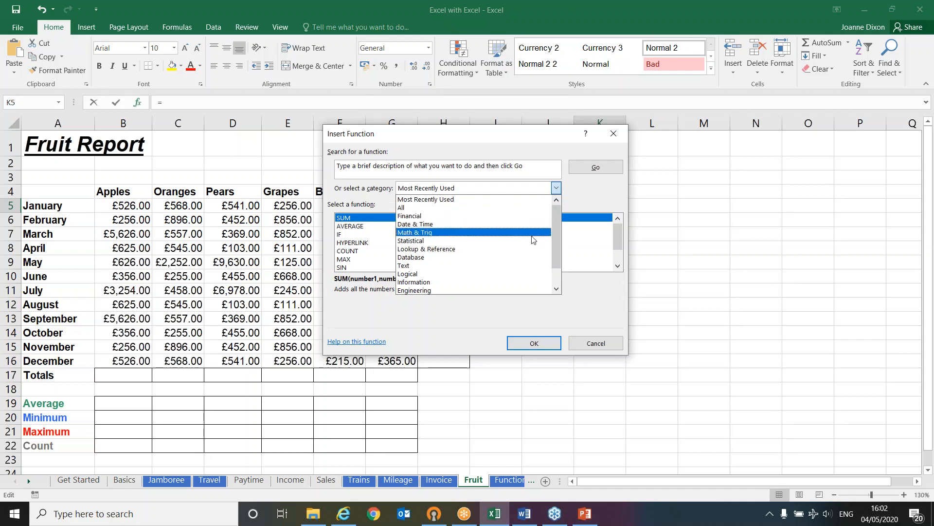
{"action": "left_click", "coordinate": [501, 248]}
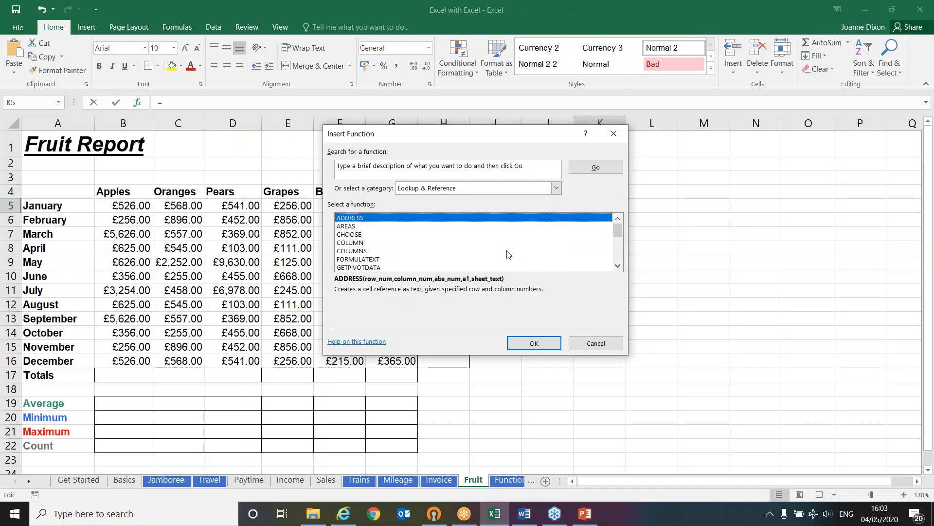
{"action": "scroll", "coordinate": [496, 256], "scroll_direction": "down", "scroll_amount": 3}
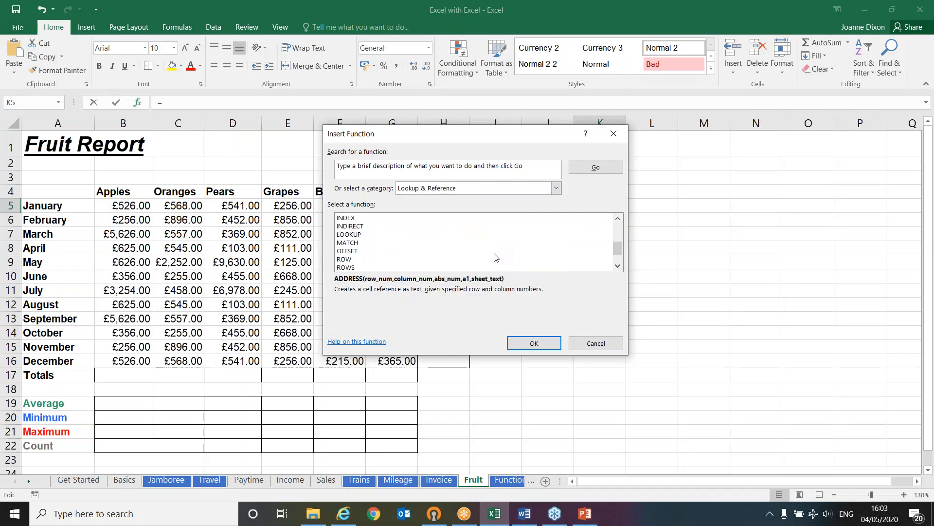
{"action": "scroll", "coordinate": [496, 256], "scroll_direction": "down", "scroll_amount": 1}
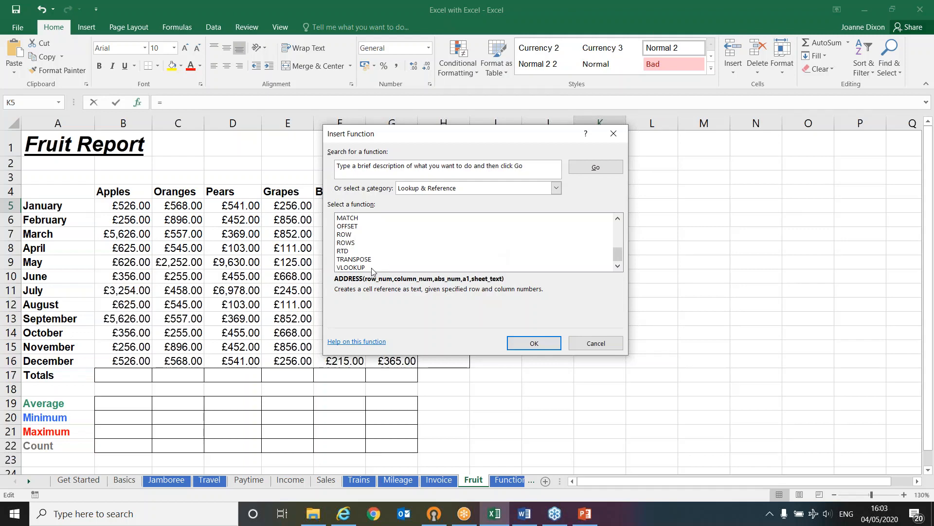
{"action": "left_click", "coordinate": [464, 189]}
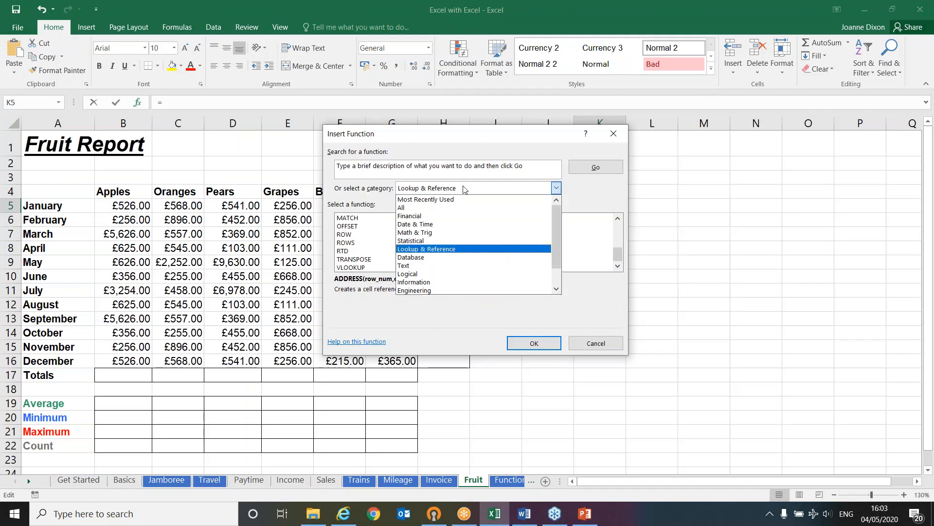
{"action": "left_click", "coordinate": [437, 208]}
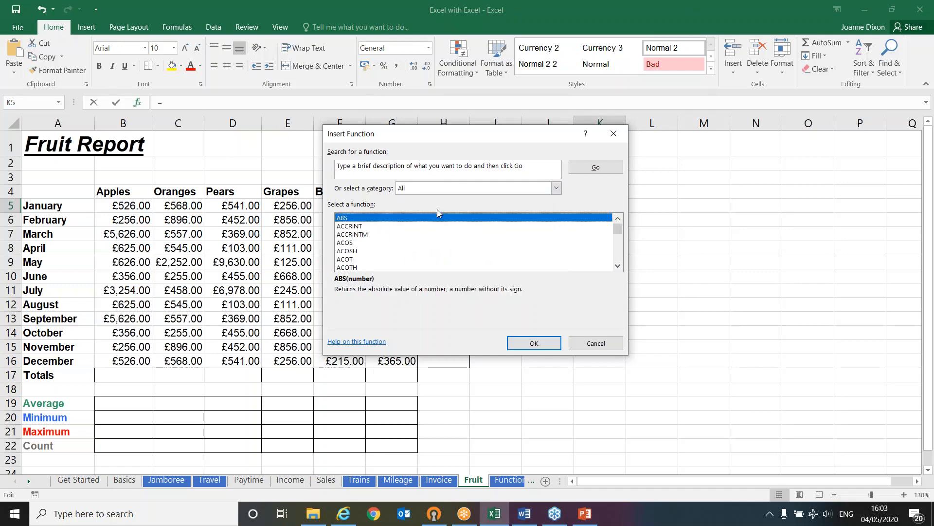
{"action": "scroll", "coordinate": [441, 241], "scroll_direction": "down", "scroll_amount": 20}
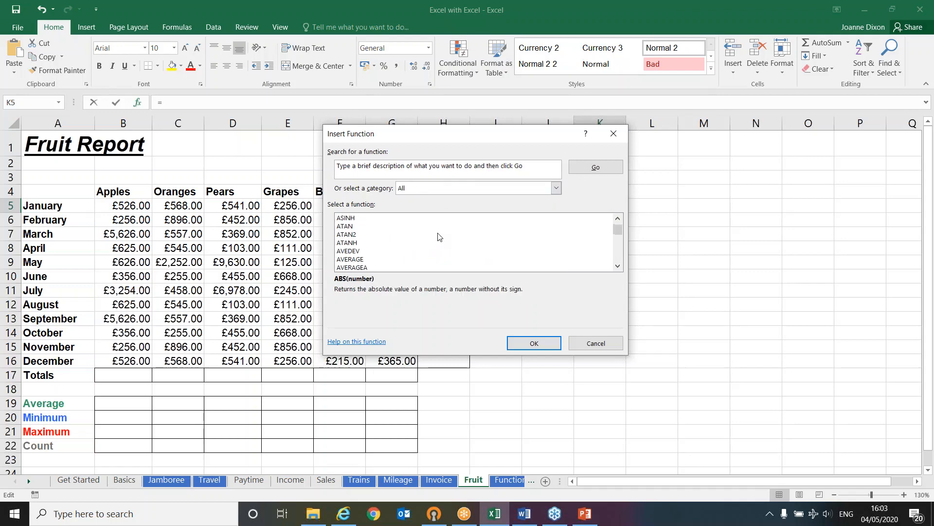
{"action": "scroll", "coordinate": [443, 245], "scroll_direction": "down", "scroll_amount": 14}
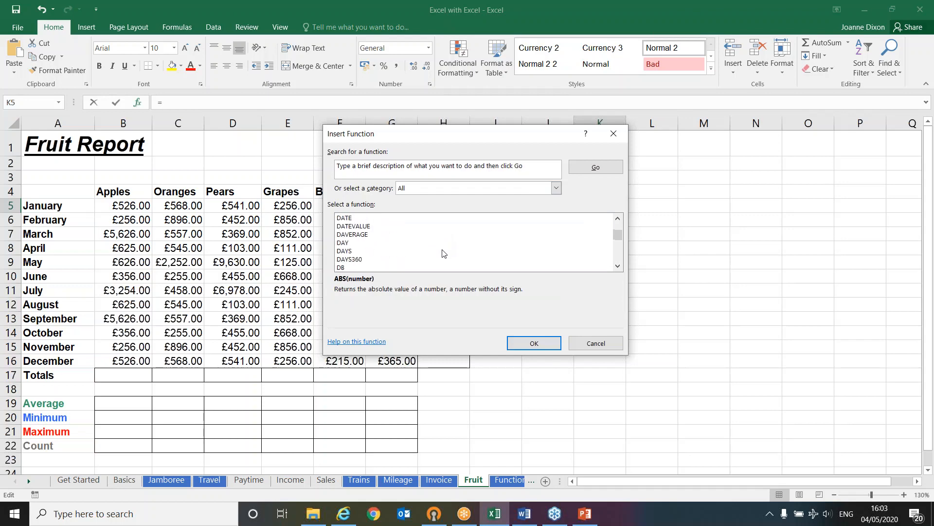
{"action": "left_click_drag", "start_coordinate": [618, 238], "coordinate": [621, 233]}
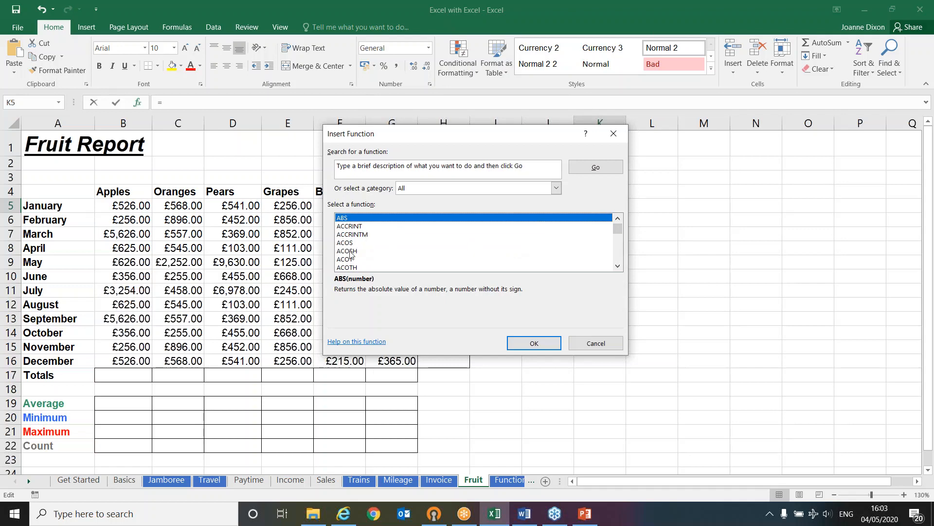
{"action": "left_click", "coordinate": [350, 253]}
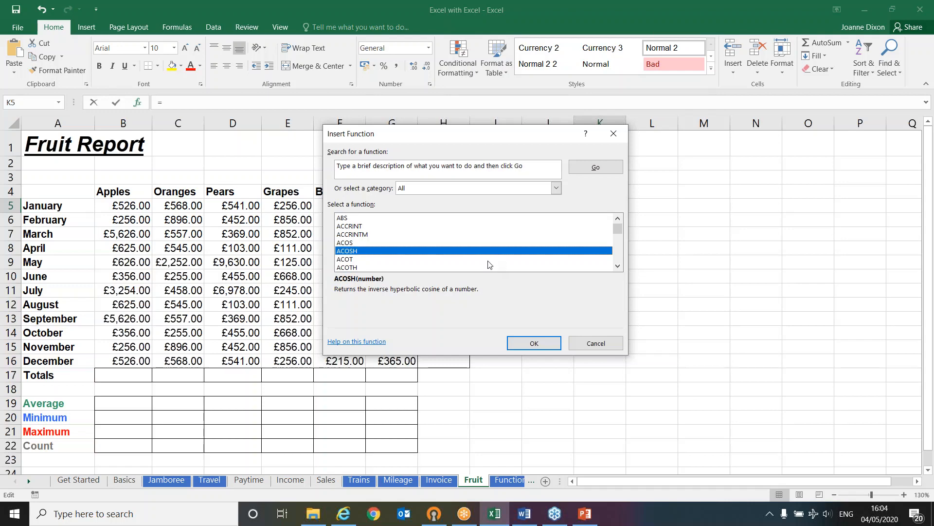
Choose the SUM function from the Most Recently Used category for cell K5
{"action": "left_click", "coordinate": [555, 189]}
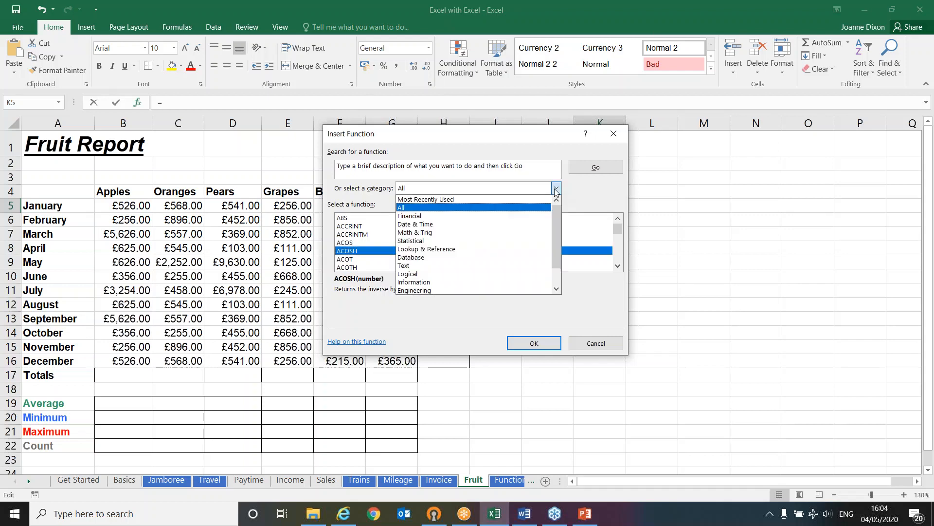
{"action": "left_click", "coordinate": [515, 199]}
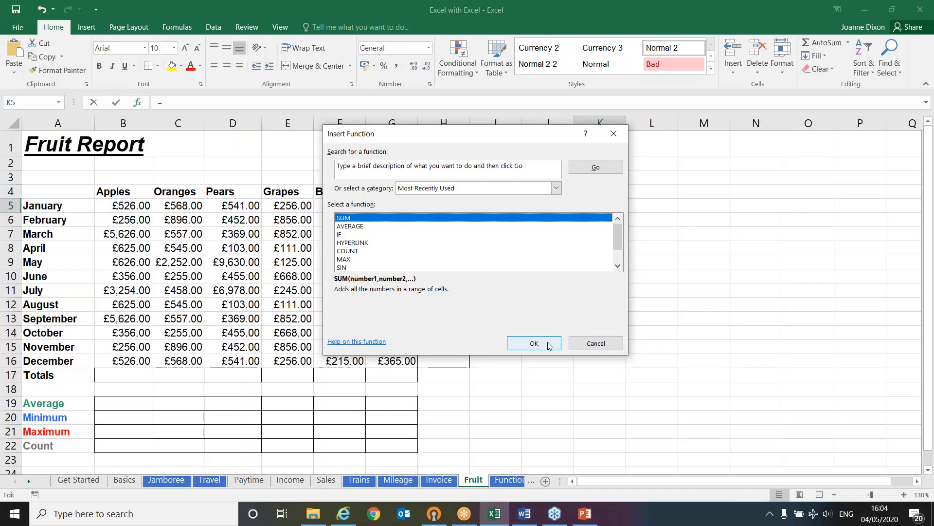
{"action": "left_click", "coordinate": [534, 343]}
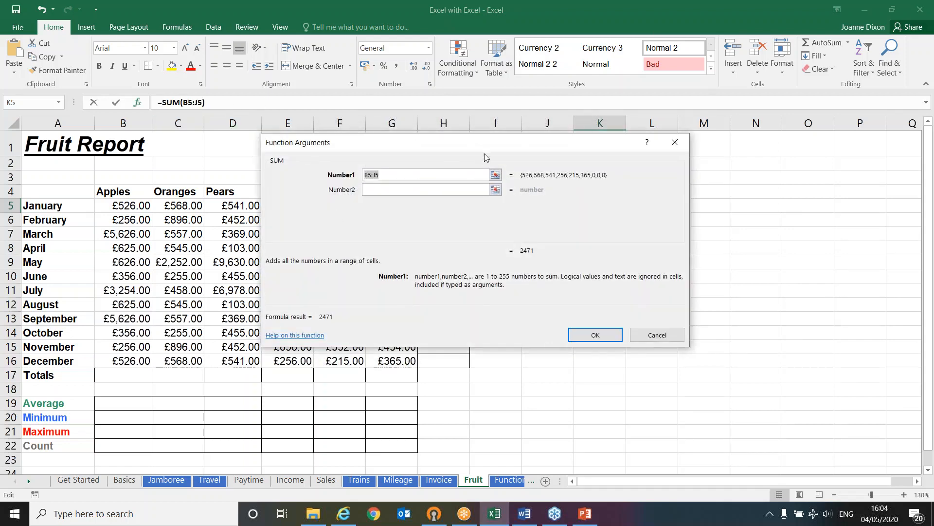
Set the SUM arguments in K5 to F5, F7, G7, C10:E11 and E13:E15, and insert the formula
{"action": "left_click_drag", "start_coordinate": [493, 142], "coordinate": [692, 232]}
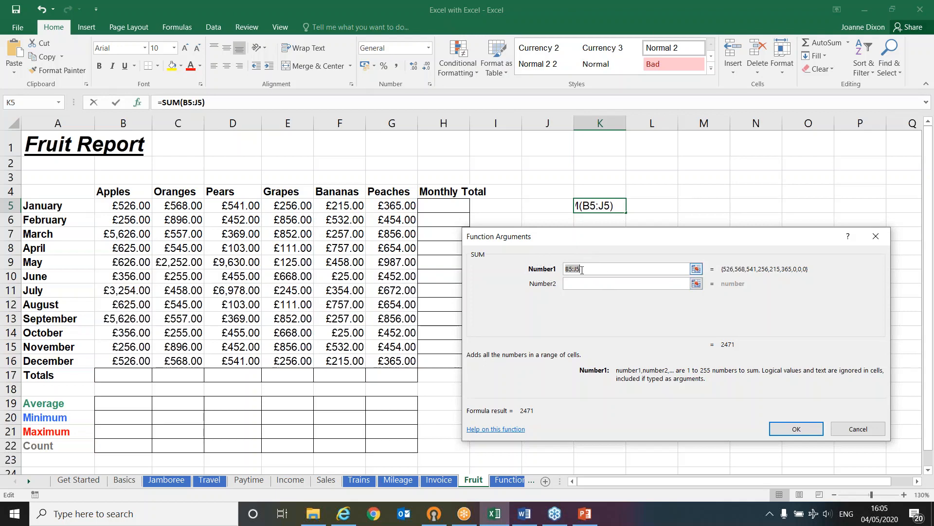
{"action": "left_click", "coordinate": [336, 207]}
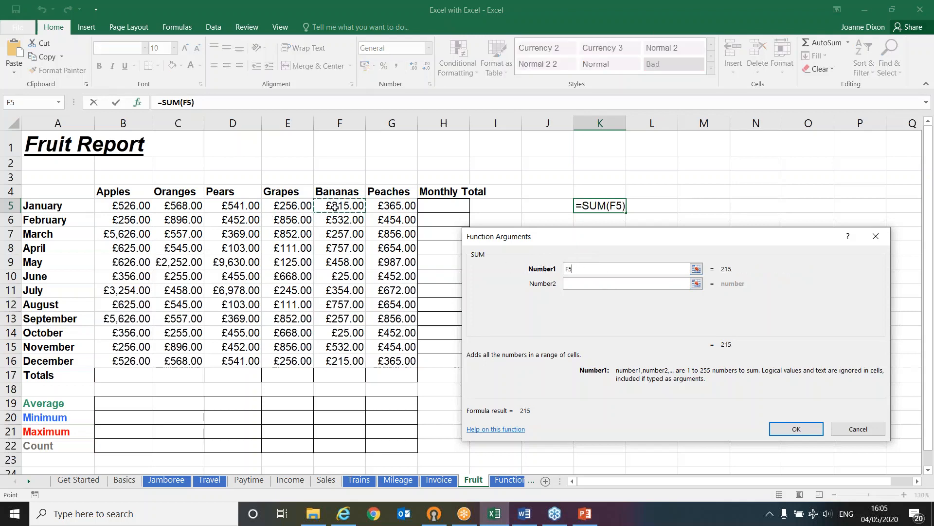
{"action": "left_click", "coordinate": [594, 283]}
{"action": "left_click", "coordinate": [339, 234]}
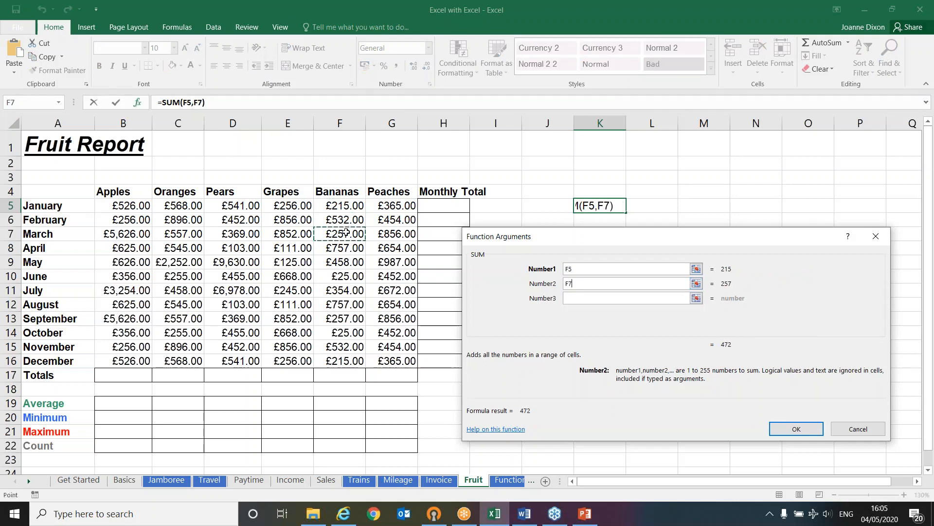
{"action": "left_click", "coordinate": [584, 298]}
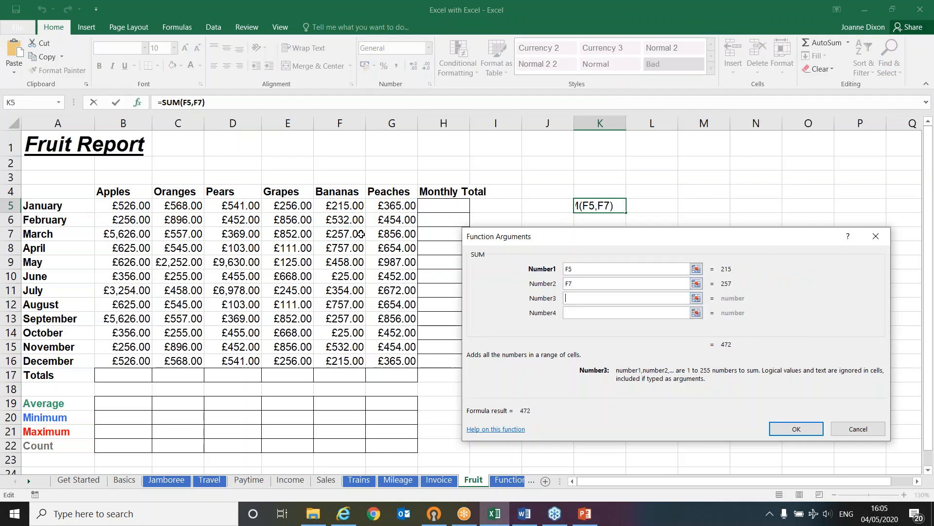
{"action": "left_click", "coordinate": [377, 232]}
{"action": "left_click", "coordinate": [566, 313]}
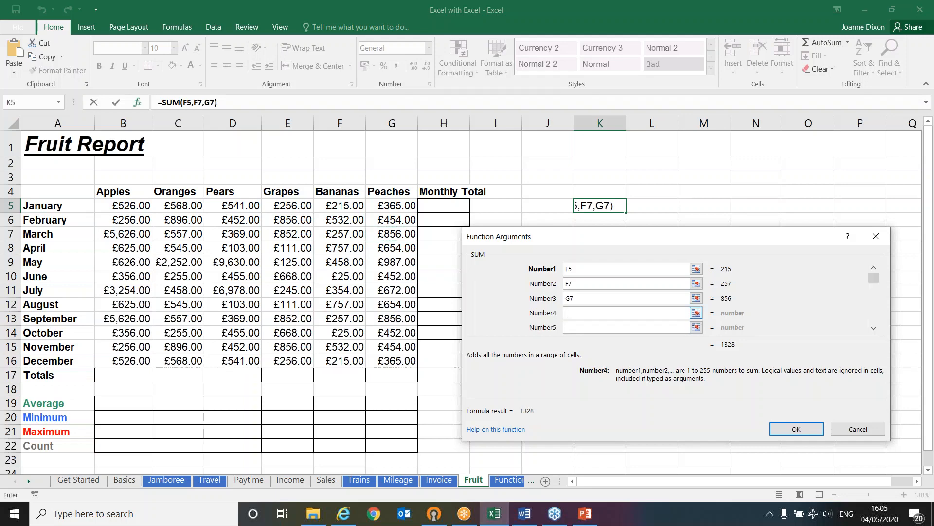
{"action": "left_click_drag", "start_coordinate": [201, 274], "coordinate": [297, 285]}
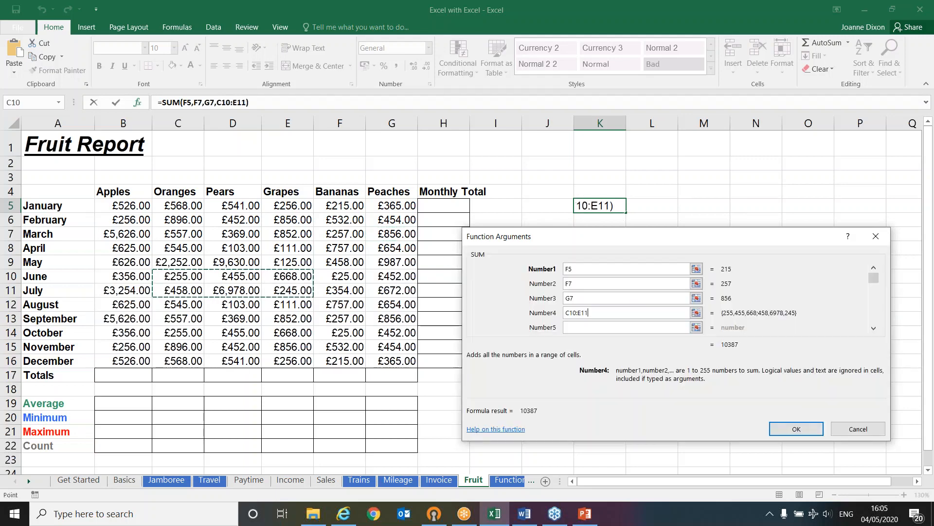
{"action": "left_click", "coordinate": [584, 327]}
{"action": "left_click_drag", "start_coordinate": [287, 318], "coordinate": [297, 346]}
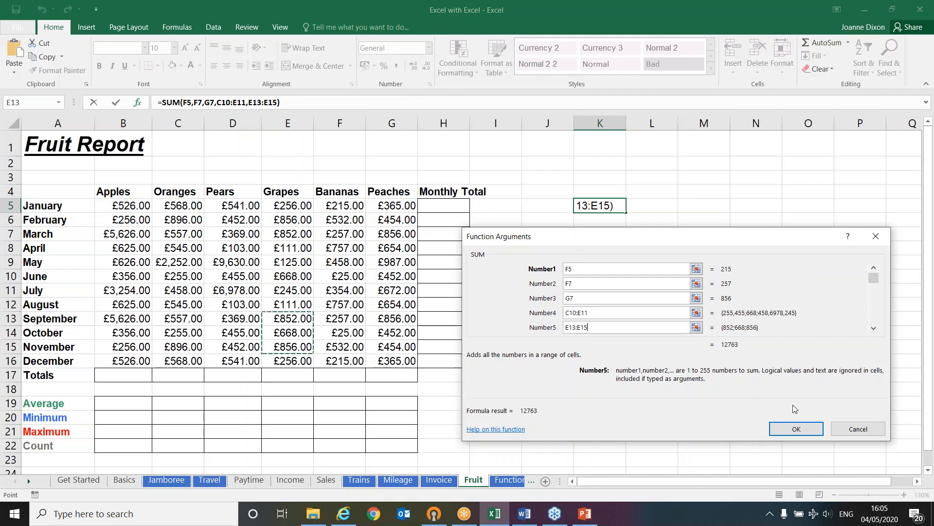
{"action": "left_click", "coordinate": [796, 428]}
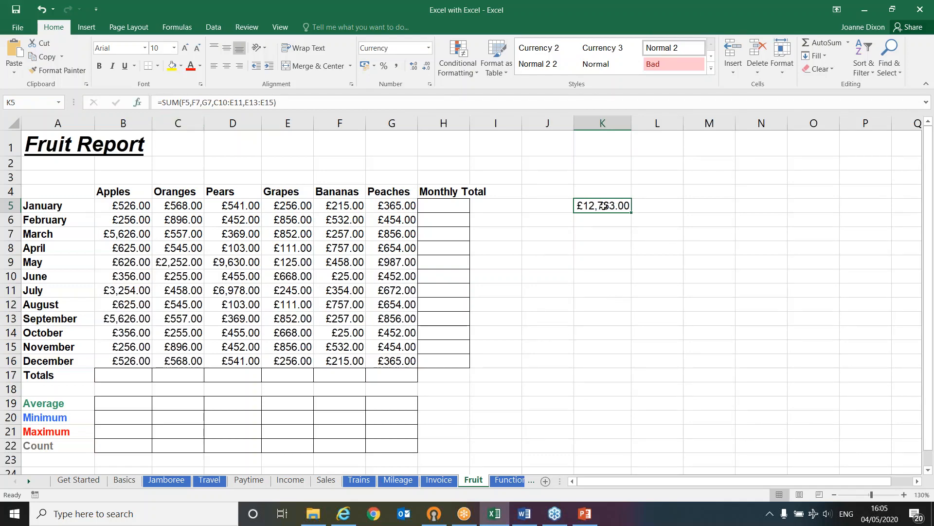
Reopen the function arguments of K5's SUM formula and change the fifth argument to E13:E14
{"action": "key", "text": "F2"}
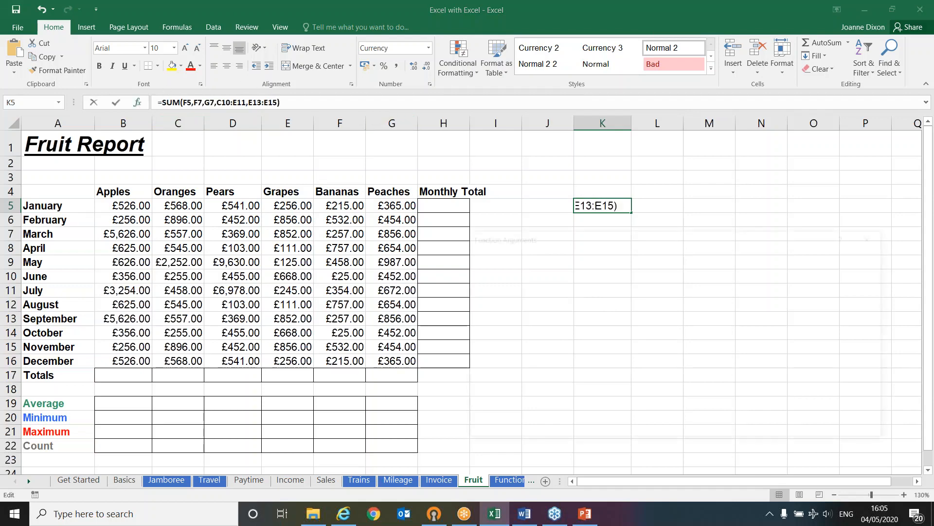
{"action": "key", "text": "shift+F3"}
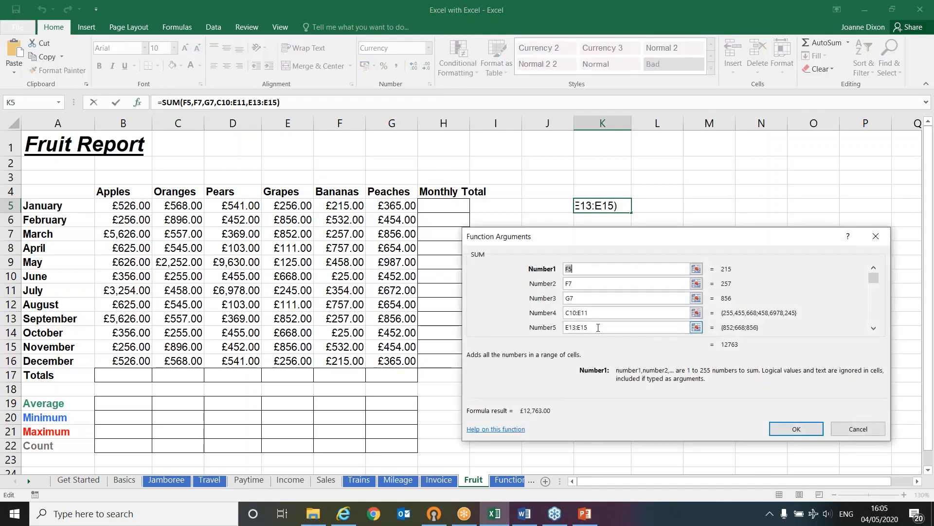
{"action": "left_click", "coordinate": [598, 327]}
{"action": "key", "text": "BackSpace"}
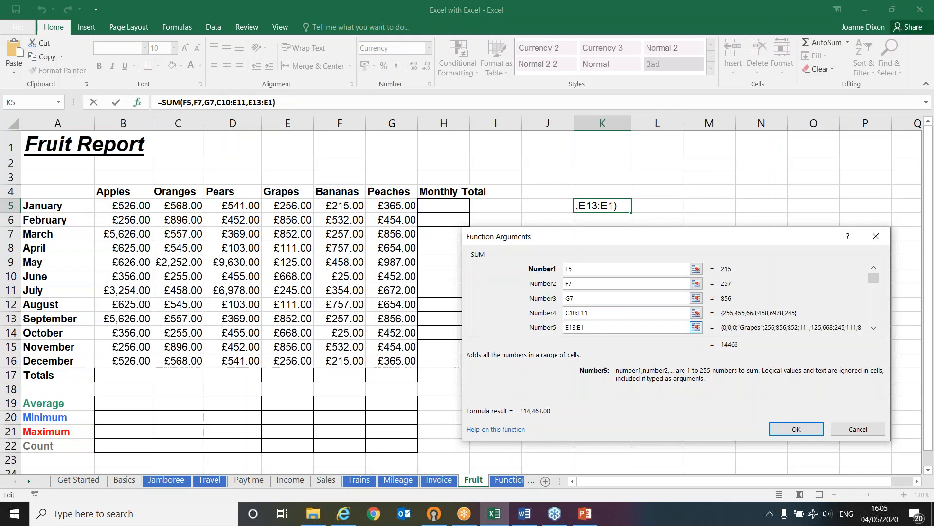
{"action": "type", "text": "4"}
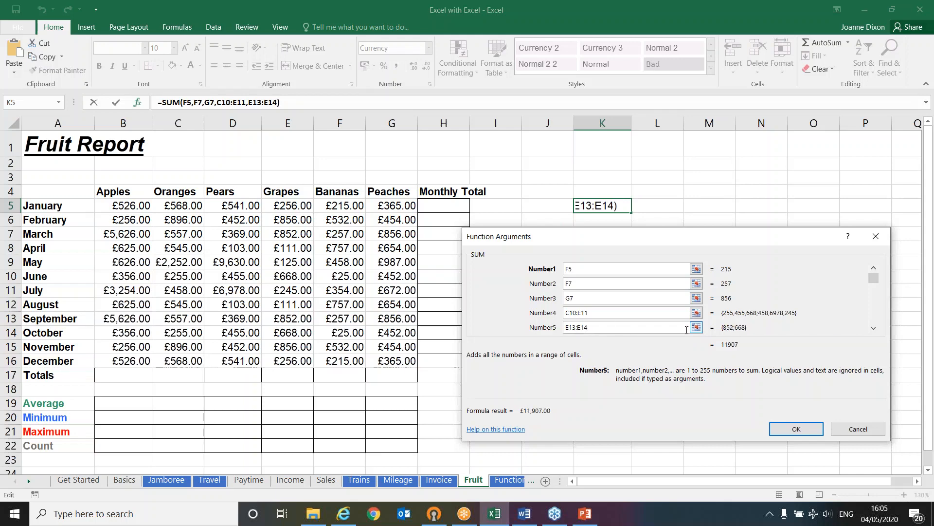
{"action": "left_click", "coordinate": [784, 427]}
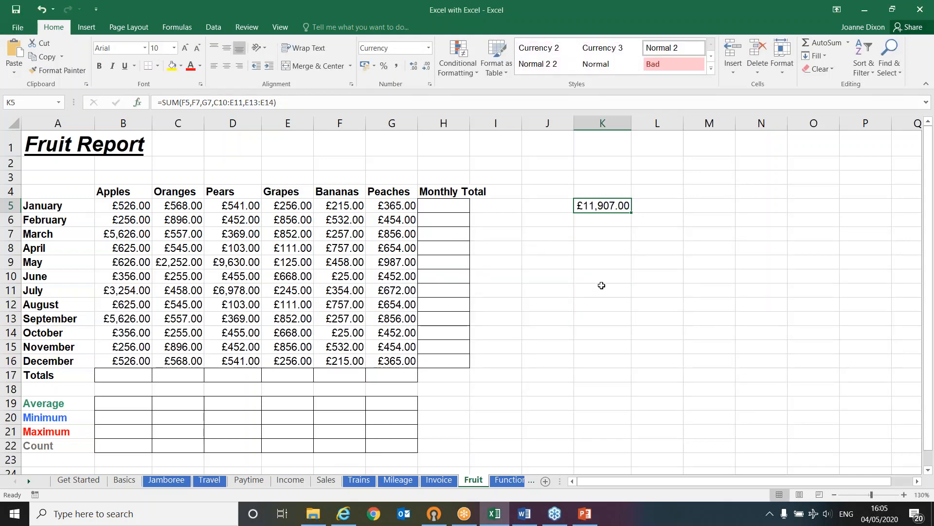
Enter a SUM formula in B17 that totals the Apples values in B5:B16, choosing SUM from the function suggestions
{"action": "left_click", "coordinate": [102, 374]}
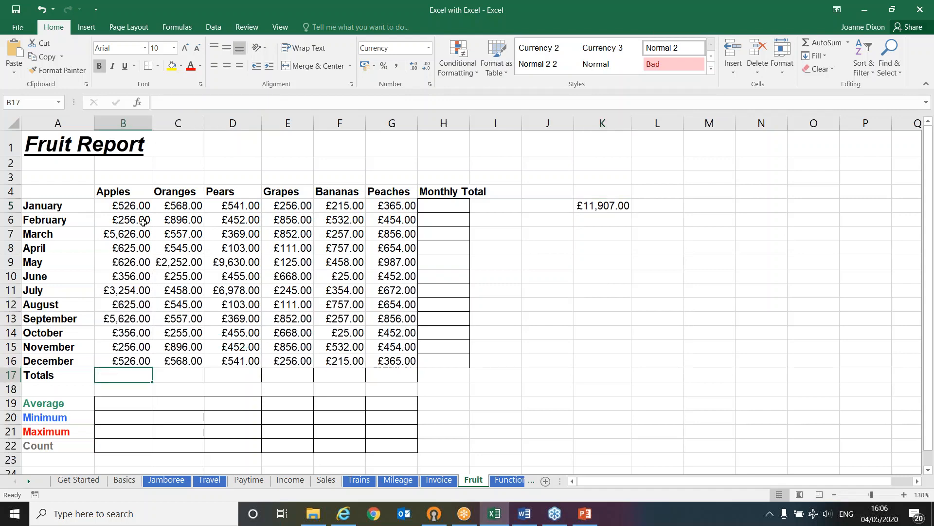
{"action": "left_click_drag", "start_coordinate": [138, 207], "coordinate": [114, 365]}
{"action": "left_click", "coordinate": [111, 375]}
{"action": "type", "text": "="}
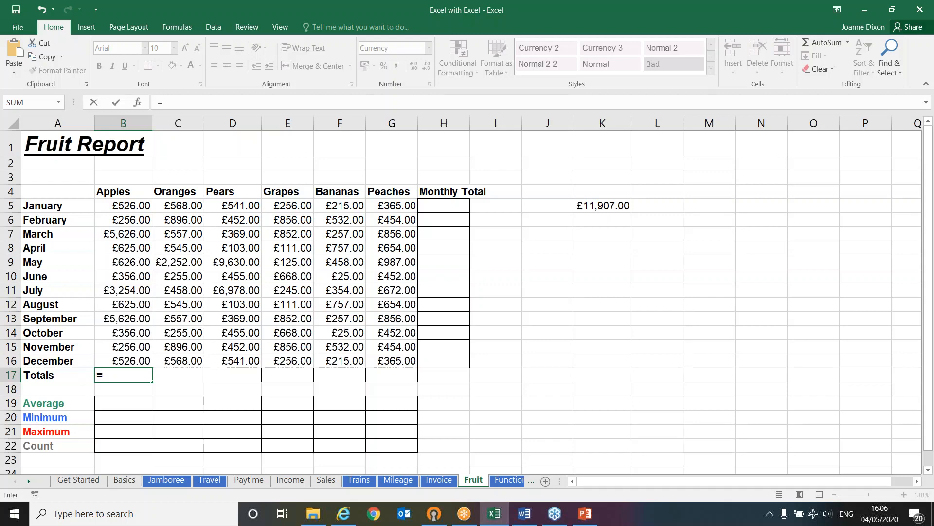
{"action": "type", "text": "s"}
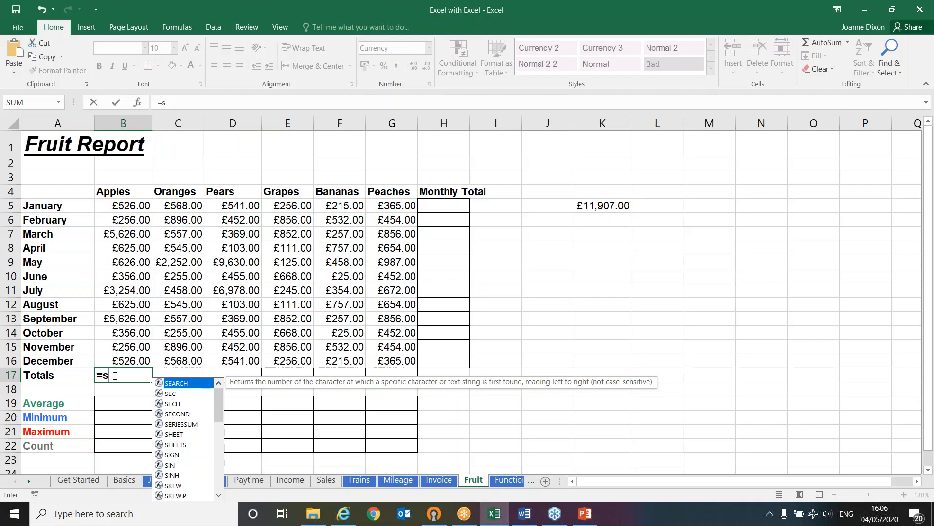
{"action": "type", "text": "u"}
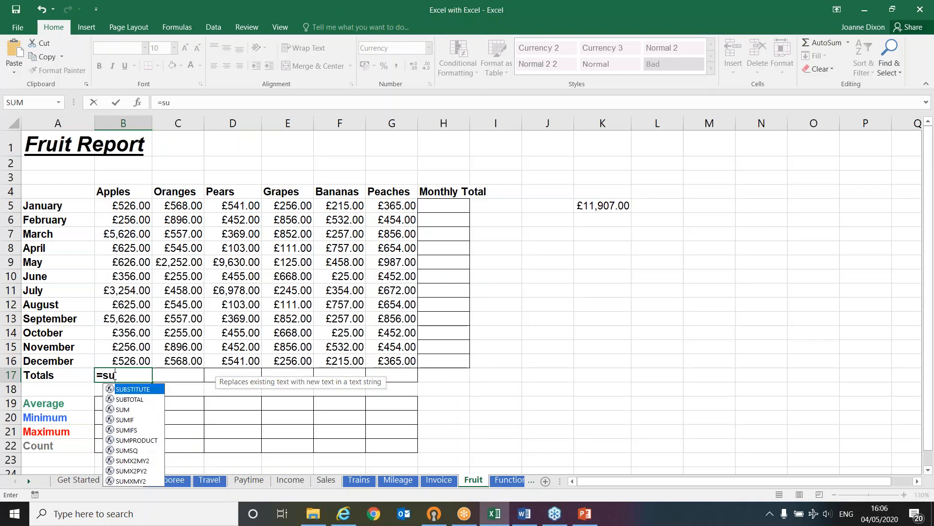
{"action": "left_click", "coordinate": [123, 410]}
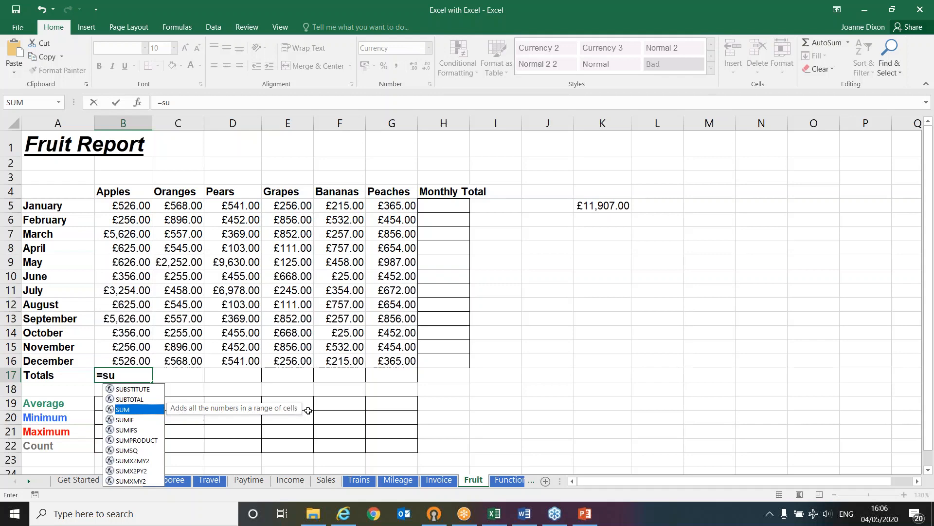
{"action": "double_click", "coordinate": [132, 409]}
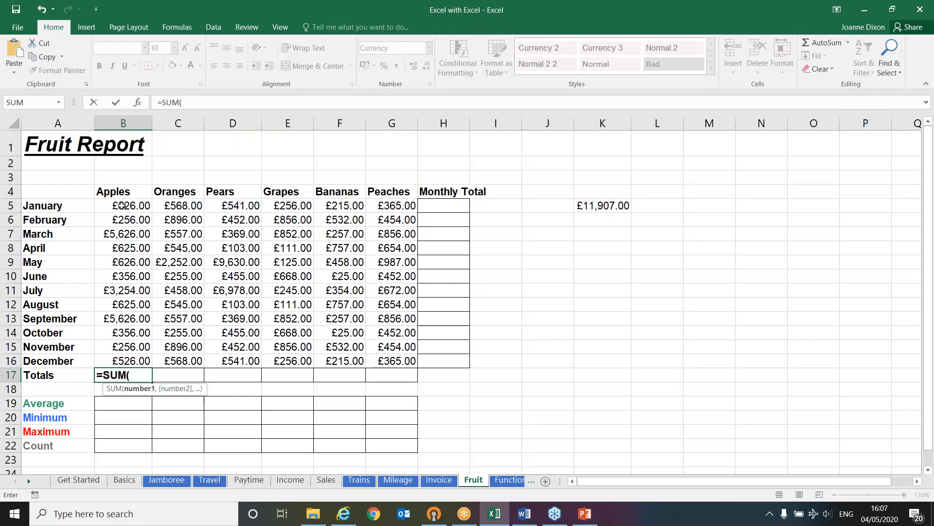
{"action": "left_click_drag", "start_coordinate": [124, 206], "coordinate": [133, 358]}
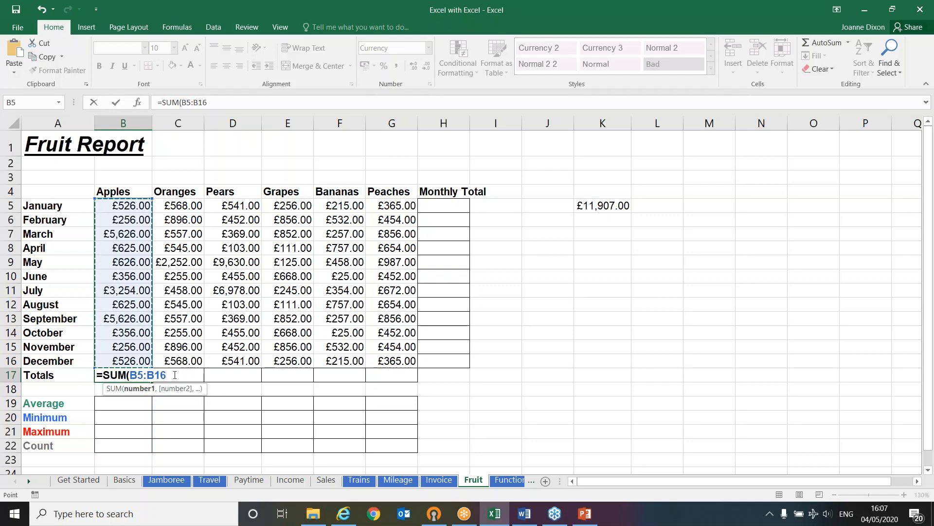
{"action": "type", "text": ")"}
{"action": "key", "text": "Return"}
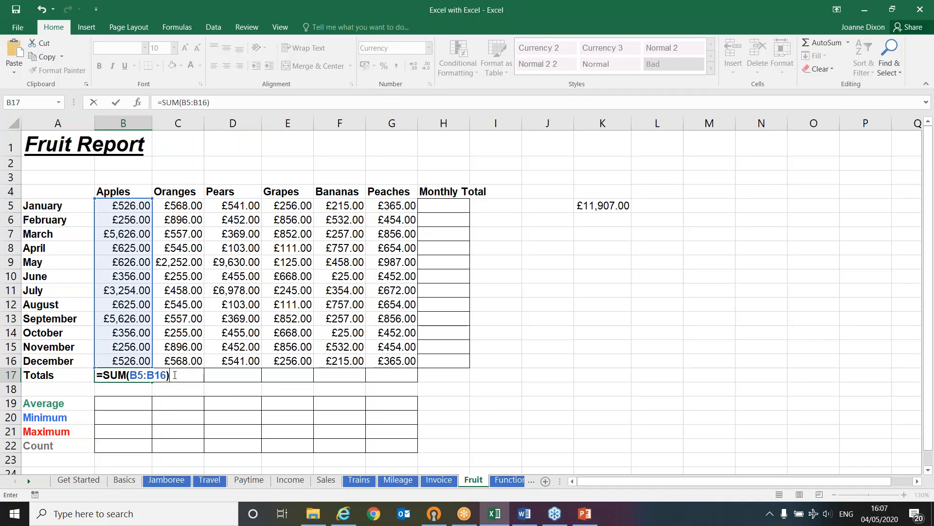
{"action": "key", "text": "Return"}
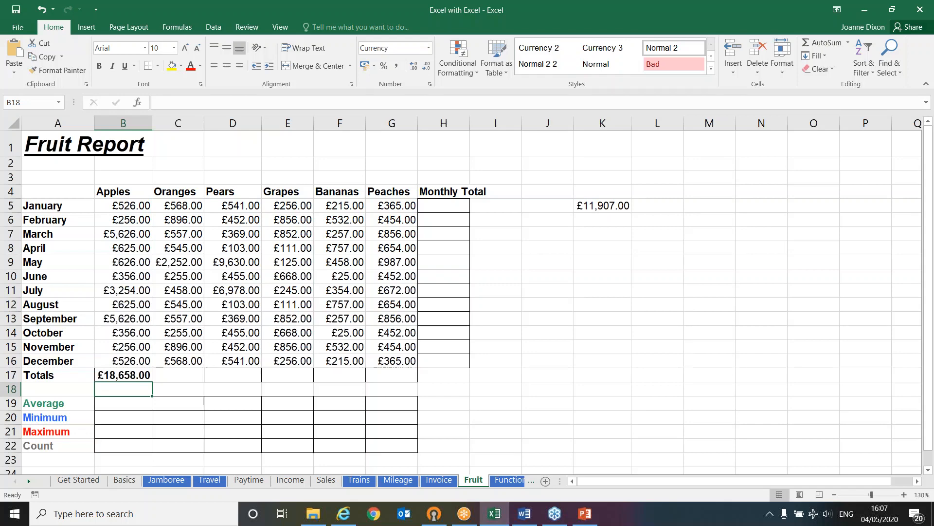
Inspect the cell references used by the SUM formulas in K5 and B17 without changing them
{"action": "double_click", "coordinate": [605, 206]}
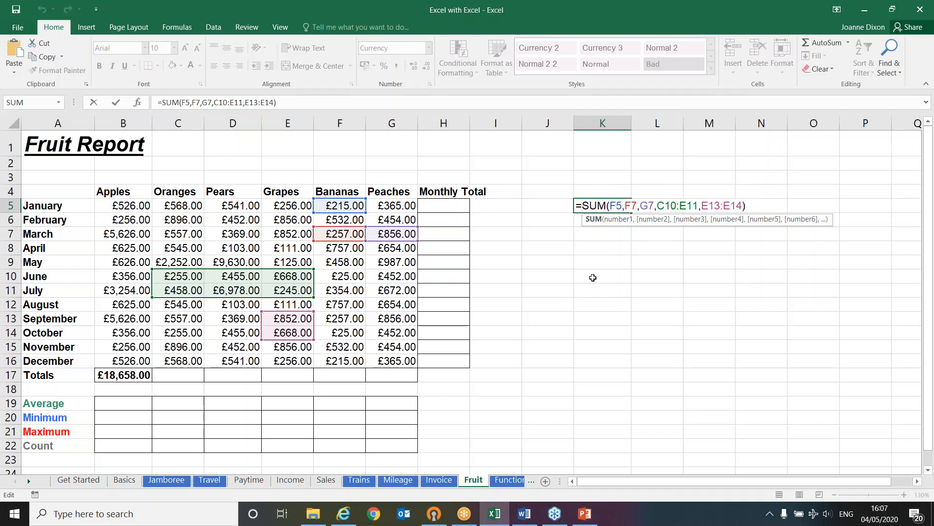
{"action": "key", "text": "ctrl+Return"}
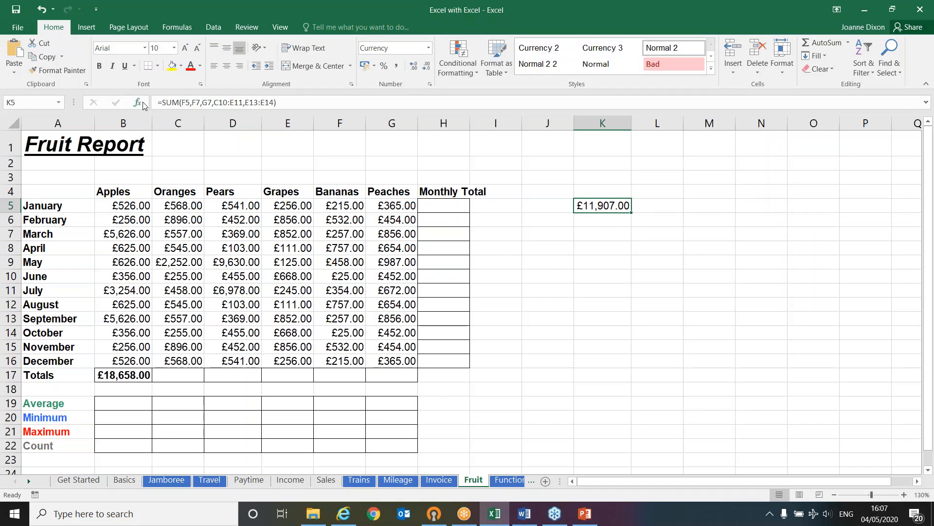
{"action": "double_click", "coordinate": [119, 374]}
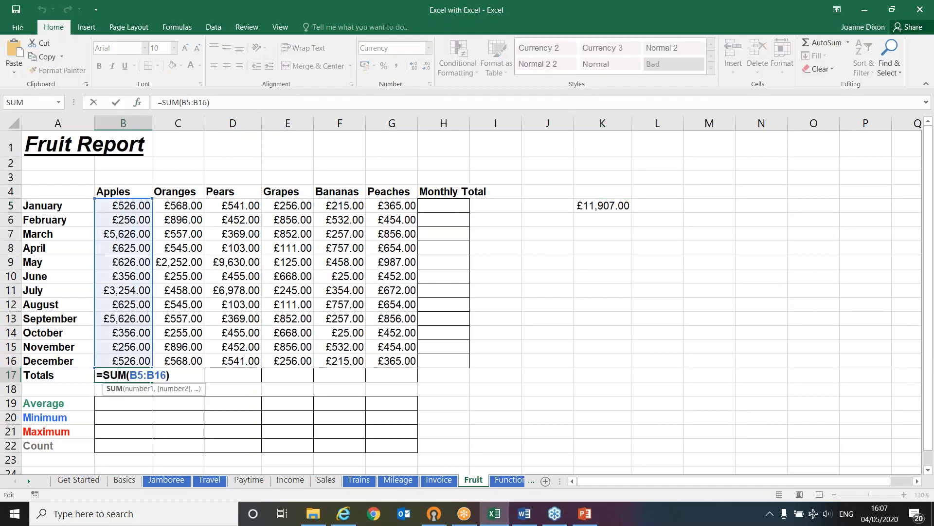
{"action": "key", "text": "ctrl+Return"}
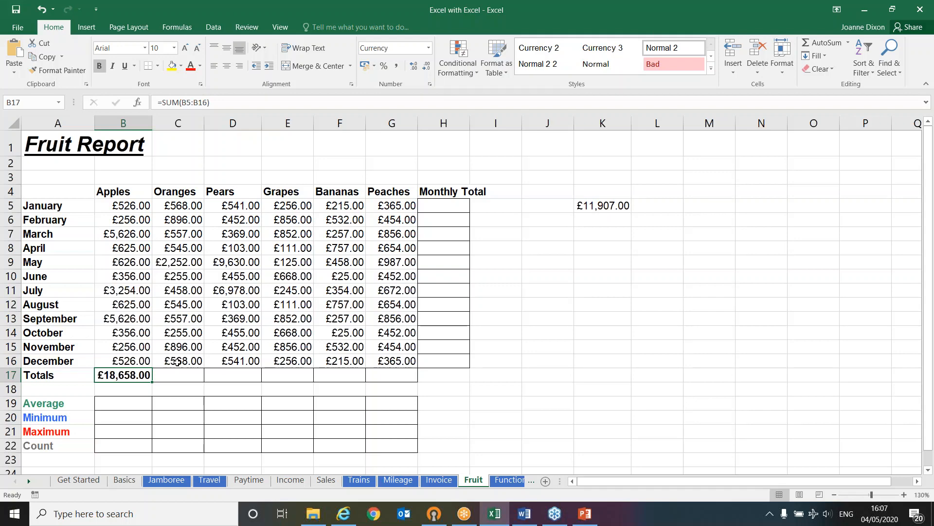
Total the Oranges values C5:C16 in C17 with AutoSum and fill the formula across to G17
{"action": "left_click", "coordinate": [180, 371]}
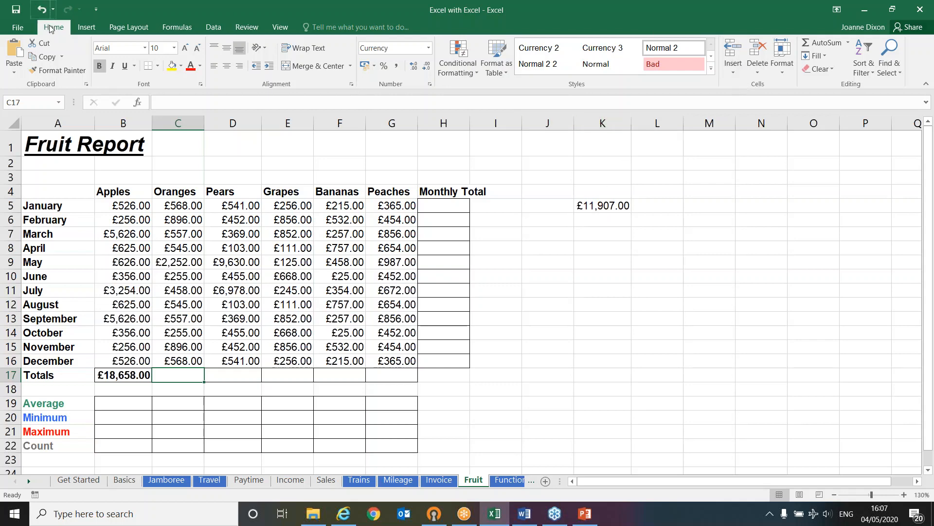
{"action": "left_click", "coordinate": [821, 43]}
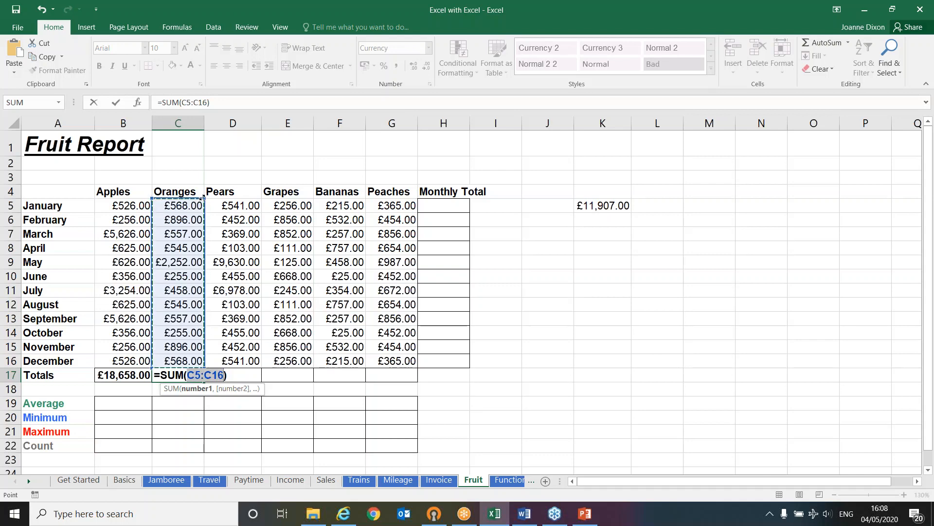
{"action": "mouse_move", "coordinate": [205, 199]}
{"action": "left_mouse_down"}
{"action": "mouse_move", "coordinate": [198, 229]}
{"action": "mouse_move", "coordinate": [203, 199]}
{"action": "left_mouse_up"}
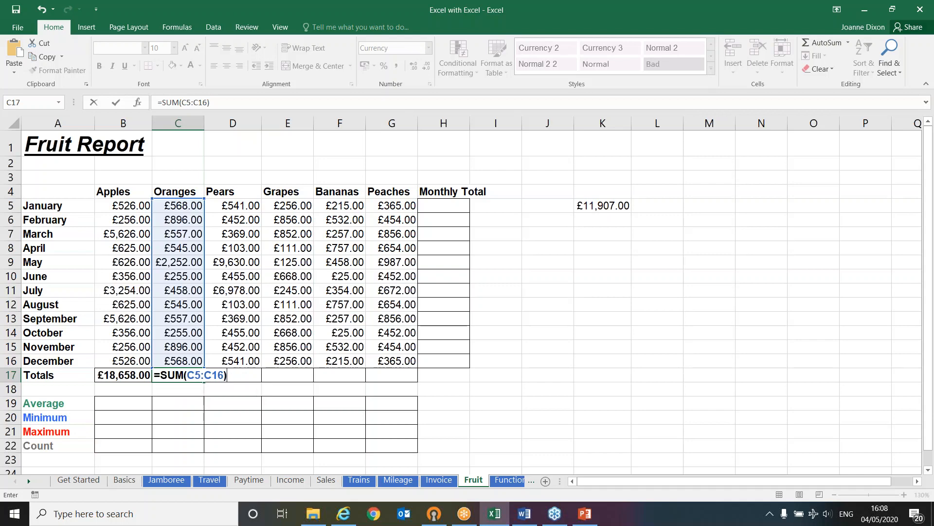
{"action": "key", "text": "Return"}
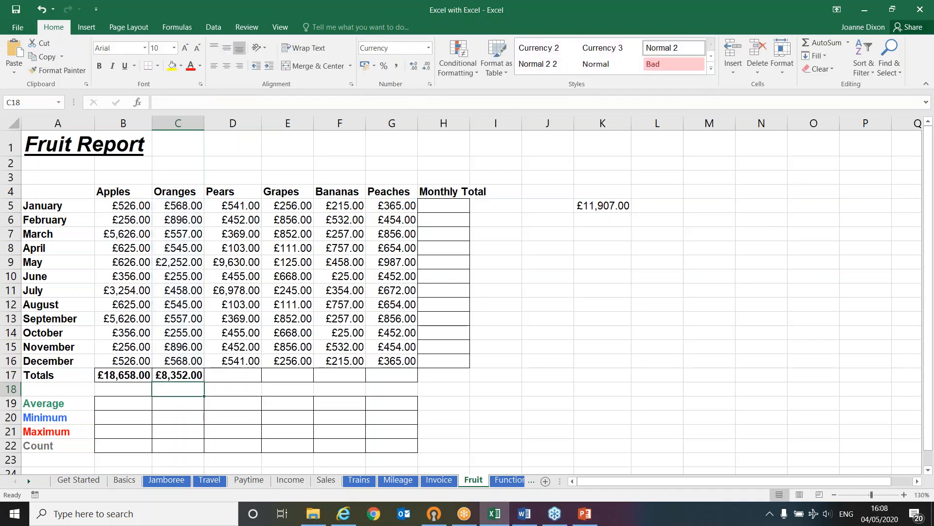
{"action": "left_click", "coordinate": [180, 373]}
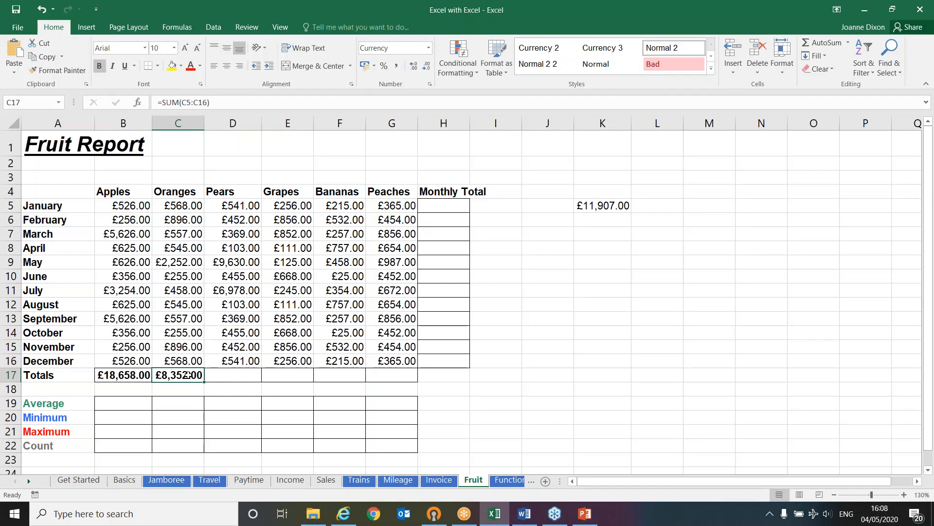
{"action": "left_click_drag", "start_coordinate": [204, 382], "coordinate": [400, 383]}
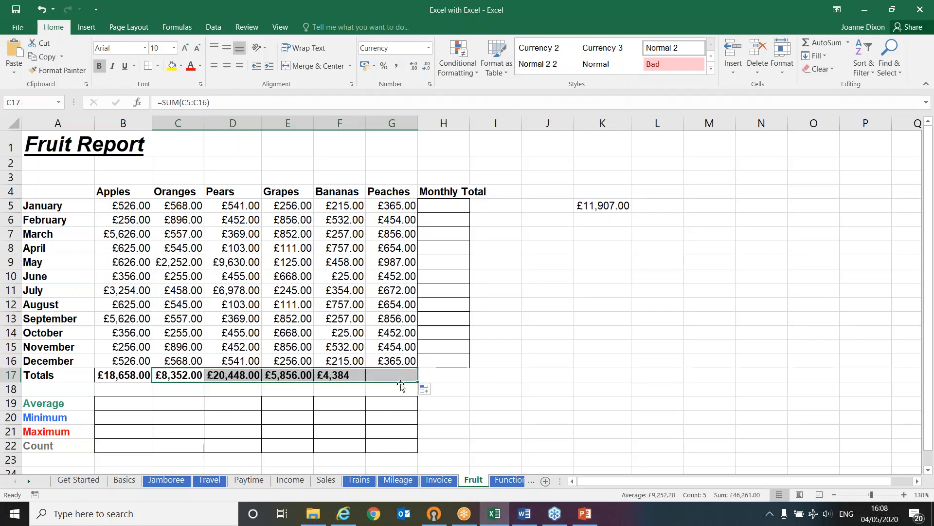
Compare the column references in the Totals formulas of C17 and D17 without changing them
{"action": "left_click", "coordinate": [167, 375]}
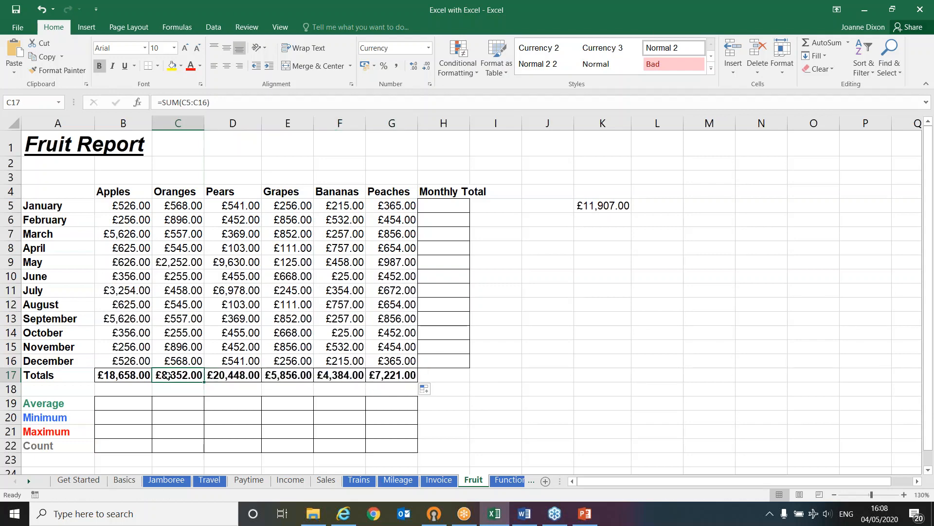
{"action": "double_click", "coordinate": [188, 374]}
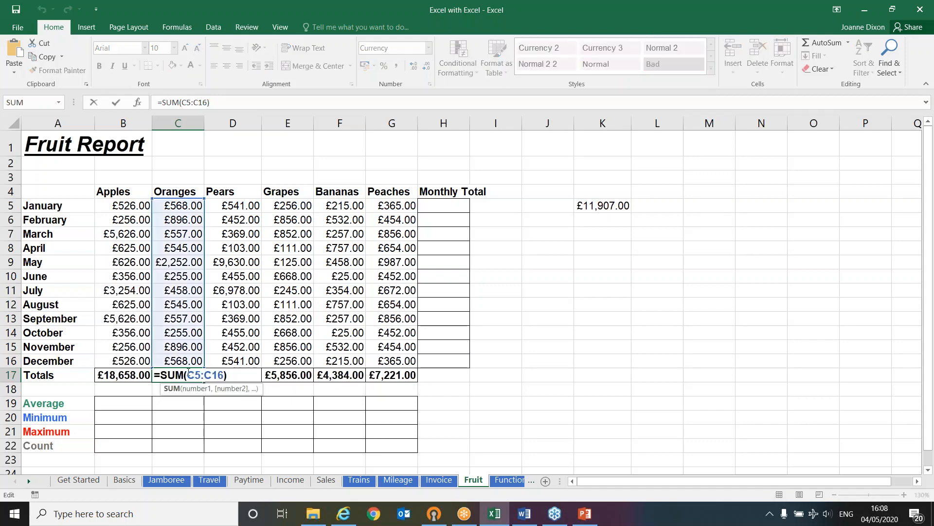
{"action": "key", "text": "Escape"}
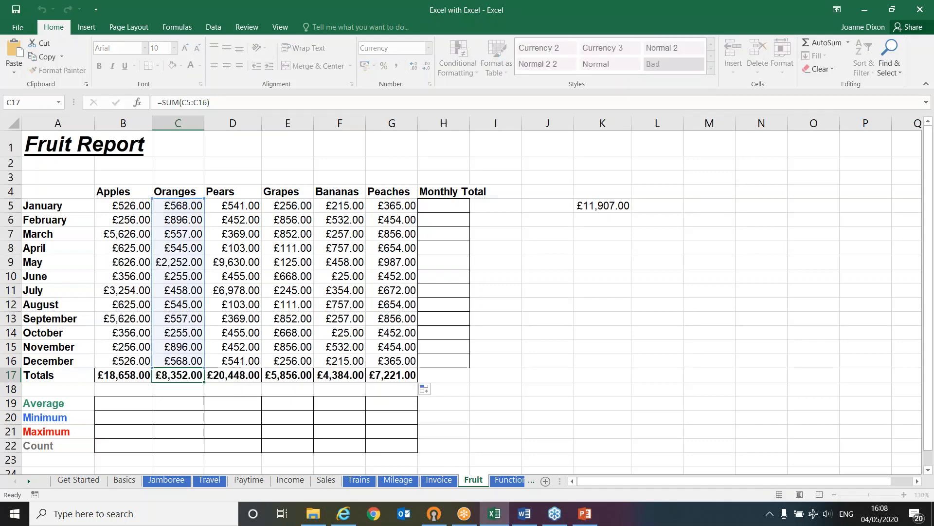
{"action": "double_click", "coordinate": [239, 375]}
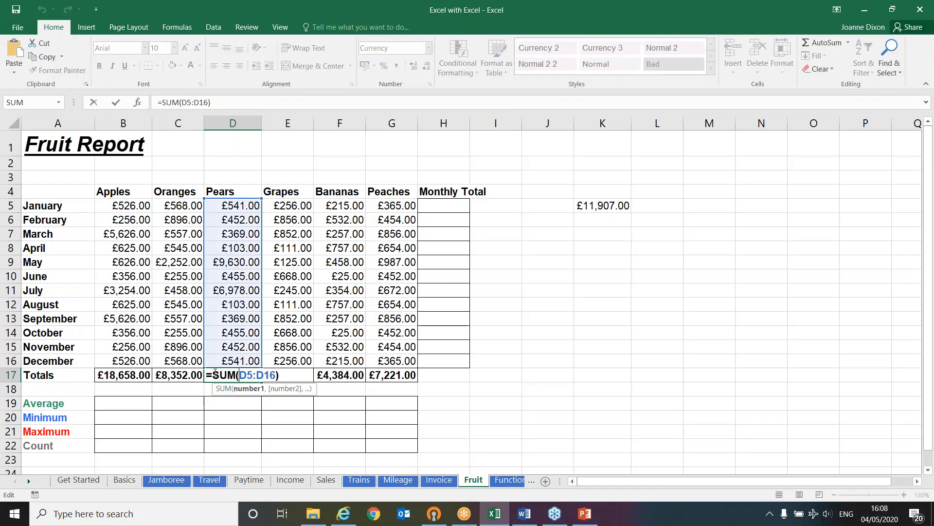
{"action": "key", "text": "Escape"}
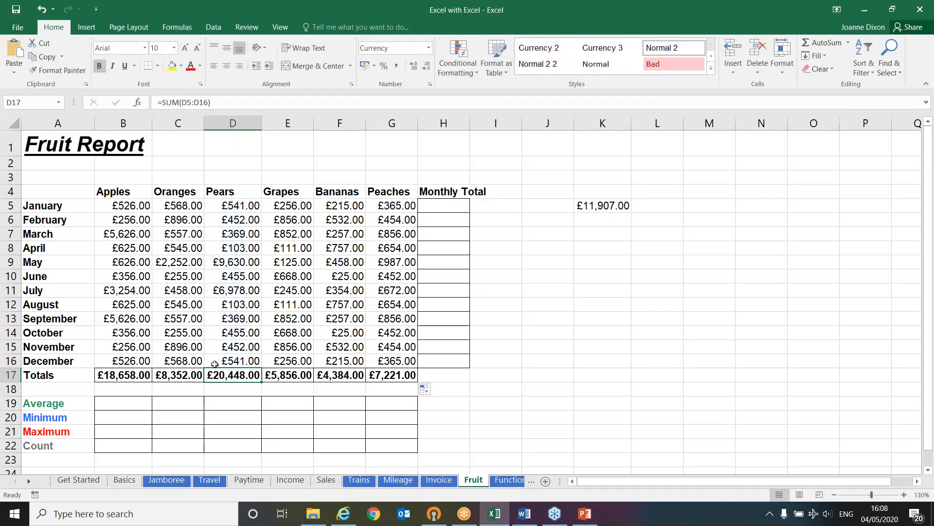
Use AutoSum for the January and February monthly totals, summing B5:G5 in H5 and B6:G6 in H6
{"action": "left_click", "coordinate": [451, 209]}
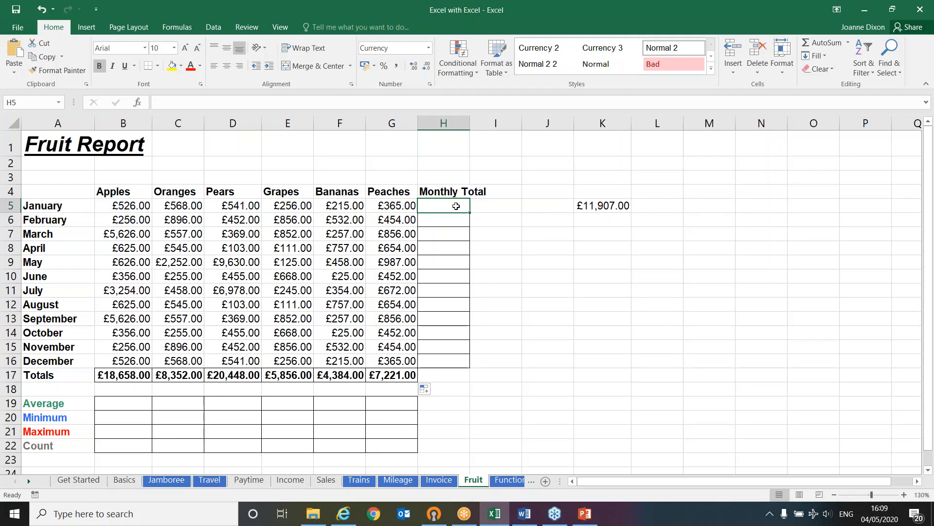
{"action": "left_click", "coordinate": [815, 43]}
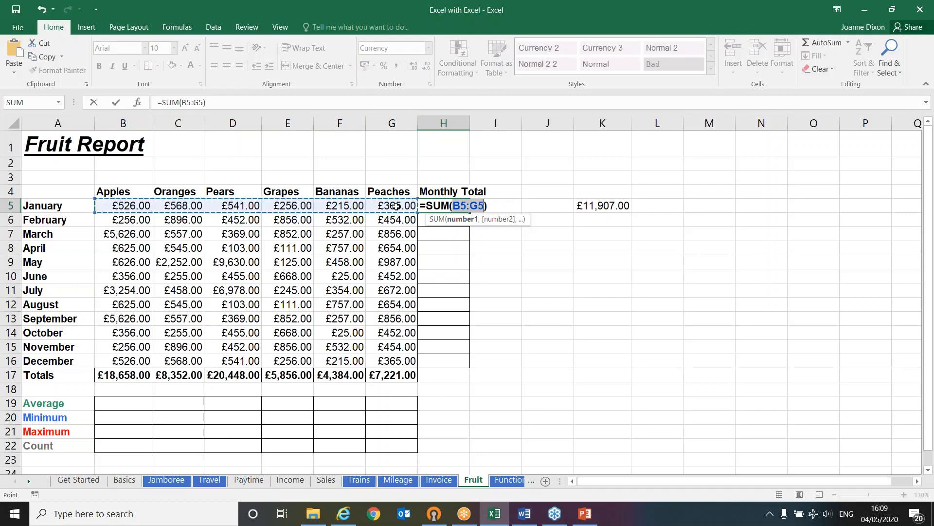
{"action": "key", "text": "Return"}
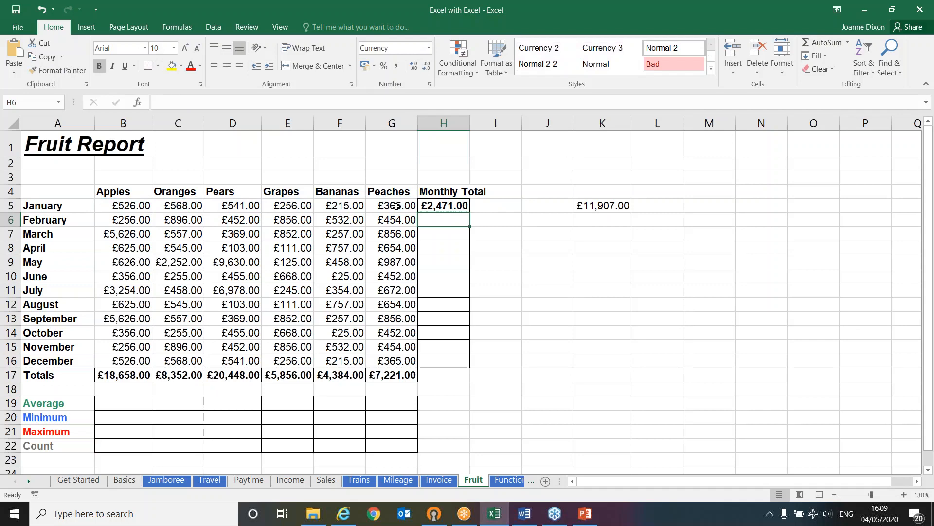
{"action": "left_click", "coordinate": [814, 42]}
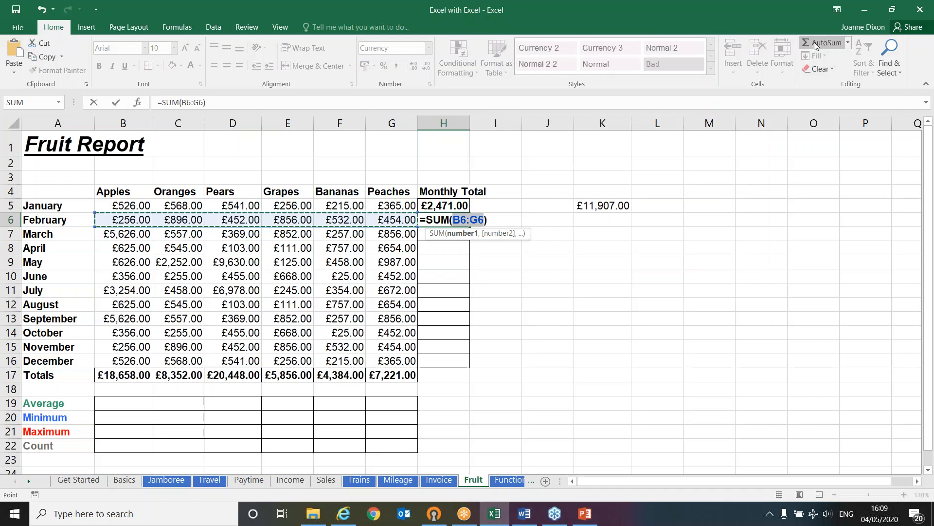
{"action": "left_click", "coordinate": [814, 42]}
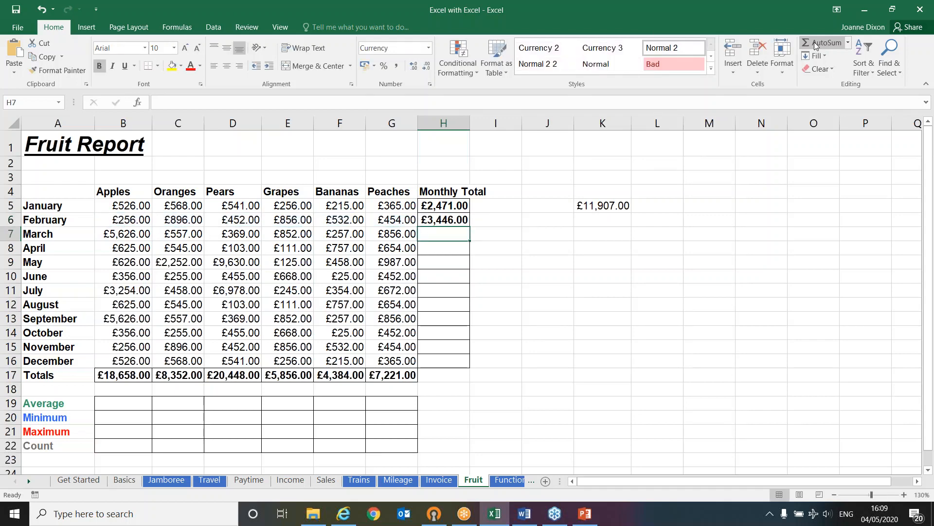
Insert the March monthly total in H7 with AutoSum, replacing the suggested range with B7:G7
{"action": "left_click", "coordinate": [814, 42]}
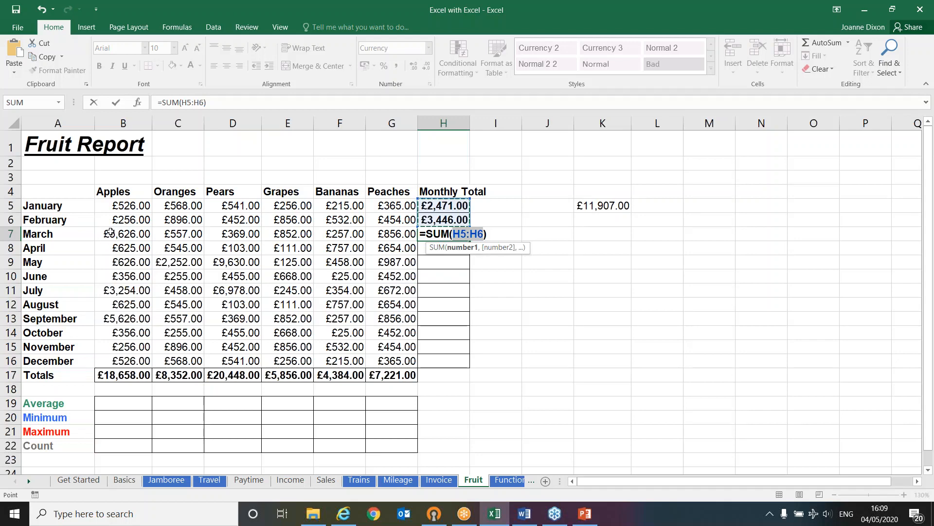
{"action": "left_click_drag", "start_coordinate": [110, 233], "coordinate": [392, 227]}
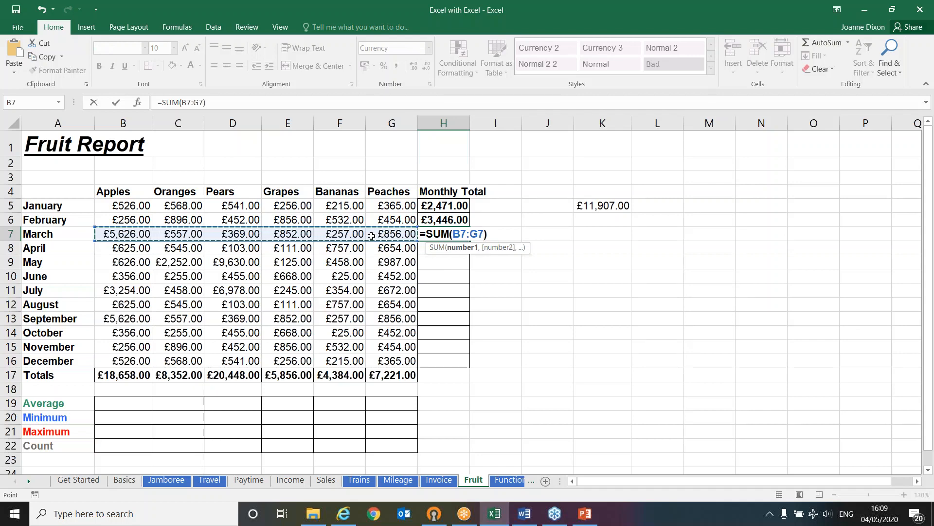
{"action": "key", "text": "Return"}
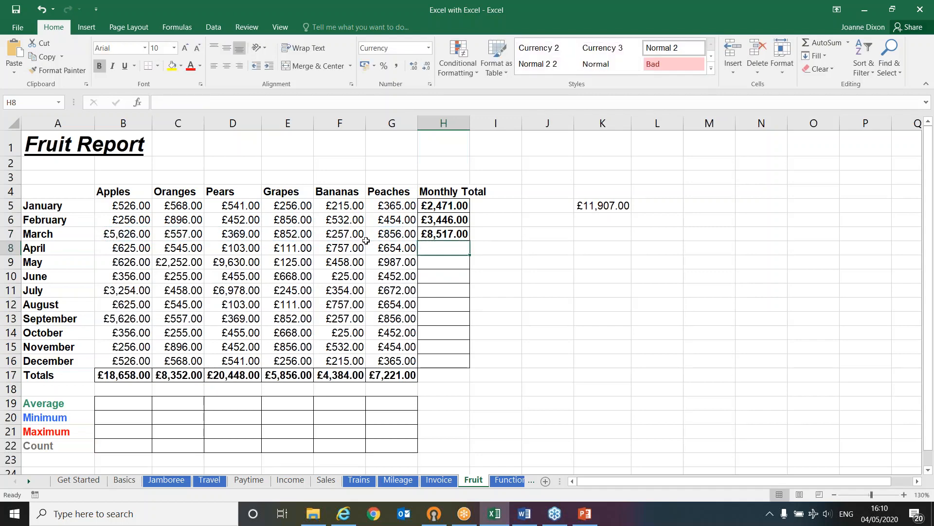
Enter an AutoSum formula for April in H8 with the range B8:H8, so that it includes its own cell
{"action": "left_click", "coordinate": [821, 41]}
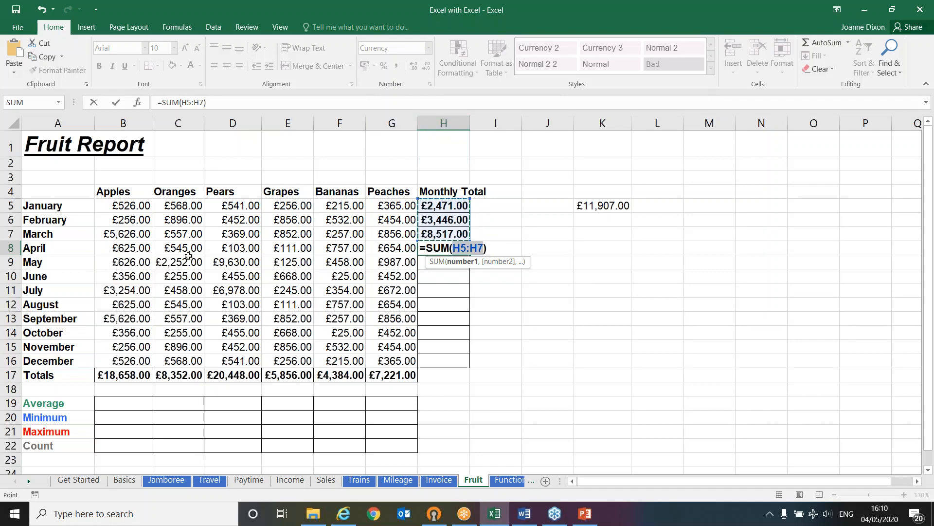
{"action": "left_click", "coordinate": [139, 249]}
{"action": "left_click_drag", "start_coordinate": [139, 249], "coordinate": [440, 247]}
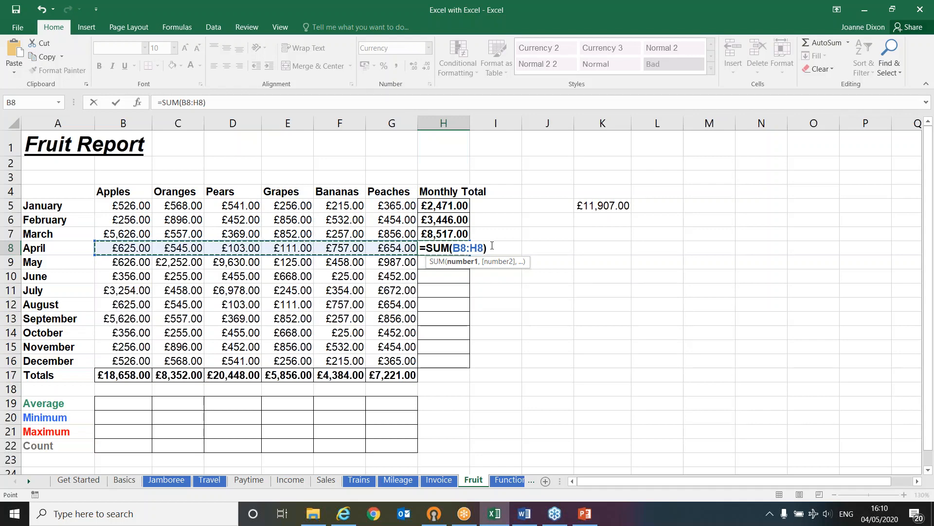
{"action": "key", "text": "Return"}
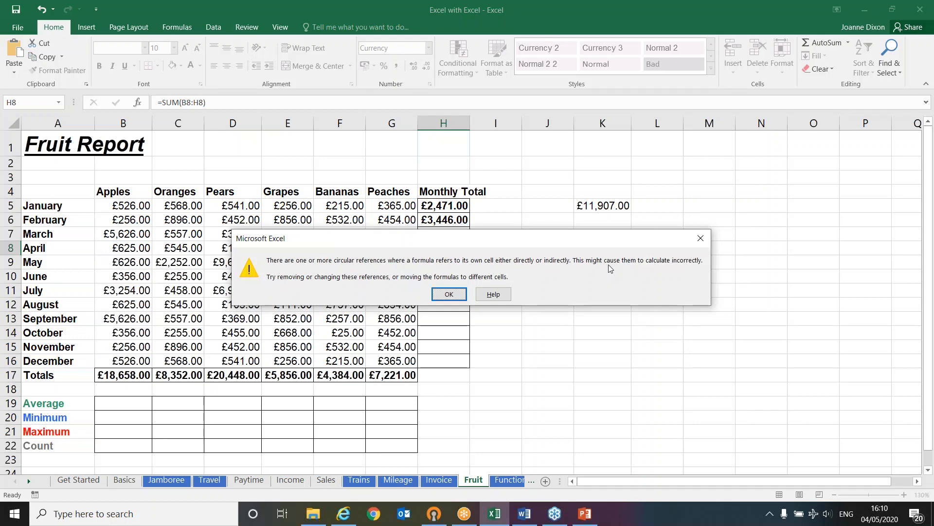
Dismiss the circular reference warning and replace April's monthly total in H8 with an AutoSum of B8:G8
{"action": "left_click", "coordinate": [448, 294]}
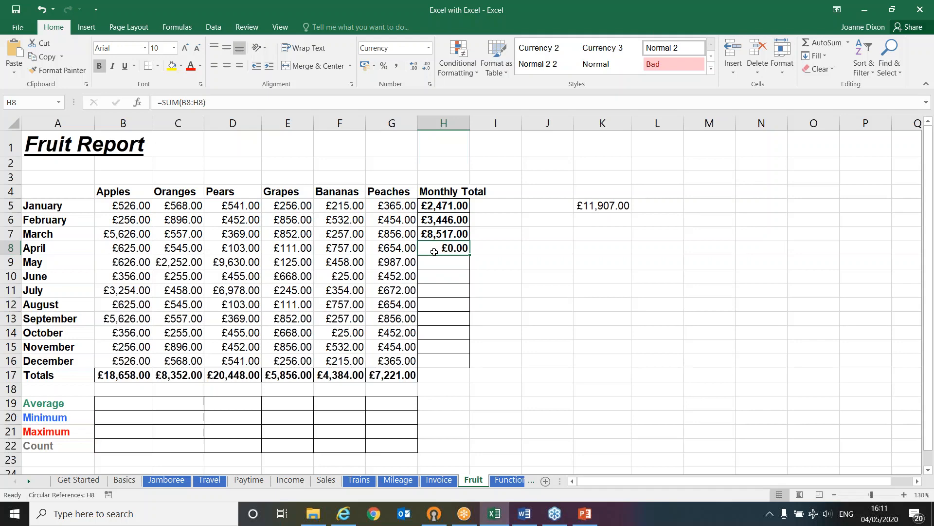
{"action": "key", "text": "Delete"}
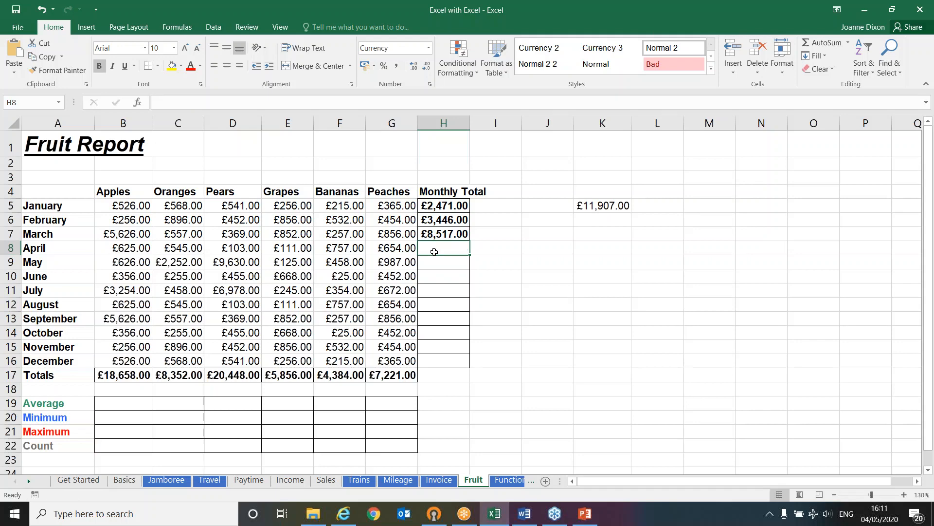
{"action": "left_click", "coordinate": [822, 43]}
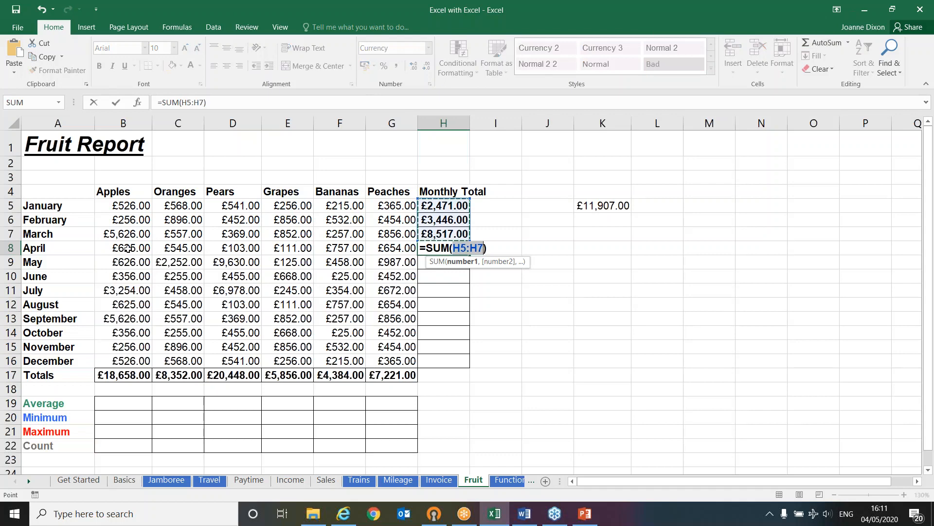
{"action": "left_click_drag", "start_coordinate": [124, 249], "coordinate": [375, 248]}
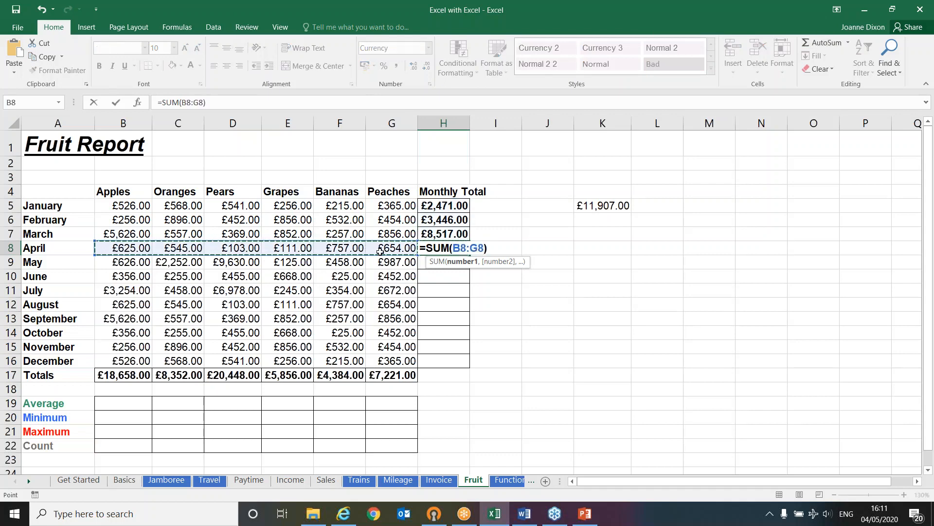
{"action": "key", "text": "Return"}
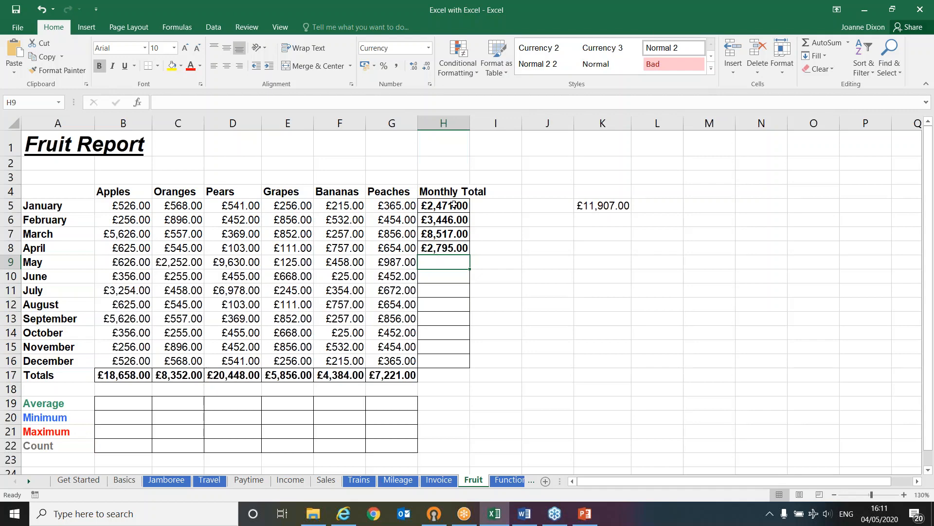
Clear the monthly totals in H5:H8 and re-enter January's total in H5 with an AutoSum of B5:G5
{"action": "left_click_drag", "start_coordinate": [454, 205], "coordinate": [458, 244]}
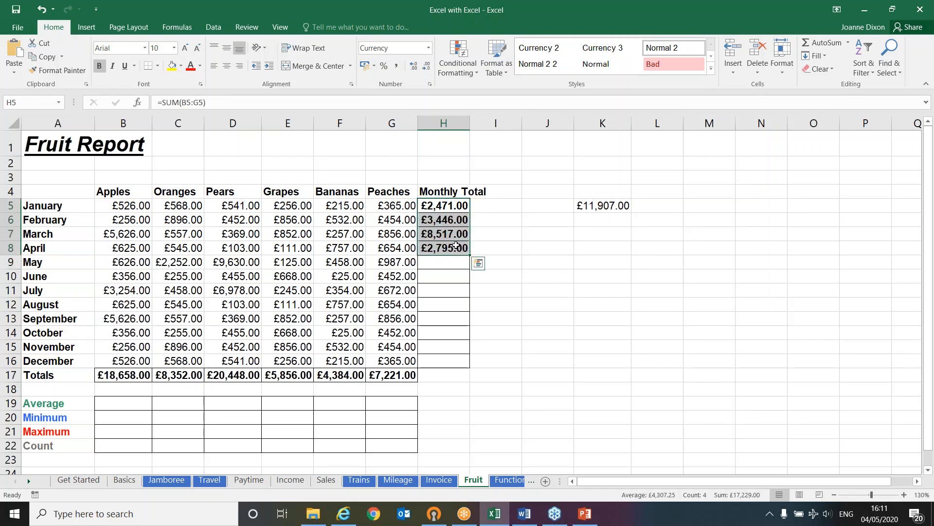
{"action": "key", "text": "Delete"}
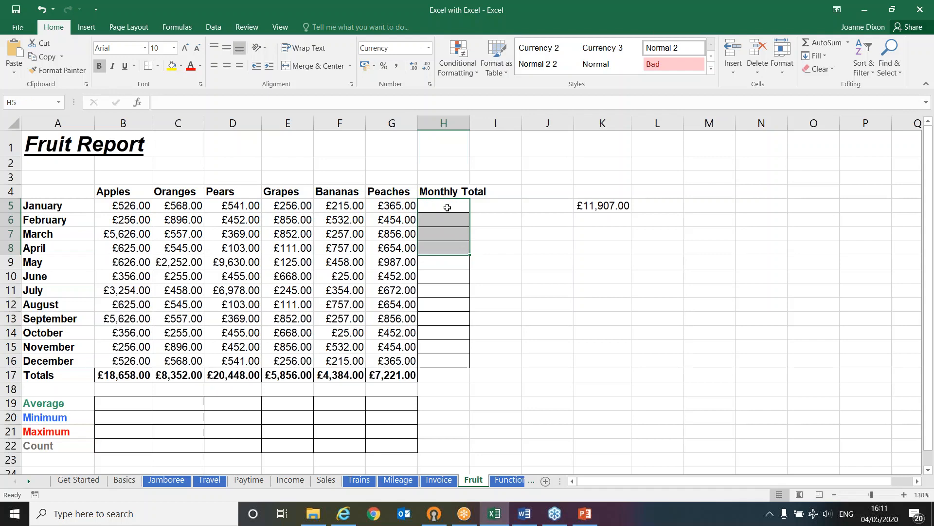
{"action": "left_click", "coordinate": [450, 206]}
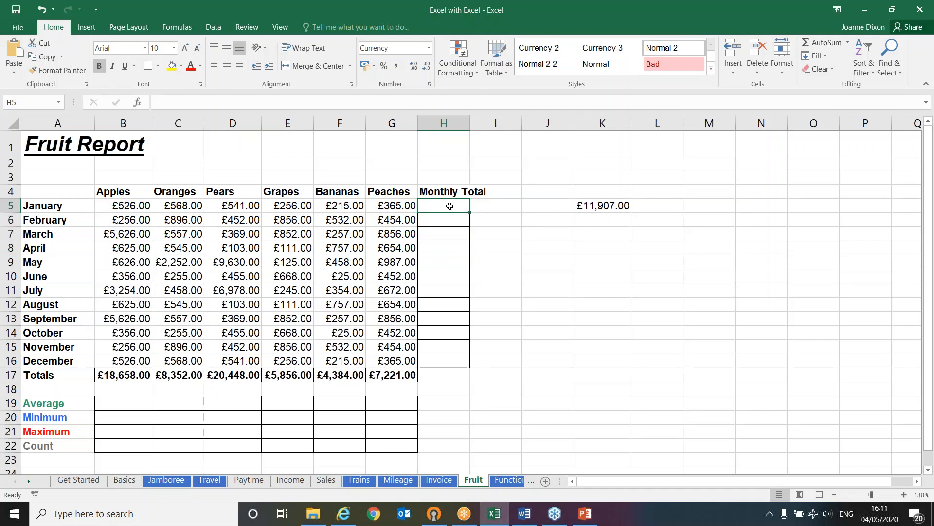
{"action": "left_click", "coordinate": [826, 45]}
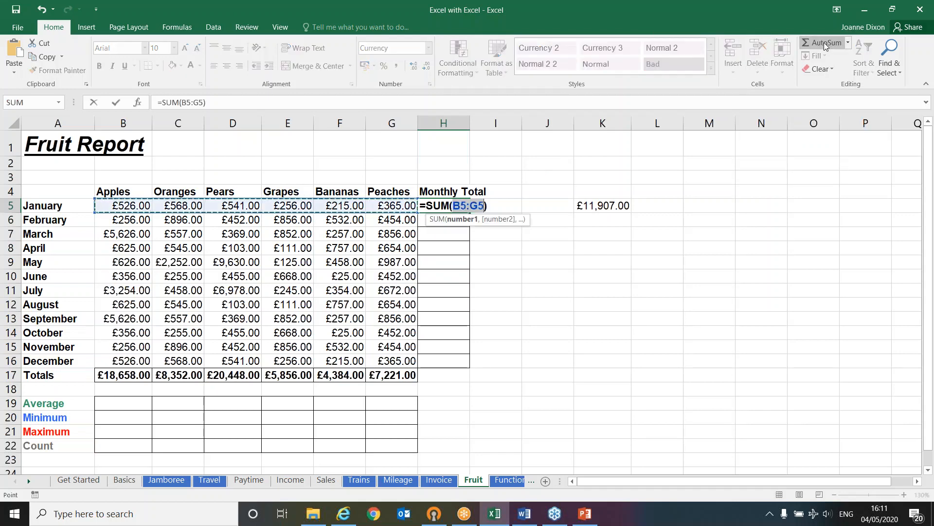
{"action": "key", "text": "Return"}
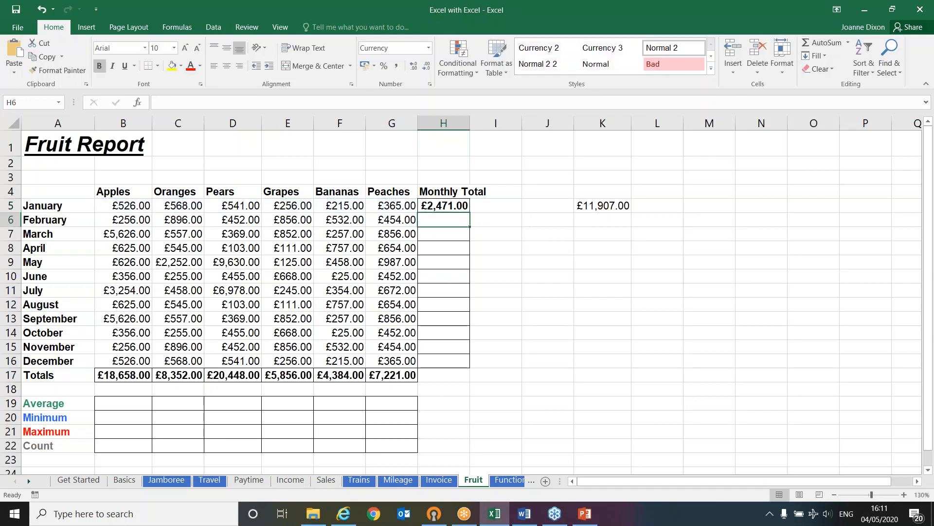
Fill the January total formula from H5 down to December in H16 and autofit column H to its contents
{"action": "left_click", "coordinate": [460, 207]}
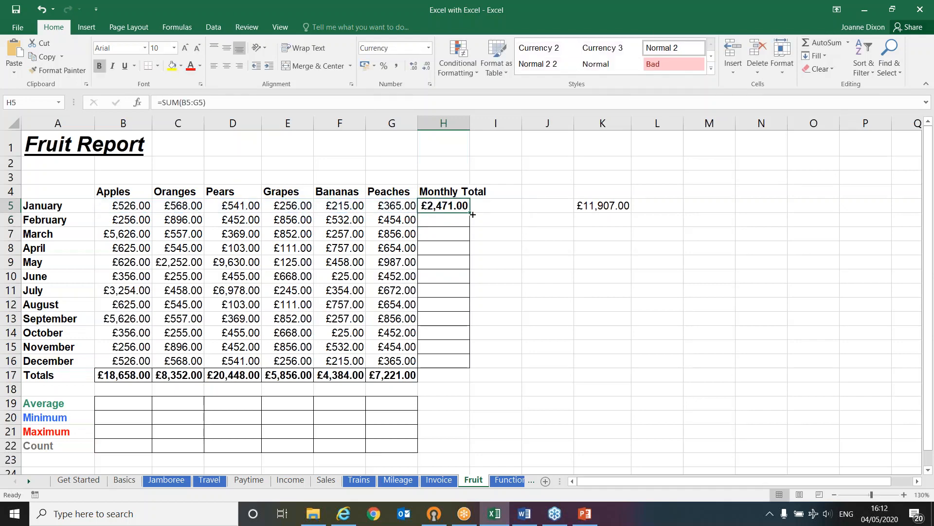
{"action": "left_click_drag", "start_coordinate": [469, 212], "coordinate": [462, 368]}
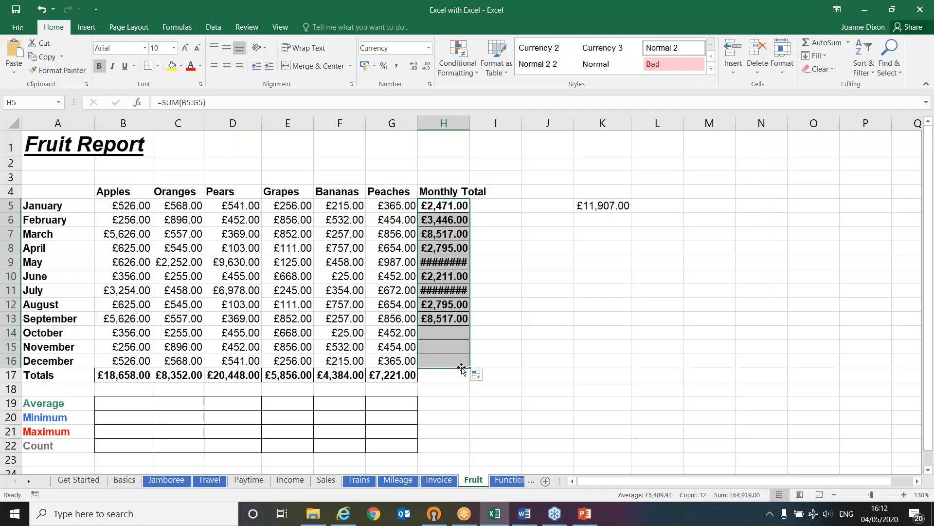
{"action": "double_click", "coordinate": [471, 125]}
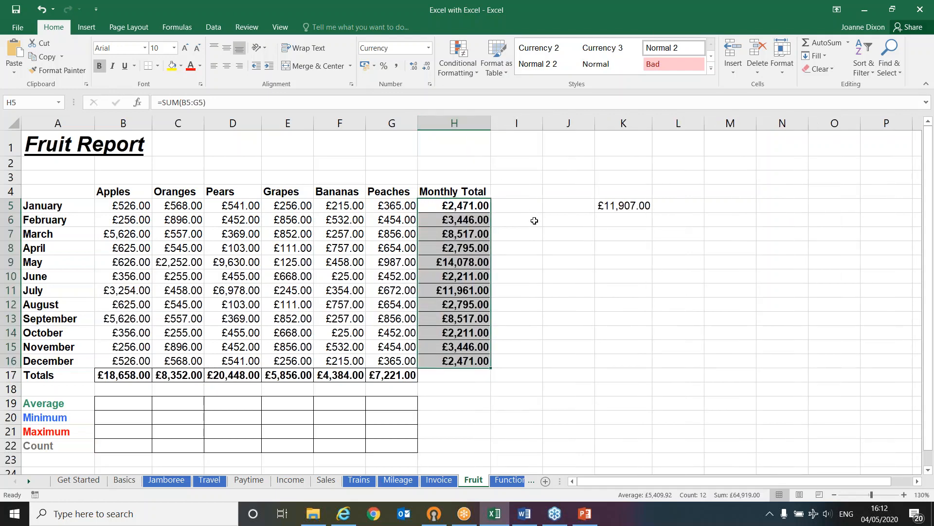
Check the combined sum of the Totals row B17:G17, and clear all monthly totals in H5:H16
{"action": "left_click_drag", "start_coordinate": [128, 376], "coordinate": [375, 375]}
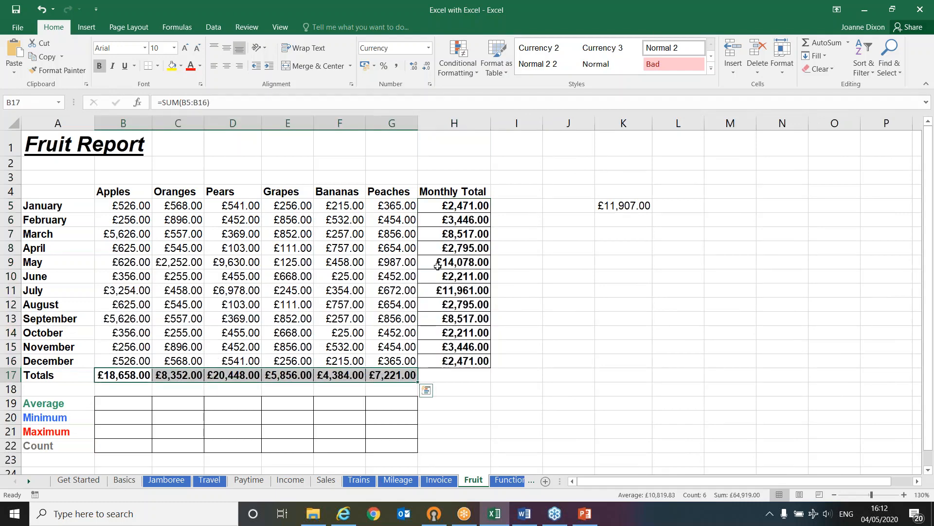
{"action": "left_click_drag", "start_coordinate": [449, 204], "coordinate": [445, 364]}
{"action": "key", "text": "Delete"}
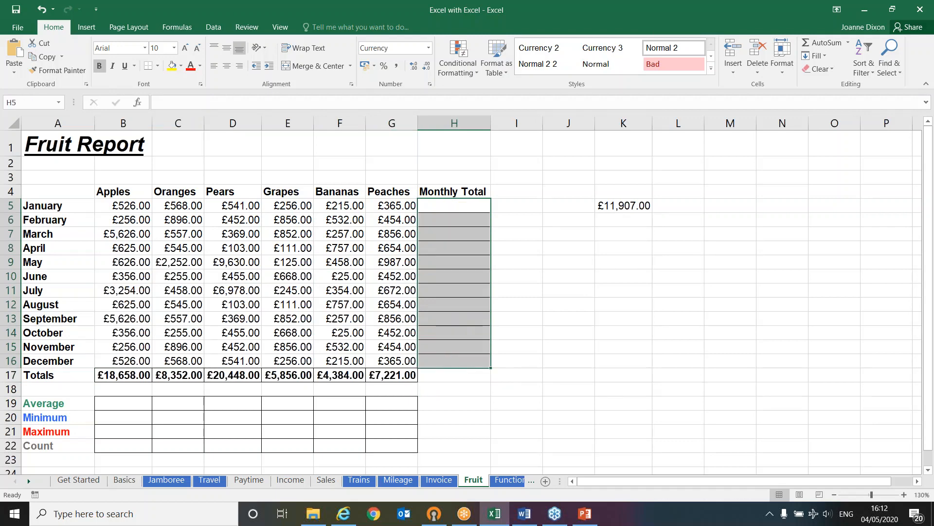
{"action": "left_click", "coordinate": [536, 317]}
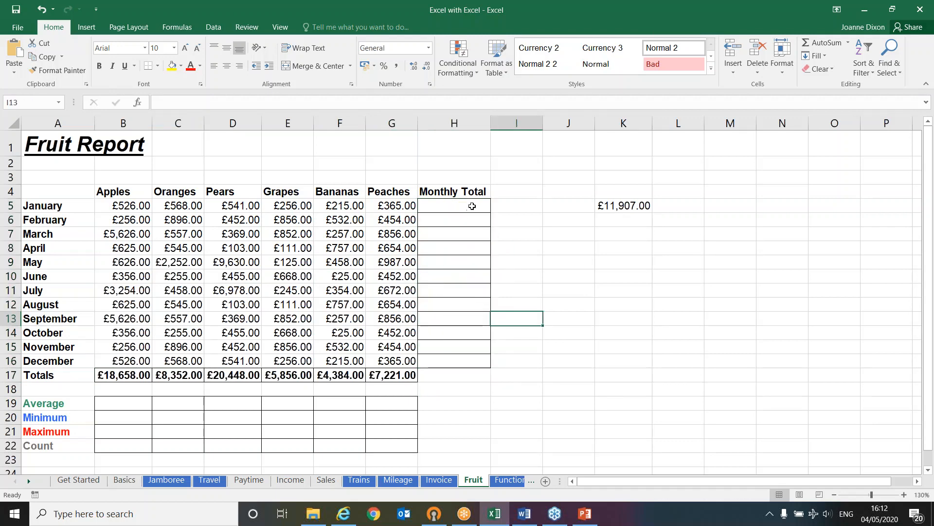
Total all twelve months at once by applying AutoSum to the whole range H5:H16
{"action": "left_click", "coordinate": [448, 208]}
{"action": "left_click_drag", "start_coordinate": [437, 204], "coordinate": [438, 357]}
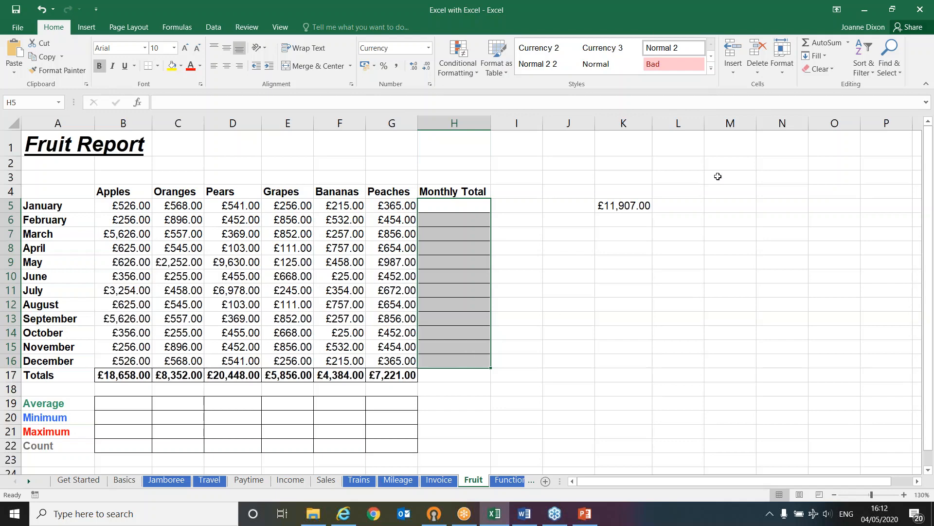
{"action": "left_click", "coordinate": [819, 43]}
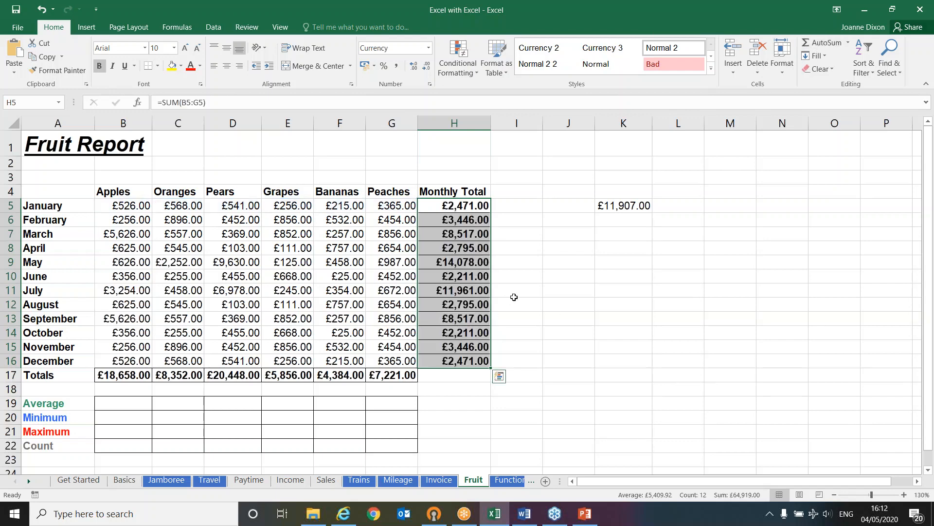
Clear both the monthly totals in H5:H16 and the fruit totals in B17:G17
{"action": "key", "text": "Delete"}
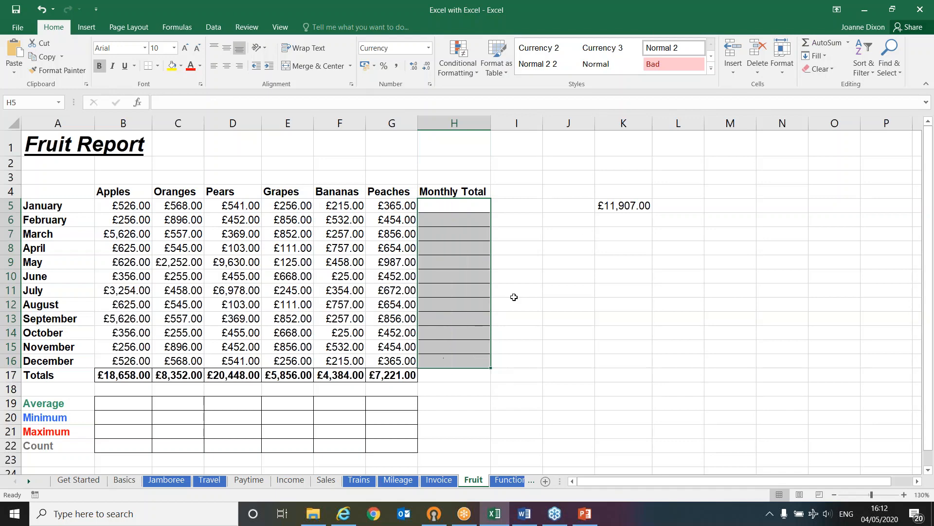
{"action": "left_click_drag", "start_coordinate": [122, 373], "coordinate": [384, 375]}
{"action": "key", "text": "Delete"}
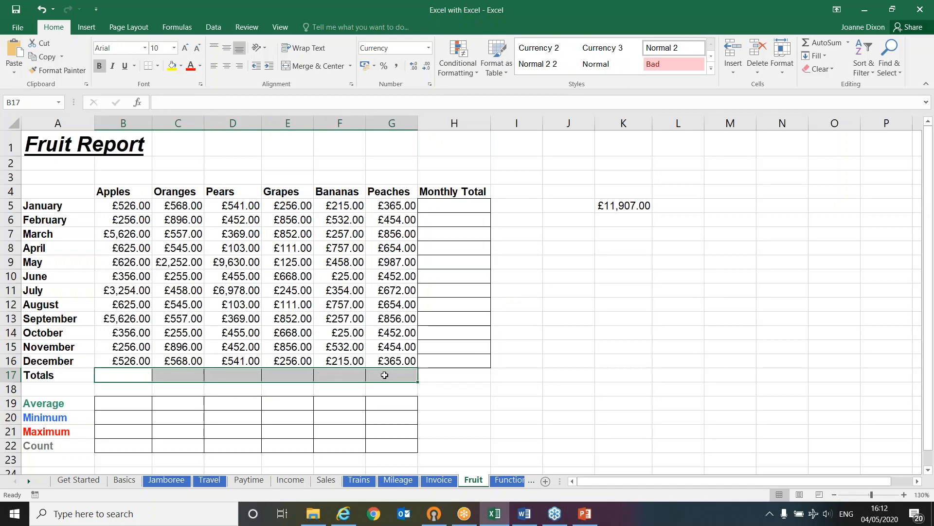
Apply AutoSum to the block B5:H17 to produce all row totals, column totals and the grand total together
{"action": "left_click", "coordinate": [136, 206]}
{"action": "left_click_drag", "start_coordinate": [171, 217], "coordinate": [430, 376]}
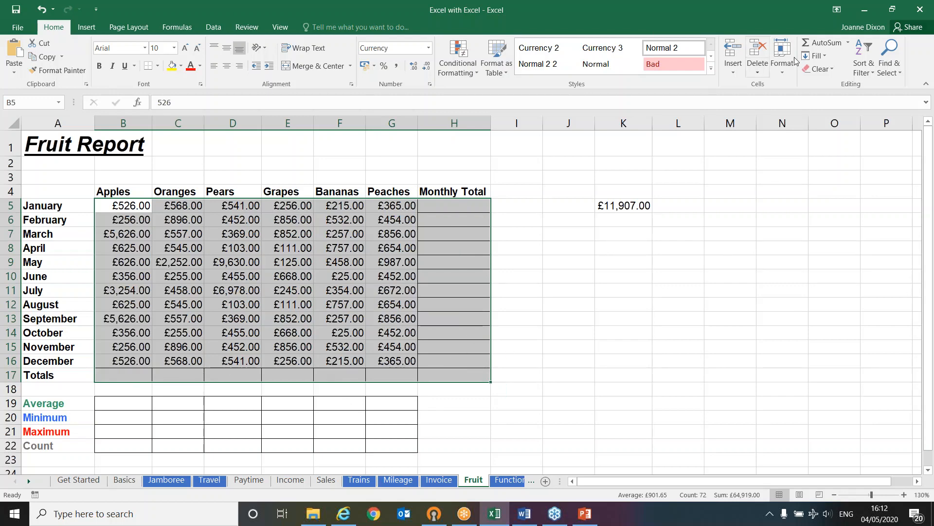
{"action": "left_click", "coordinate": [816, 43]}
{"action": "left_click", "coordinate": [558, 295]}
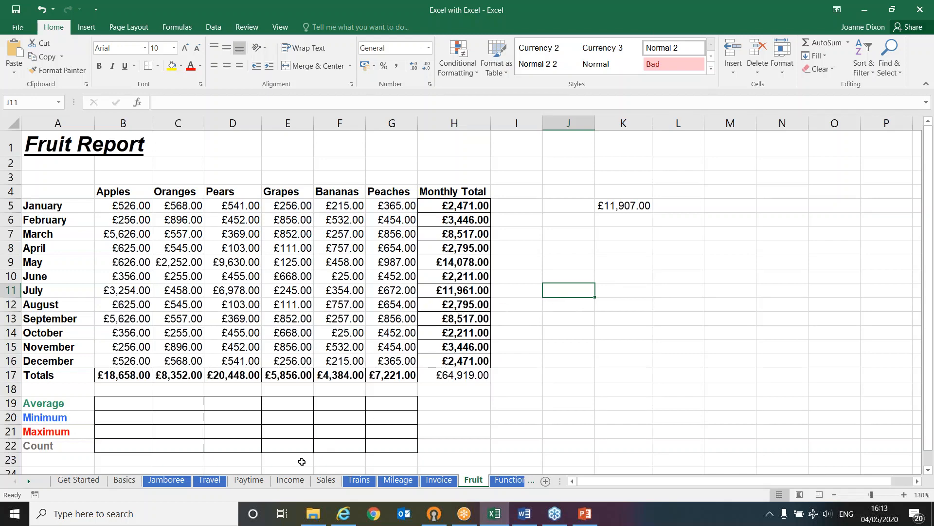
On the Income sheet, shorten the January Balance formula in B10 to =B3 by removing the individual expense subtractions
{"action": "left_click", "coordinate": [292, 481]}
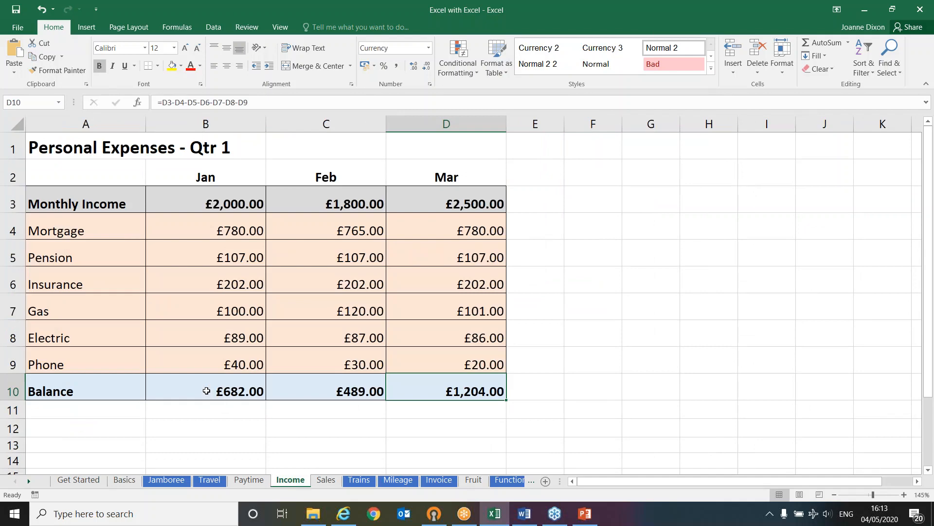
{"action": "left_click", "coordinate": [189, 390]}
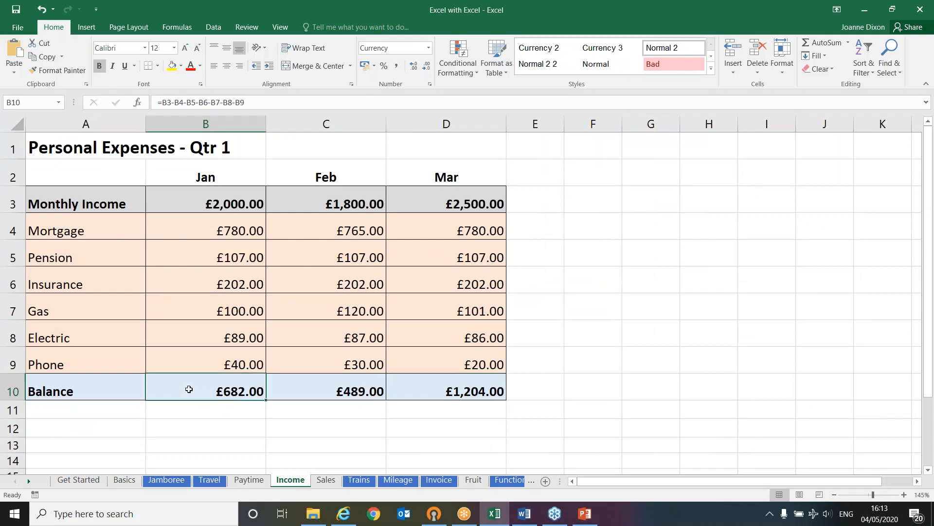
{"action": "double_click", "coordinate": [189, 390]}
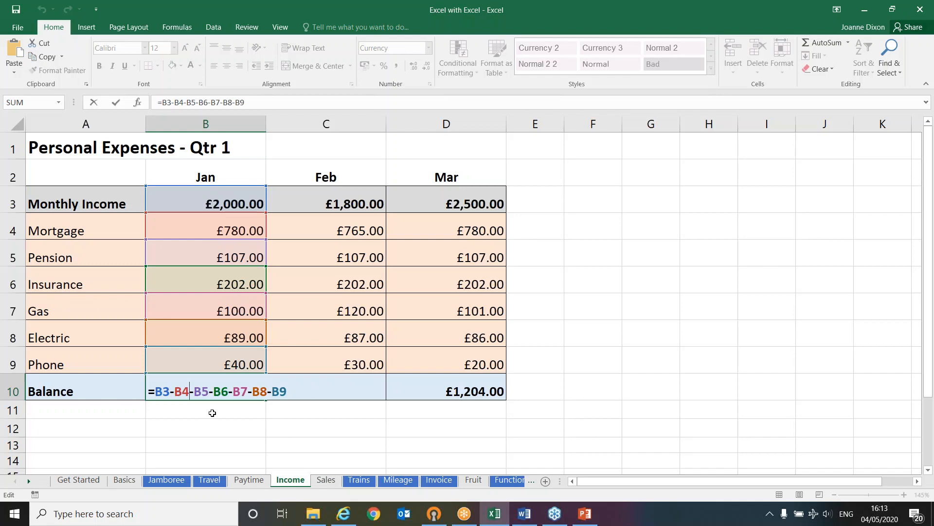
{"action": "left_click_drag", "start_coordinate": [172, 389], "coordinate": [287, 391]}
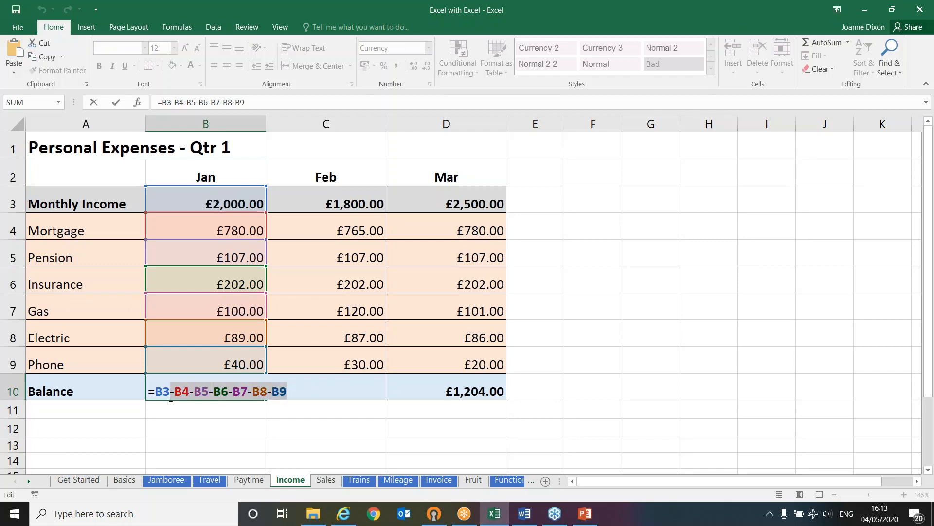
{"action": "key", "text": "Delete"}
{"action": "key", "text": "Return"}
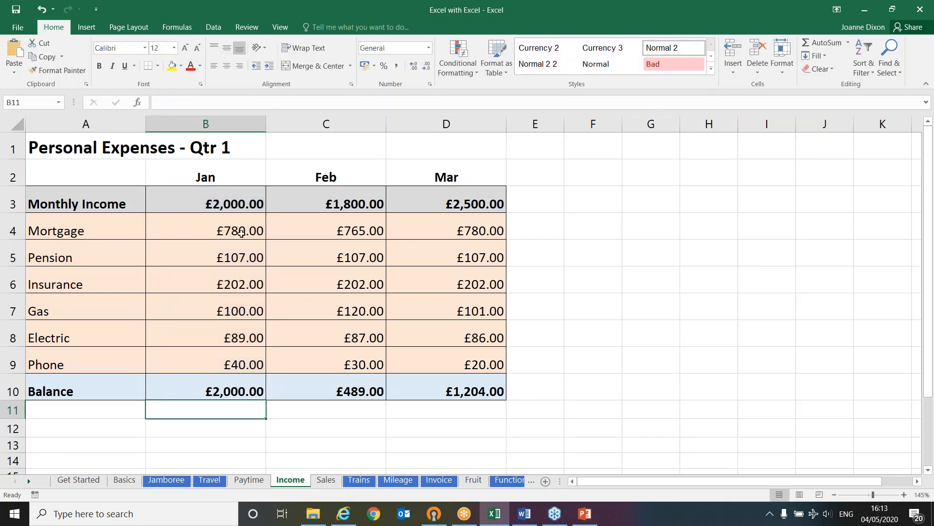
Extend the January Balance formula in B10 to =B3-SUM(B4:B9), subtracting all January expenses from the monthly income
{"action": "left_click", "coordinate": [244, 204]}
{"action": "left_click", "coordinate": [183, 231]}
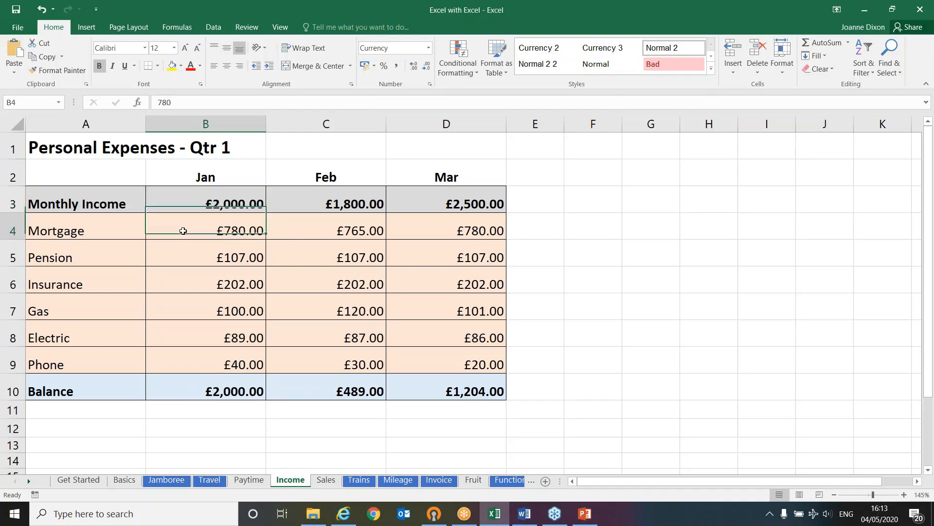
{"action": "left_click_drag", "start_coordinate": [183, 230], "coordinate": [188, 350]}
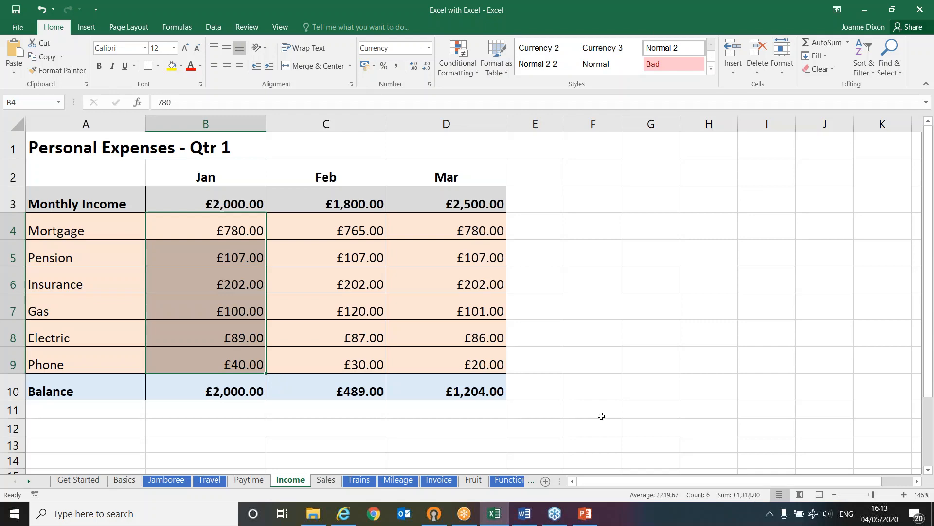
{"action": "left_click", "coordinate": [250, 394]}
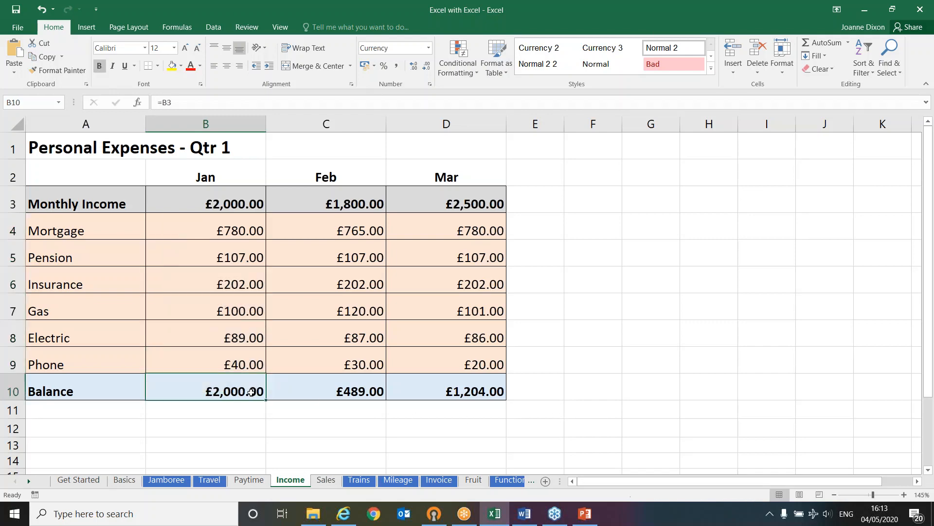
{"action": "double_click", "coordinate": [214, 390]}
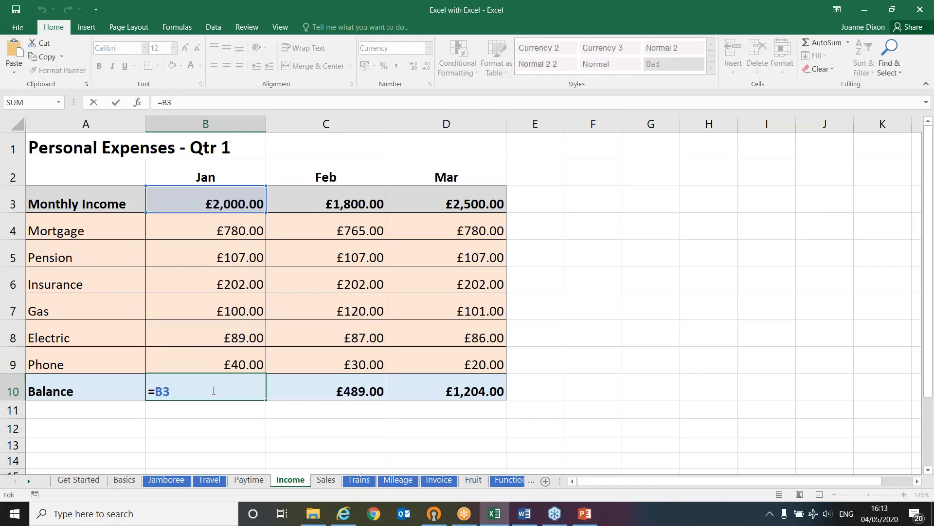
{"action": "type", "text": "-sum("}
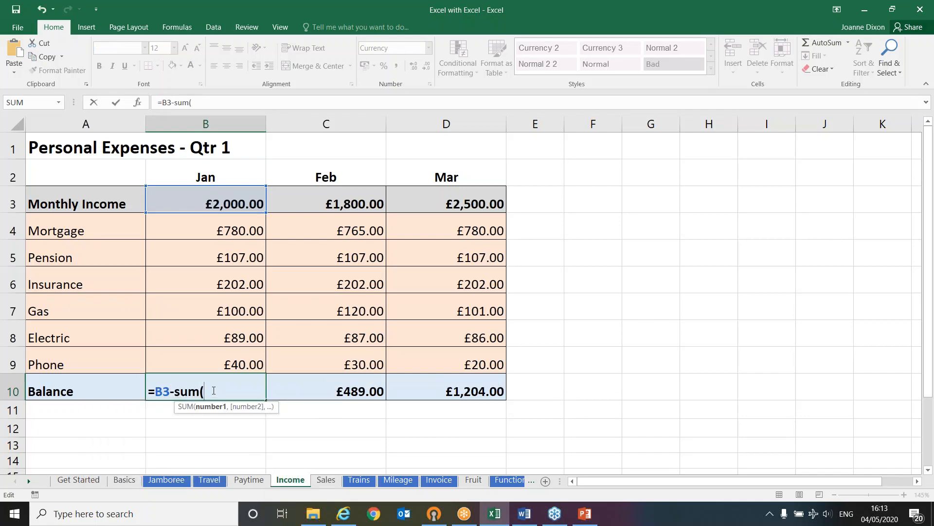
{"action": "left_click_drag", "start_coordinate": [232, 235], "coordinate": [222, 360]}
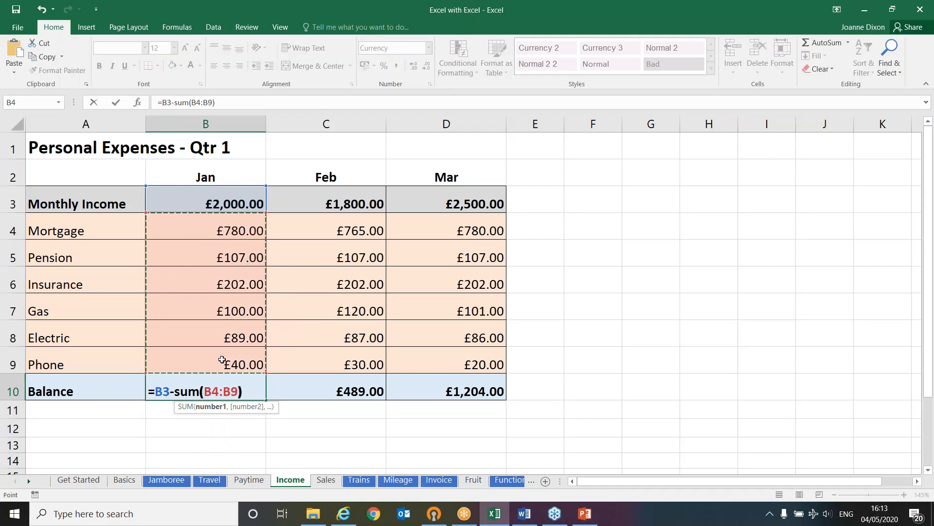
{"action": "type", "text": ")"}
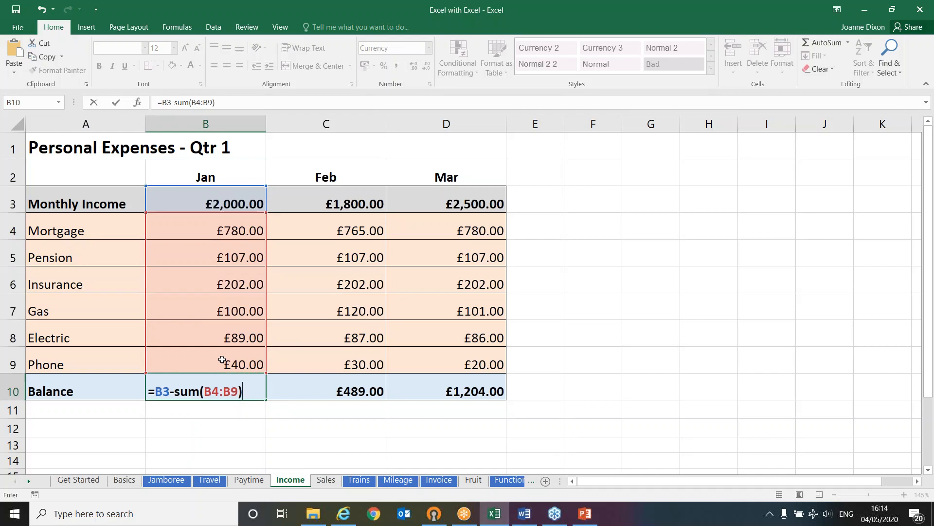
{"action": "key", "text": "Return"}
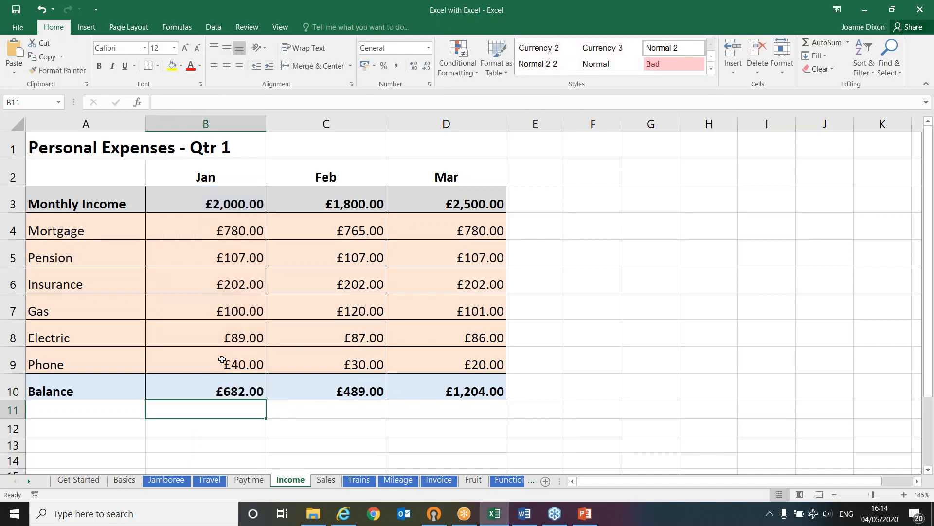
Compare the February Balance formula in C10 with the SUM-based January Balance formula in B10 on the Income sheet
{"action": "key", "text": "Up"}
{"action": "left_click", "coordinate": [307, 382]}
{"action": "double_click", "coordinate": [307, 382]}
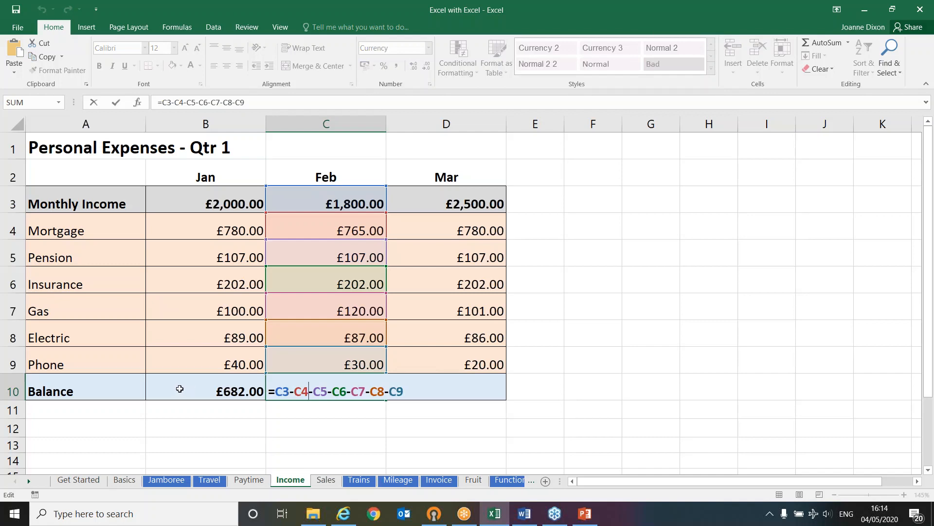
{"action": "key", "text": "Escape"}
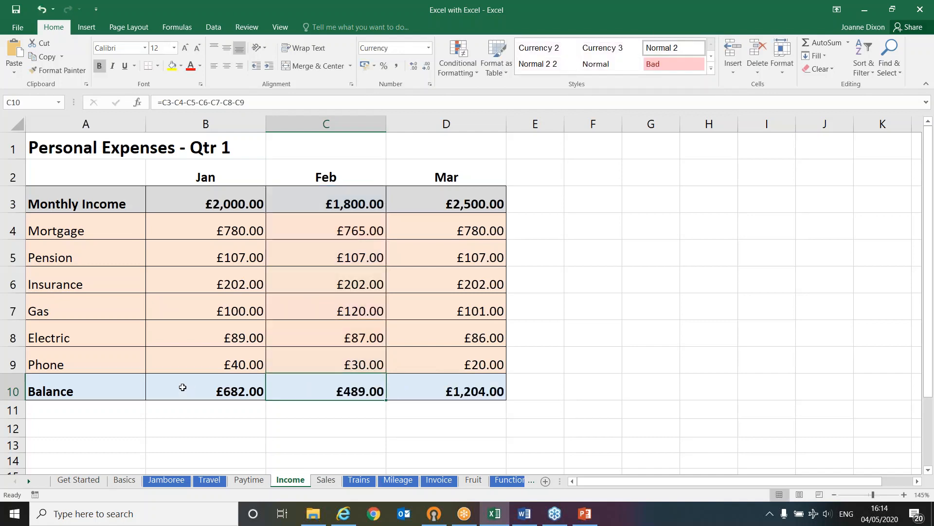
{"action": "left_click", "coordinate": [182, 387]}
{"action": "double_click", "coordinate": [183, 387]}
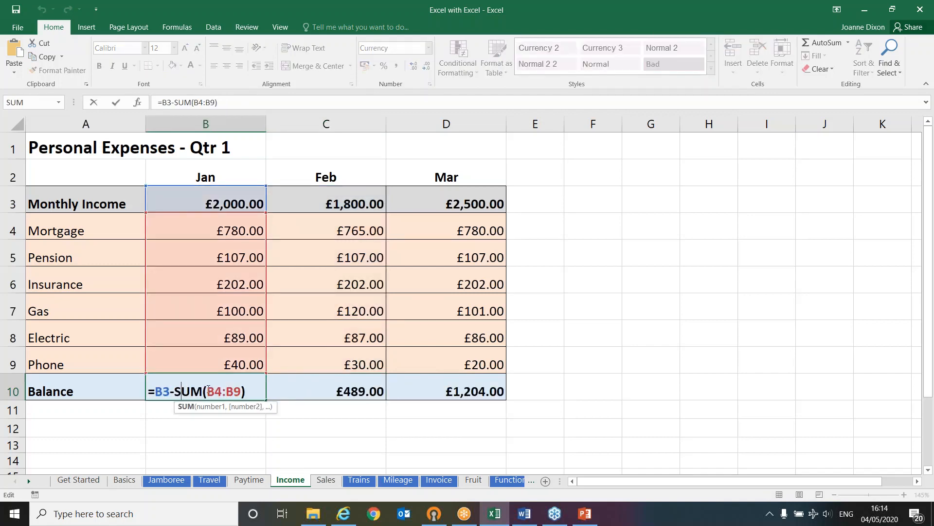
{"action": "key", "text": "Escape"}
{"action": "left_click", "coordinate": [306, 391]}
{"action": "double_click", "coordinate": [307, 392]}
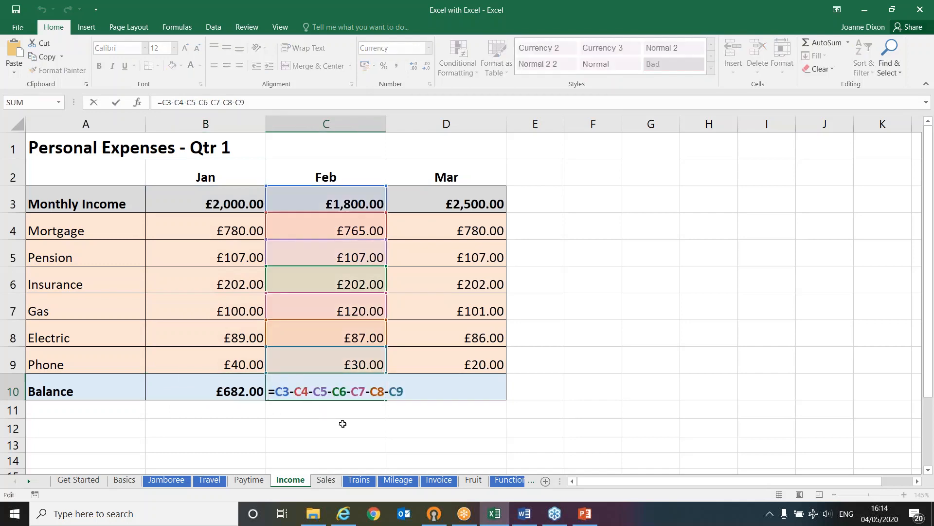
{"action": "key", "text": "Escape"}
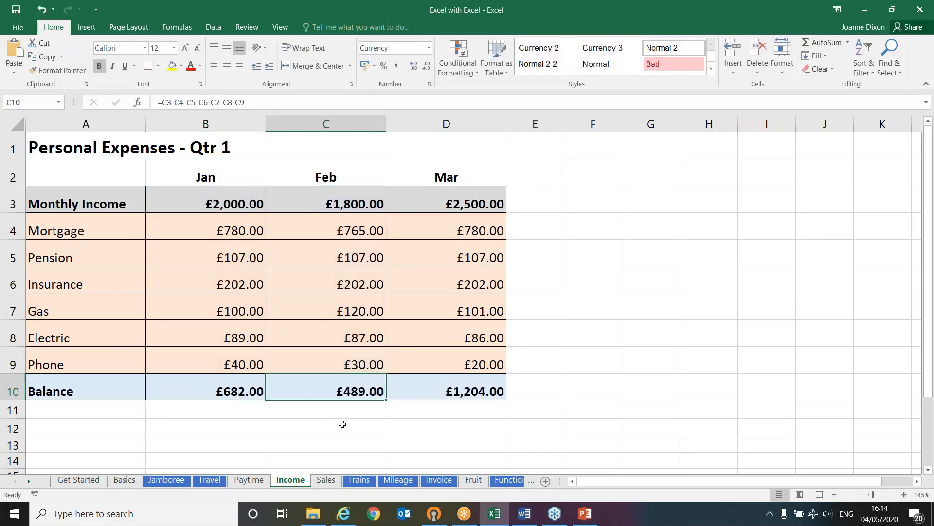
On the Fruit sheet, inspect the Apples total formula in B17 and the range it adds up
{"action": "left_click", "coordinate": [471, 481]}
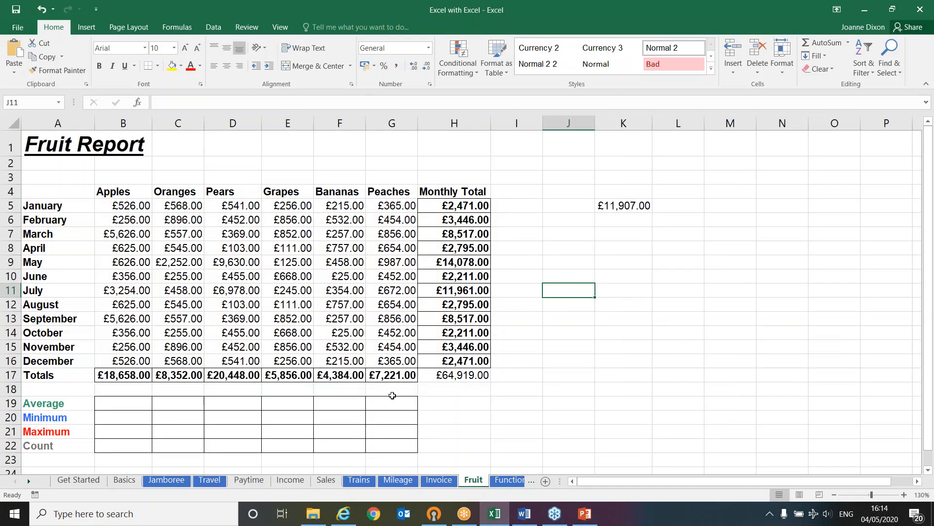
{"action": "left_click", "coordinate": [130, 374]}
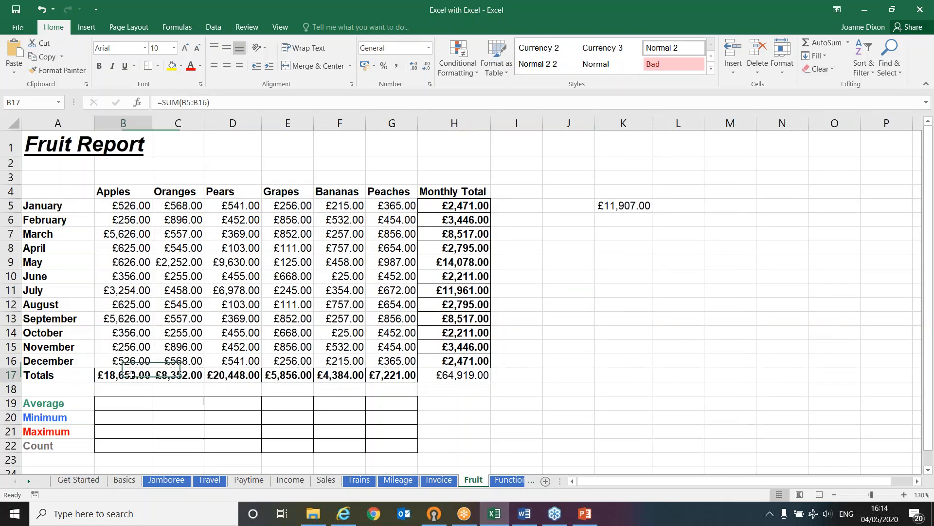
{"action": "double_click", "coordinate": [129, 374]}
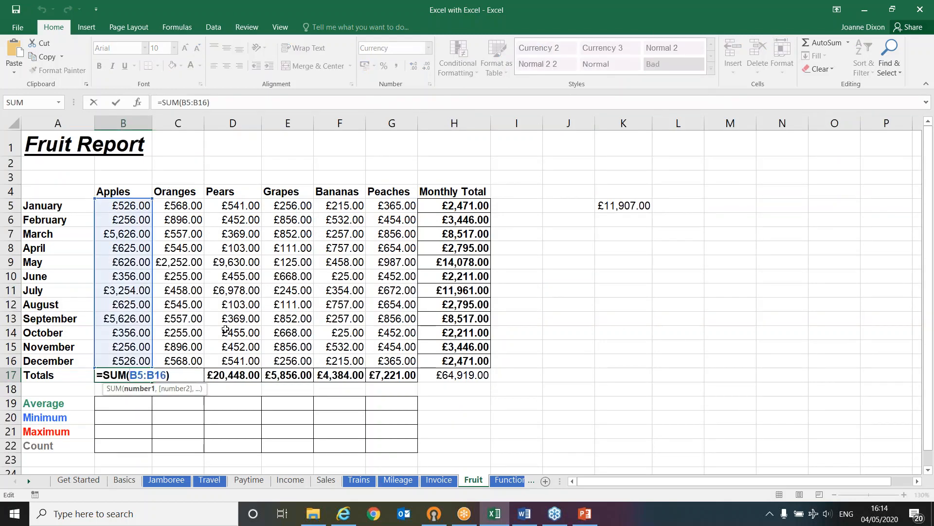
{"action": "key", "text": "Return"}
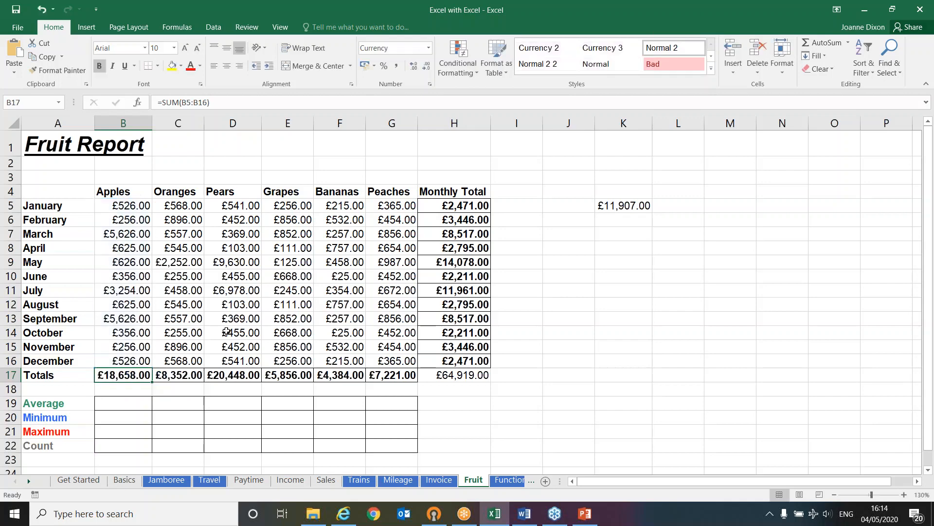
Look over the Average, Minimum, Maximum and Count cells for Apples in B19:B22
{"action": "left_click", "coordinate": [116, 404]}
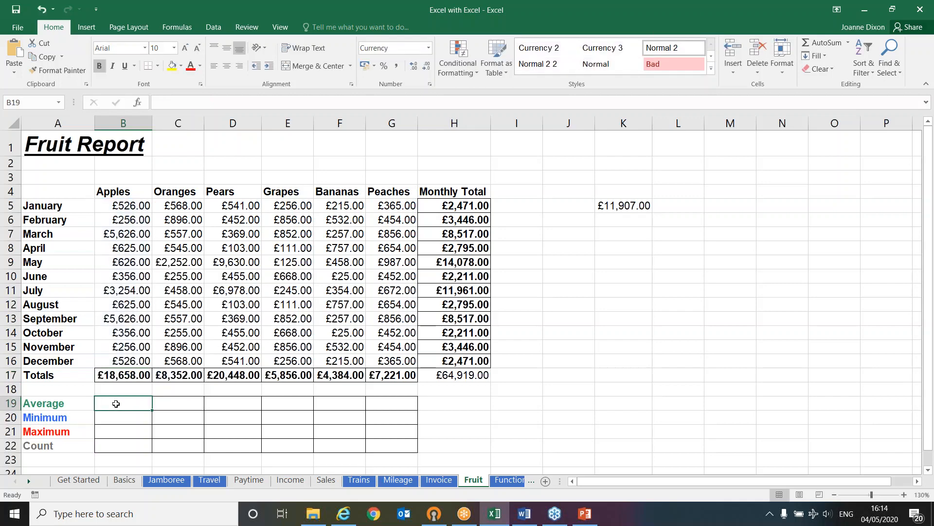
{"action": "left_click", "coordinate": [115, 417]}
{"action": "left_click", "coordinate": [117, 430]}
{"action": "left_click_drag", "start_coordinate": [120, 453], "coordinate": [119, 449]}
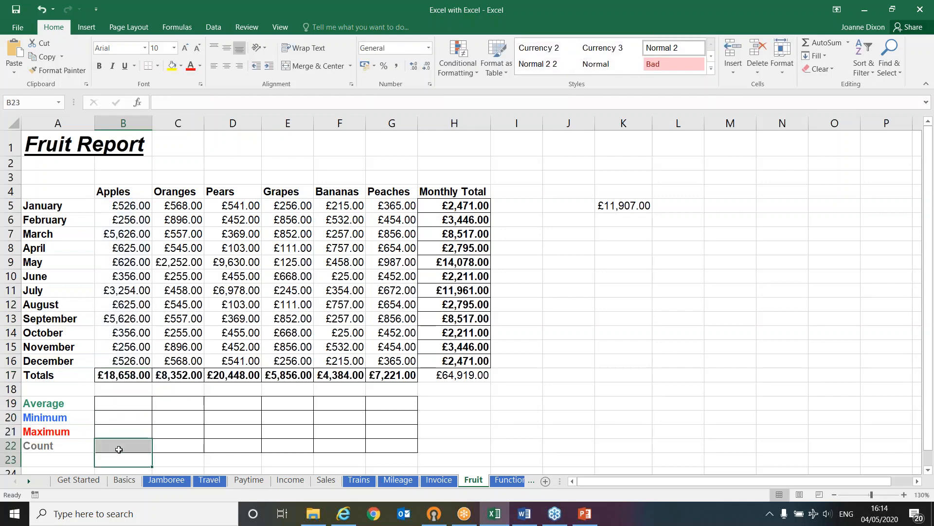
{"action": "left_click", "coordinate": [119, 448]}
{"action": "left_click", "coordinate": [103, 403]}
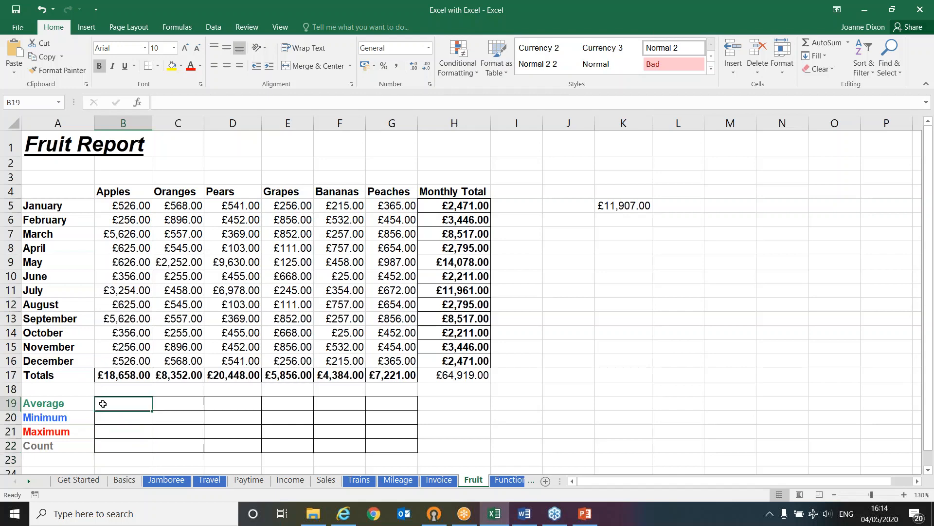
{"action": "left_click", "coordinate": [104, 417]}
{"action": "left_click", "coordinate": [106, 429]}
{"action": "left_click", "coordinate": [109, 447]}
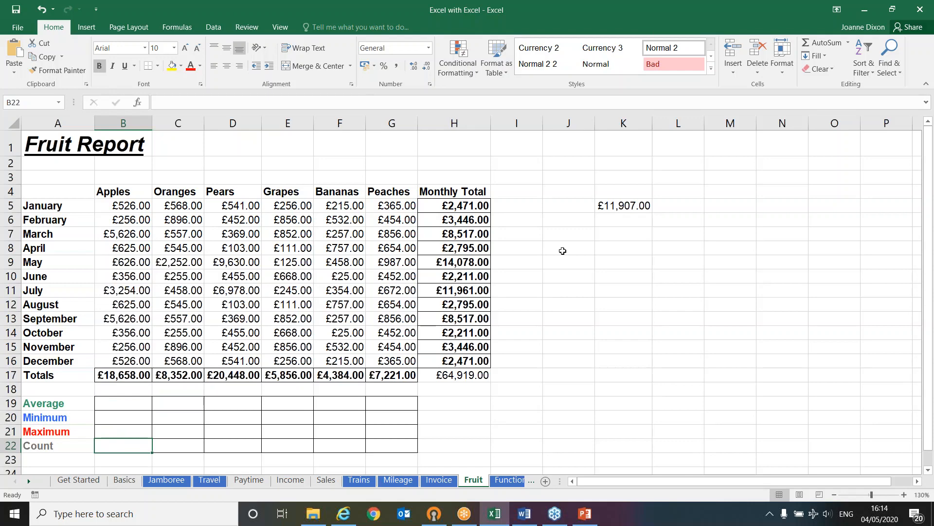
Enter the syntax note "sum ( range )" in cell K8 beside the fruit table
{"action": "left_click", "coordinate": [616, 253]}
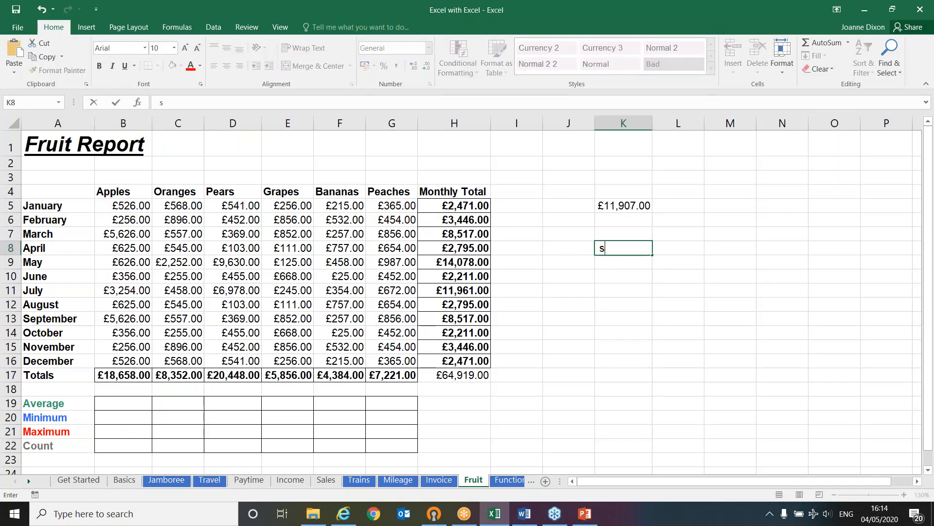
{"action": "type", "text": "um ( r"}
{"action": "type", "text": "ang"}
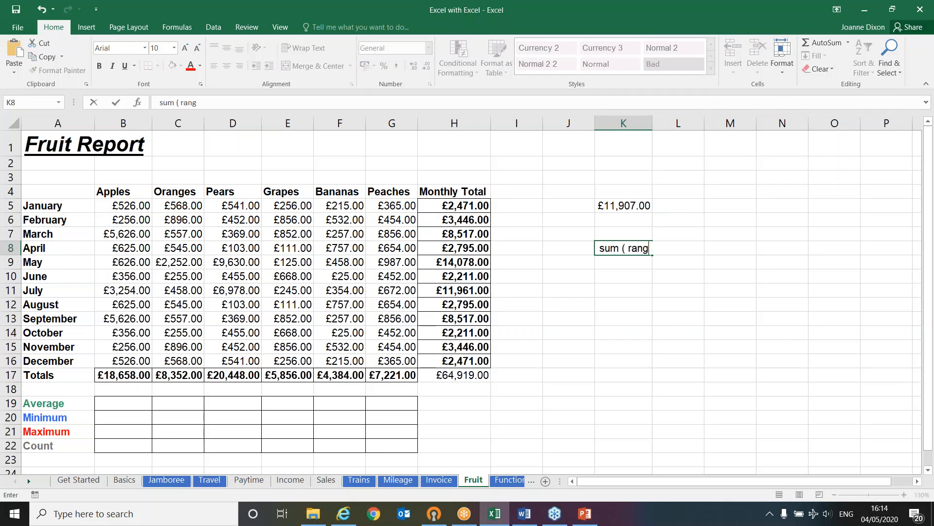
{"action": "type", "text": "e )"}
{"action": "key", "text": "Return"}
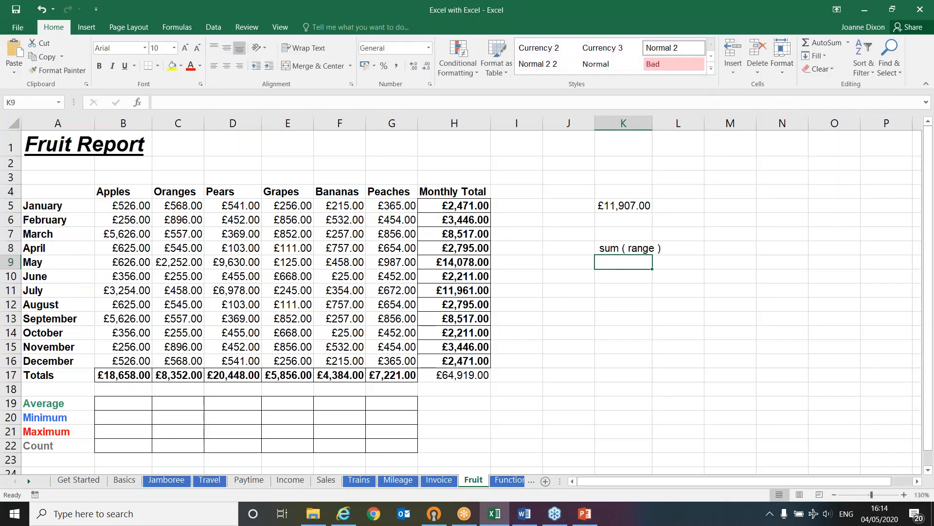
Enter the syntax note "average ( range )" in cell K10
{"action": "left_click", "coordinate": [607, 275]}
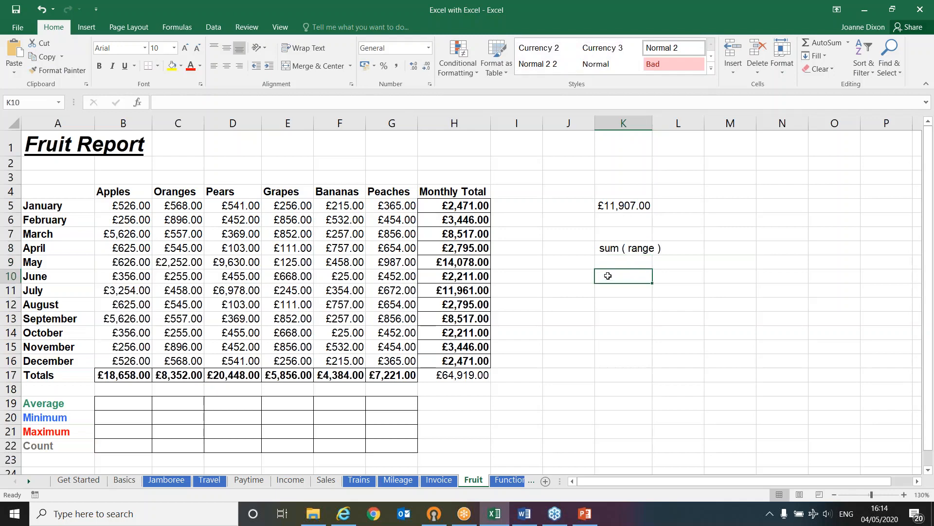
{"action": "type", "text": "ave"}
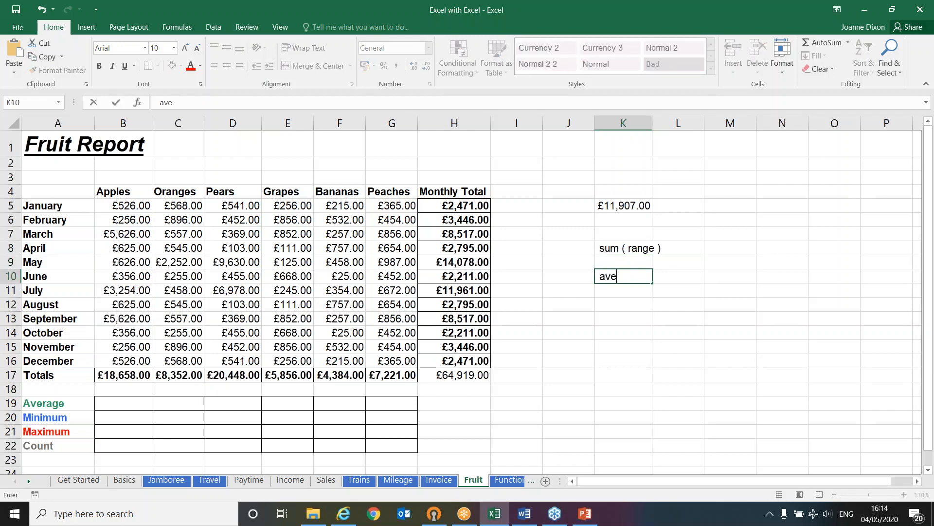
{"action": "type", "text": "rage ( range )"}
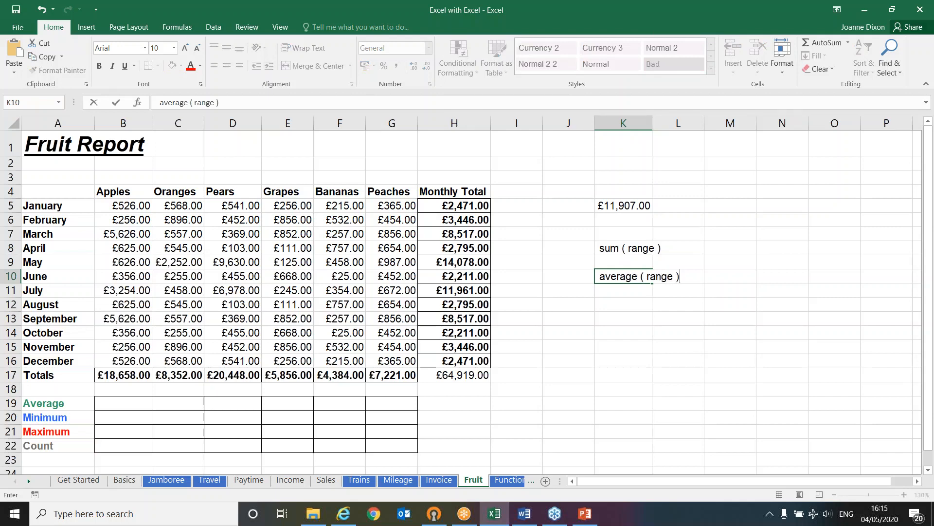
{"action": "key", "text": "Return"}
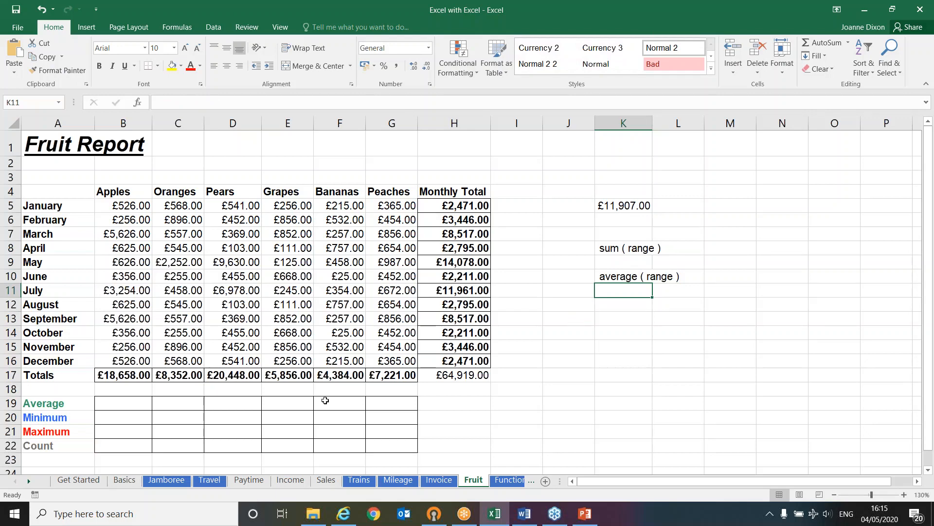
Calculate the Apples average in B19 with the AVERAGE function over B5:B16, leaving out the total row
{"action": "left_click", "coordinate": [132, 405]}
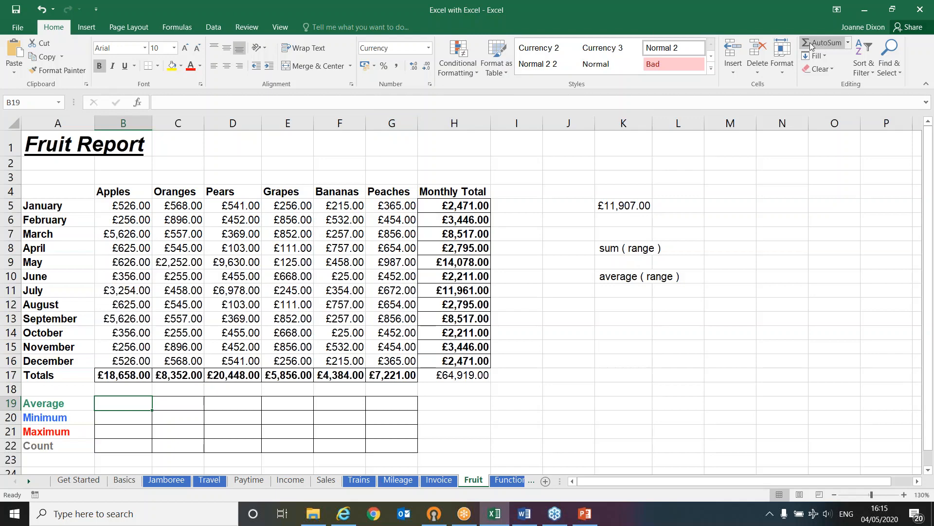
{"action": "left_click", "coordinate": [847, 45]}
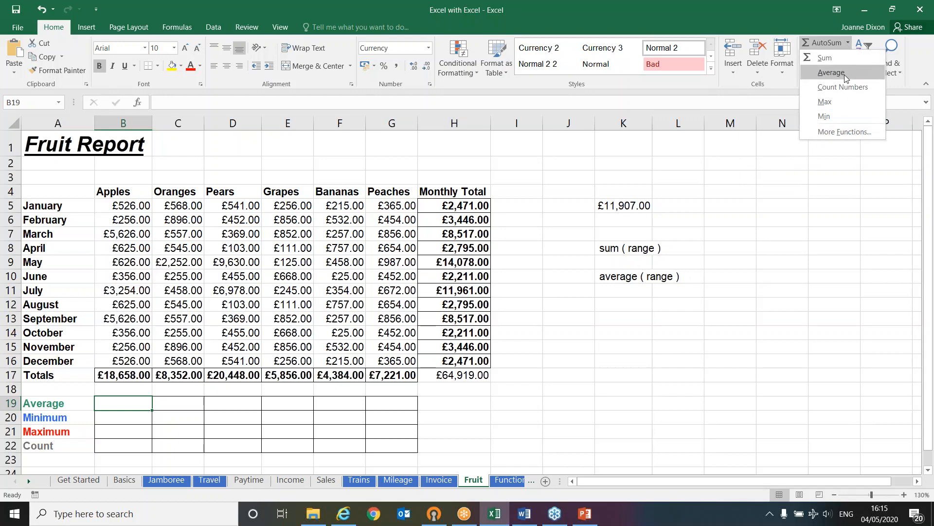
{"action": "left_click", "coordinate": [832, 72]}
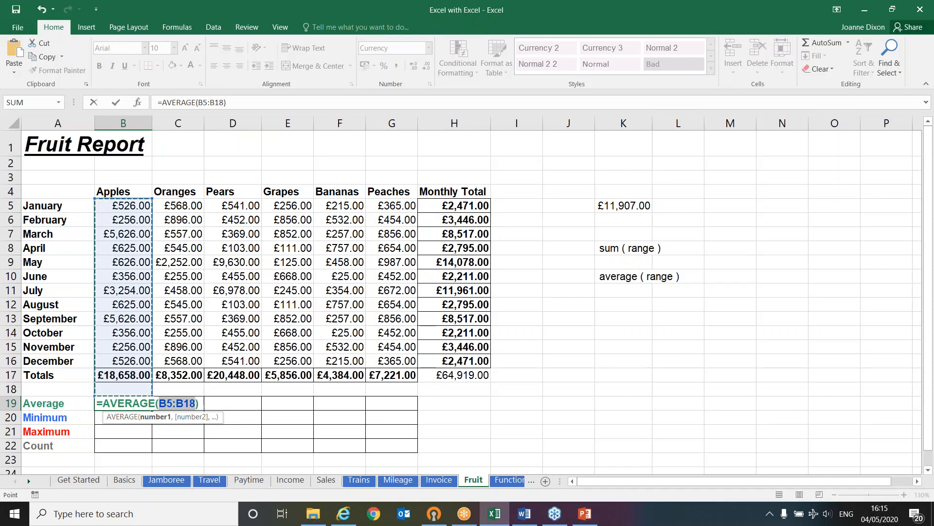
{"action": "left_click_drag", "start_coordinate": [105, 205], "coordinate": [112, 283]}
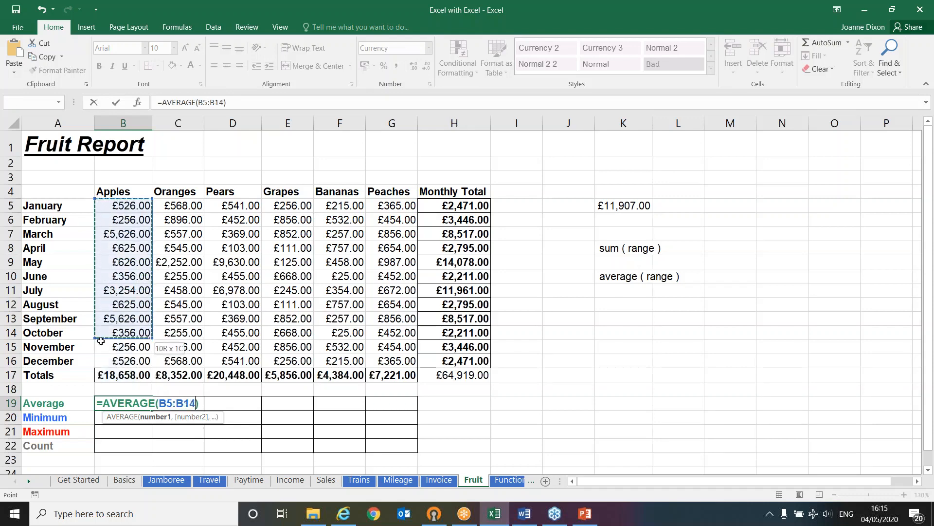
{"action": "left_click_drag", "start_coordinate": [103, 359], "coordinate": [106, 354]}
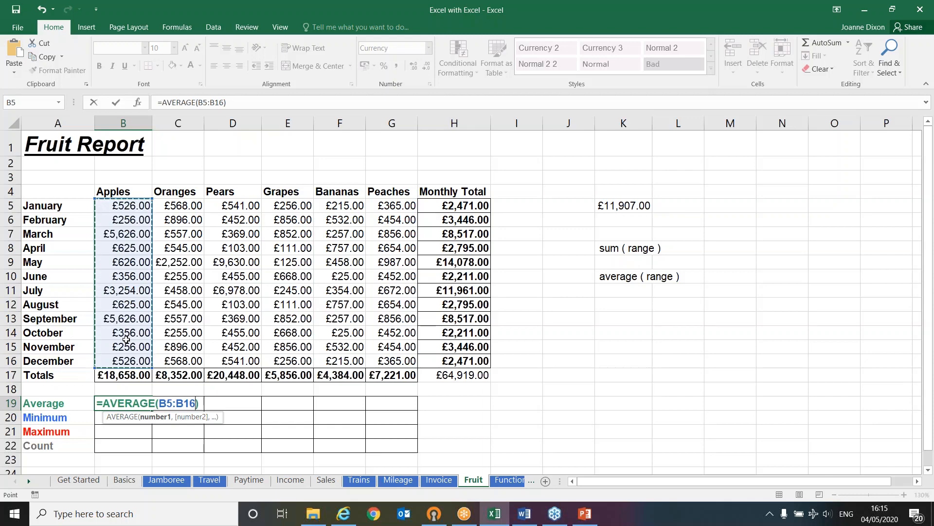
{"action": "key", "text": "Return"}
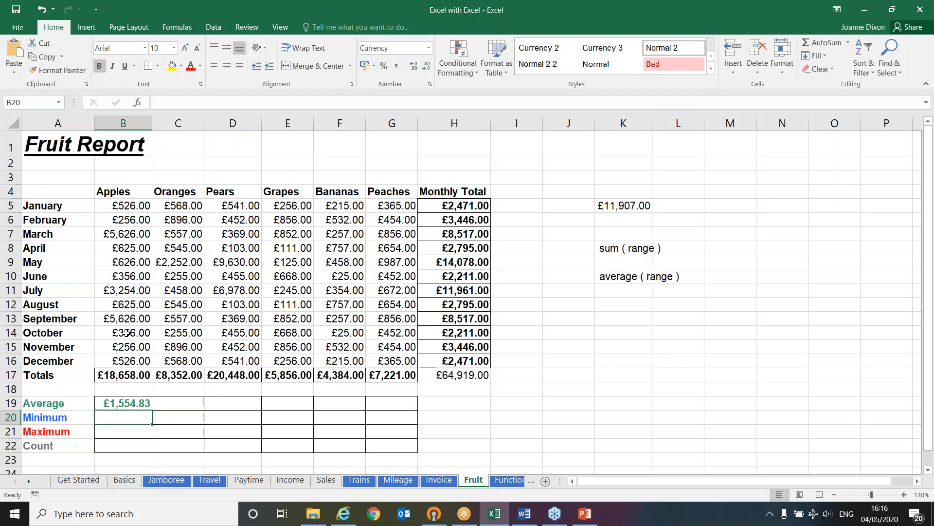
Examine the monthly Apples figures in B5:B16 for the lowest value
{"action": "left_click", "coordinate": [130, 209]}
{"action": "left_click", "coordinate": [131, 219]}
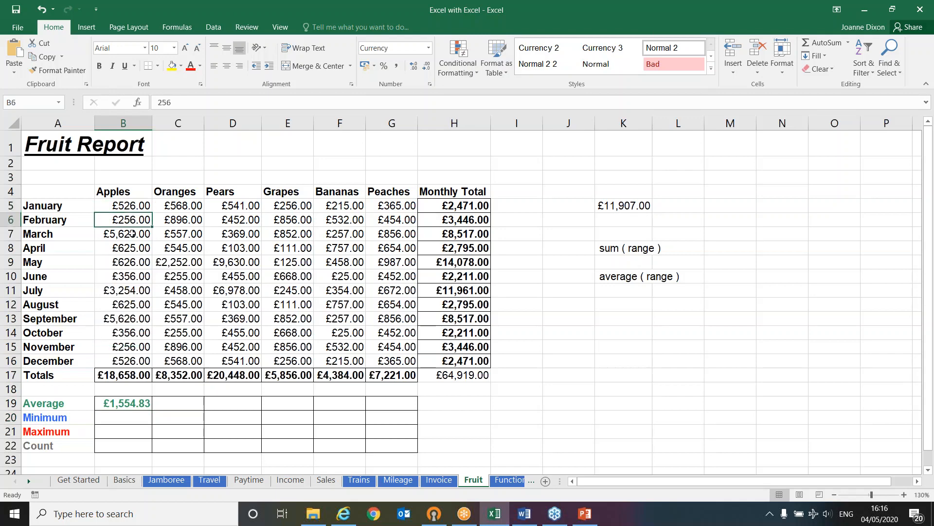
{"action": "left_click", "coordinate": [131, 234]}
{"action": "left_click", "coordinate": [135, 222]}
{"action": "left_click", "coordinate": [127, 344]}
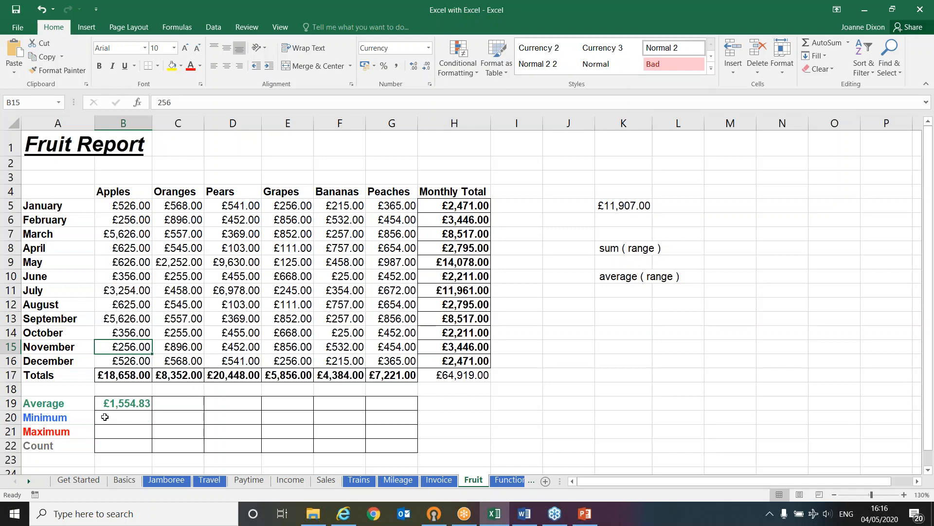
Calculate the Apples minimum in B20 with the MIN function over B5:B16
{"action": "left_click", "coordinate": [104, 417]}
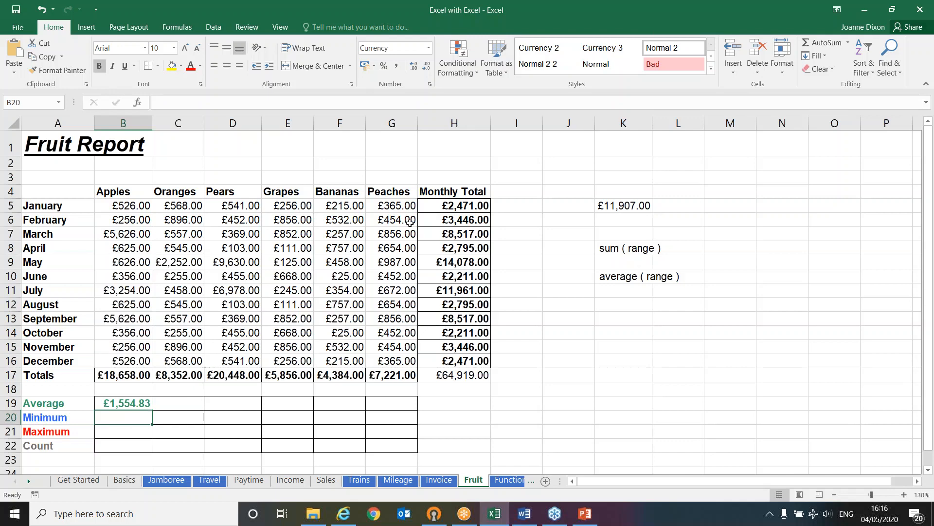
{"action": "left_click", "coordinate": [849, 44]}
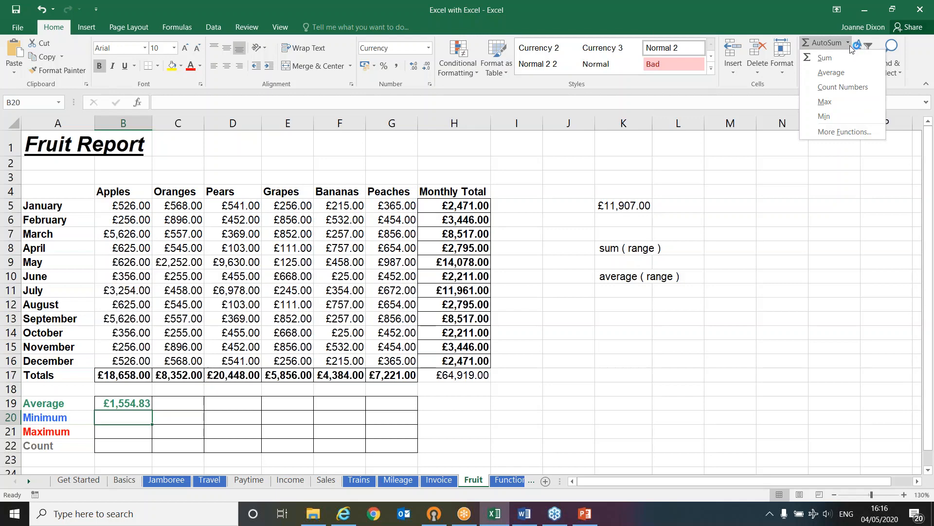
{"action": "left_click", "coordinate": [842, 119]}
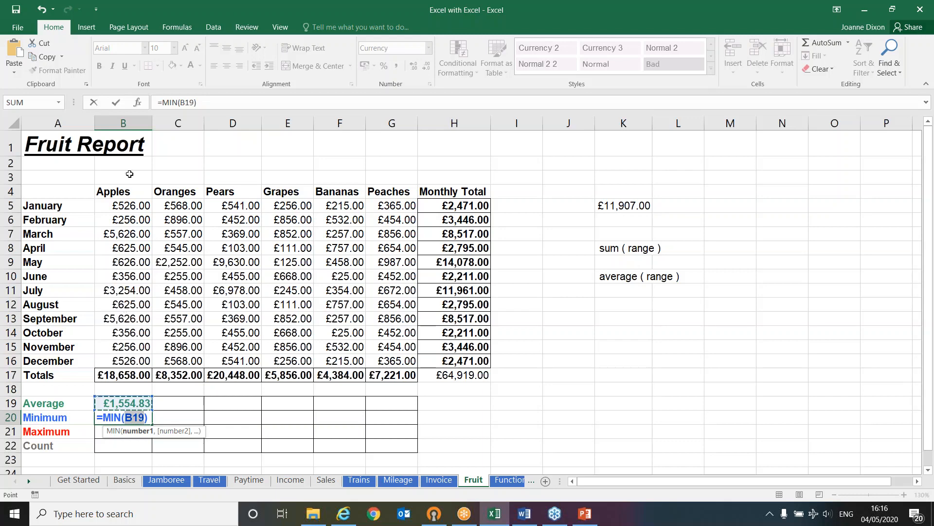
{"action": "left_click_drag", "start_coordinate": [130, 204], "coordinate": [120, 358]}
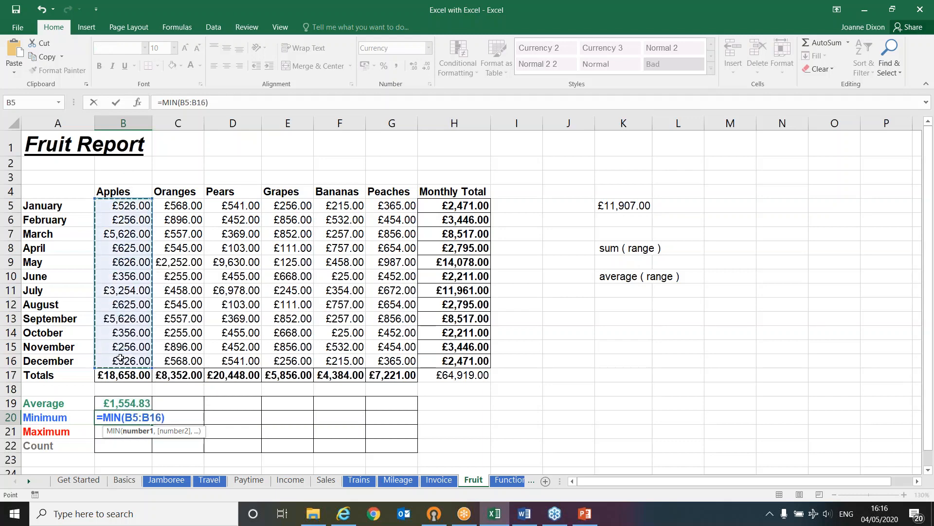
{"action": "key", "text": "Return"}
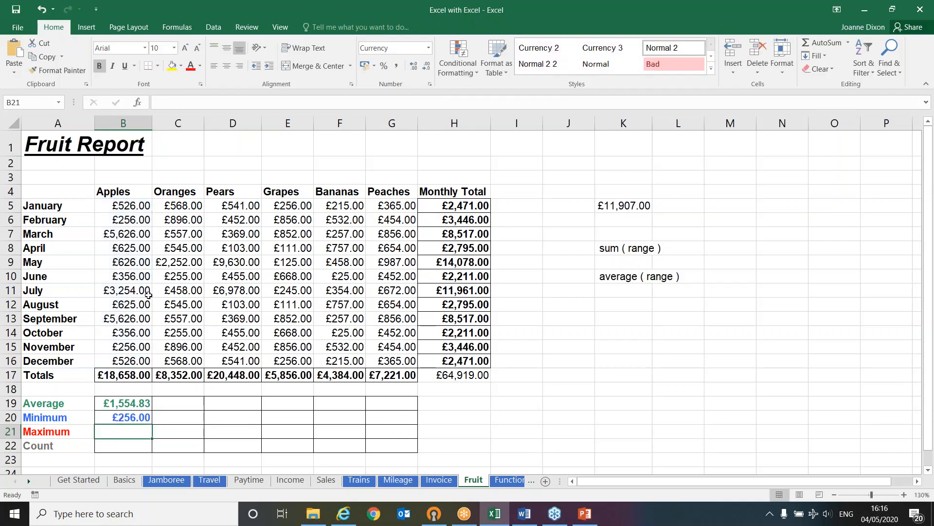
Examine the monthly Apples figures in B5:B16 for the highest value
{"action": "left_click", "coordinate": [128, 232]}
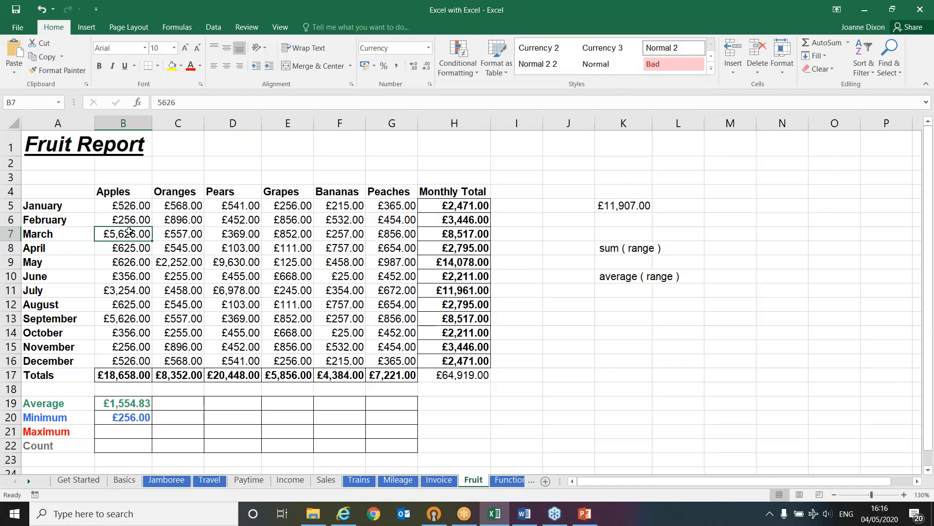
{"action": "left_click", "coordinate": [129, 320]}
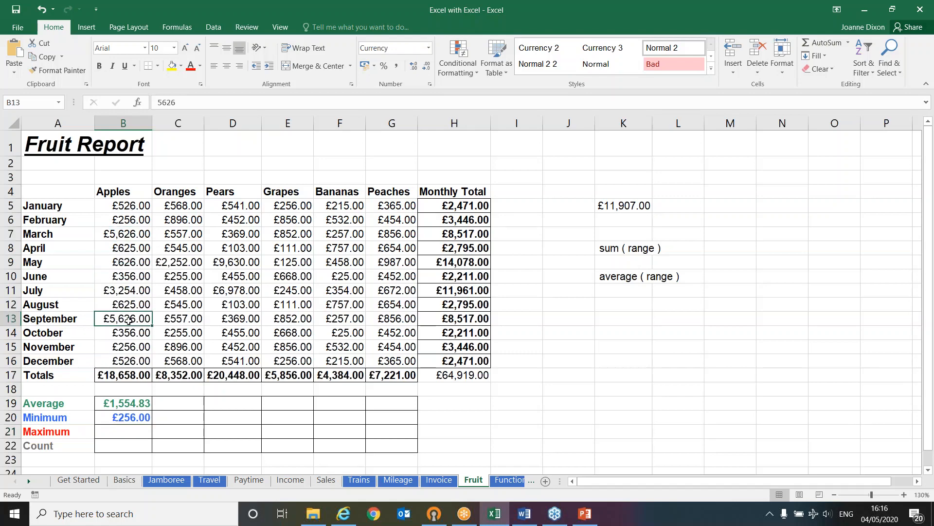
Calculate the Apples maximum in B21 with the MAX function over B5:B16
{"action": "left_click", "coordinate": [130, 427]}
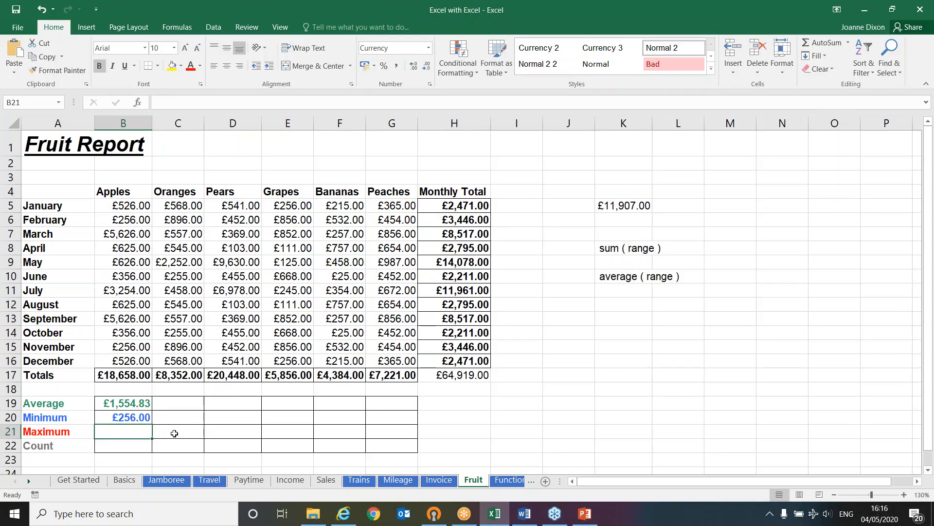
{"action": "left_click", "coordinate": [848, 43]}
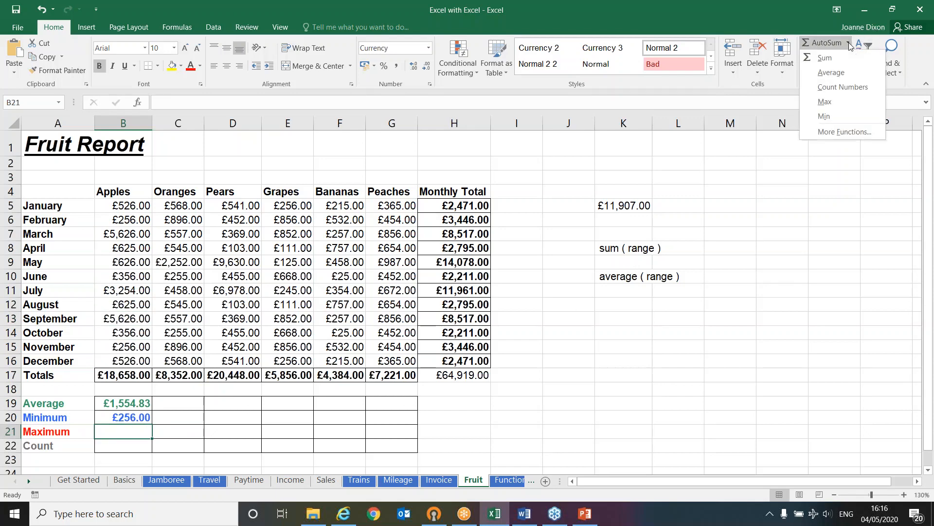
{"action": "left_click", "coordinate": [824, 102]}
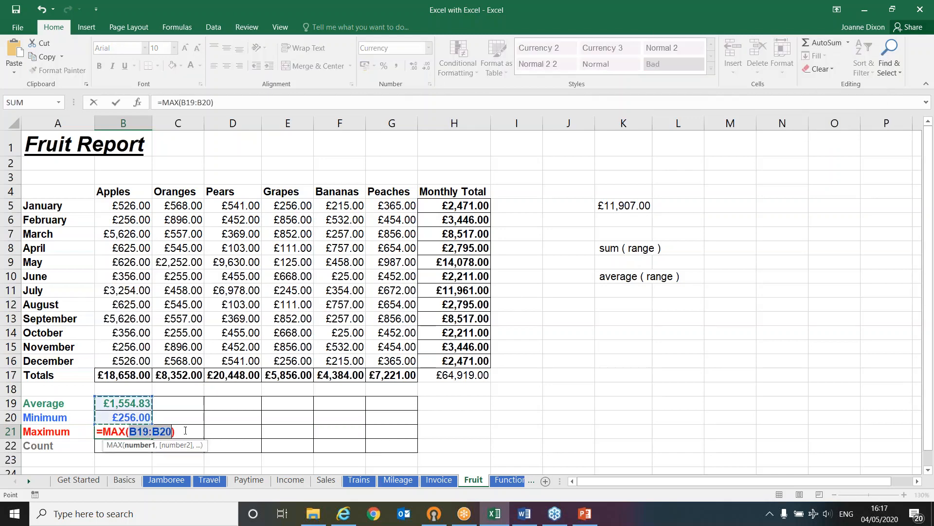
{"action": "left_click_drag", "start_coordinate": [128, 206], "coordinate": [123, 358]}
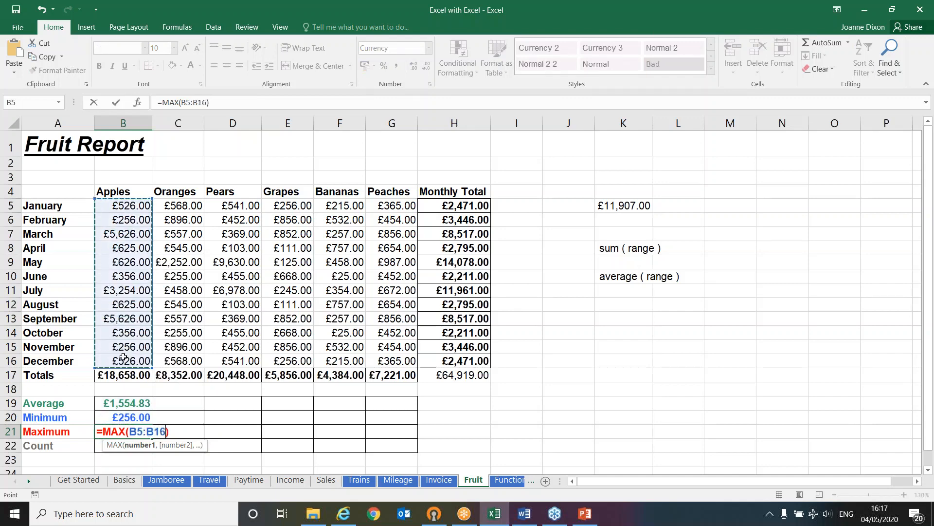
{"action": "key", "text": "Return"}
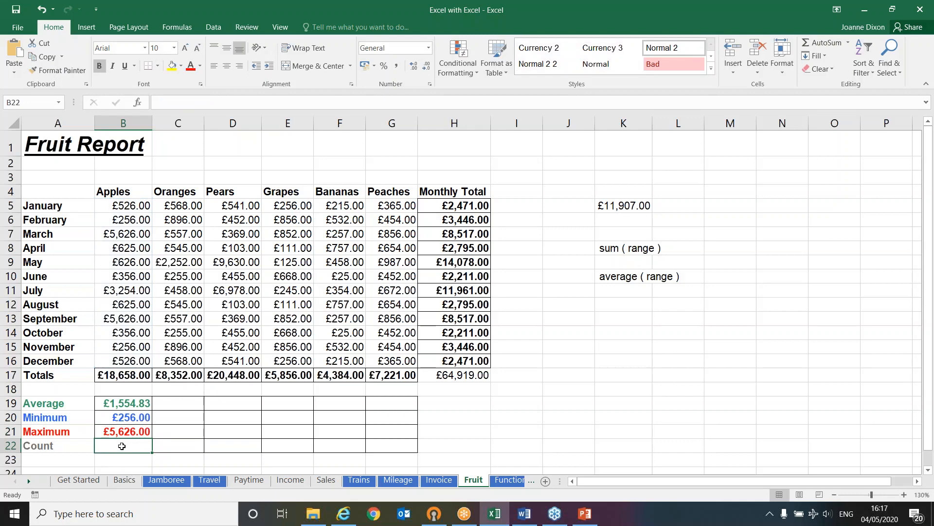
Count the monthly Apples entries in B22 with the COUNT function over B5:B16
{"action": "left_click", "coordinate": [122, 205]}
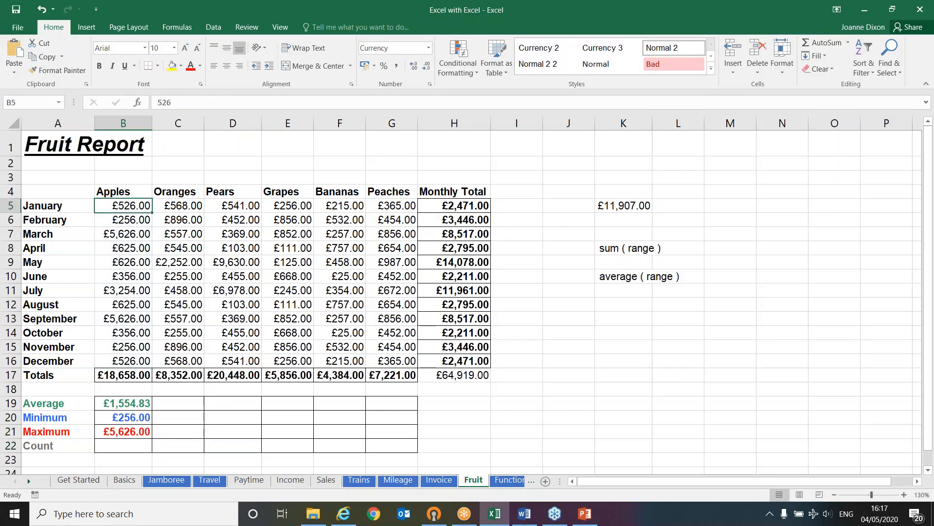
{"action": "left_click", "coordinate": [121, 220]}
{"action": "left_click", "coordinate": [119, 249]}
{"action": "left_click", "coordinate": [118, 357]}
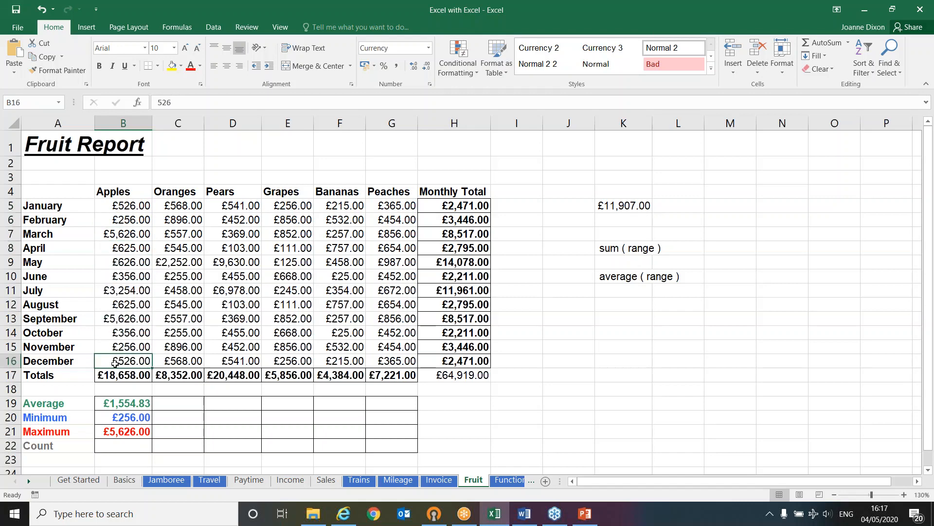
{"action": "left_click", "coordinate": [131, 447]}
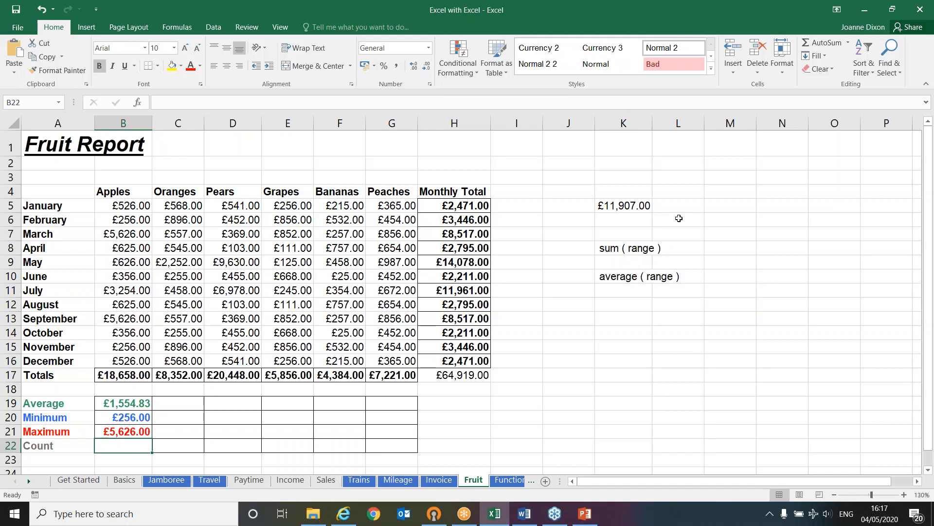
{"action": "left_click", "coordinate": [847, 43]}
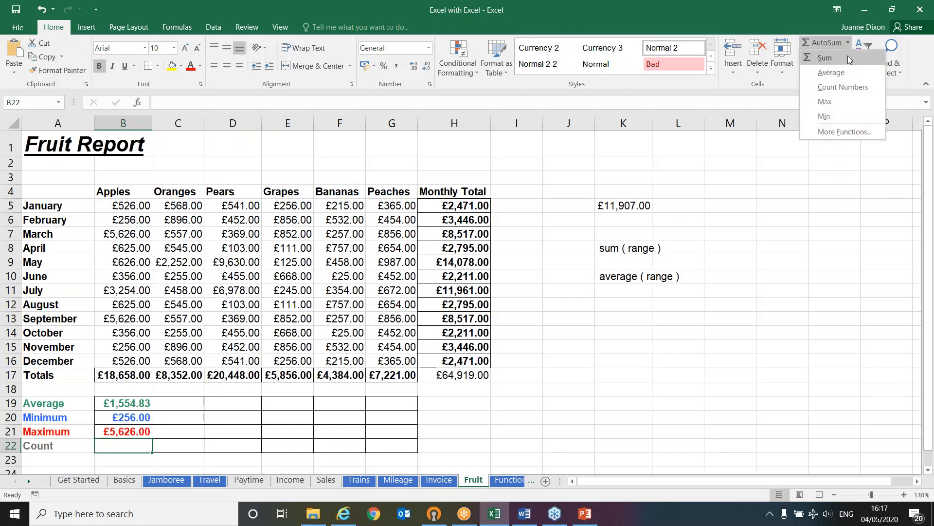
{"action": "left_click", "coordinate": [849, 87]}
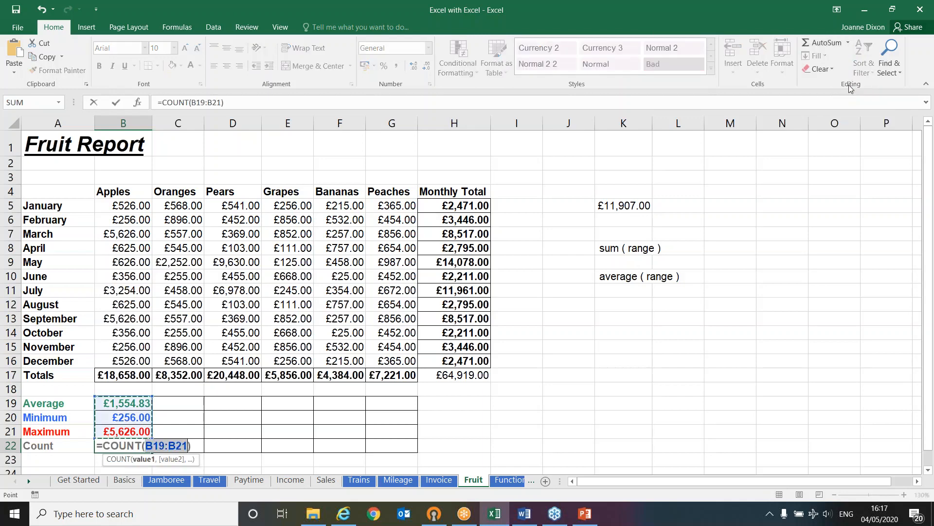
{"action": "left_click_drag", "start_coordinate": [128, 212], "coordinate": [121, 356]}
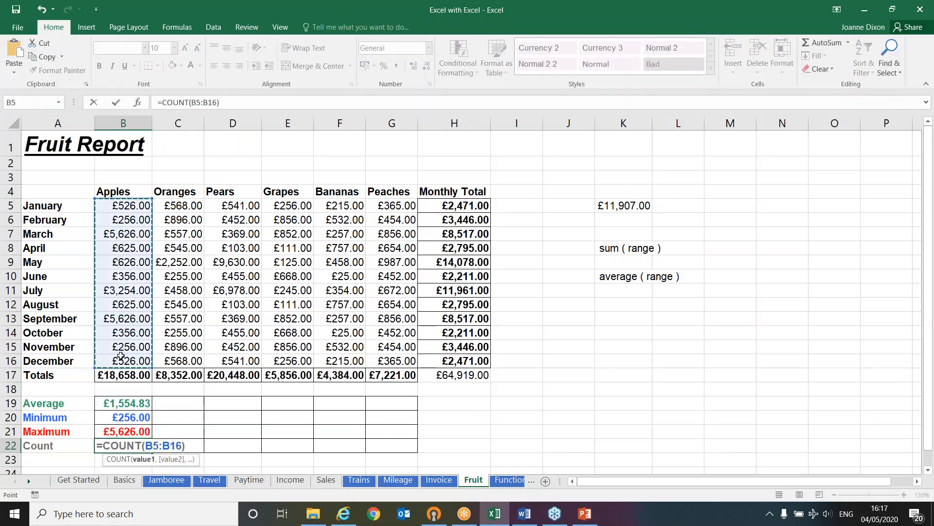
{"action": "key", "text": "Return"}
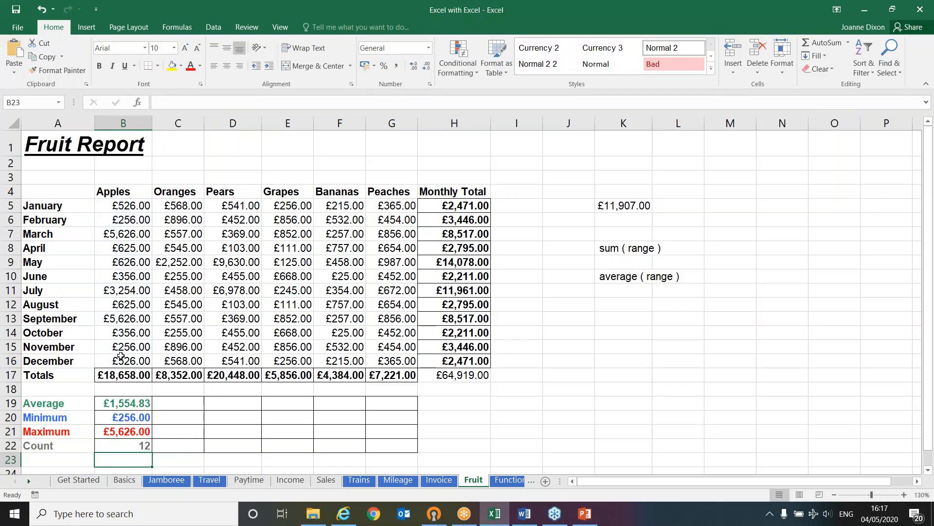
Copy the Apples average, minimum, maximum and count formulas in B19:B22 across to the Peaches column G
{"action": "left_click", "coordinate": [109, 402]}
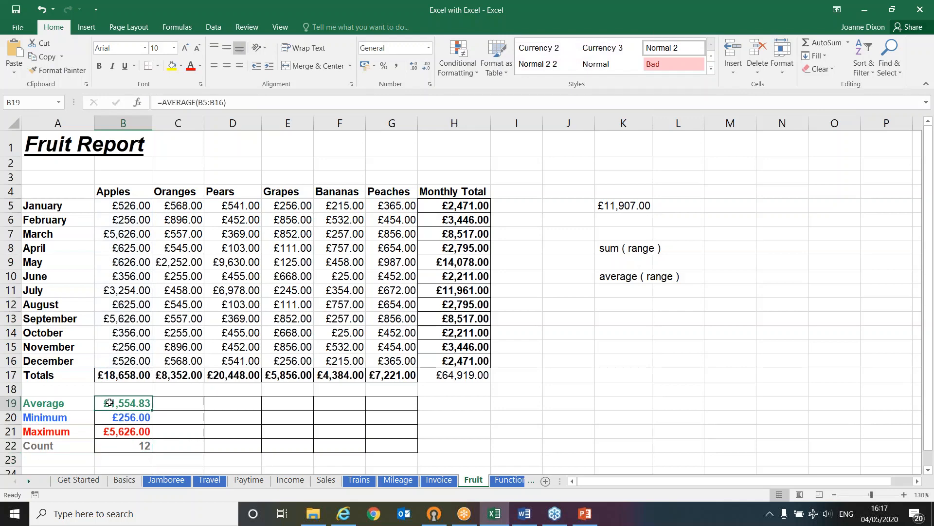
{"action": "left_click", "coordinate": [131, 420]}
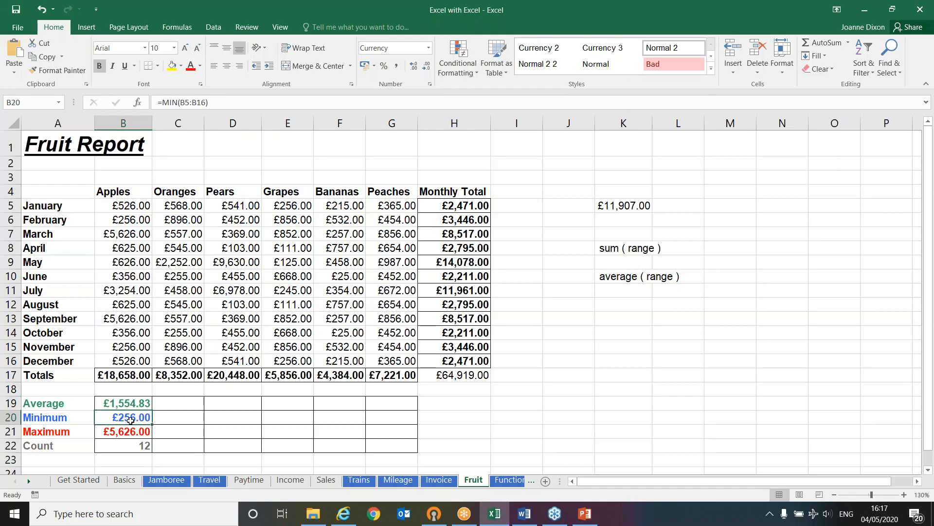
{"action": "left_click", "coordinate": [127, 430]}
{"action": "left_click", "coordinate": [125, 448]}
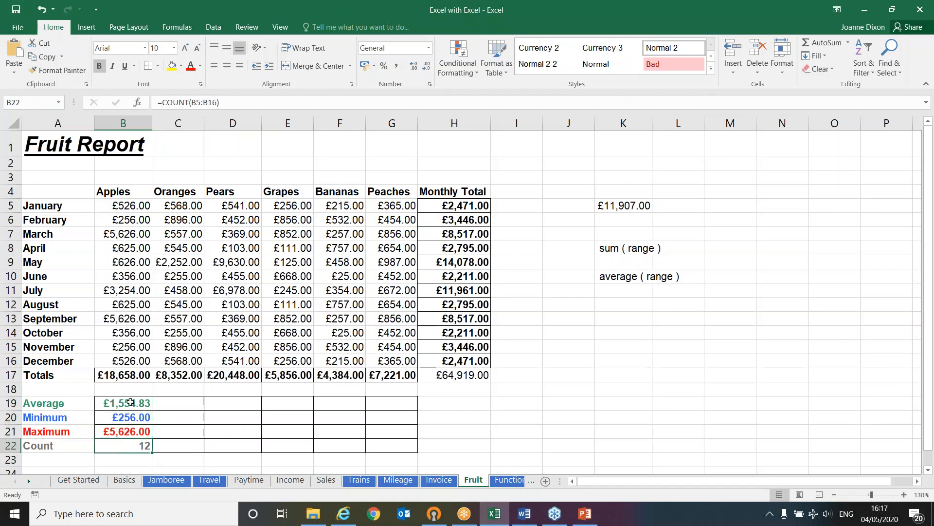
{"action": "left_click_drag", "start_coordinate": [131, 402], "coordinate": [370, 433]}
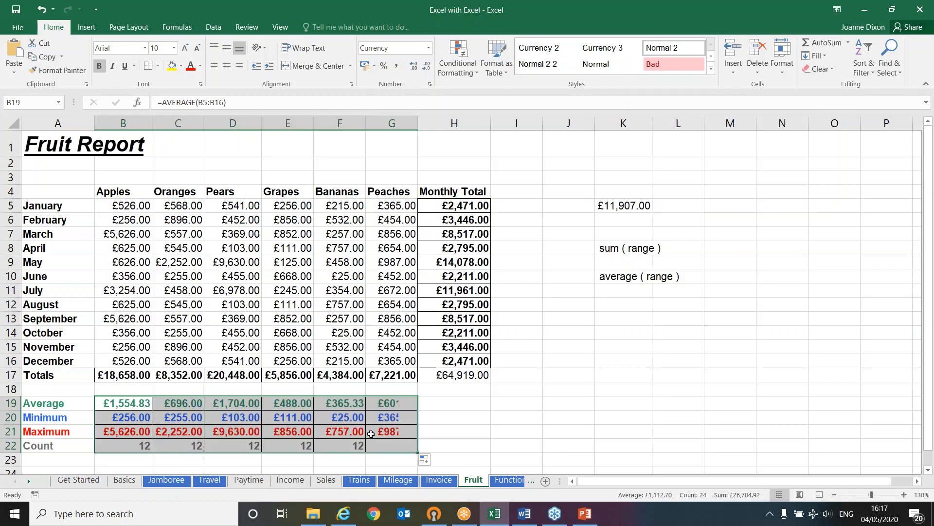
{"action": "left_click", "coordinate": [456, 416]}
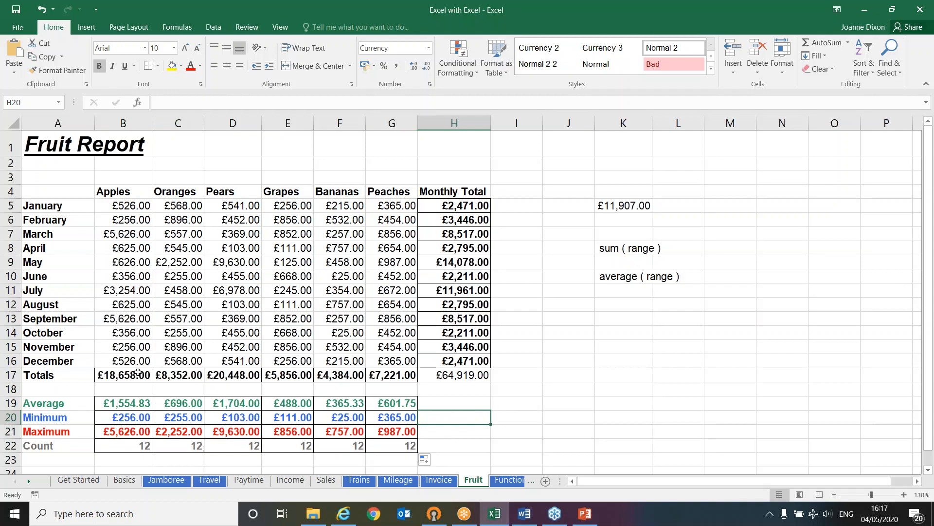
Set January's Apples figure in B5 to 1 and check the Apples total, average and minimum formulas
{"action": "left_click", "coordinate": [122, 375]}
{"action": "left_click", "coordinate": [123, 406]}
{"action": "left_click", "coordinate": [123, 417]}
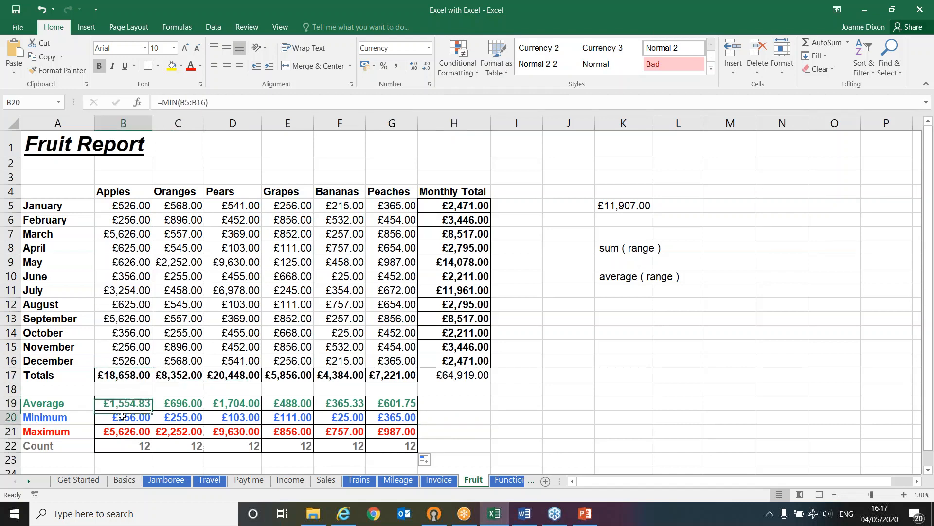
{"action": "left_click", "coordinate": [122, 431]}
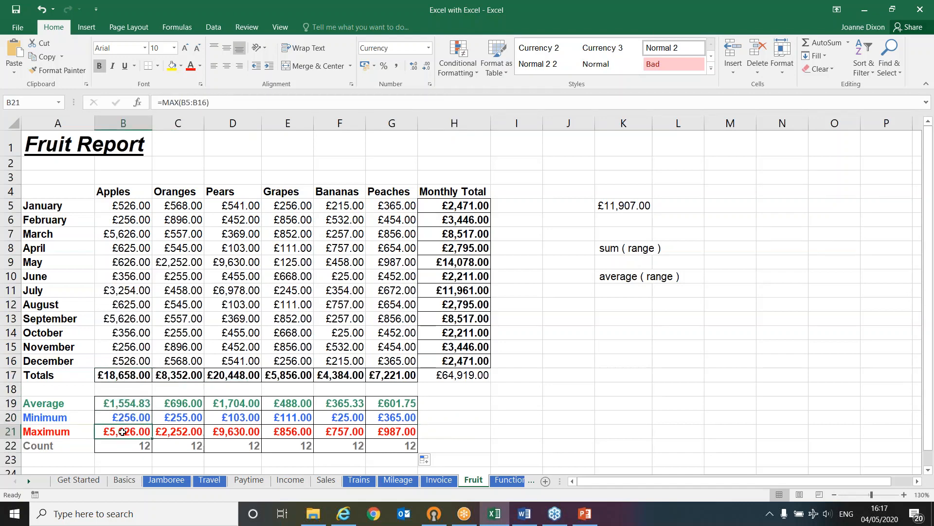
{"action": "left_click", "coordinate": [133, 206]}
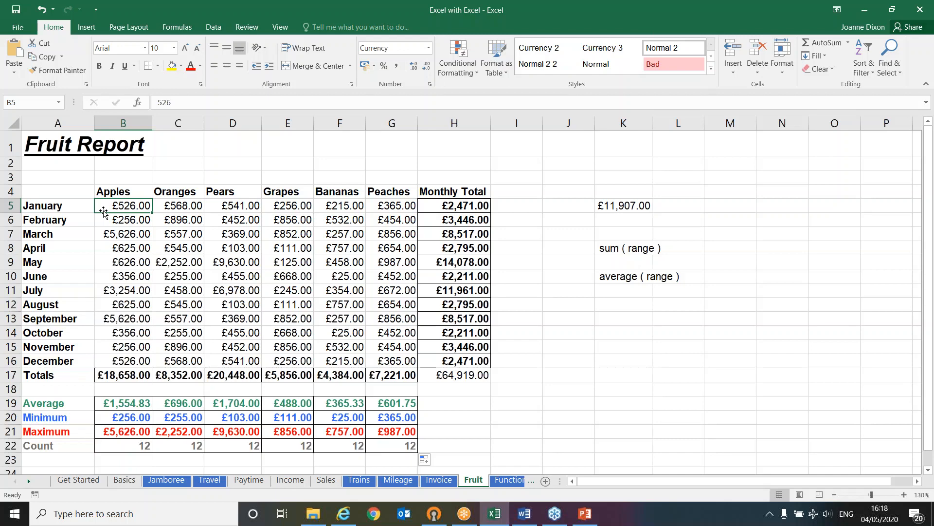
{"action": "type", "text": "1"}
{"action": "key", "text": "Return"}
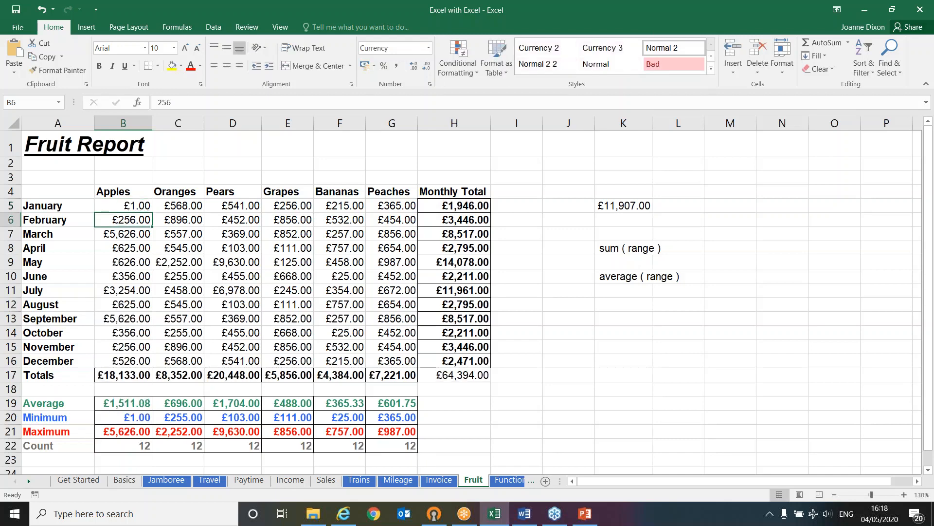
{"action": "left_click", "coordinate": [111, 374]}
{"action": "left_click", "coordinate": [104, 401]}
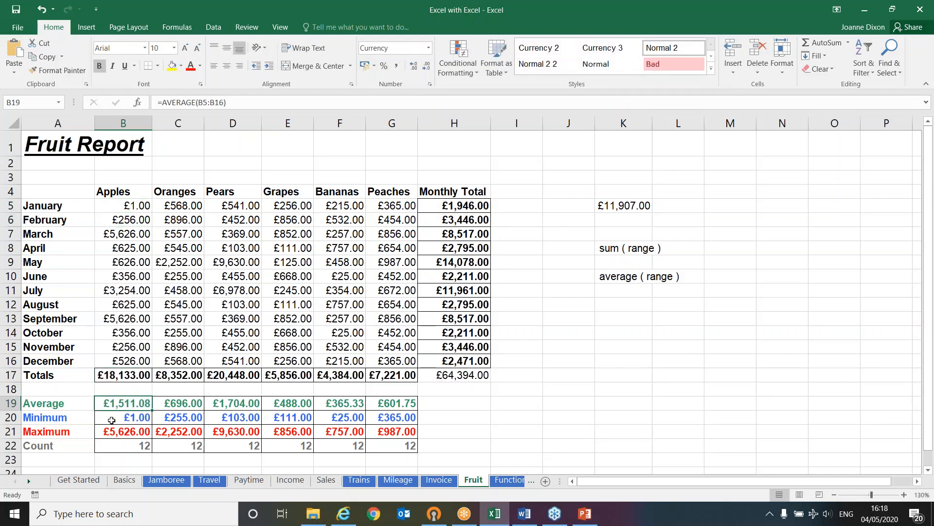
{"action": "left_click", "coordinate": [112, 420]}
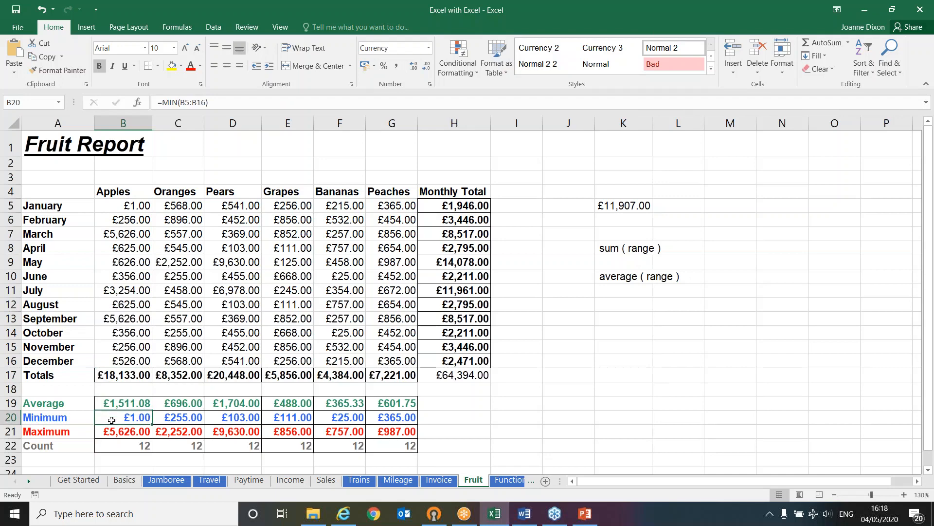
Set February's Oranges figure in C6 to 5000 and widen column C to fit its contents
{"action": "left_click", "coordinate": [193, 220]}
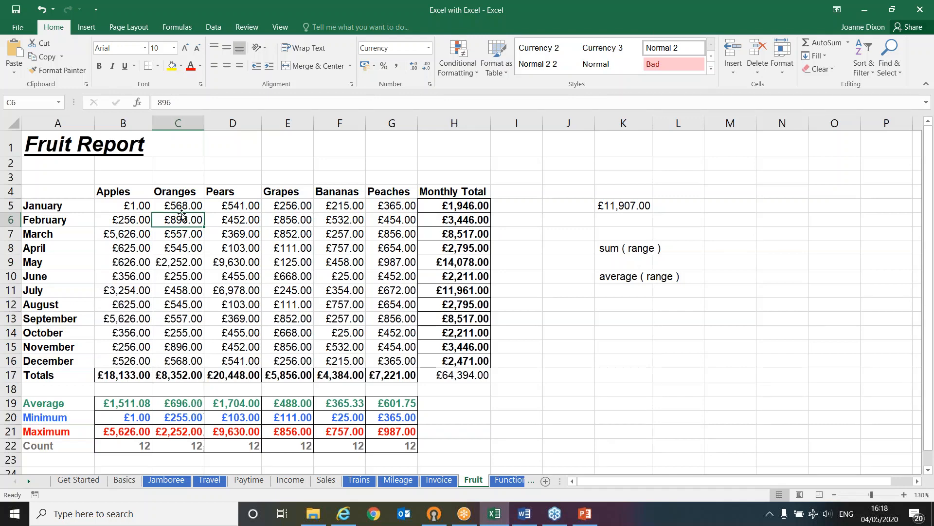
{"action": "type", "text": "5000"}
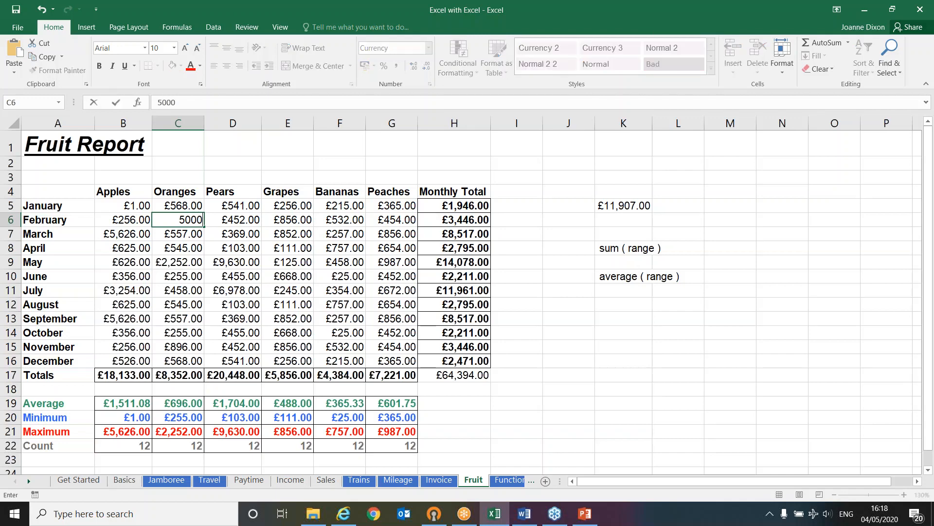
{"action": "key", "text": "Return"}
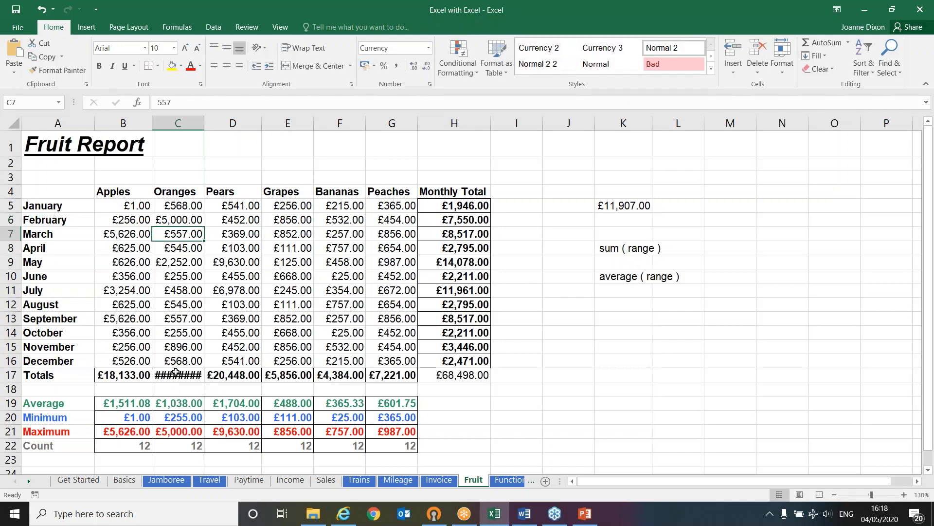
{"action": "mouse_move", "coordinate": [166, 375]}
{"action": "double_click", "coordinate": [205, 121]}
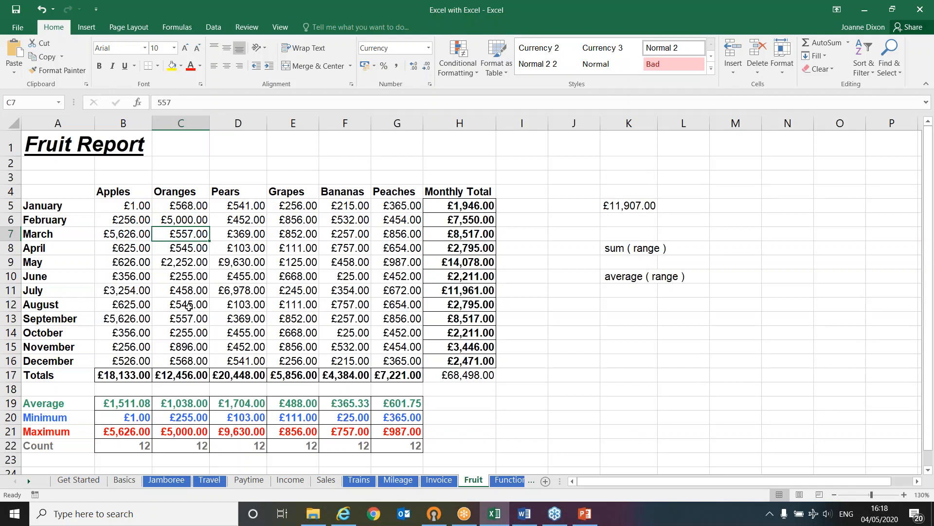
Clear March's Pears figure in D7, enter 0 in its place, and check the Pears count in D22
{"action": "left_click", "coordinate": [254, 235]}
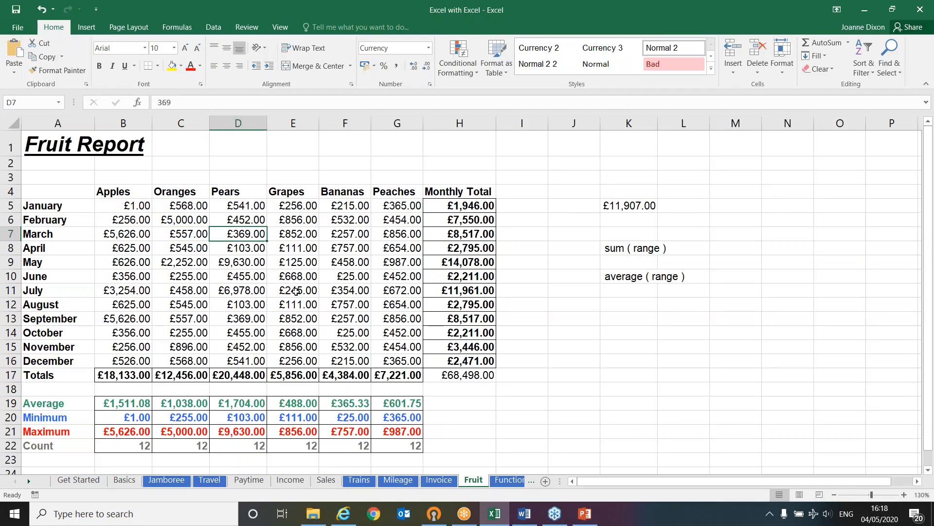
{"action": "key", "text": "Delete"}
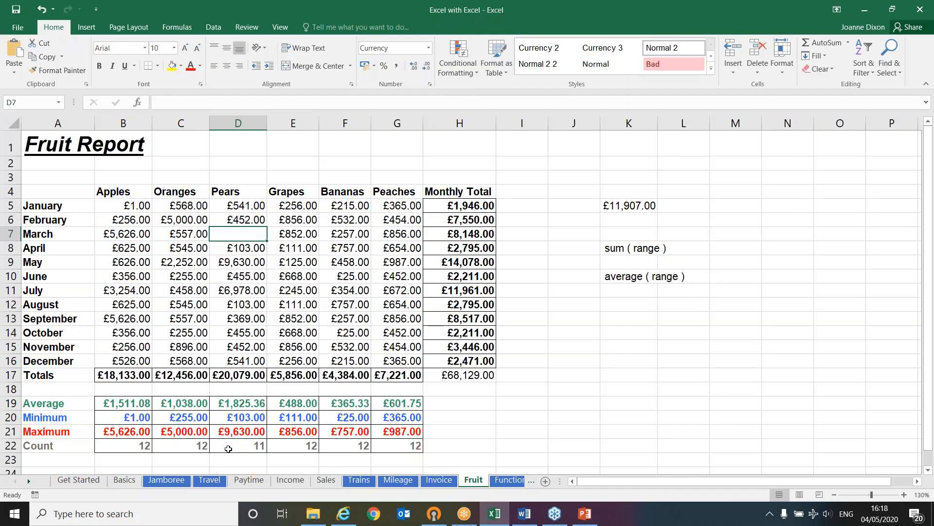
{"action": "type", "text": "0"}
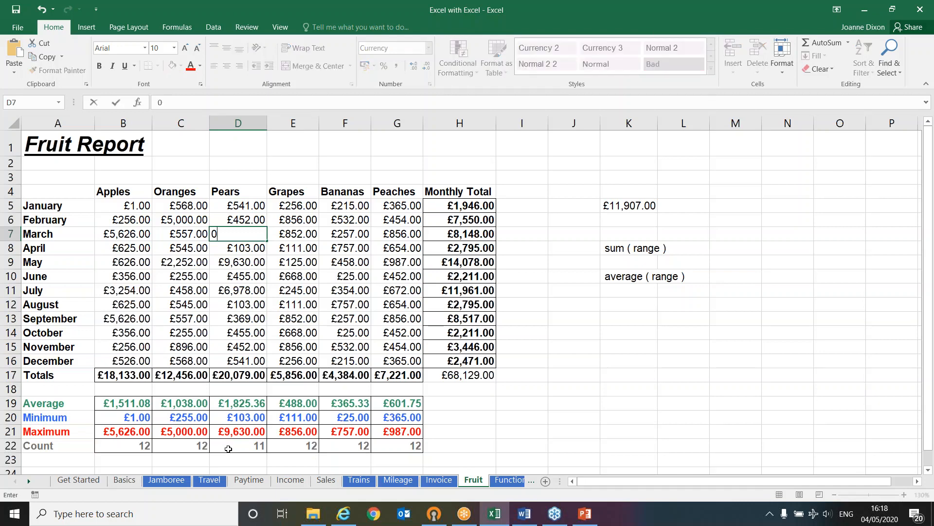
{"action": "key", "text": "Return"}
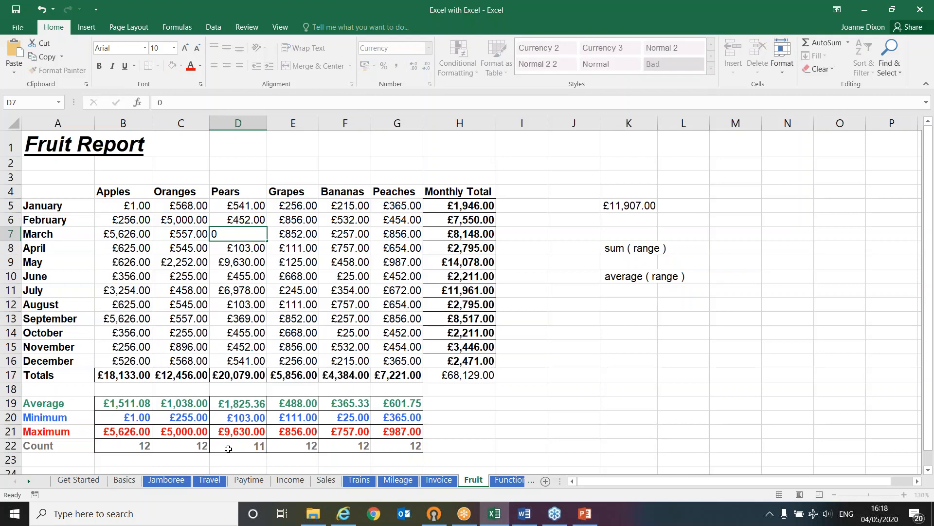
{"action": "left_click", "coordinate": [228, 448]}
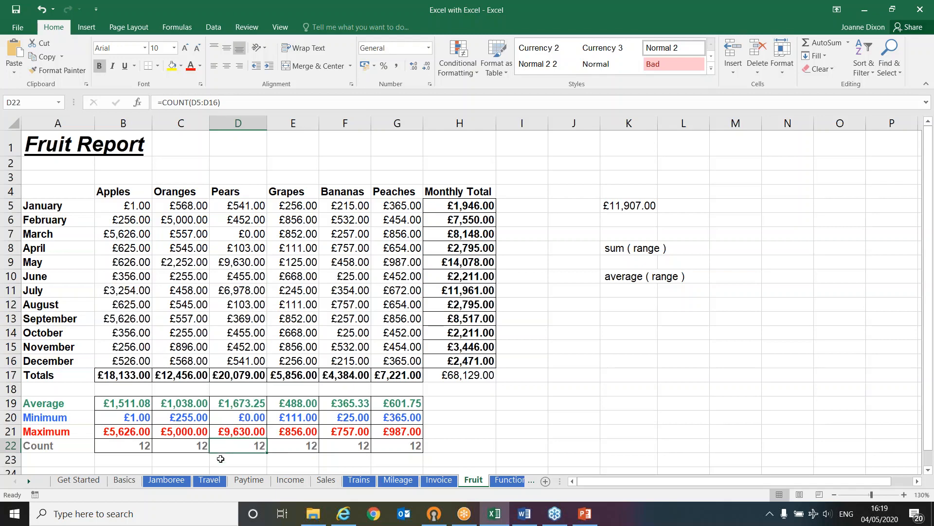
Look through the workbook's other exercise sheets, including Trains, Mileage, Invoice, Functions, Jamboree and Income
{"action": "left_click", "coordinate": [525, 513]}
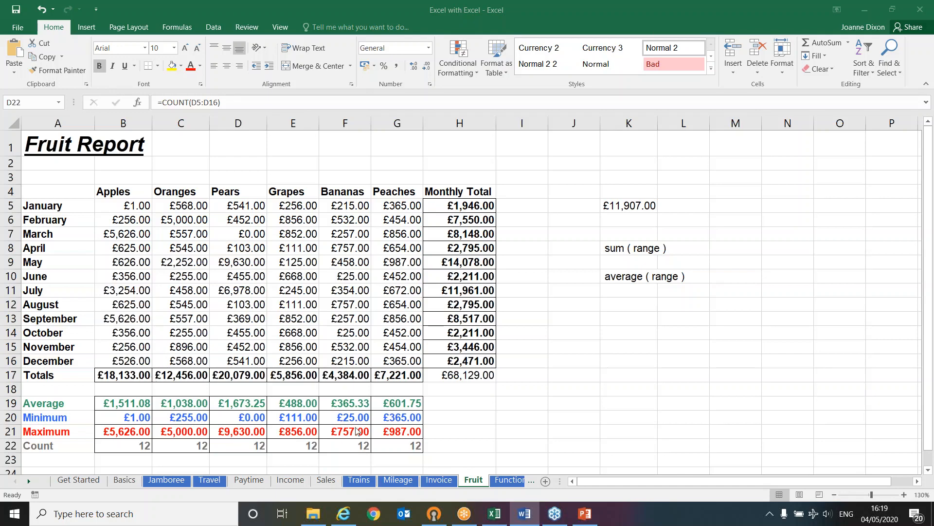
{"action": "left_click", "coordinate": [348, 482]}
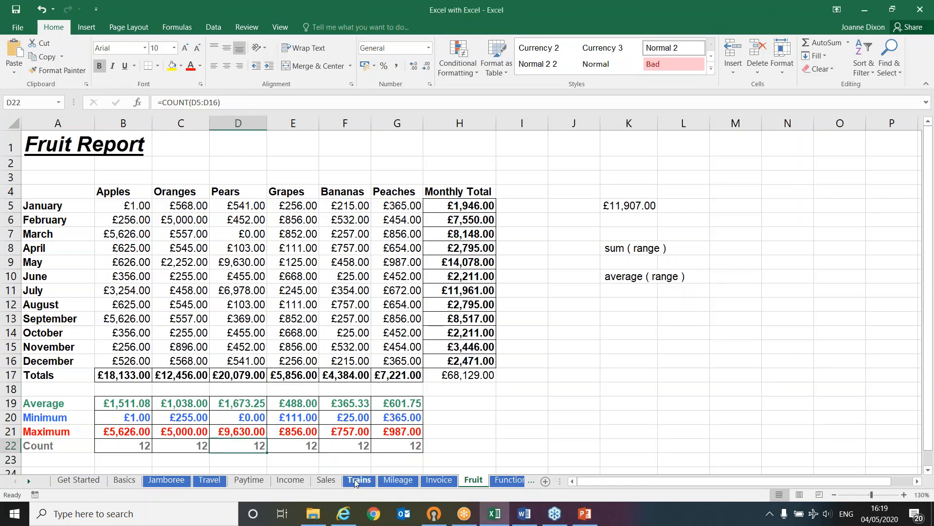
{"action": "left_click", "coordinate": [360, 480]}
{"action": "left_click", "coordinate": [397, 479]}
{"action": "left_click", "coordinate": [435, 480]}
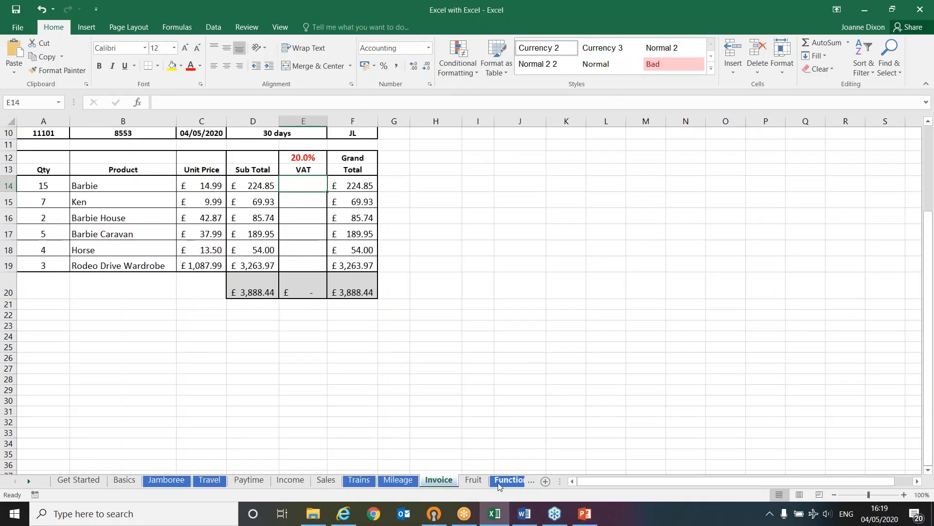
{"action": "left_click", "coordinate": [508, 480]}
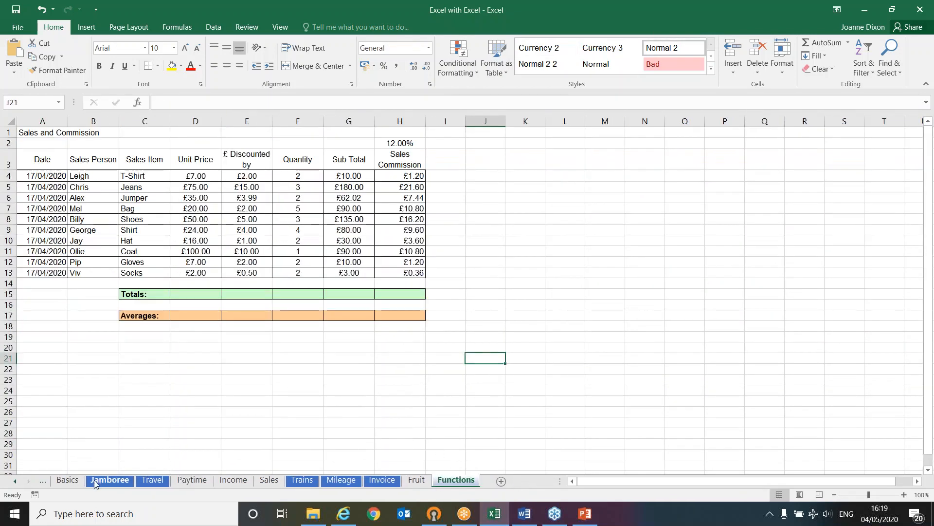
{"action": "left_click", "coordinate": [109, 480]}
{"action": "left_click", "coordinate": [233, 480]}
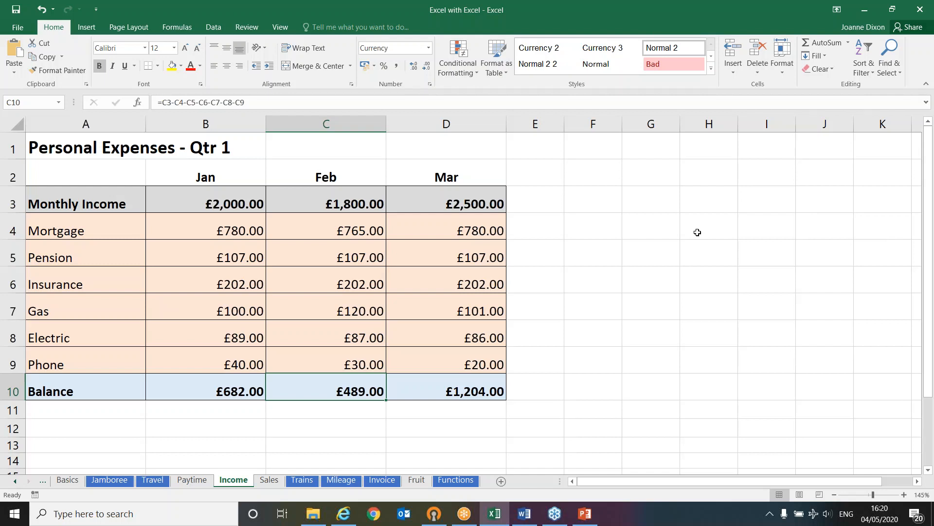
{"action": "left_click", "coordinate": [920, 39]}
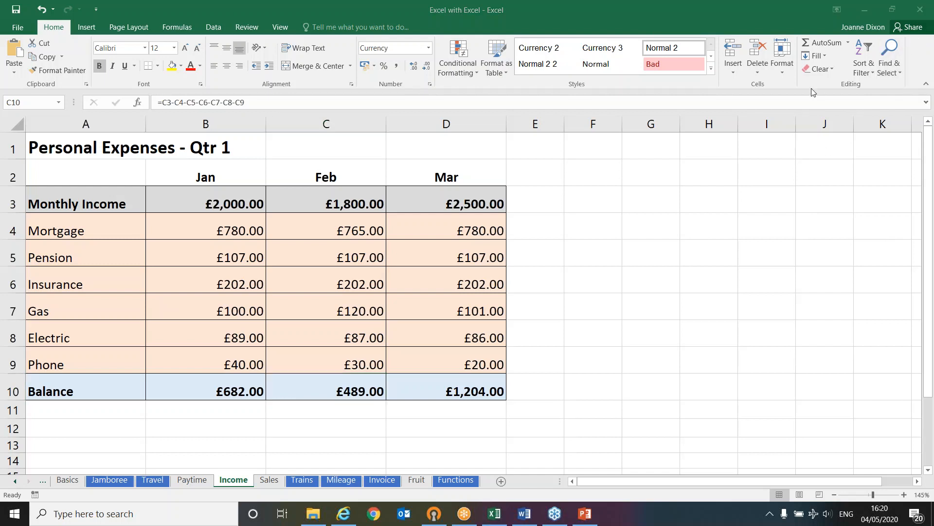